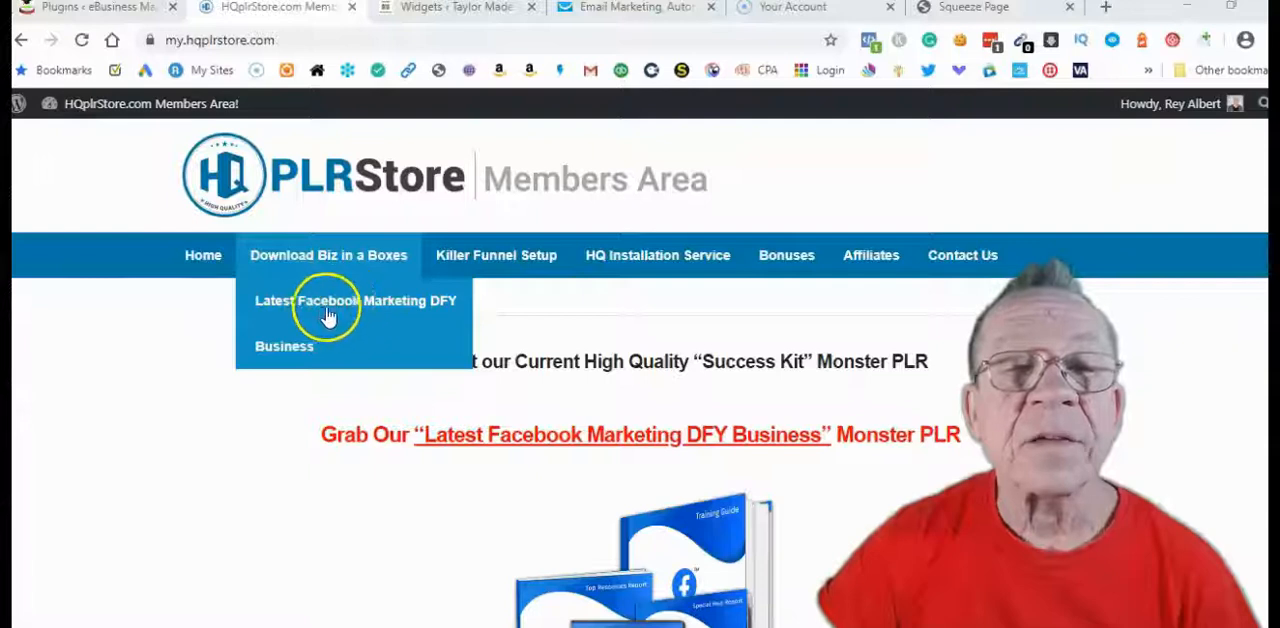
Open the Latest Facebook Marketing DFY Business download page and look through its upgrade packages
click(370, 310)
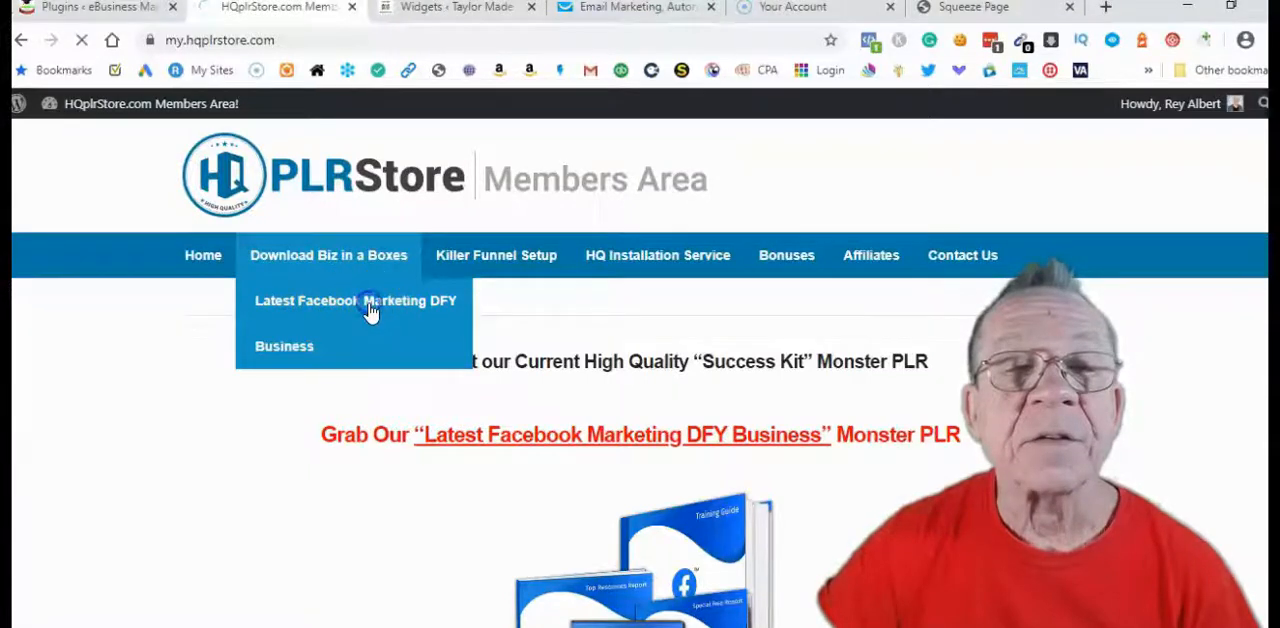
scroll(920, 341, down, 3)
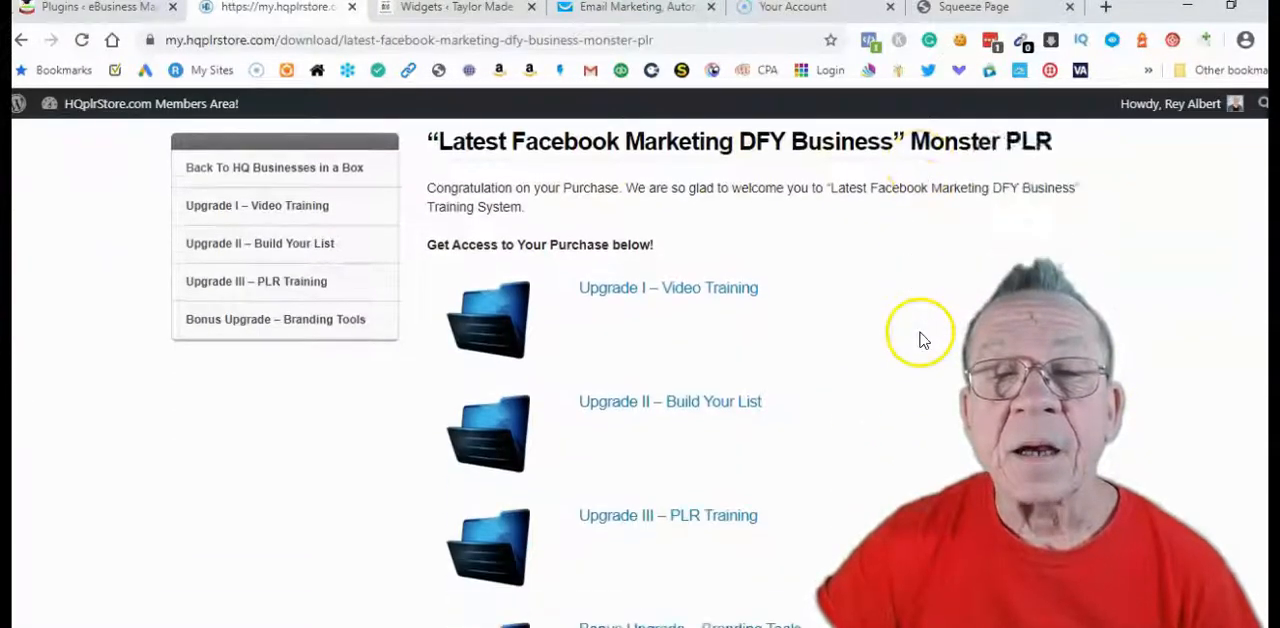
scroll(923, 338, up, 1)
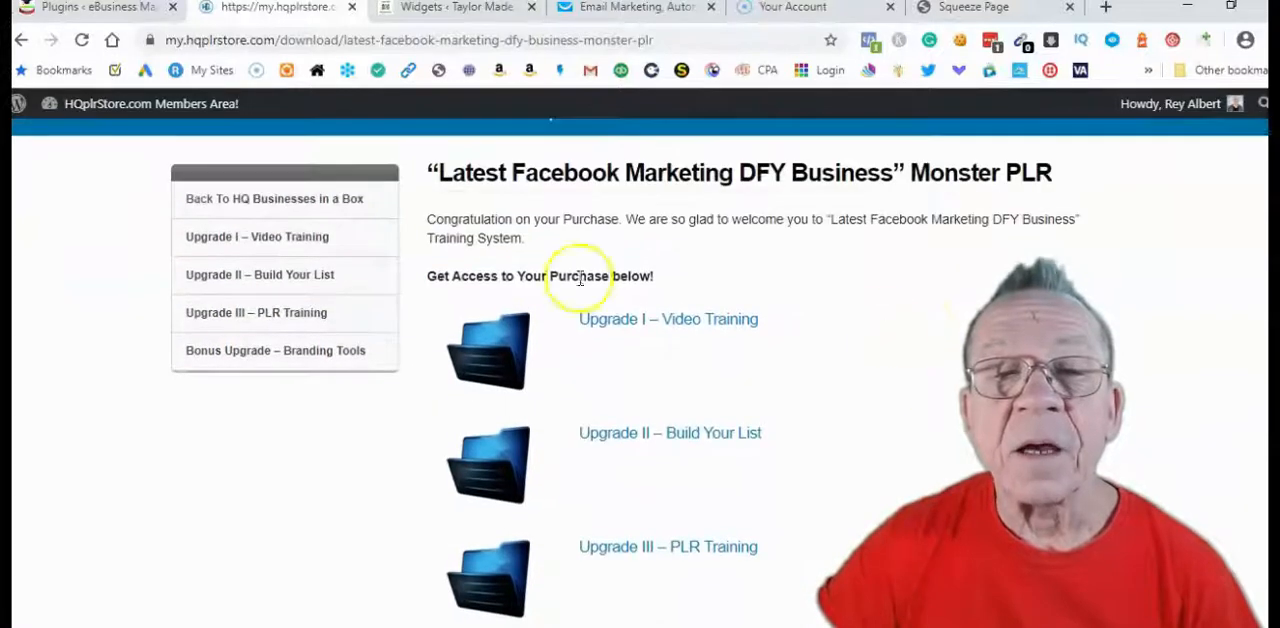
scroll(729, 392, down, 2)
scroll(738, 370, up, 1)
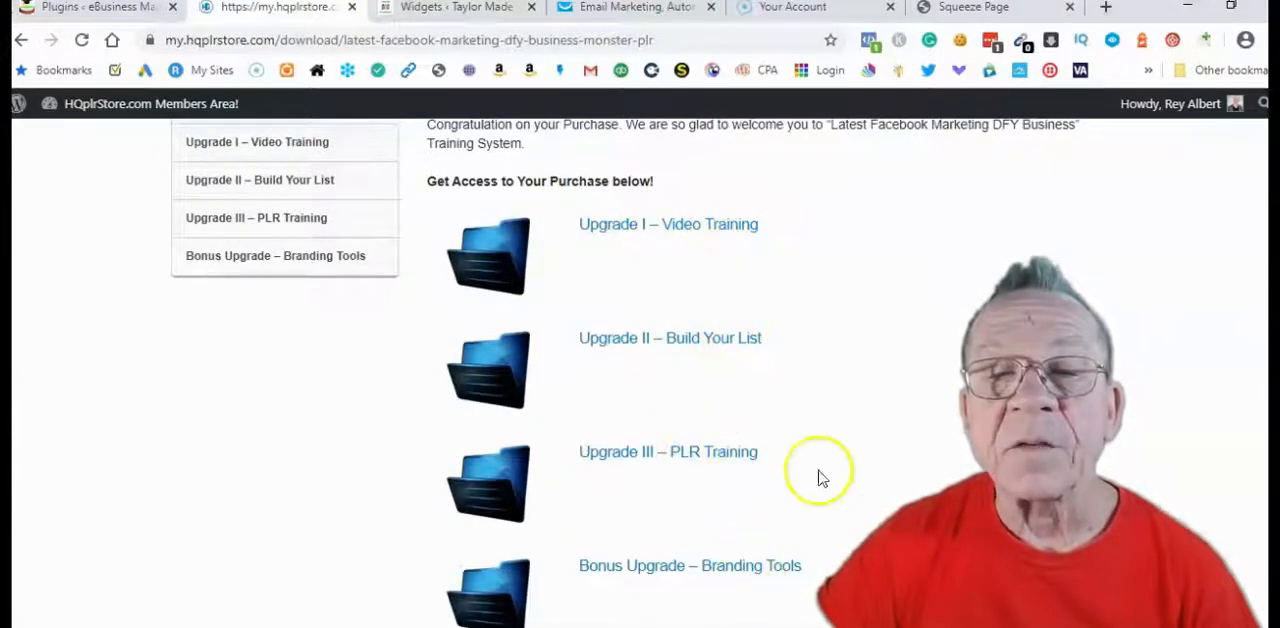
scroll(771, 443, down, 1)
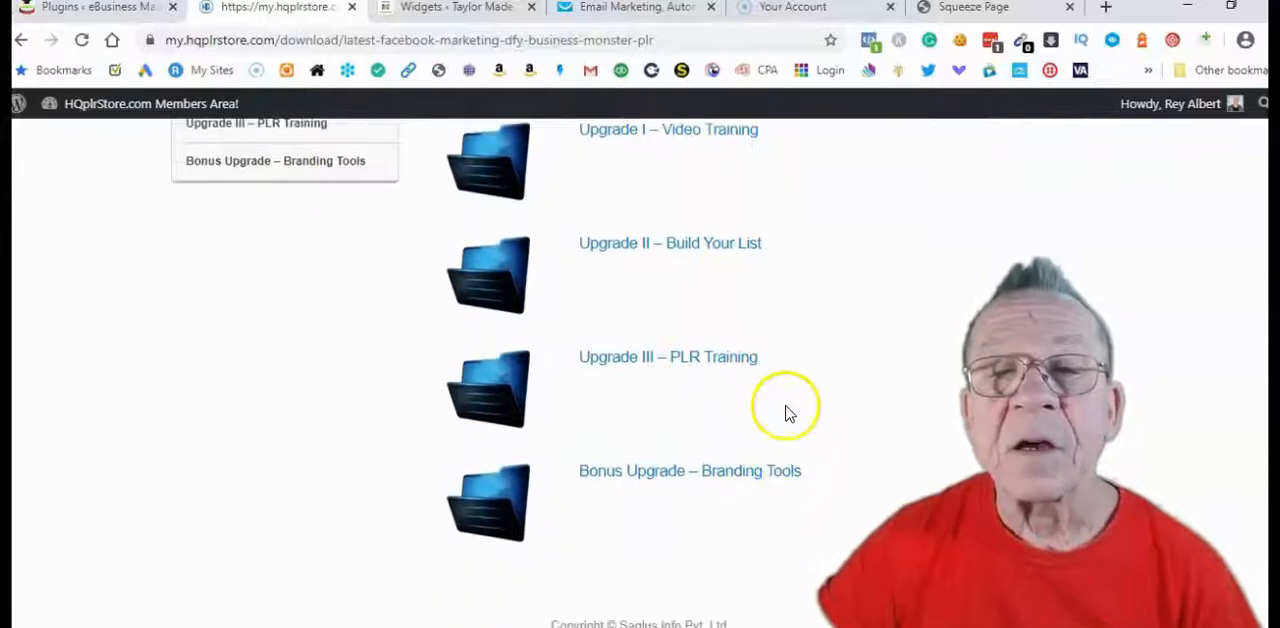
scroll(770, 400, up, 2)
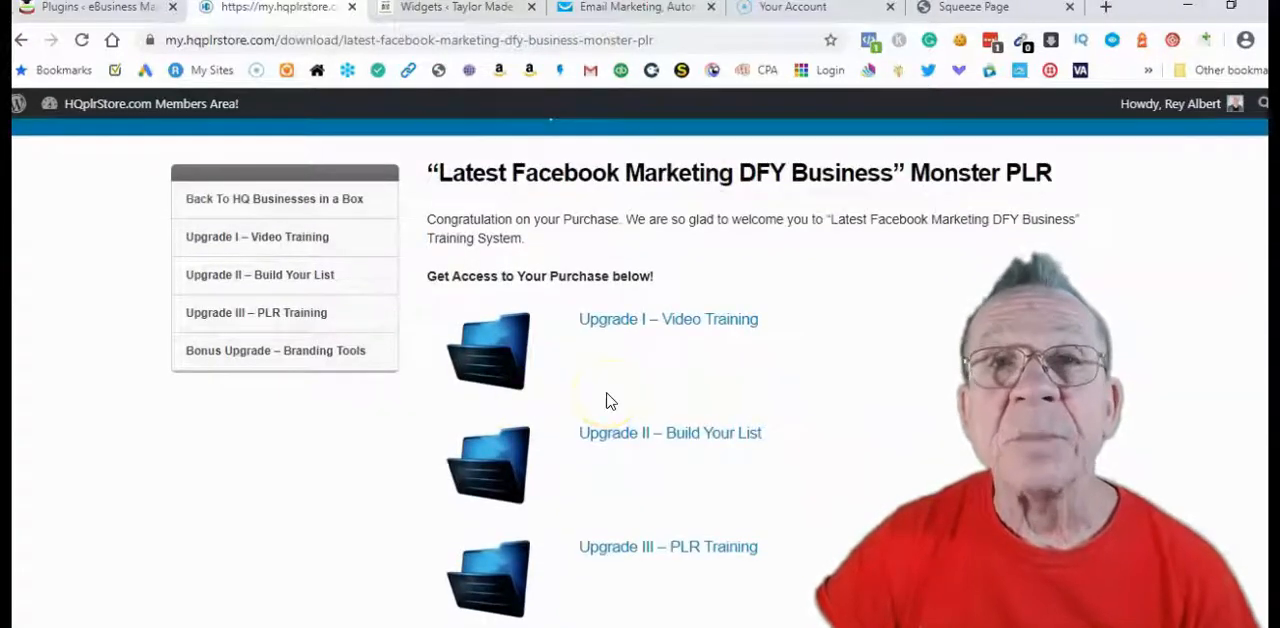
Open the Upgrade I – Video Training page and look through its list of downloads
scroll(630, 384, down, 1)
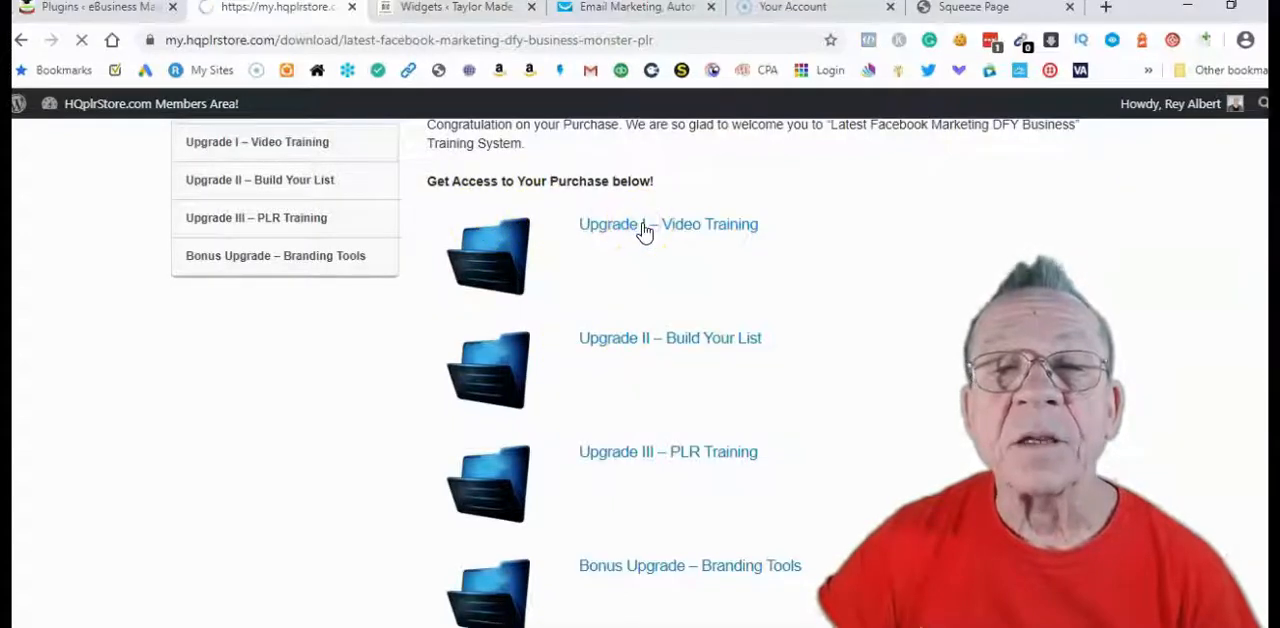
scroll(645, 232, down, 4)
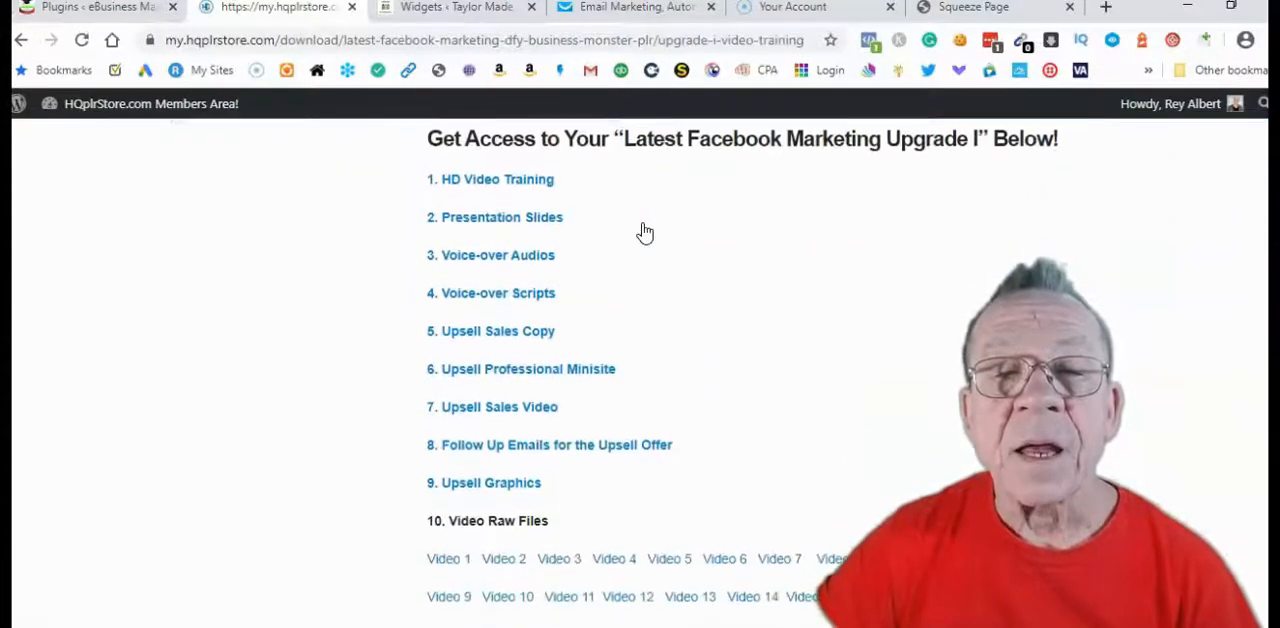
scroll(645, 232, down, 1)
scroll(630, 228, up, 1)
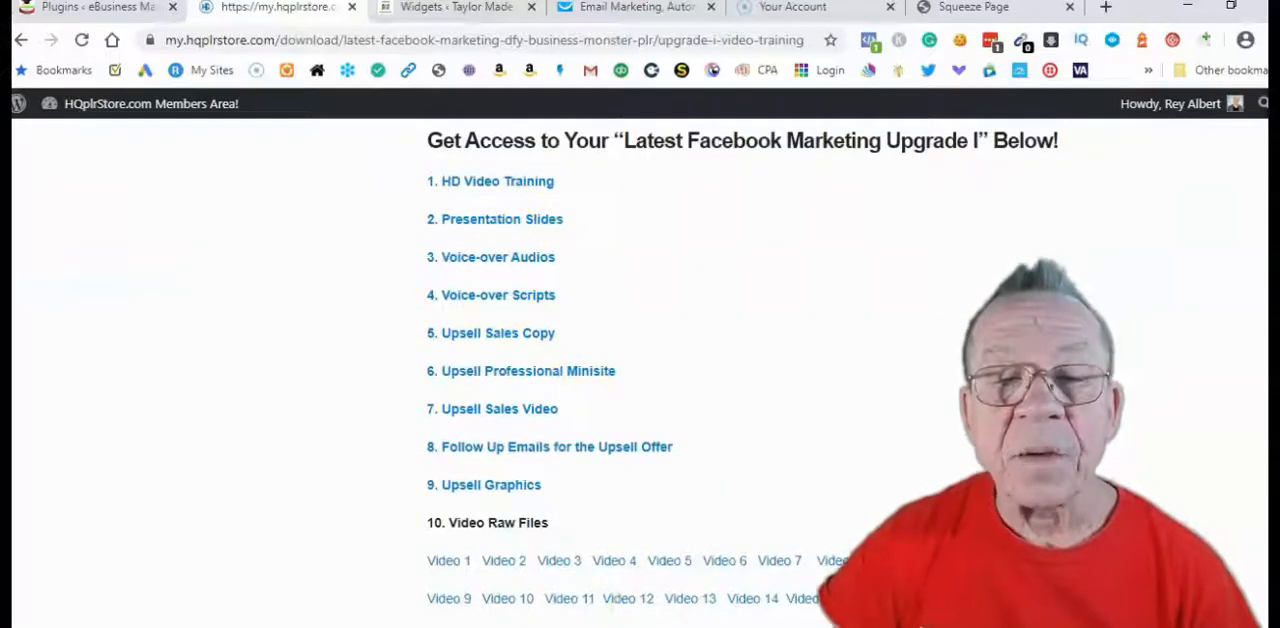
Open a new File Explorer window and go to the Marketing folder on the Desktop
mouse_move(534, 627)
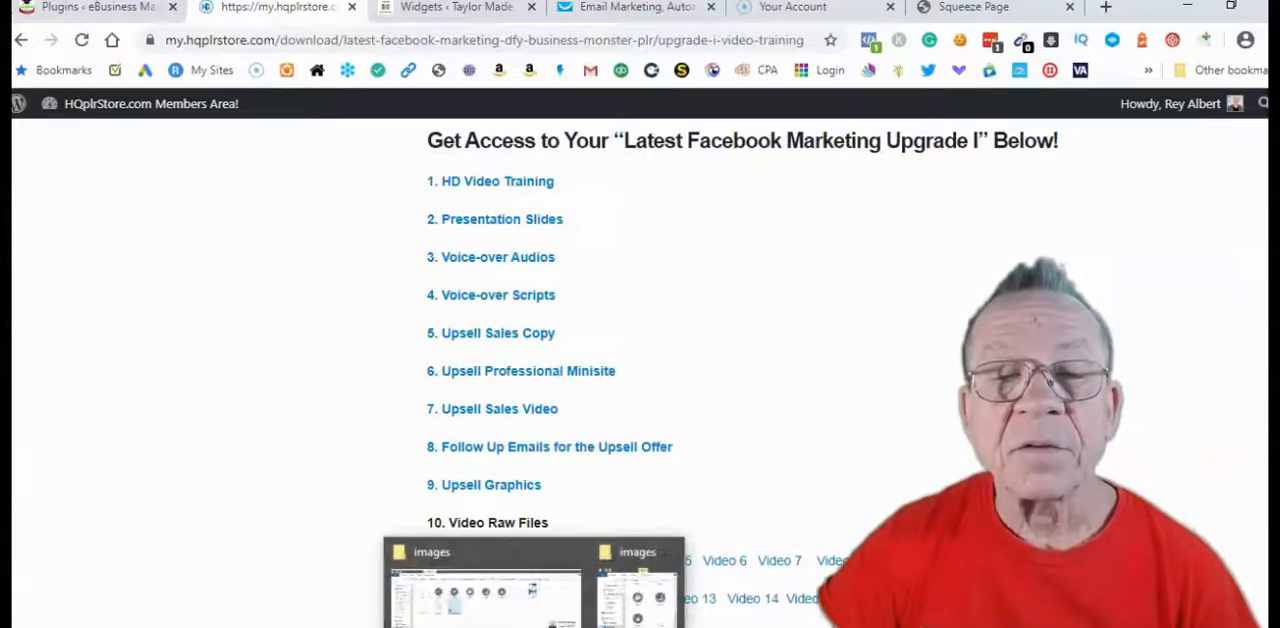
right_click(534, 627)
click(497, 611)
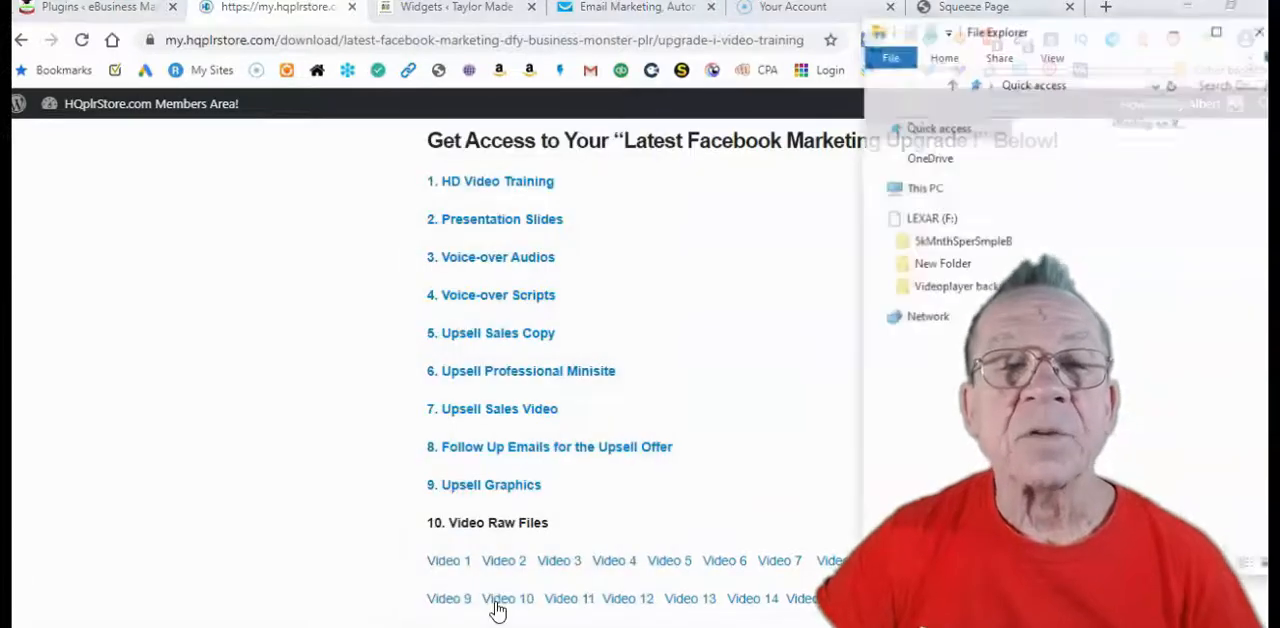
click(930, 149)
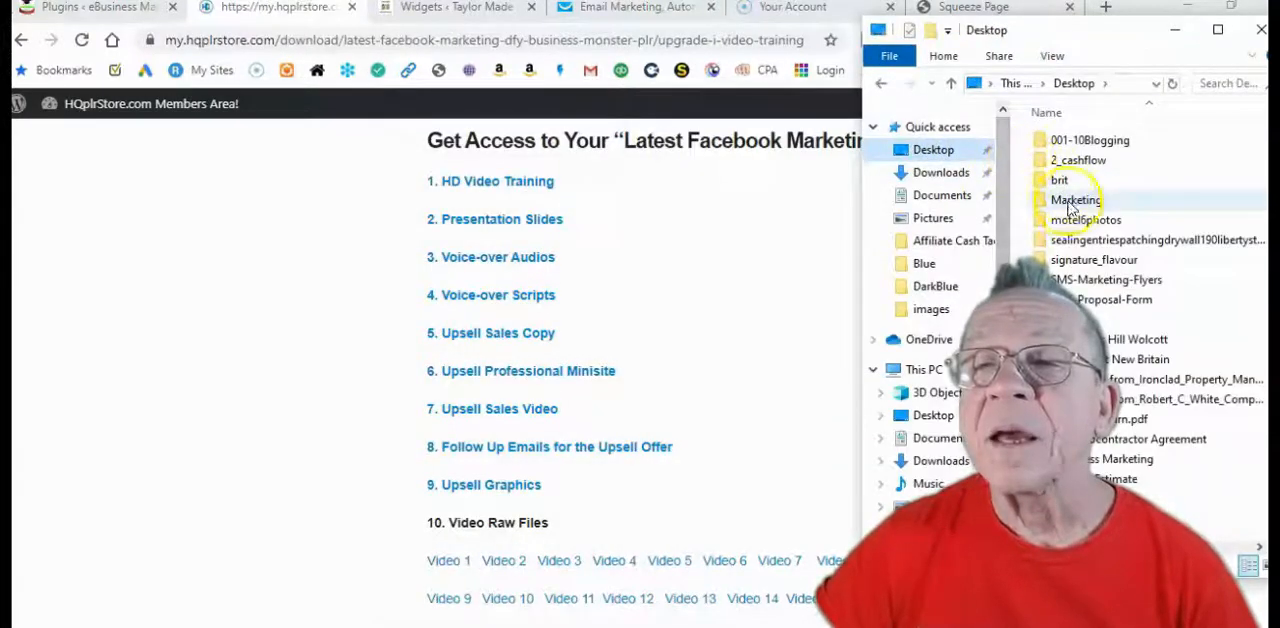
double_click(1072, 200)
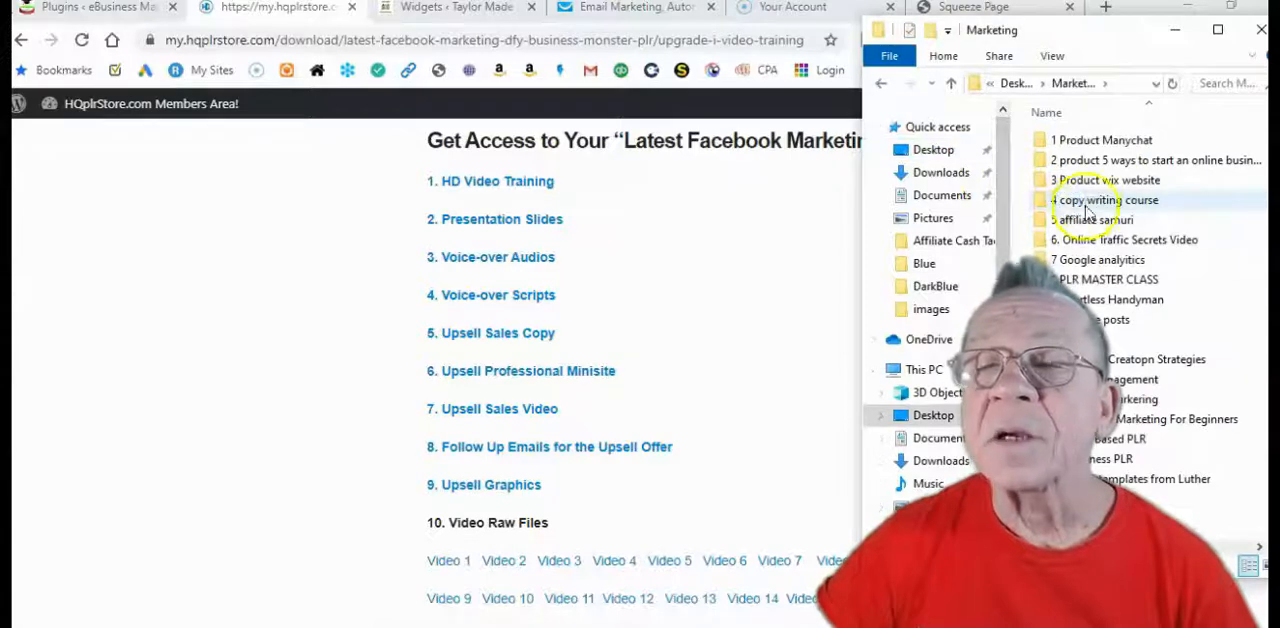
Open the upgrade folder inside 38. Facebook Ads > Latest Facebook Marketing
scroll(1087, 212, down, 5)
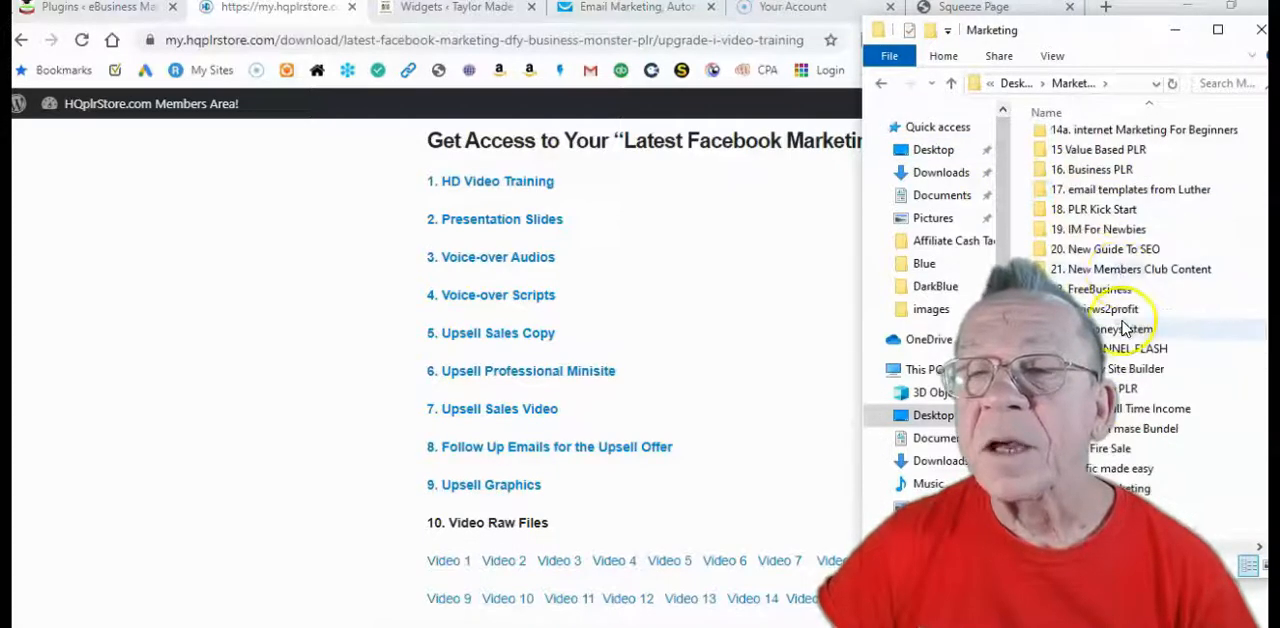
scroll(1120, 300, down, 3)
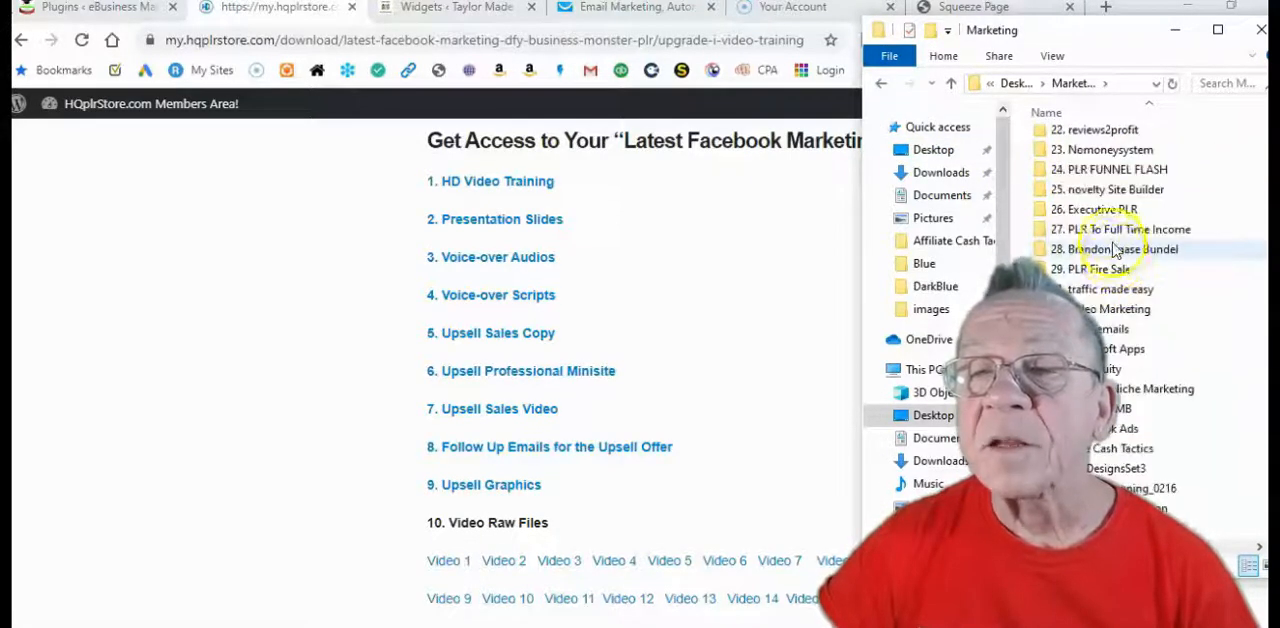
scroll(1112, 280, down, 1)
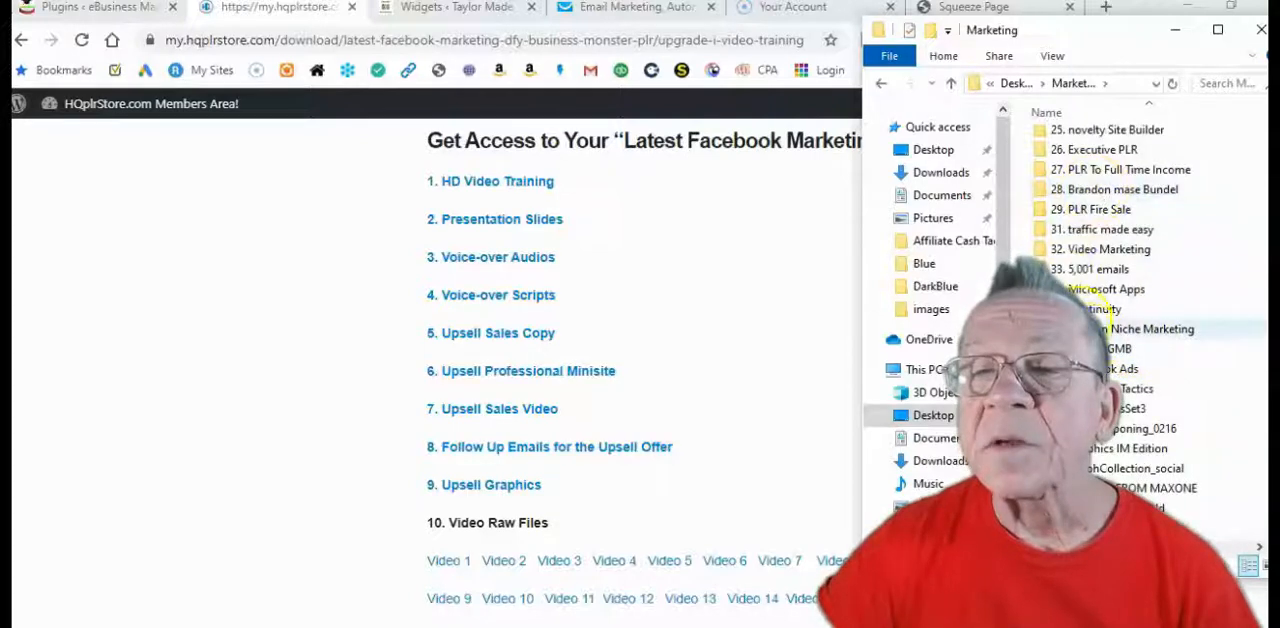
double_click(1125, 369)
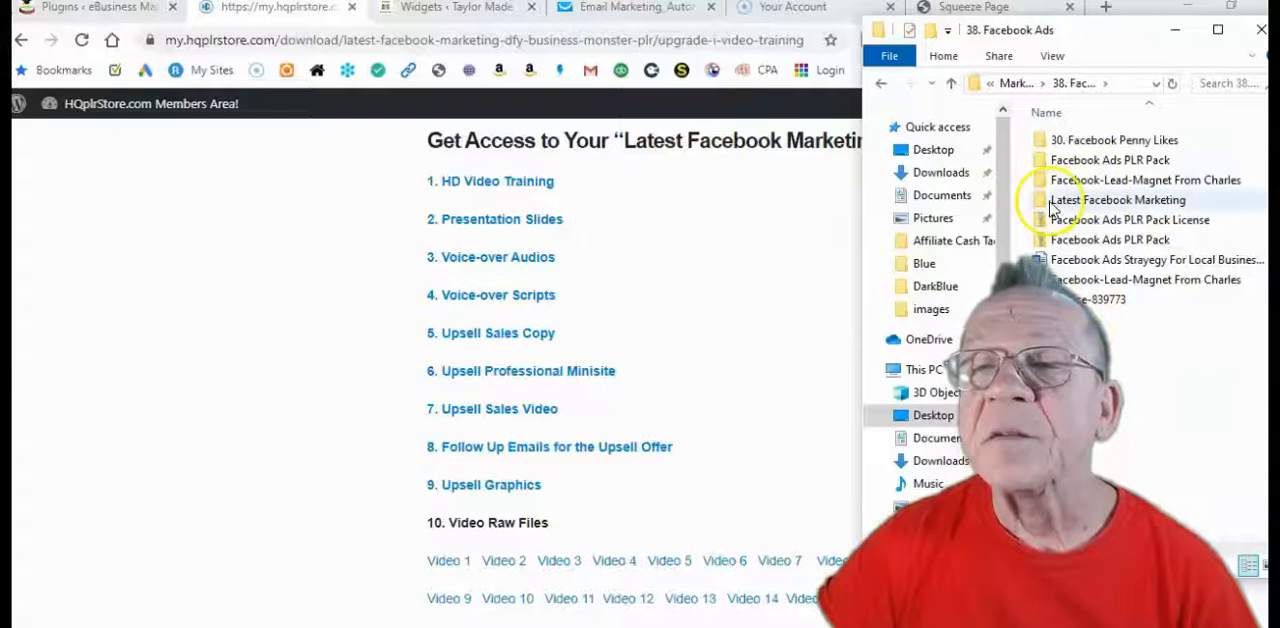
double_click(1133, 201)
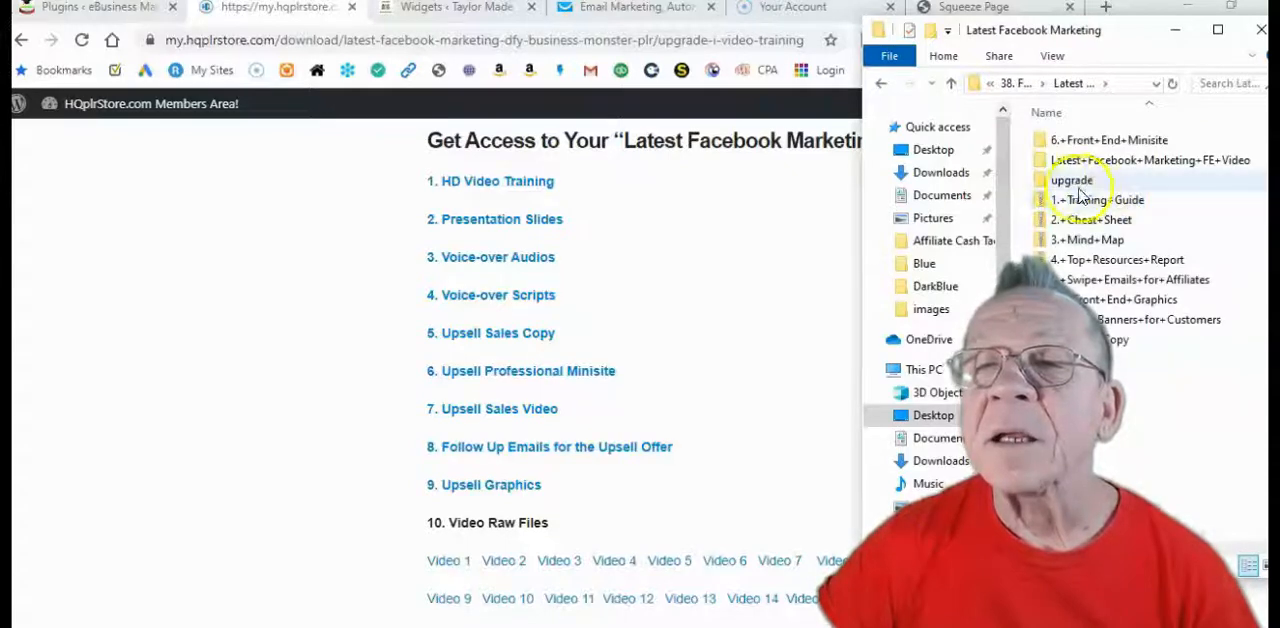
double_click(1066, 182)
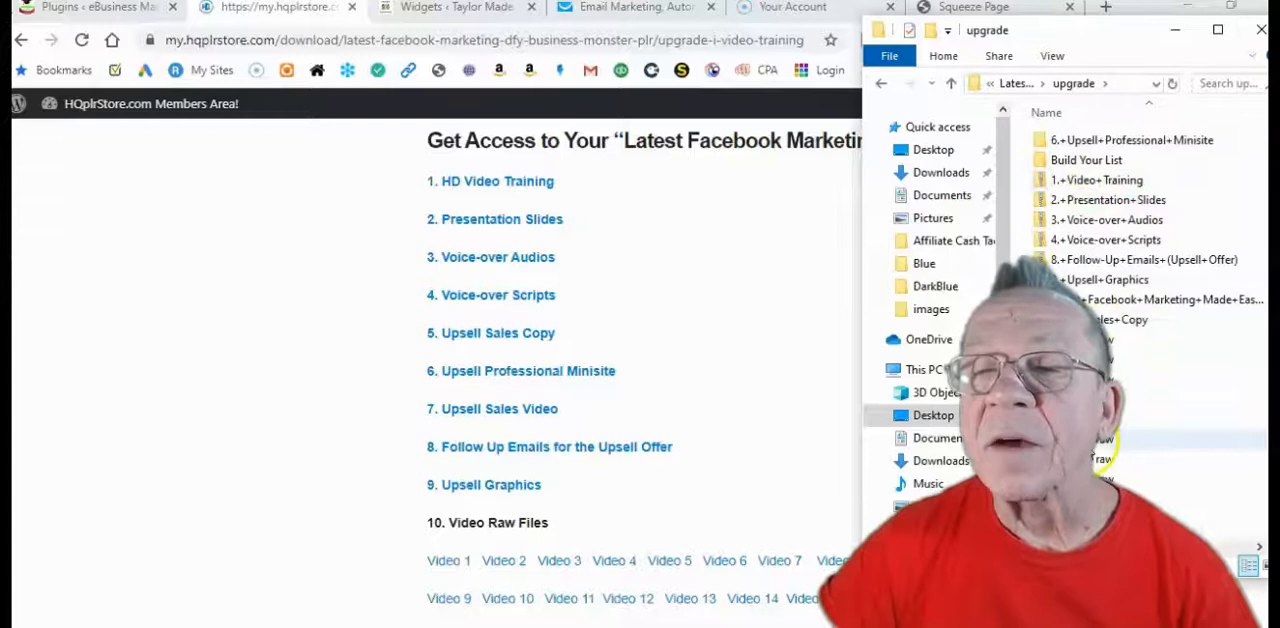
Try saving the HD Video Training download to the upgrade folder under Marketing > 38. Facebook Ads > Latest Facebook Marketing
click(505, 186)
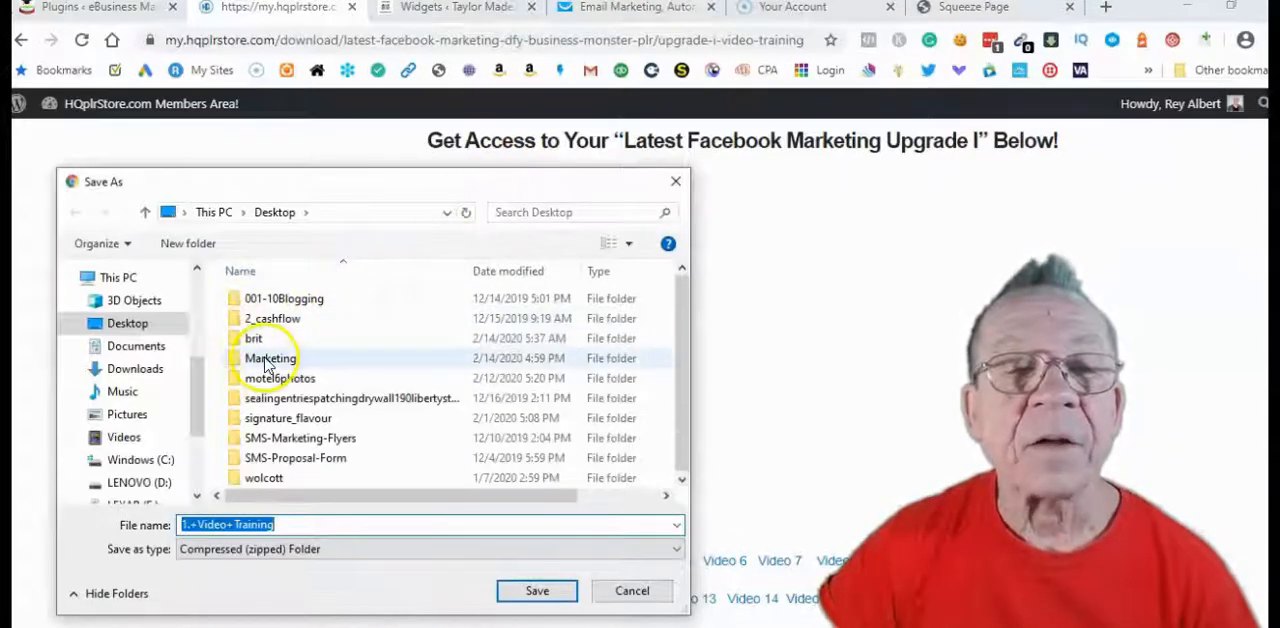
click(239, 365)
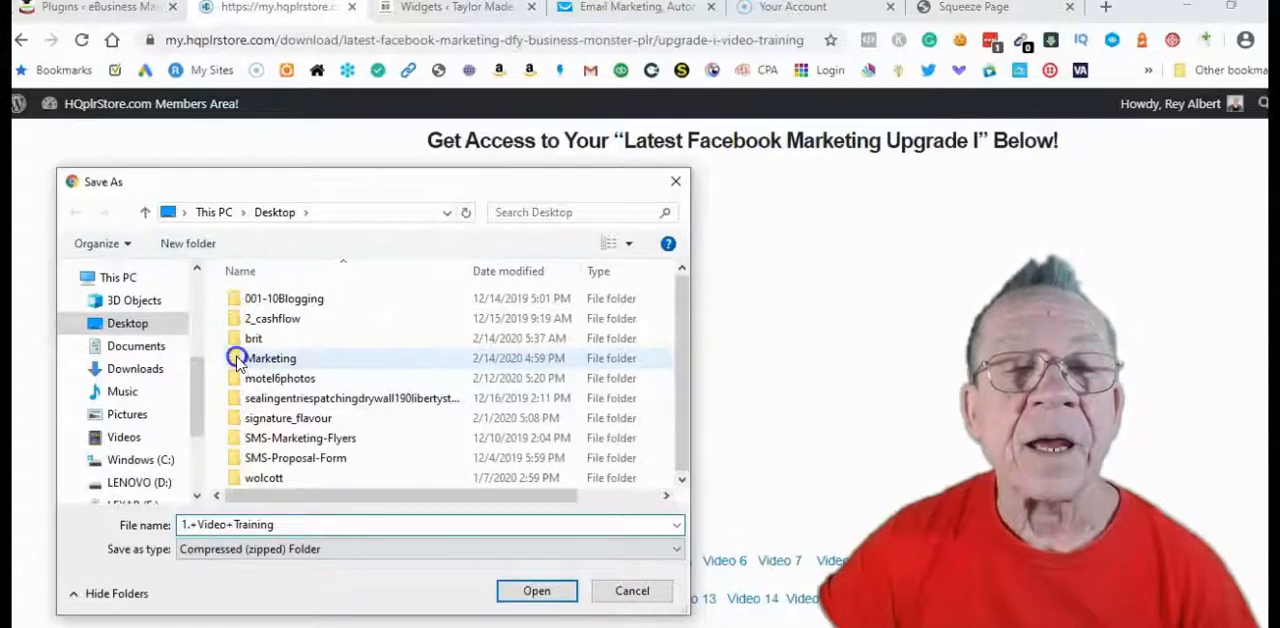
double_click(236, 357)
scroll(268, 345, down, 10)
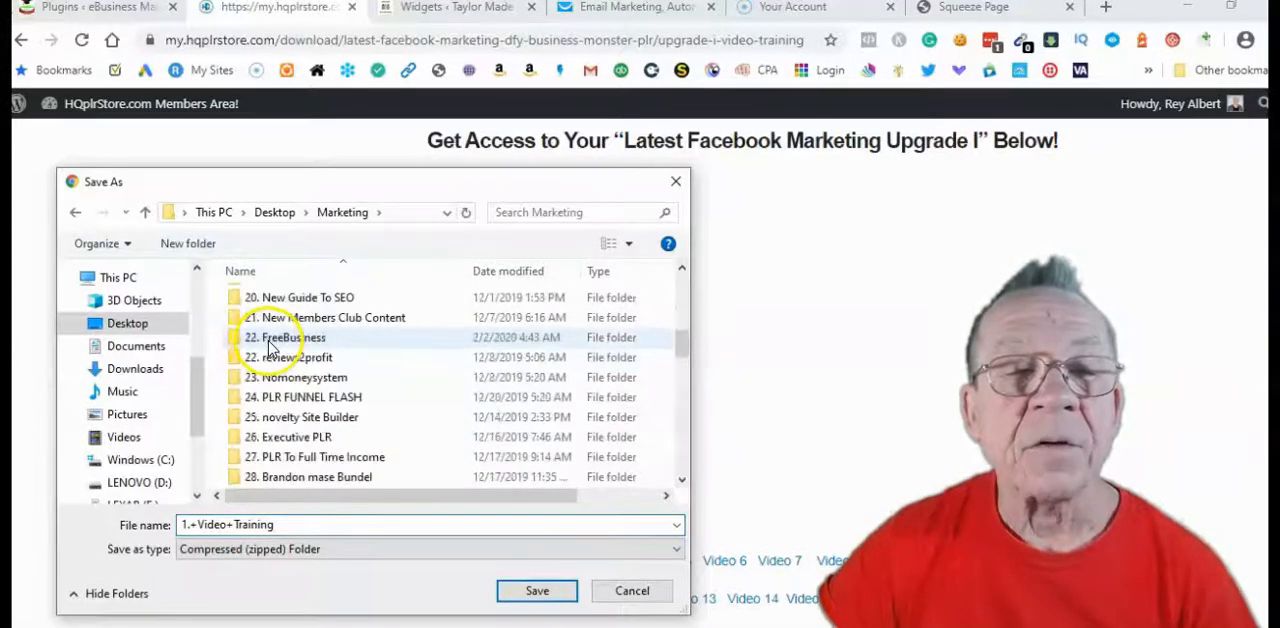
double_click(290, 417)
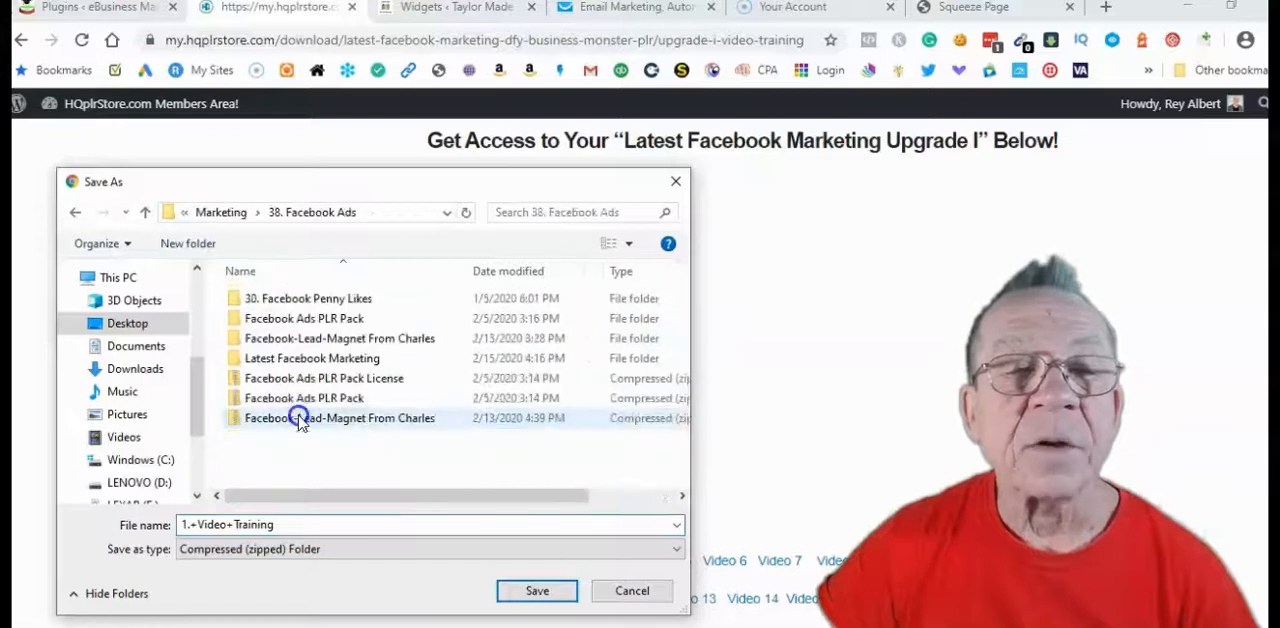
click(292, 360)
double_click(292, 362)
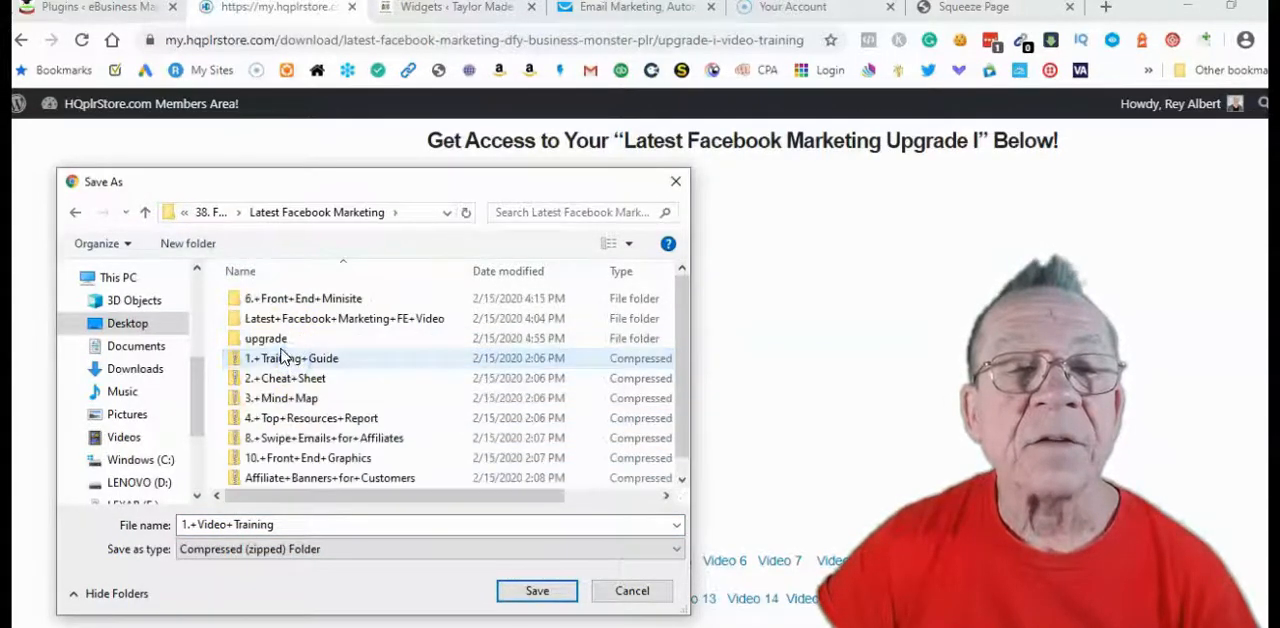
double_click(280, 338)
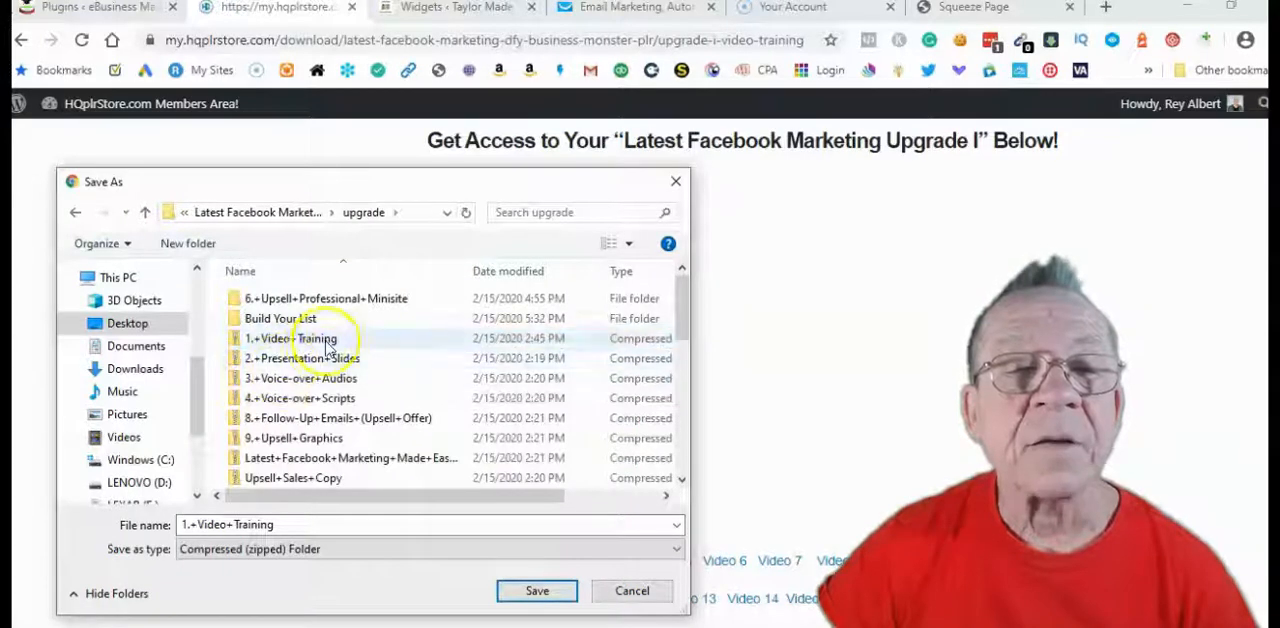
scroll(300, 340, down, 4)
scroll(340, 332, up, 4)
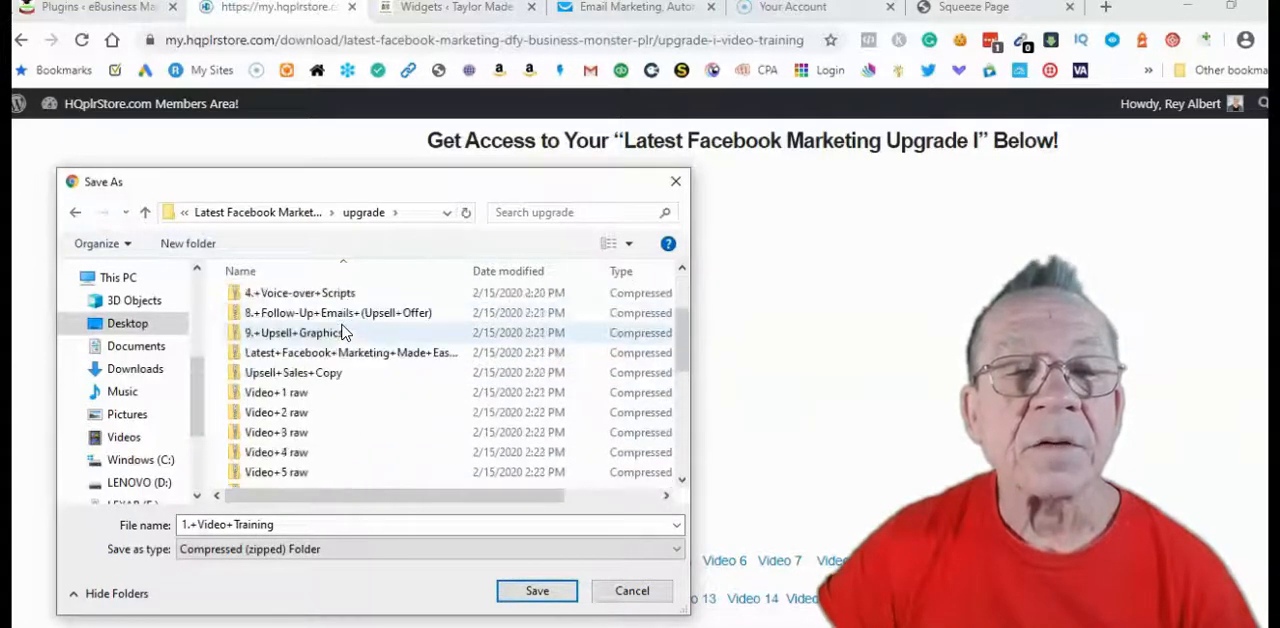
click(676, 181)
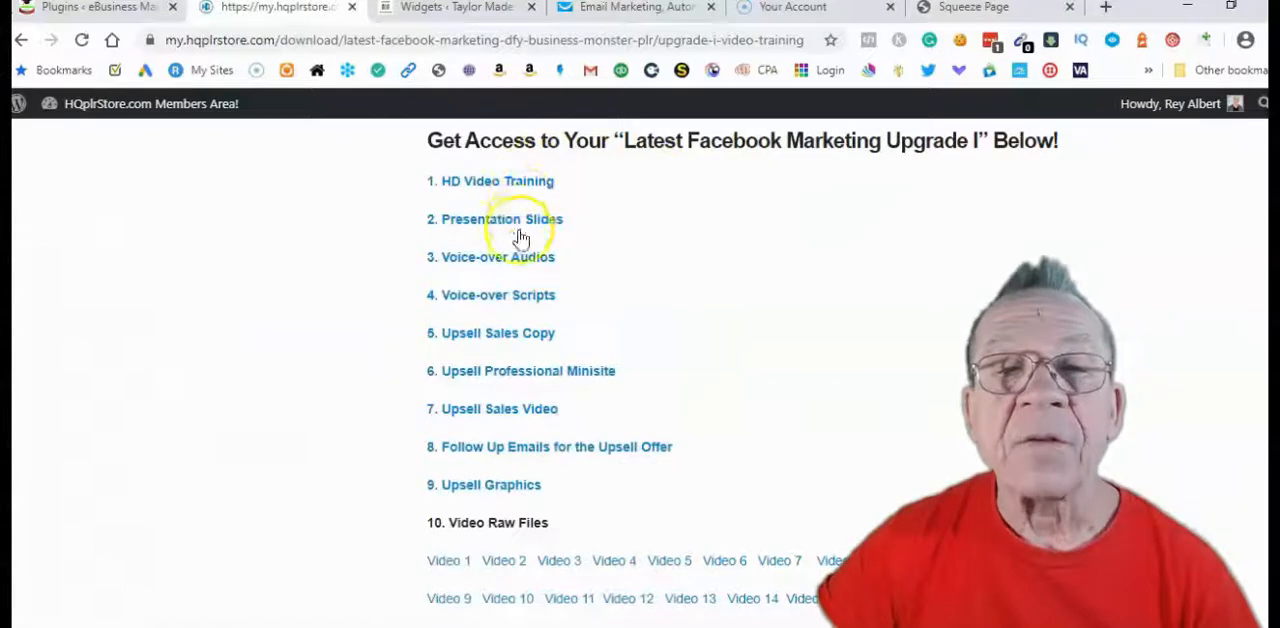
Try saving the Presentation Slides download to the same Latest Facebook Marketing upgrade folder
click(461, 224)
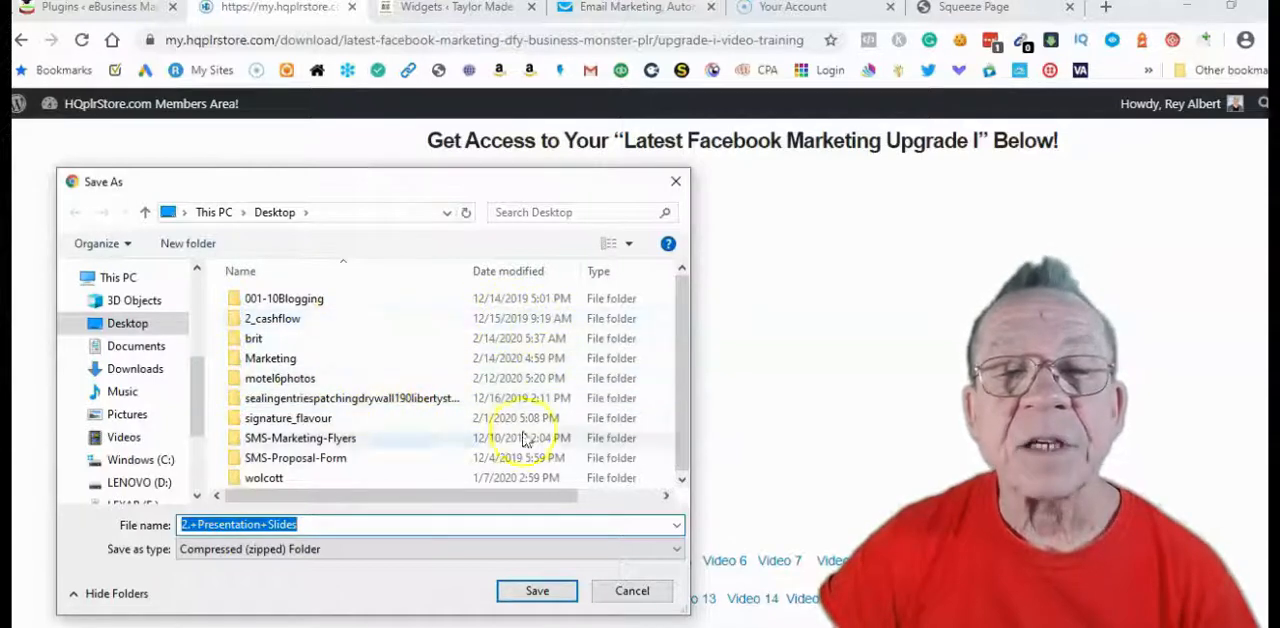
click(300, 362)
double_click(300, 362)
scroll(305, 370, down, 8)
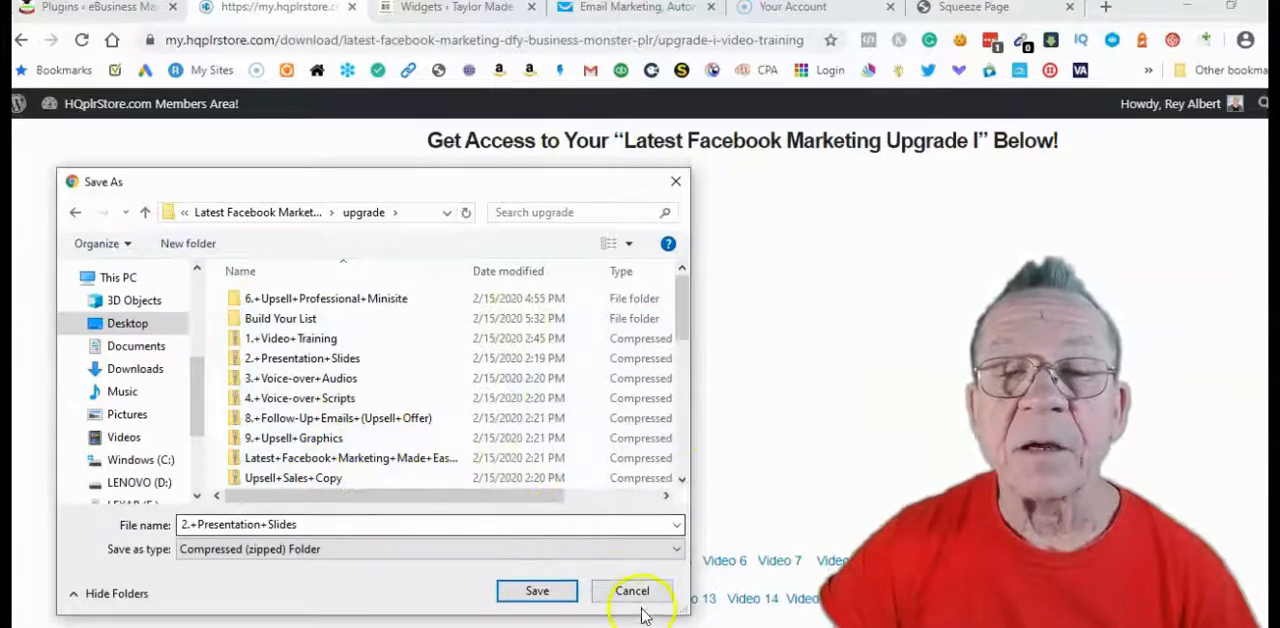
drag(366, 190, 923, 185)
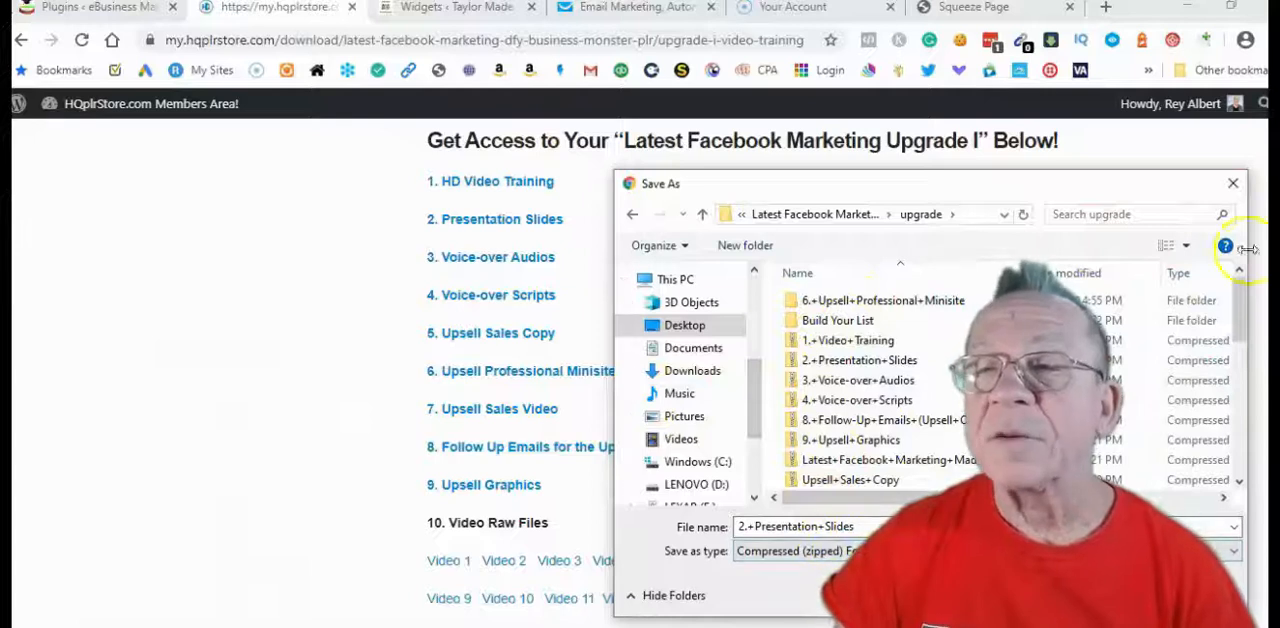
click(1234, 184)
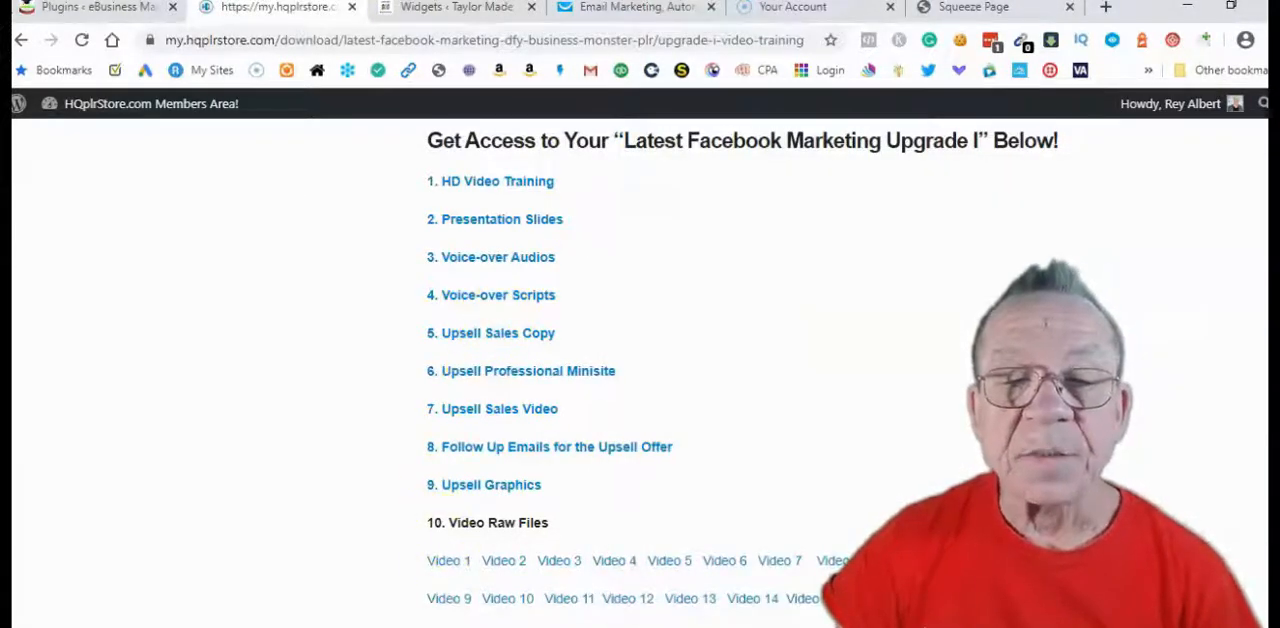
Switch to the File Explorer window showing images, go up to its upgrade folder and examine the downloaded zip files
mouse_move(533, 627)
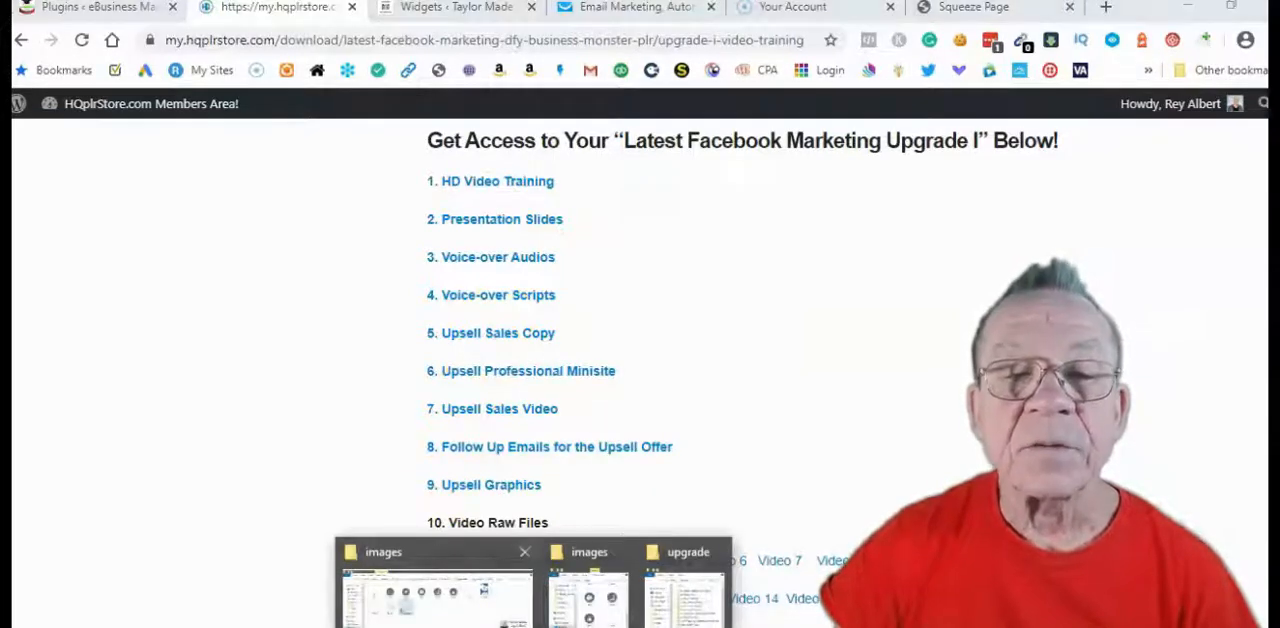
click(440, 600)
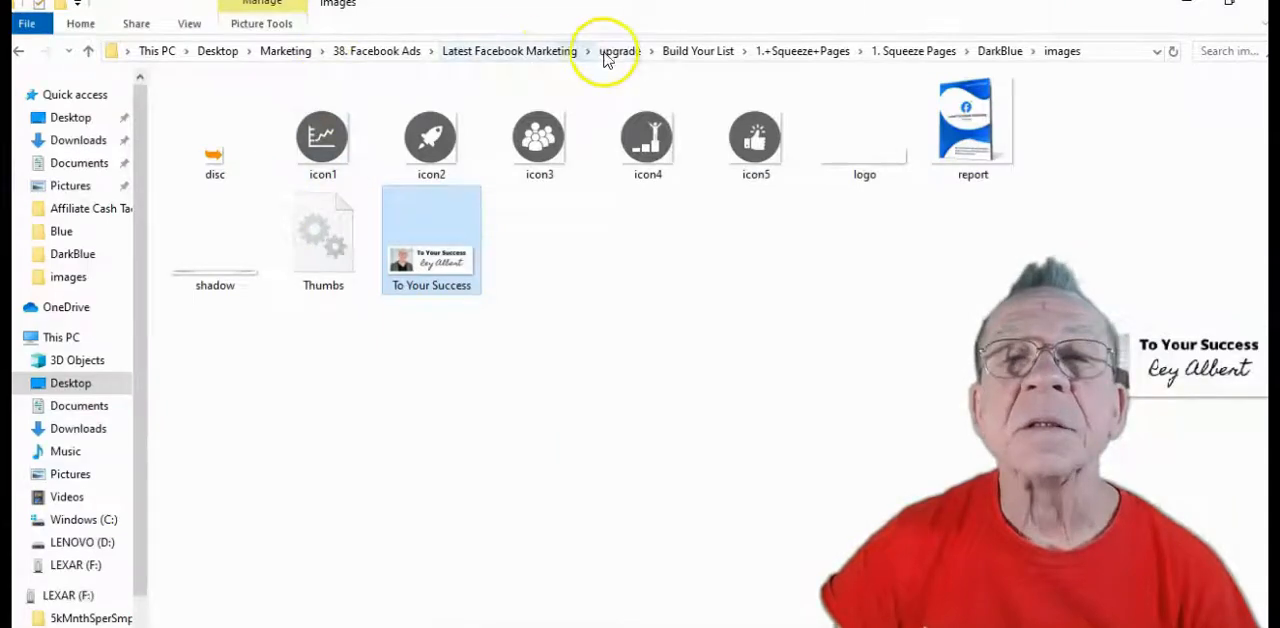
click(622, 51)
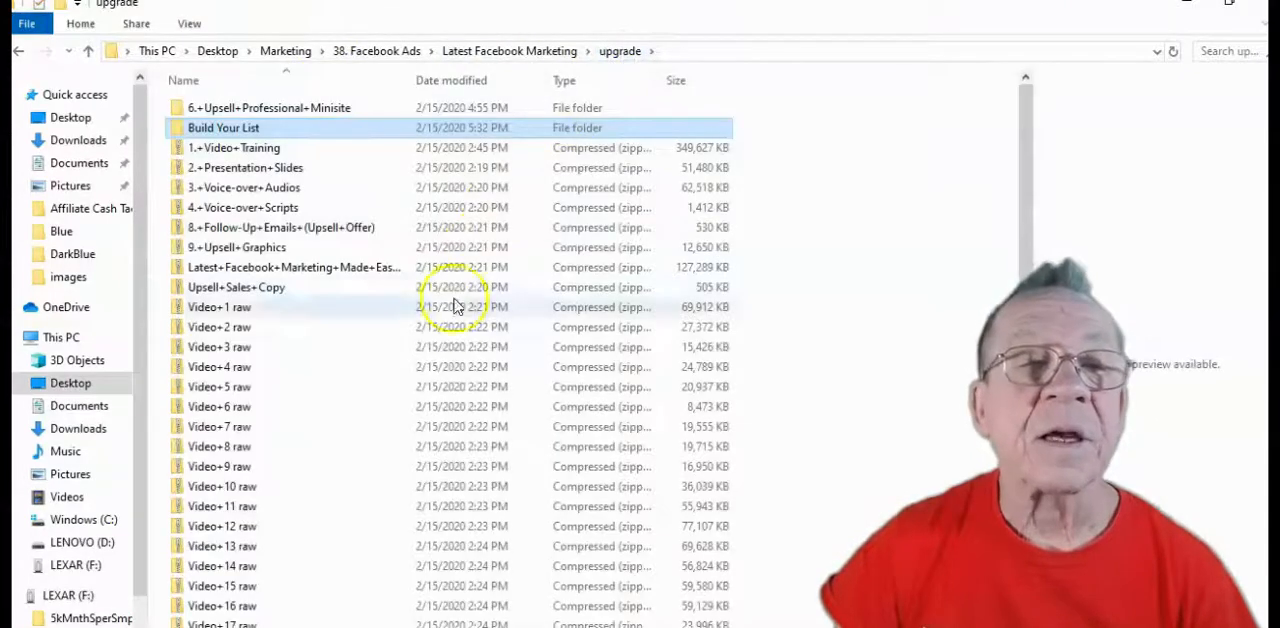
scroll(395, 300, down, 1)
scroll(388, 516, up, 1)
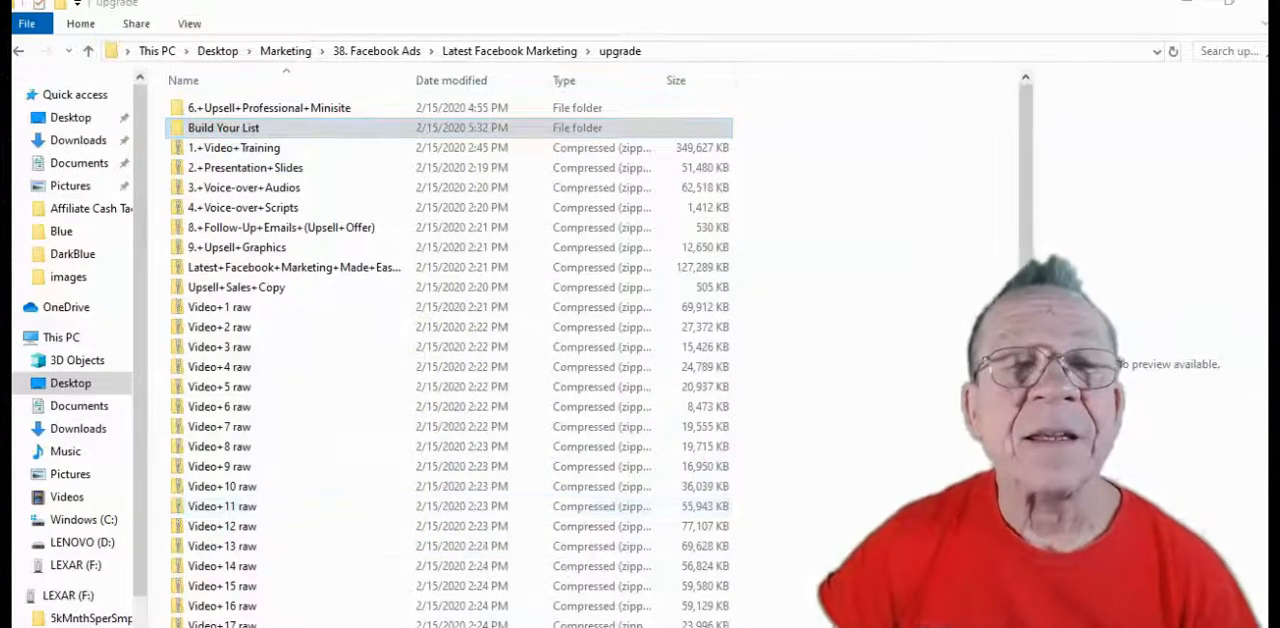
Open the DarkBlue template folder inside Build Your List > 1.+Squeeze+Pages > 1. Squeeze Pages
click(228, 129)
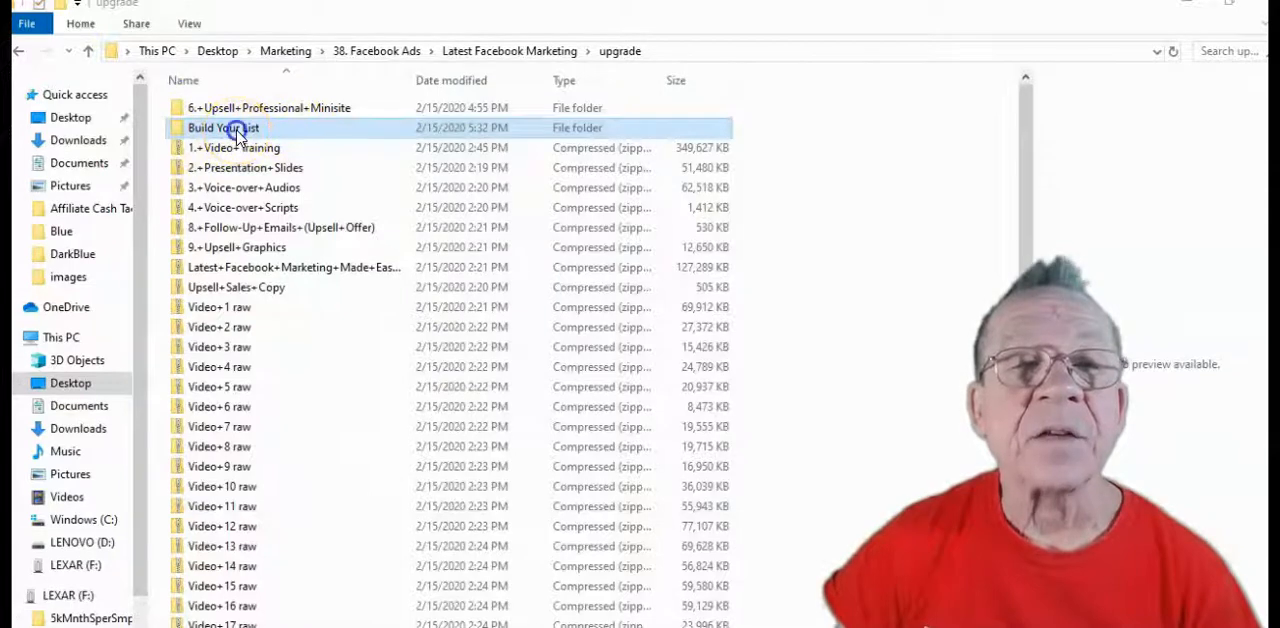
double_click(237, 135)
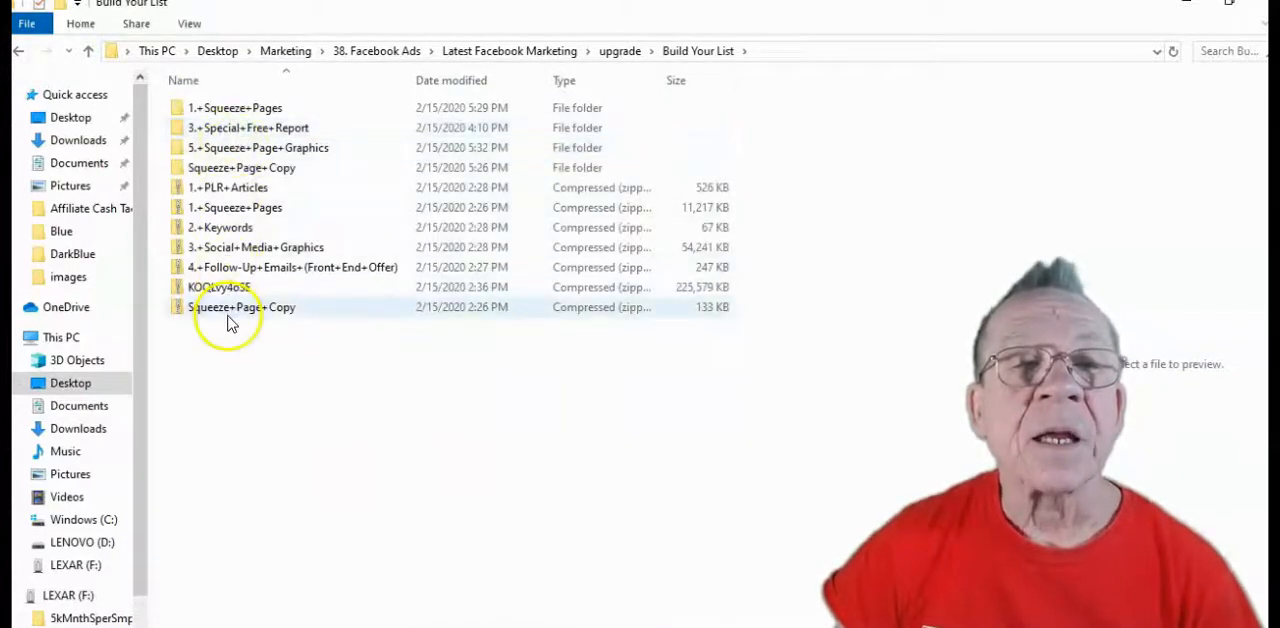
double_click(230, 108)
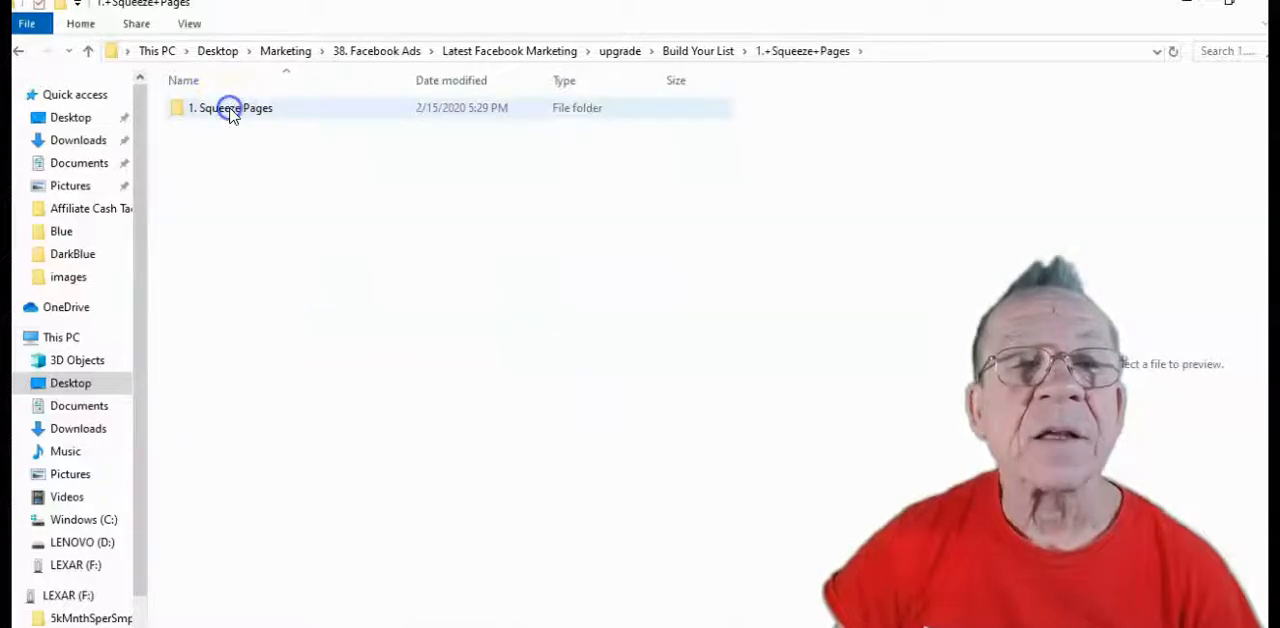
double_click(230, 108)
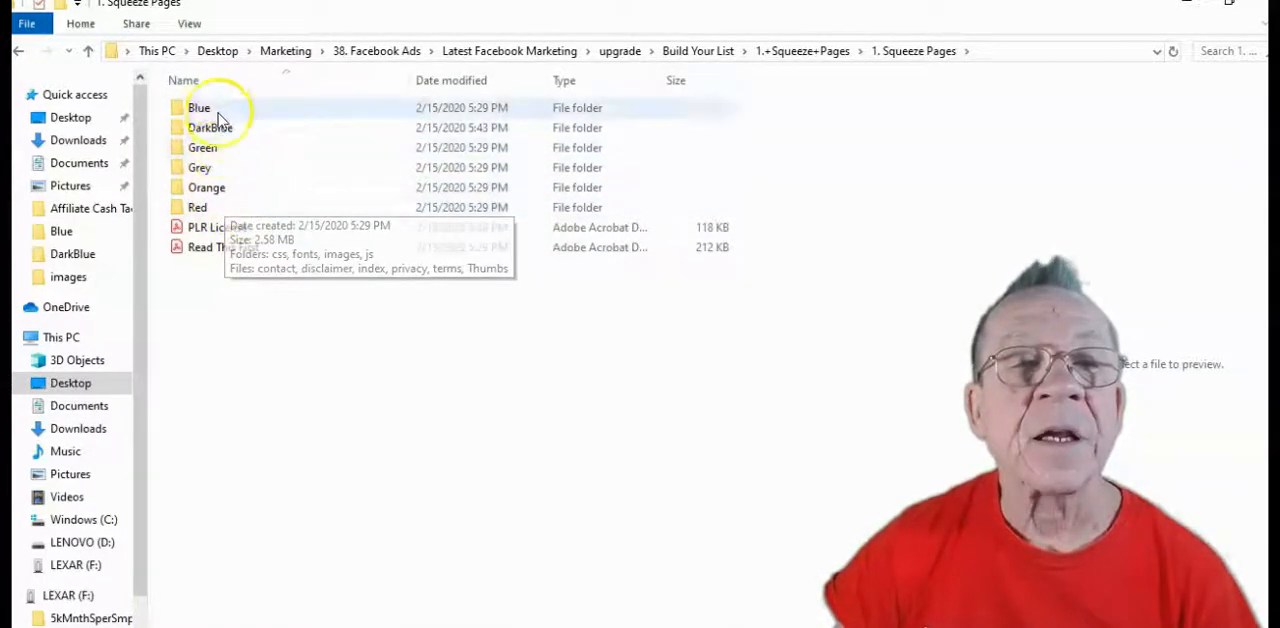
double_click(212, 130)
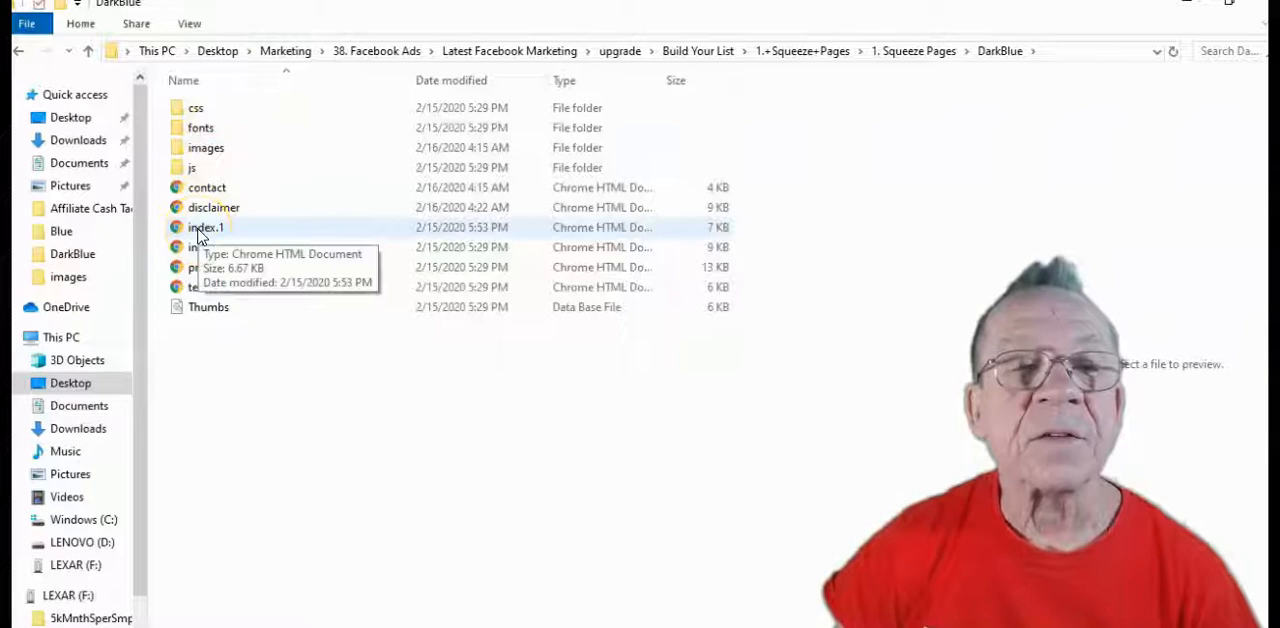
Preview the DarkBlue template's index.1 squeeze page in the browser, then close it
click(207, 232)
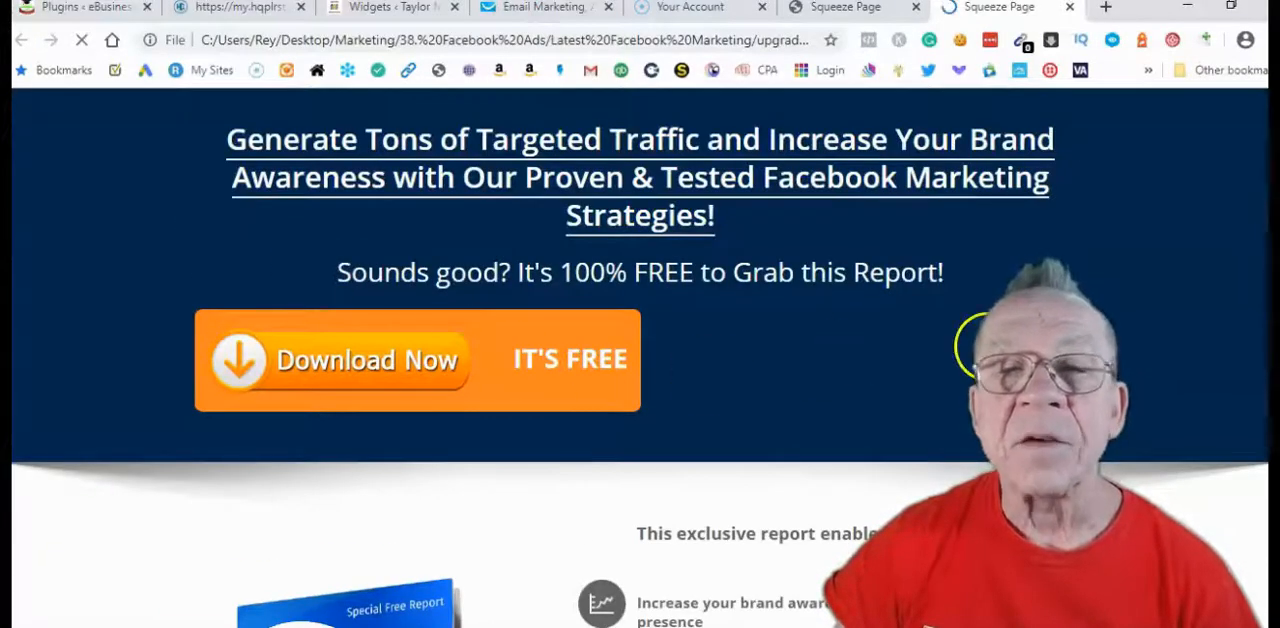
scroll(813, 306, down, 2)
scroll(686, 254, up, 2)
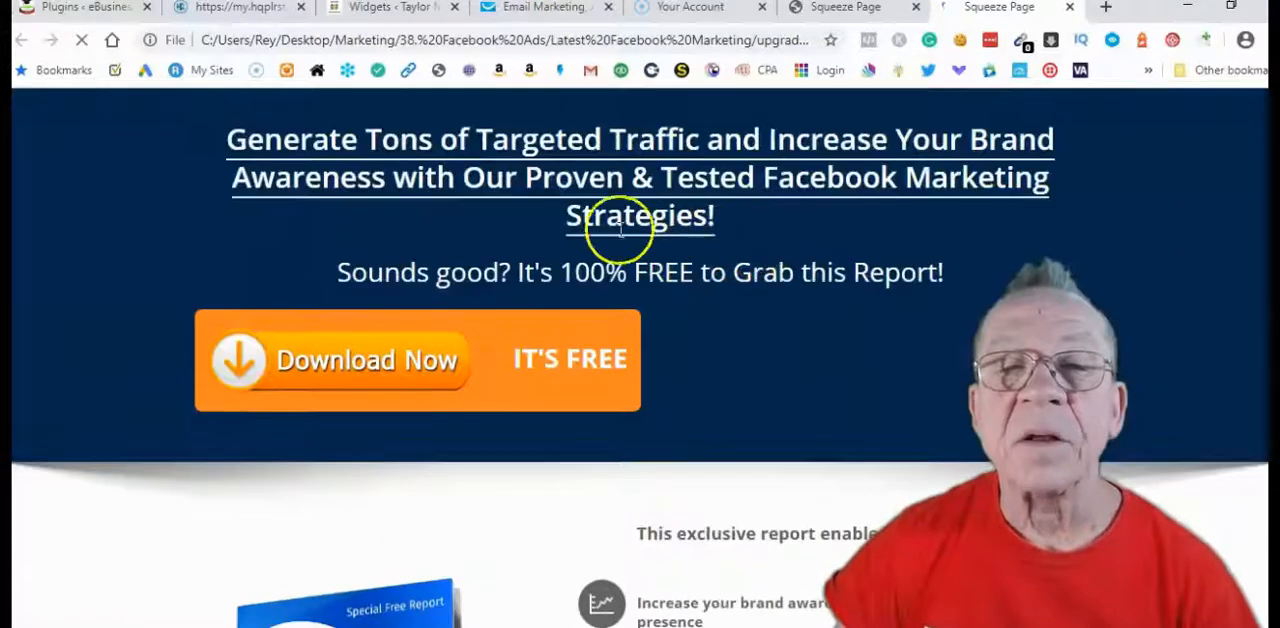
click(1073, 10)
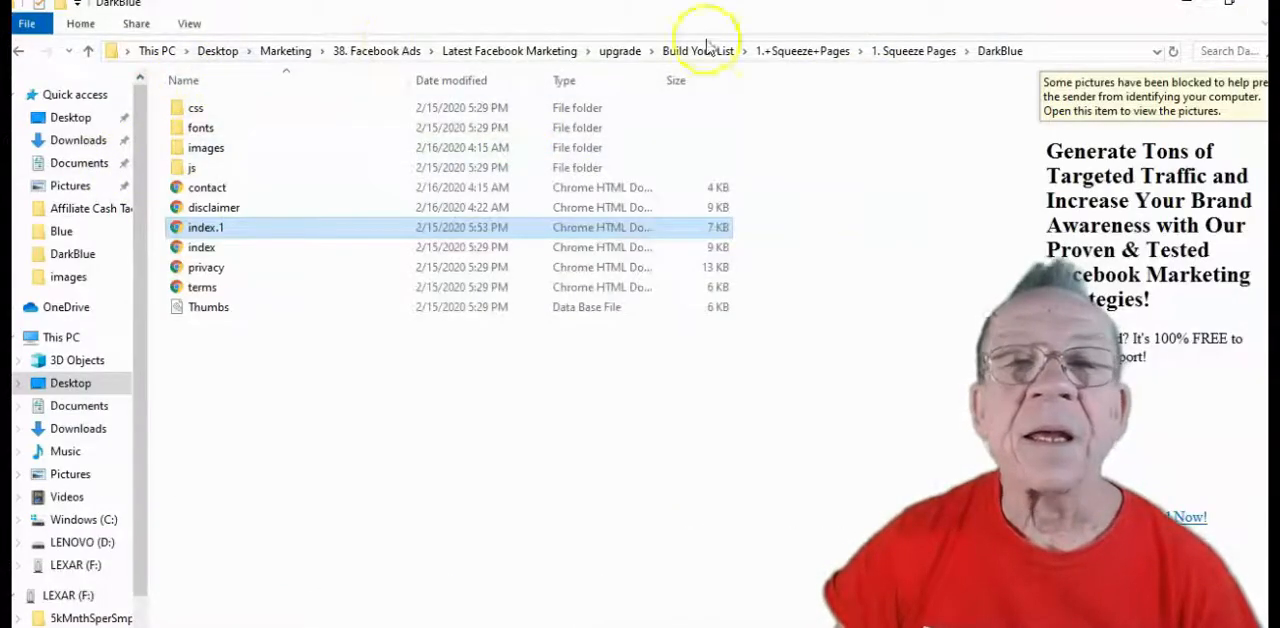
Return to the 1. Squeeze Pages folder and preview the Orange template's squeeze page in the browser
click(913, 51)
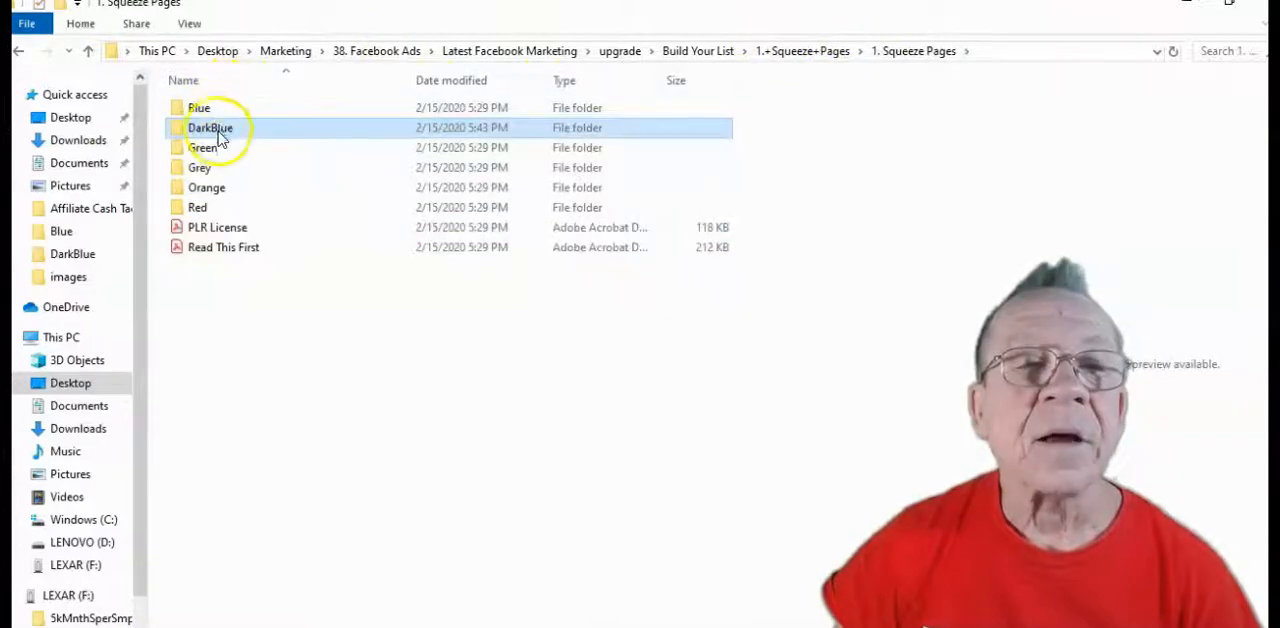
click(213, 188)
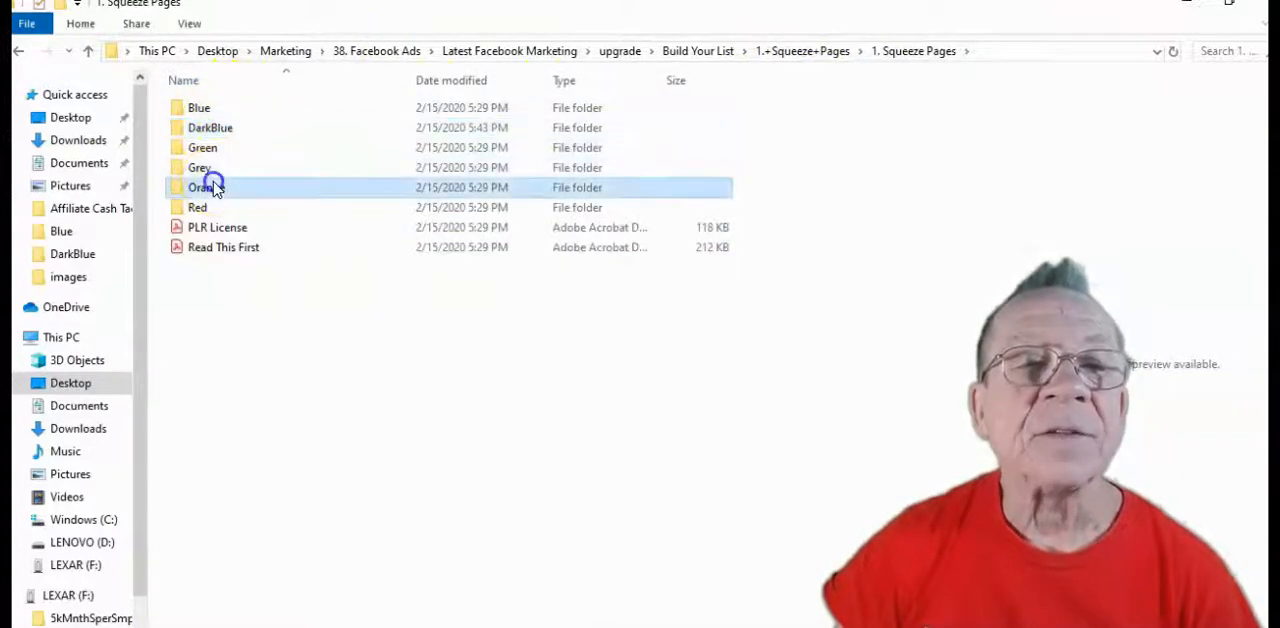
double_click(213, 188)
double_click(214, 229)
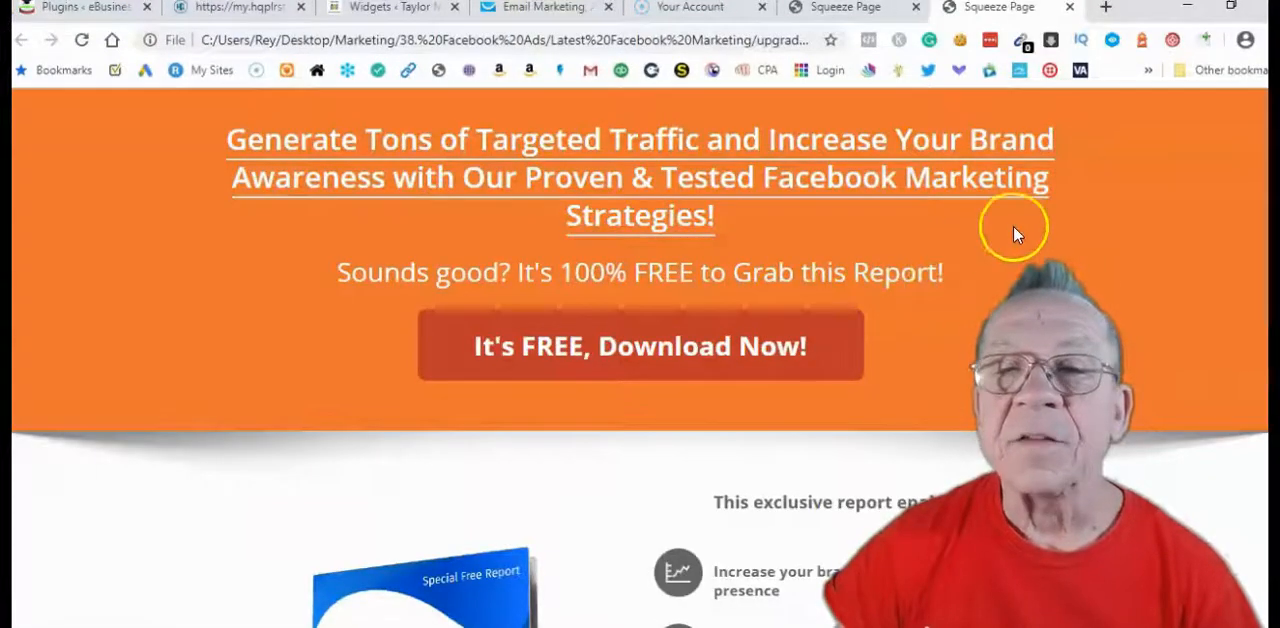
scroll(1006, 271, down, 5)
scroll(1000, 275, up, 5)
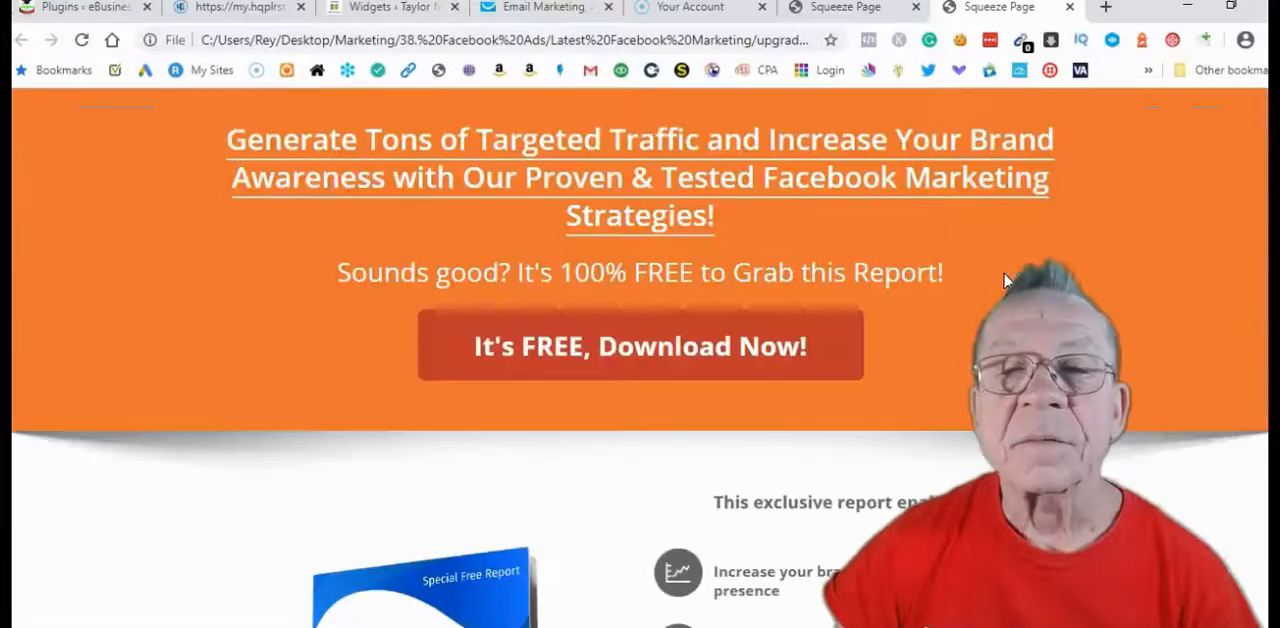
scroll(650, 340, down, 3)
scroll(668, 330, up, 3)
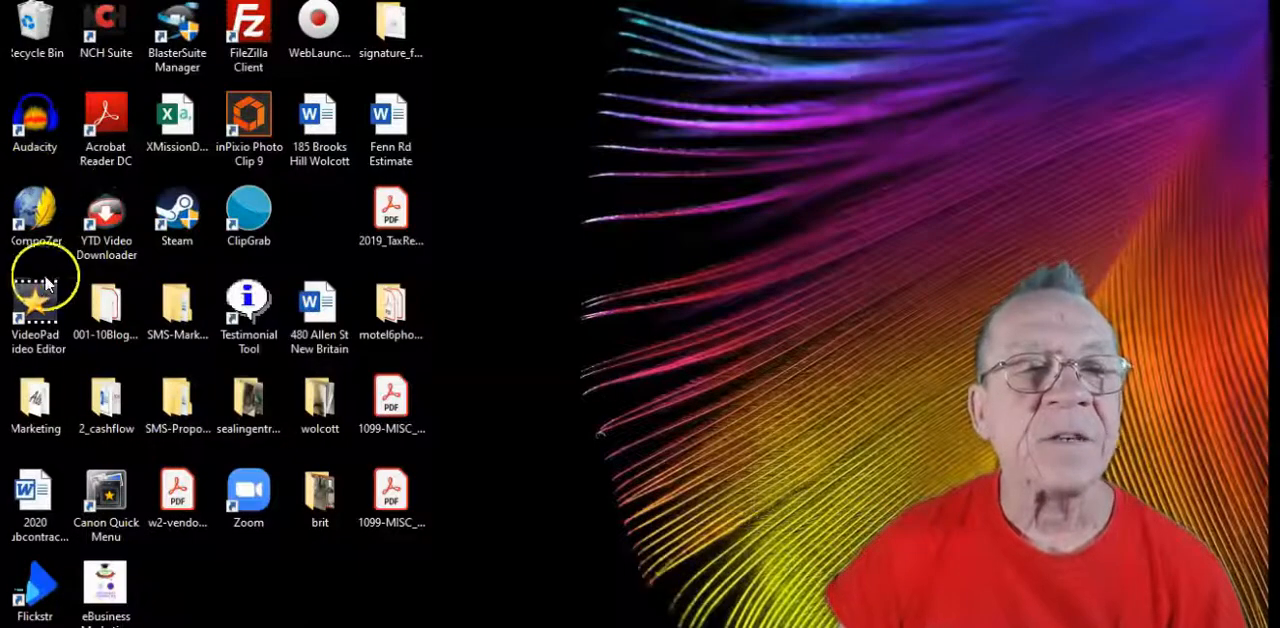
Point out the KompoZer shortcut on the desktop and search Google for "kompozer download" in Chrome
double_click(41, 221)
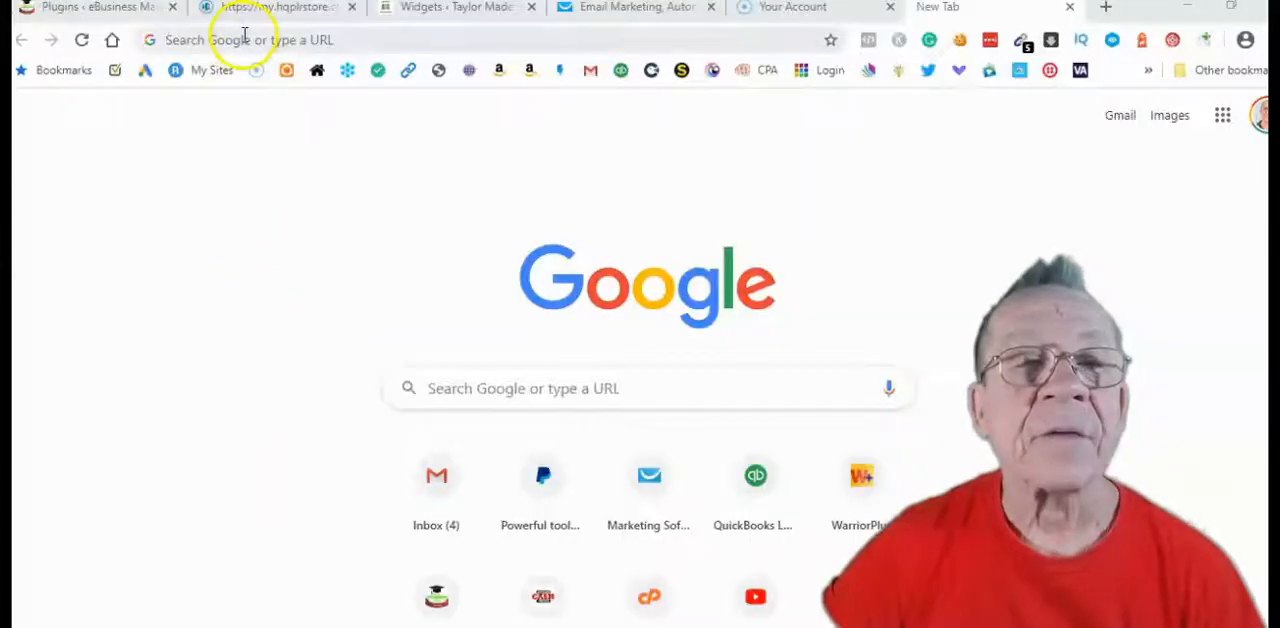
click(243, 39)
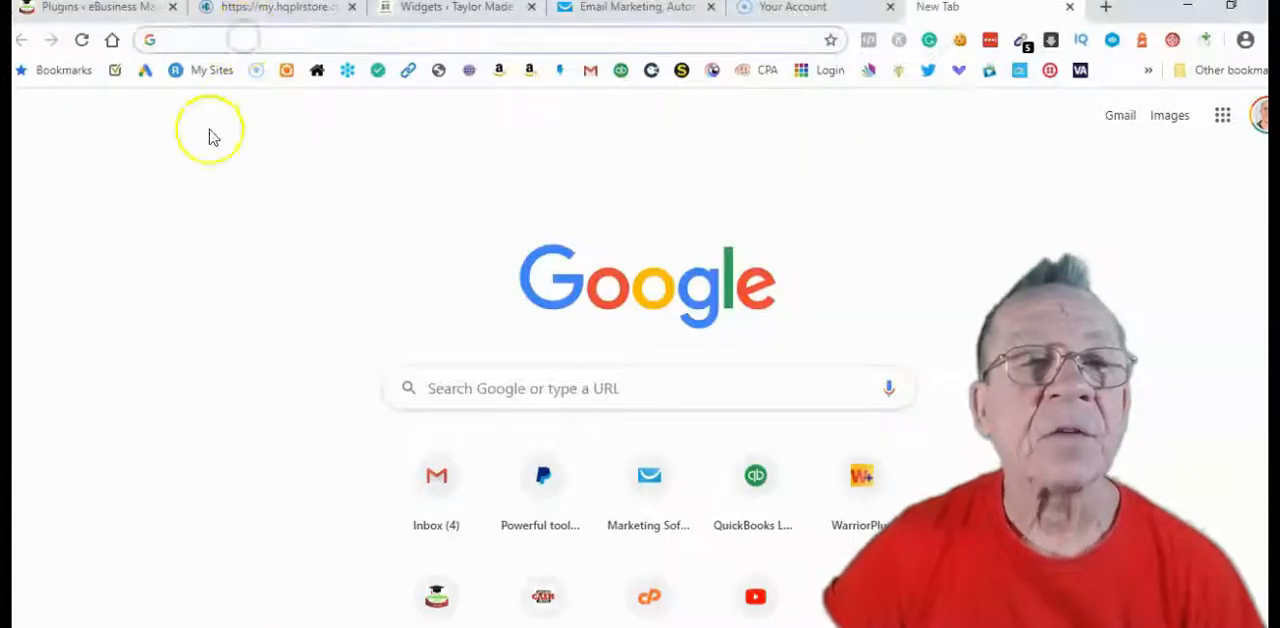
text(kompozer)
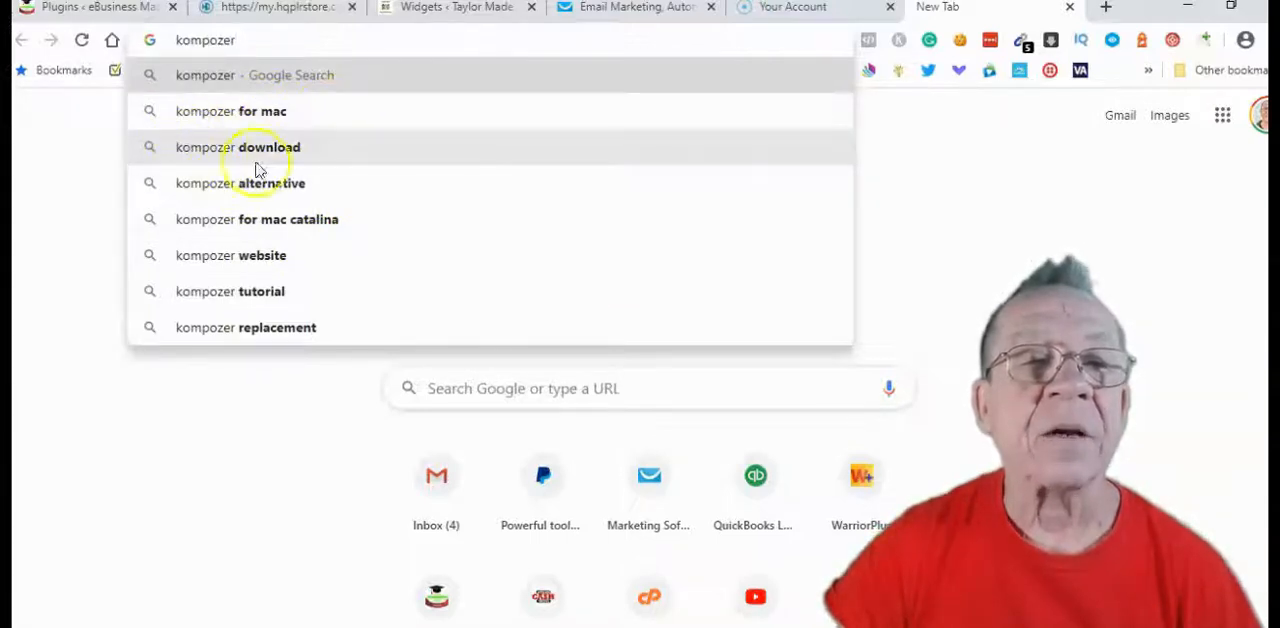
click(281, 150)
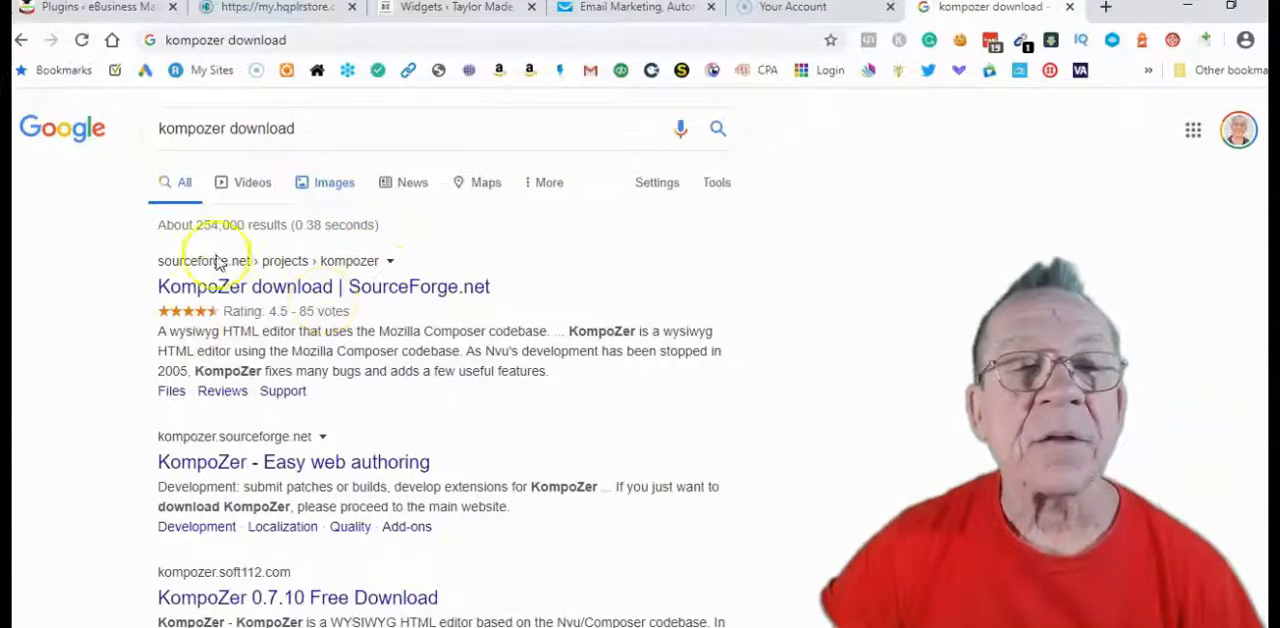
Open KompoZer's SourceForge page and try downloading the kompozer-0.8b3.en-US.win32 installer, considering Documents and Desktop as save locations
click(284, 294)
scroll(452, 305, down, 10)
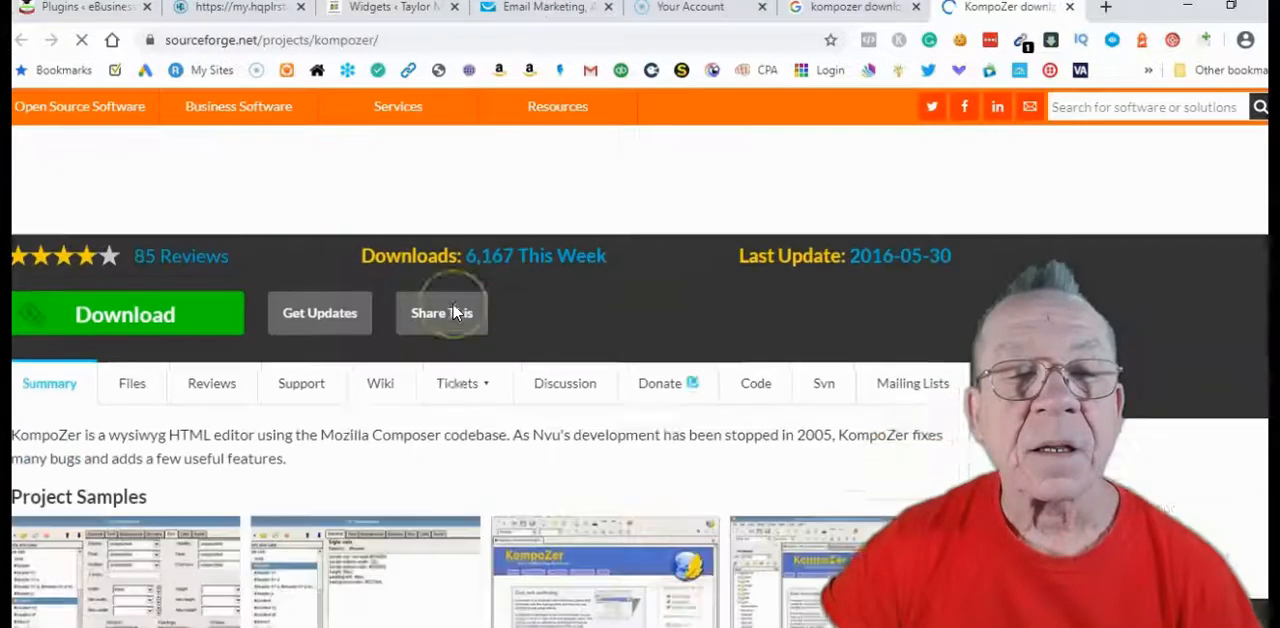
scroll(455, 314, down, 2)
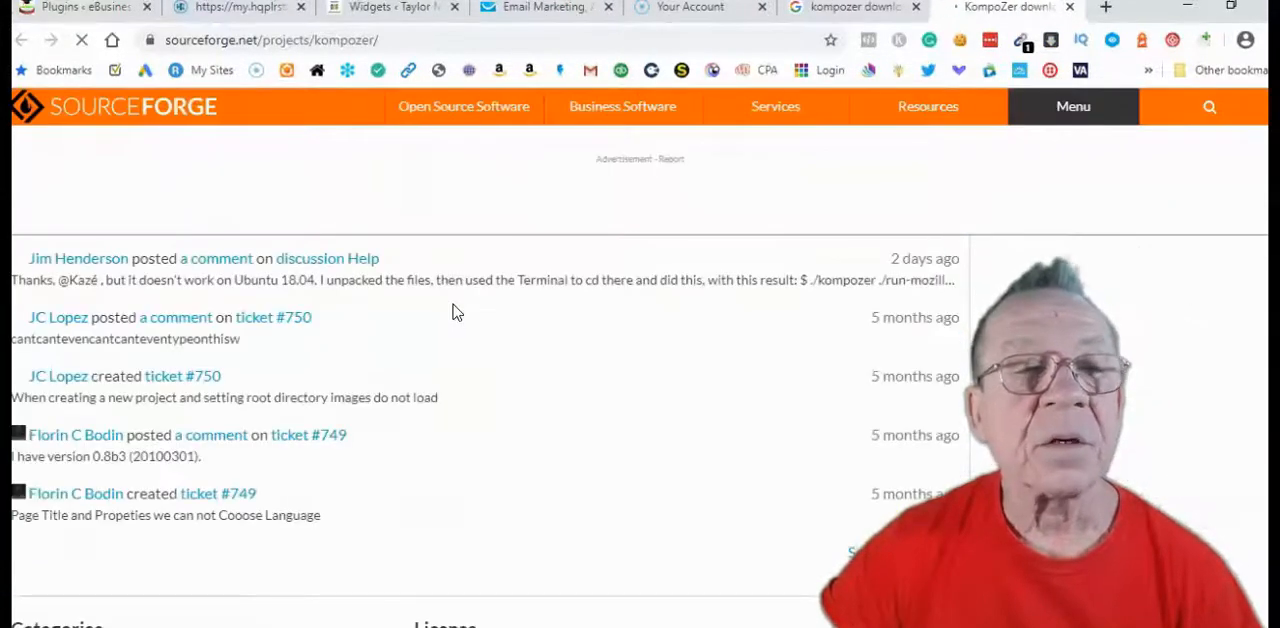
scroll(452, 312, up, 12)
click(105, 510)
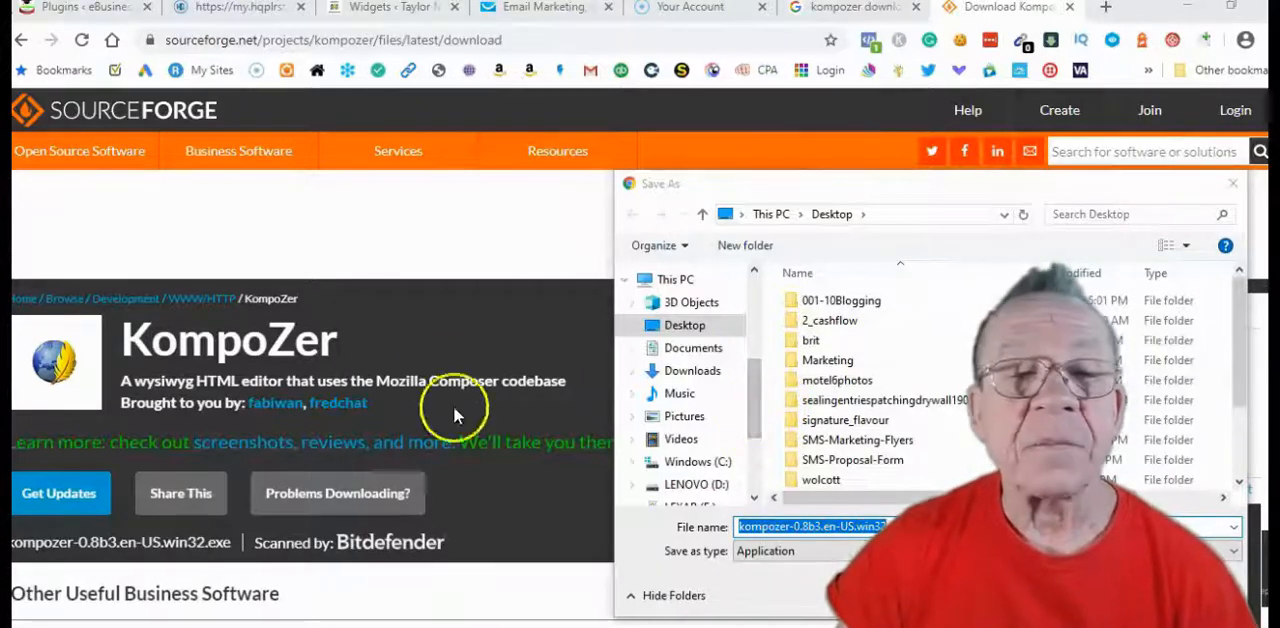
click(686, 357)
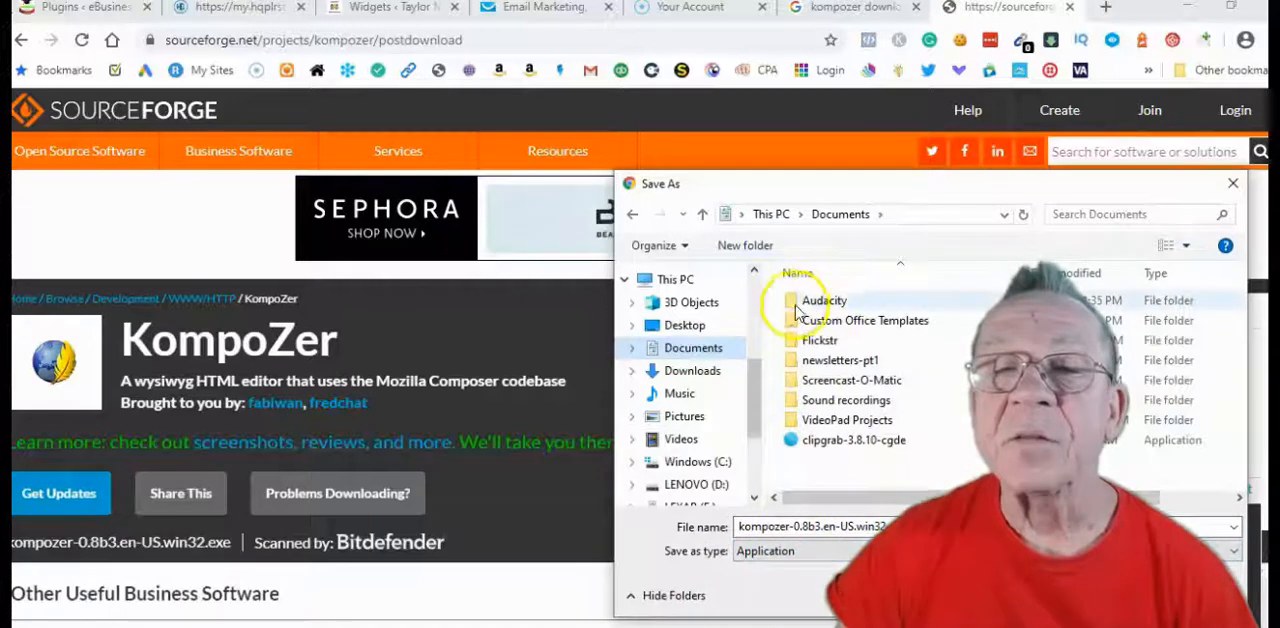
click(715, 326)
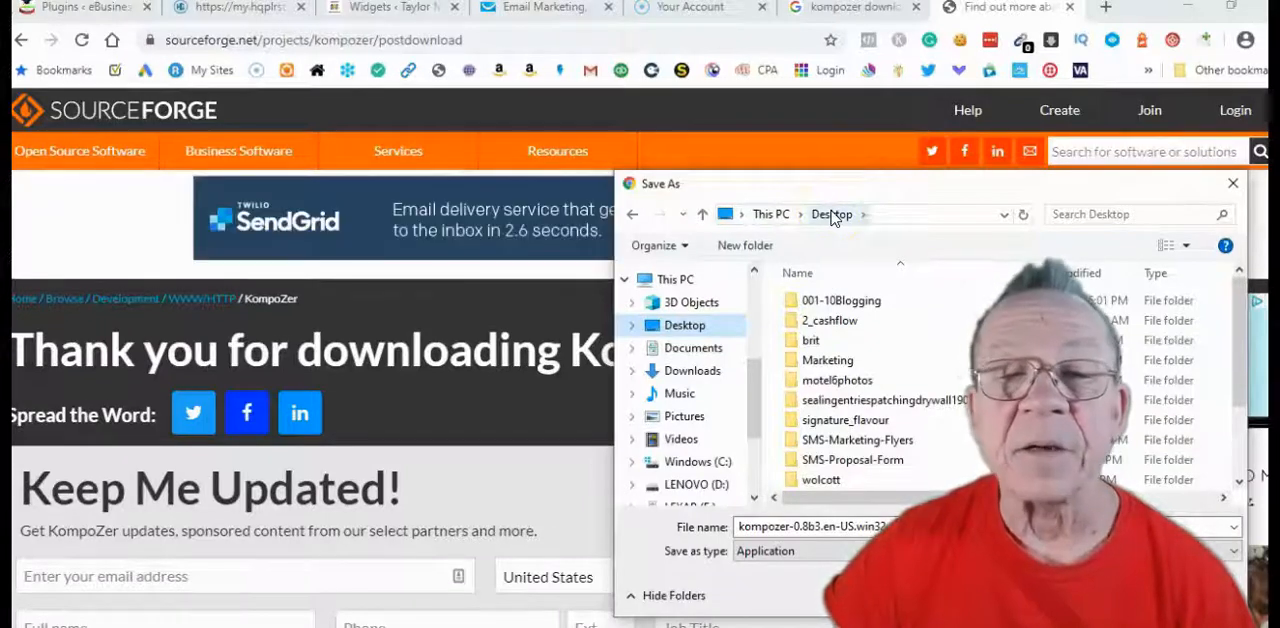
click(1233, 183)
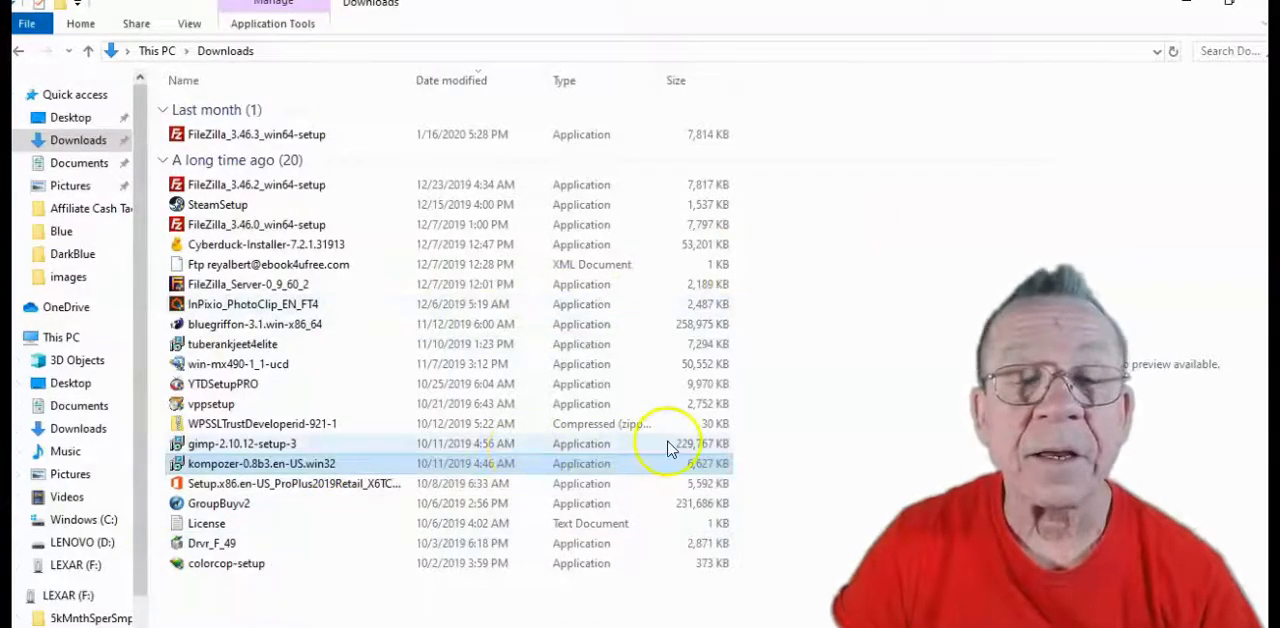
Minimize the Downloads folder, switch to KompoZer and bring up the Squeeze Page document
click(1186, 2)
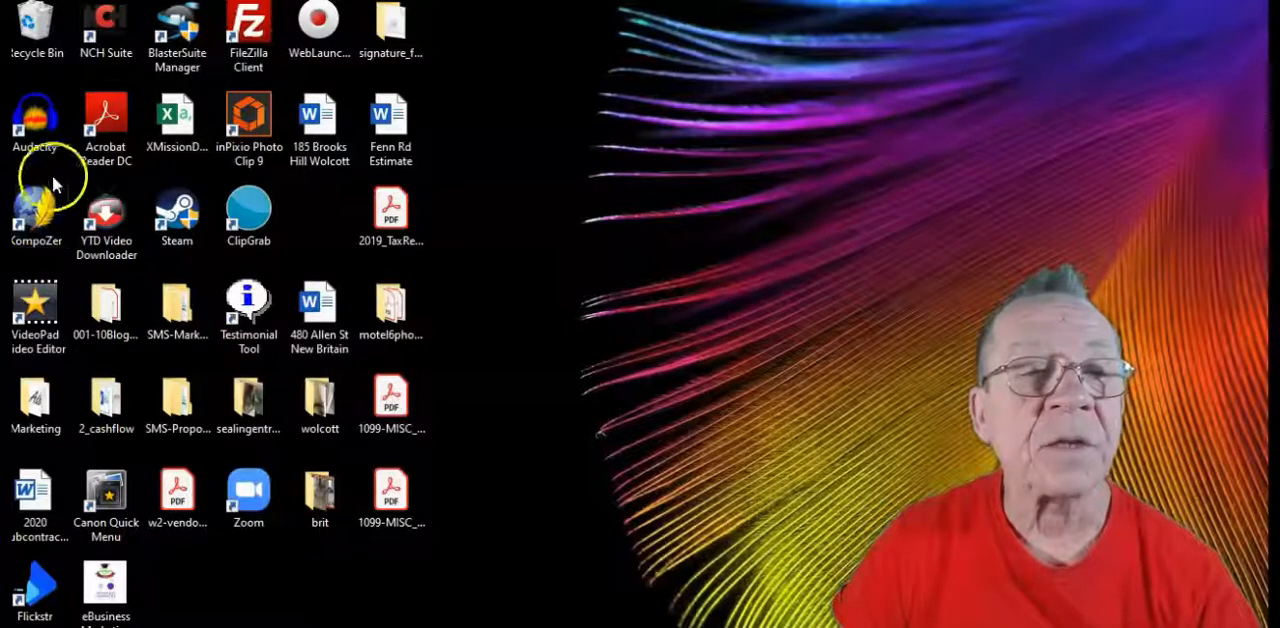
click(40, 224)
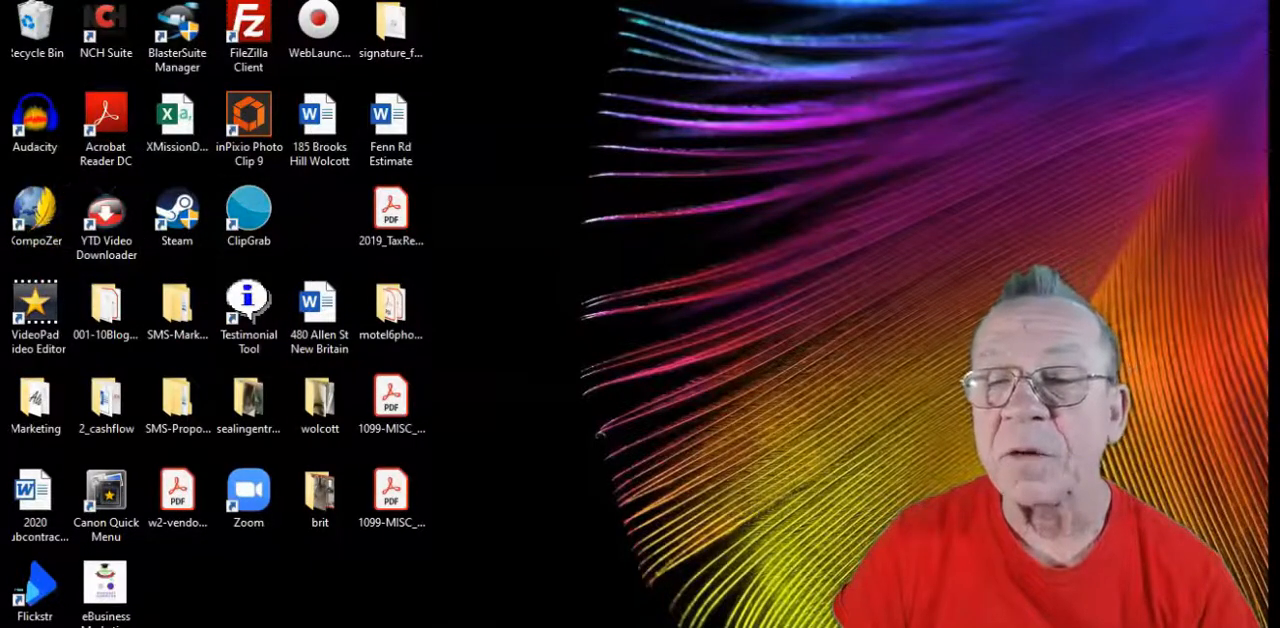
key(alt+Tab)
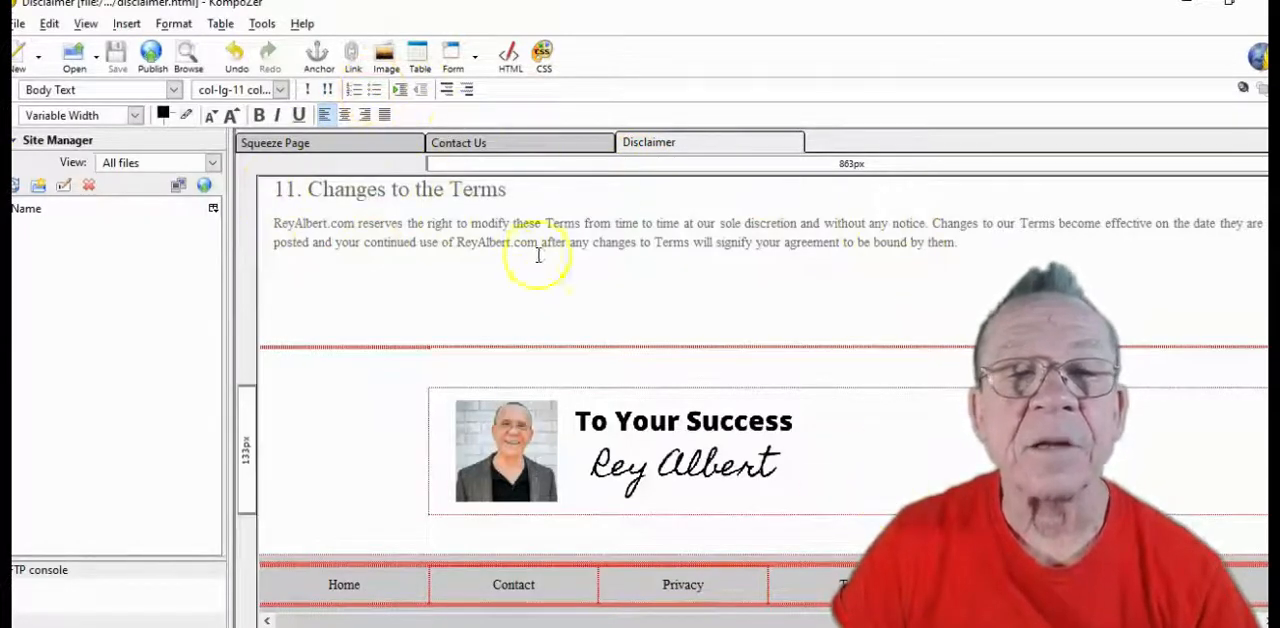
click(312, 146)
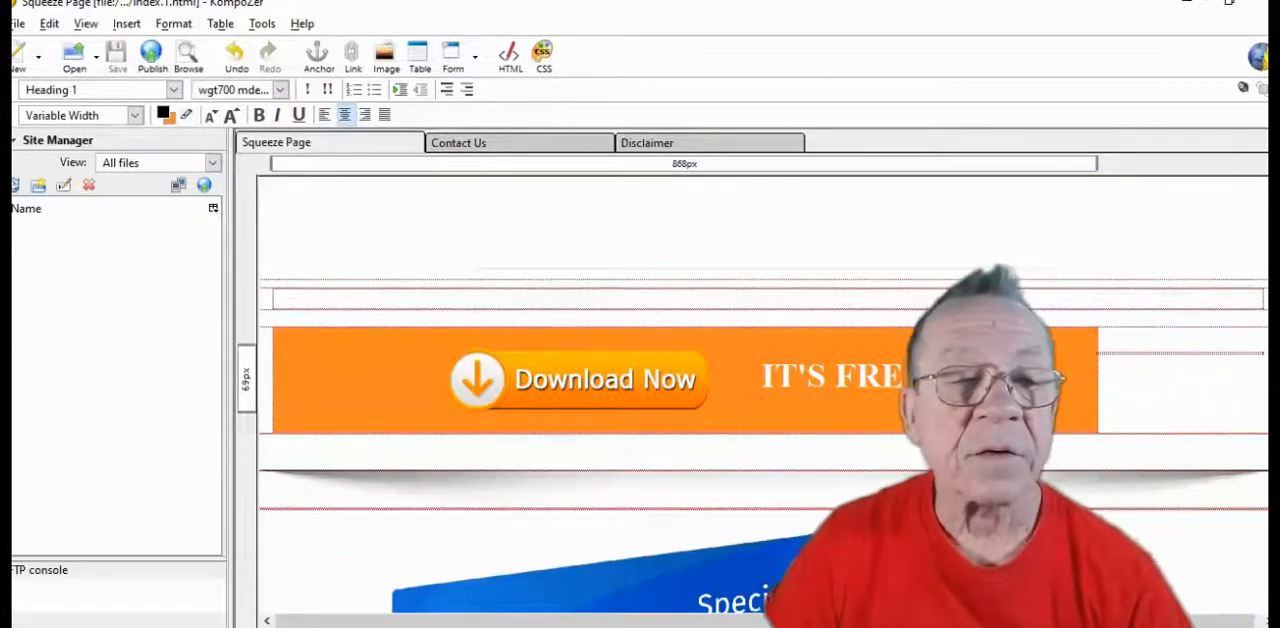
Examine the squeeze page's download banner, report cover image and benefit list in the editor
scroll(1072, 435, down, 5)
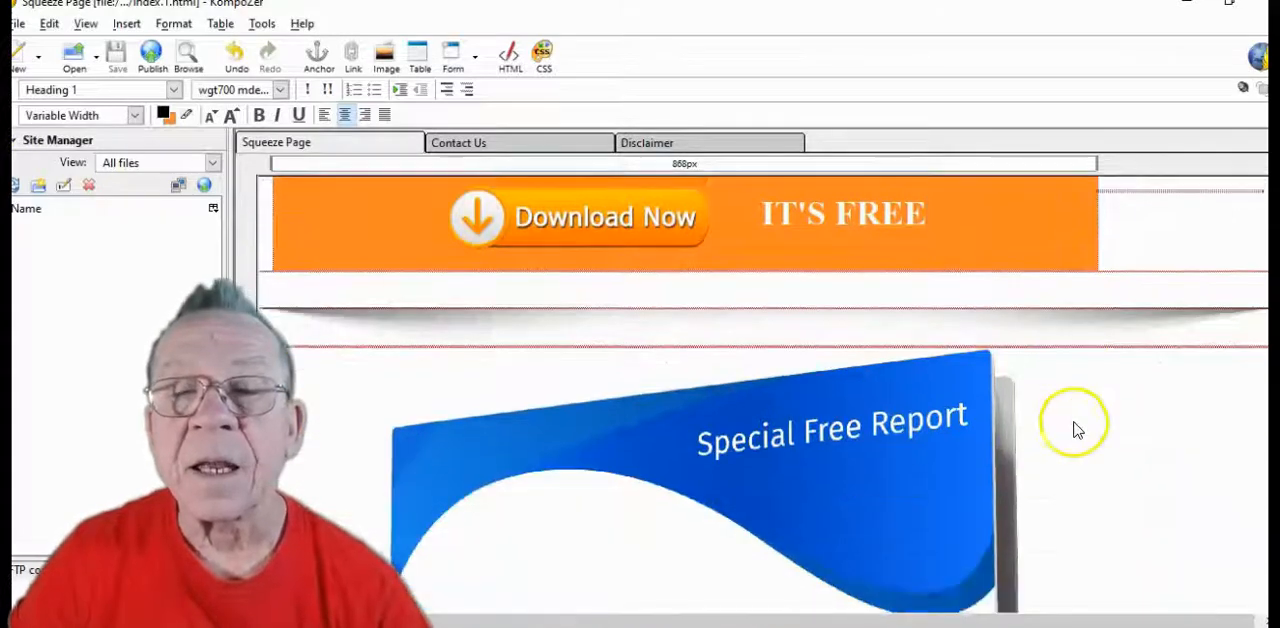
scroll(1077, 410, down, 10)
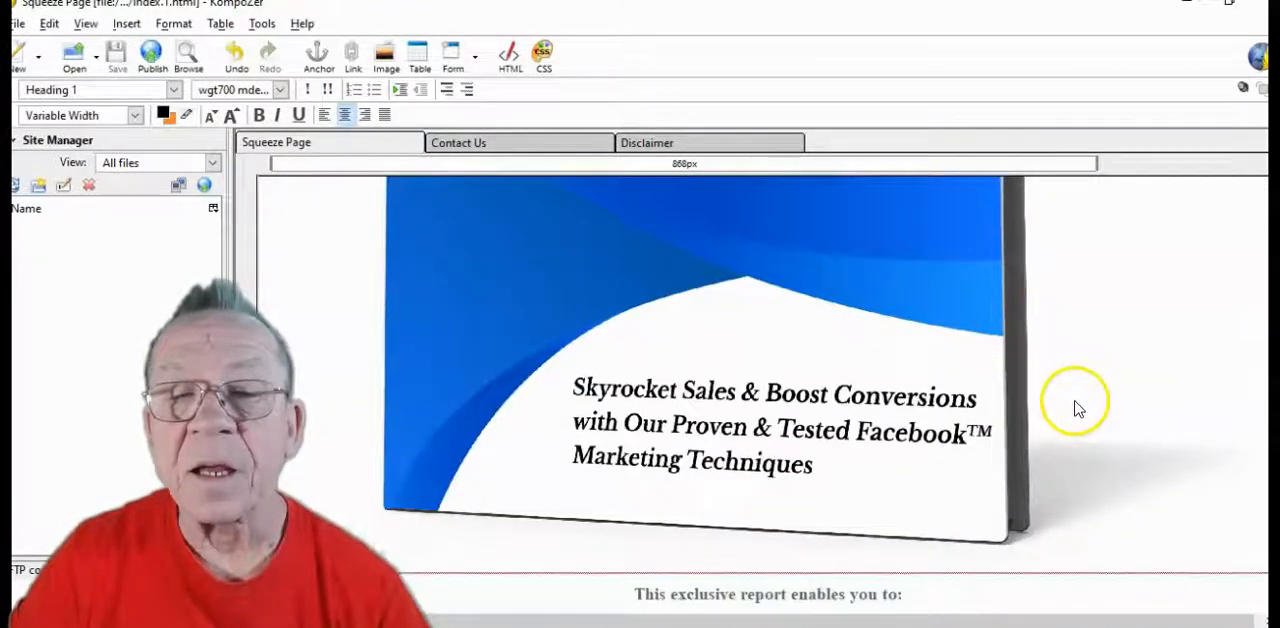
scroll(1075, 395, up, 8)
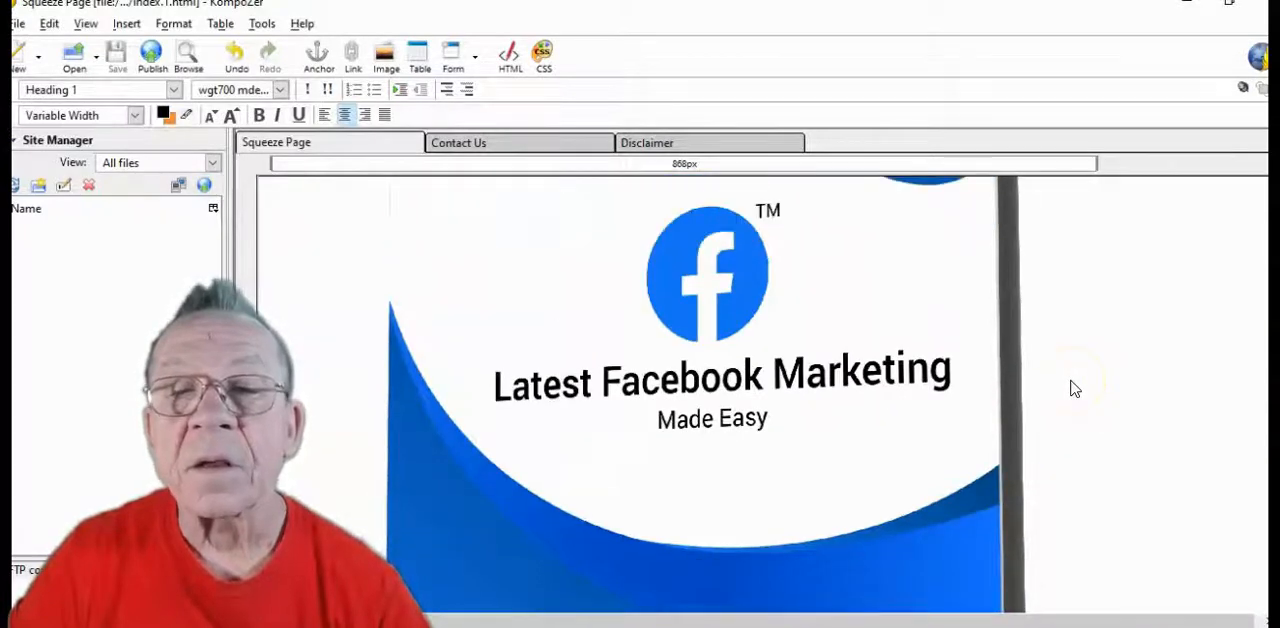
click(818, 388)
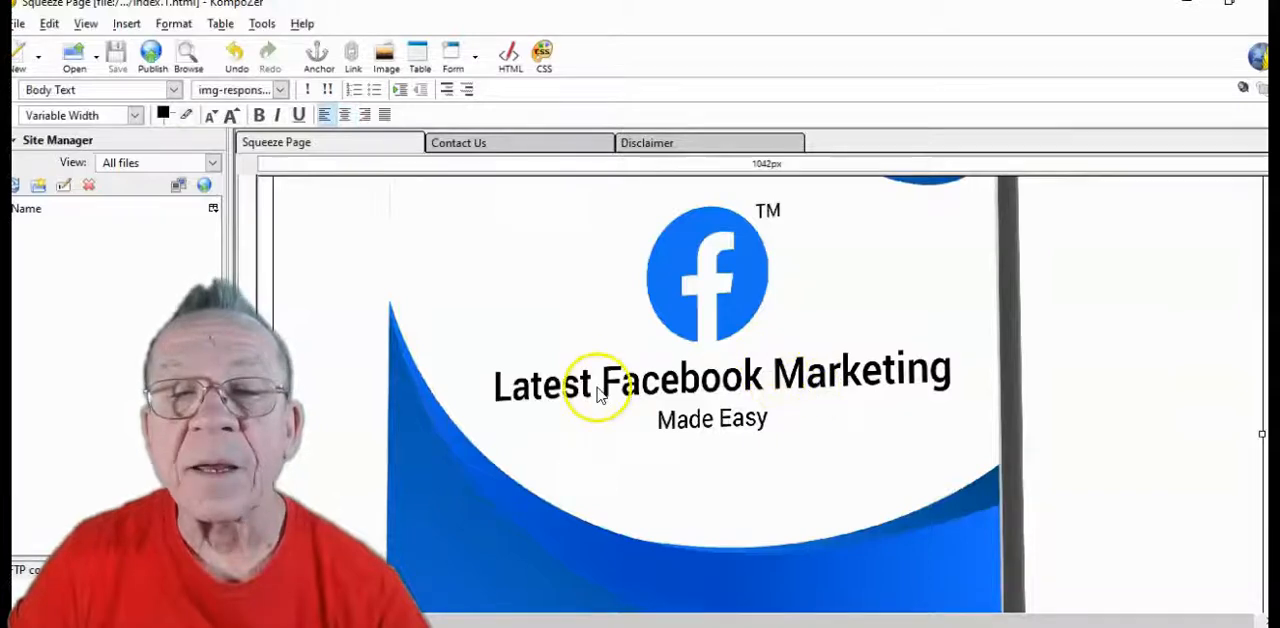
scroll(835, 396, up, 3)
scroll(835, 390, up, 5)
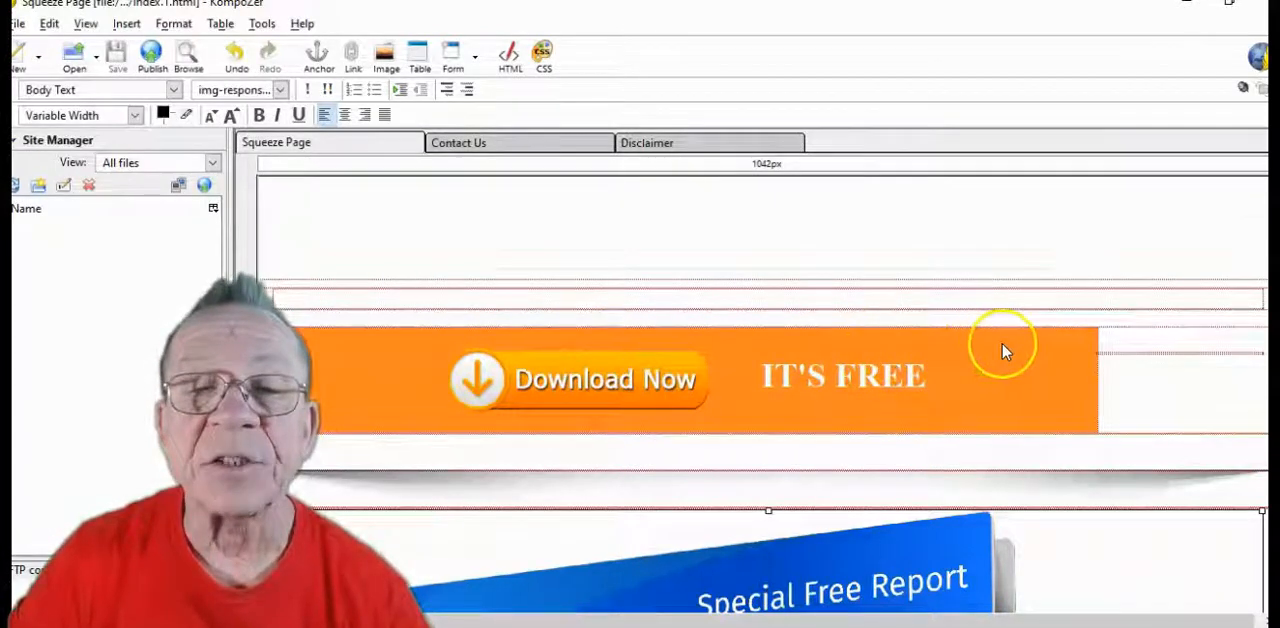
scroll(1000, 348, down, 12)
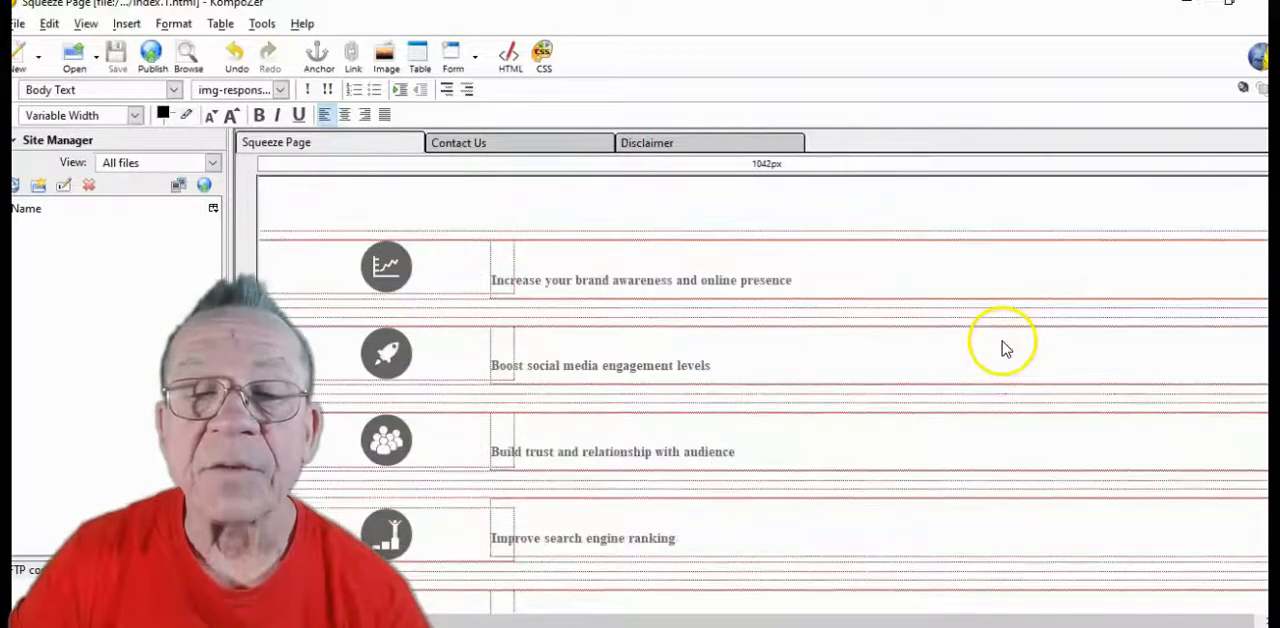
scroll(1005, 347, down, 5)
scroll(1000, 340, up, 2)
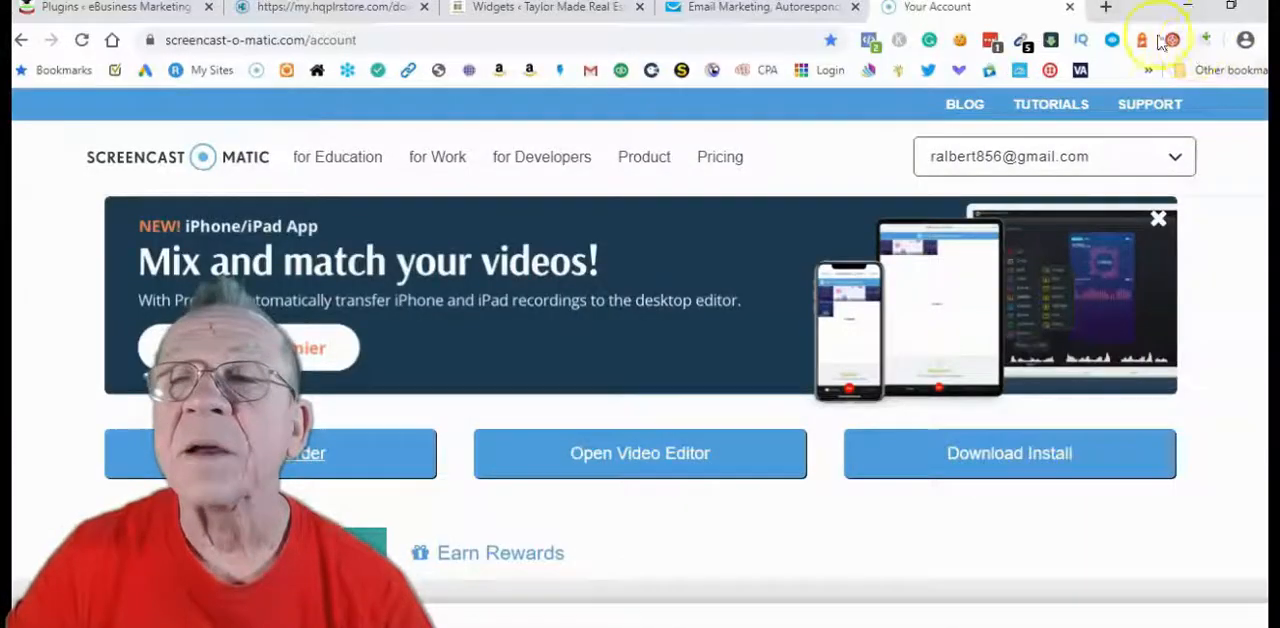
Open Canva in a new browser tab and look through all designs for the "To Your Success" signature image
click(1105, 14)
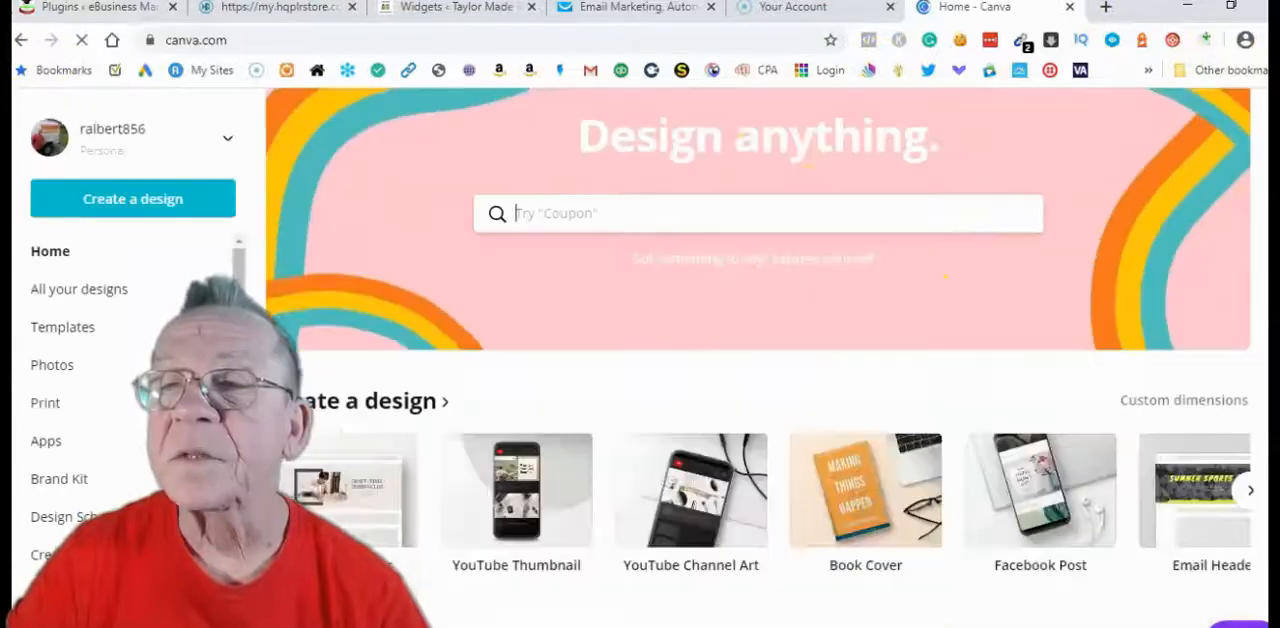
scroll(505, 216, down, 3)
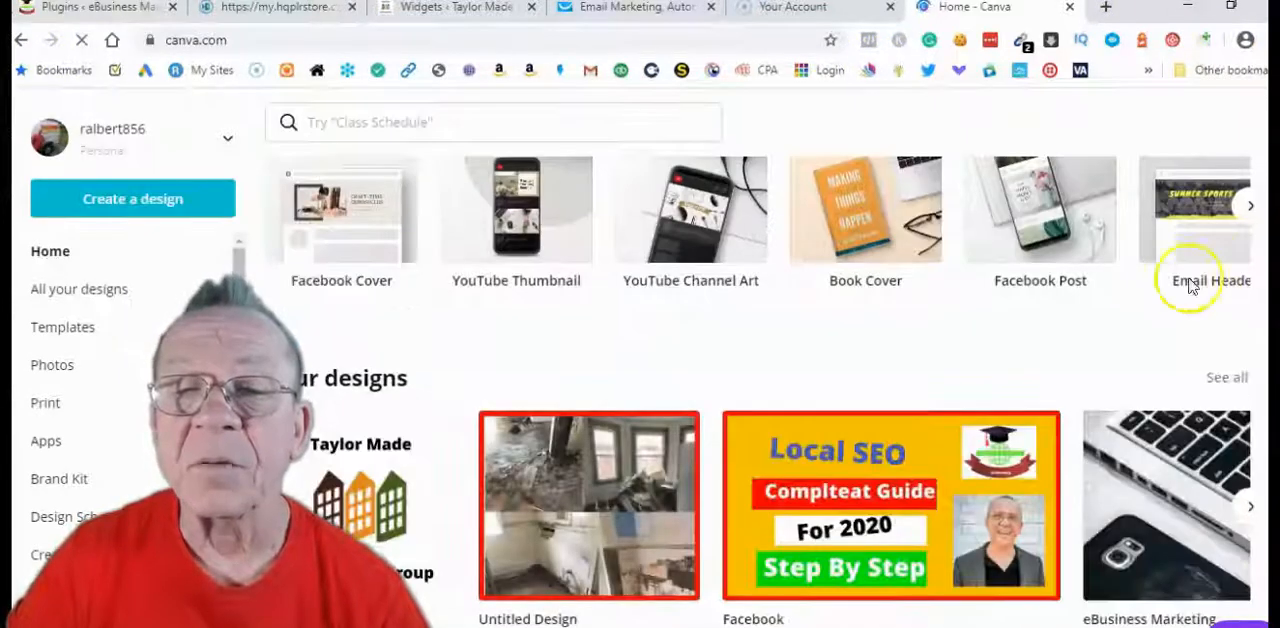
scroll(1060, 410, down, 2)
scroll(1057, 423, up, 1)
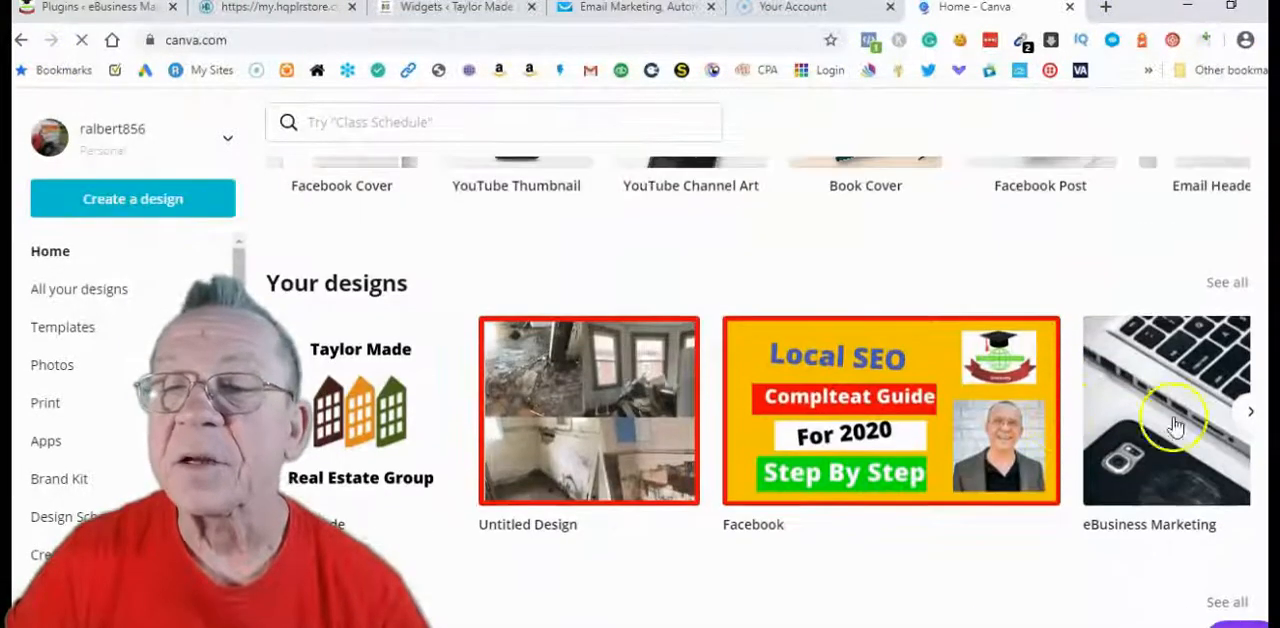
click(1246, 416)
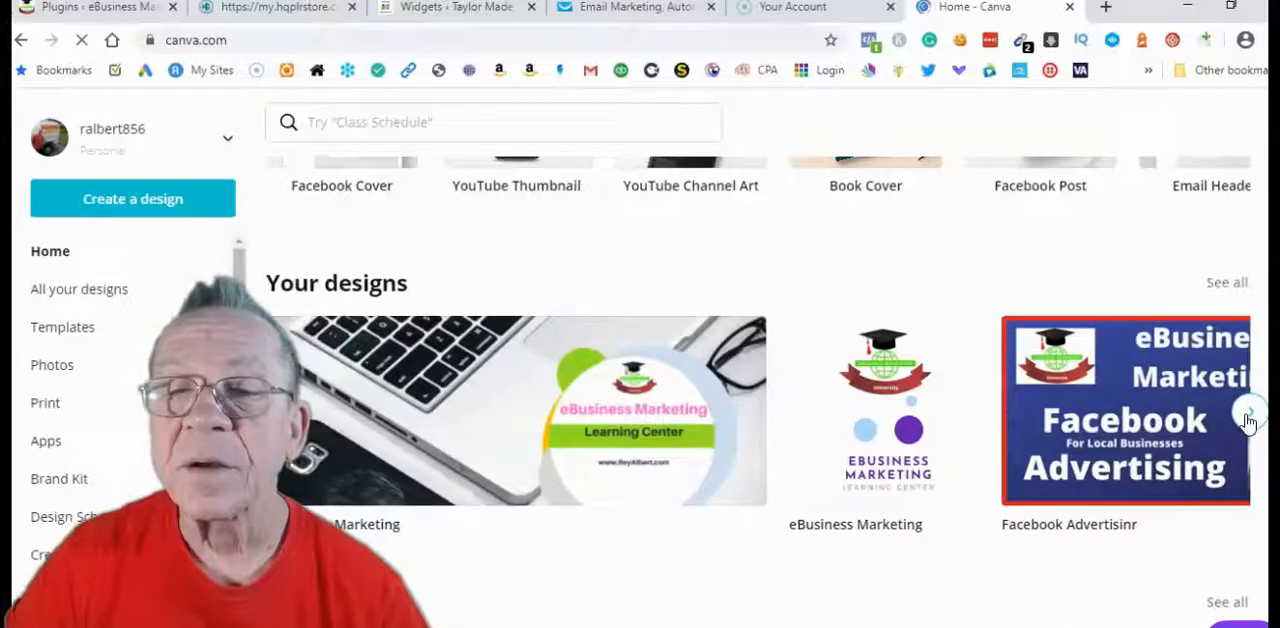
click(1246, 416)
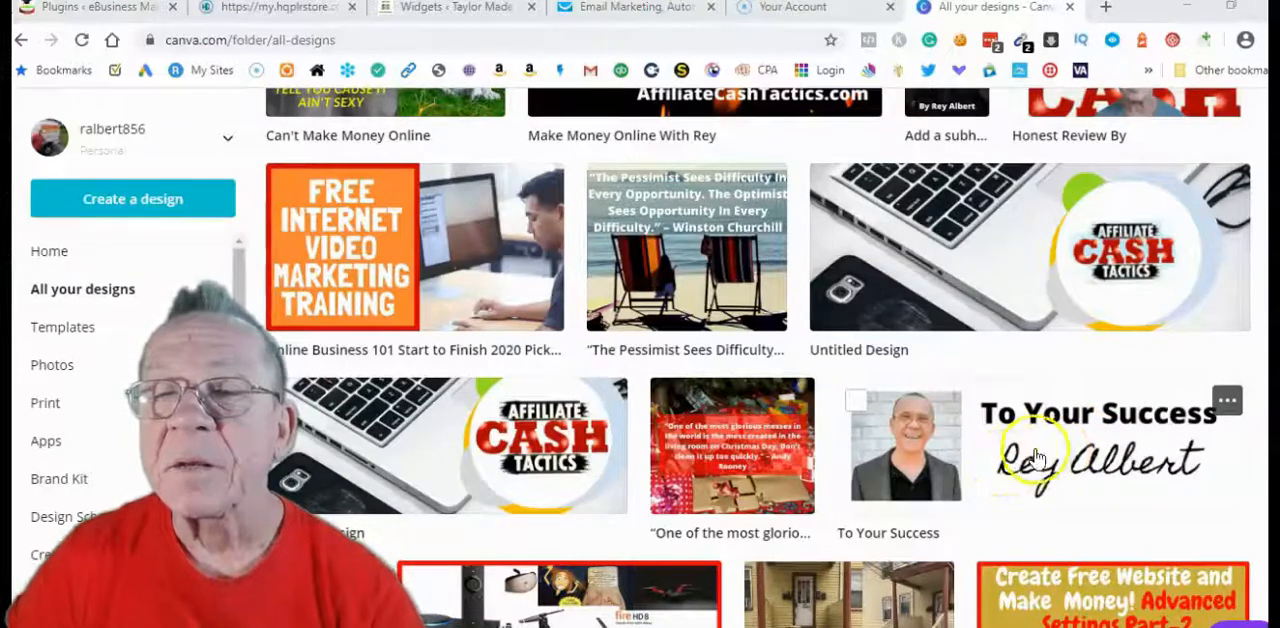
click(1037, 457)
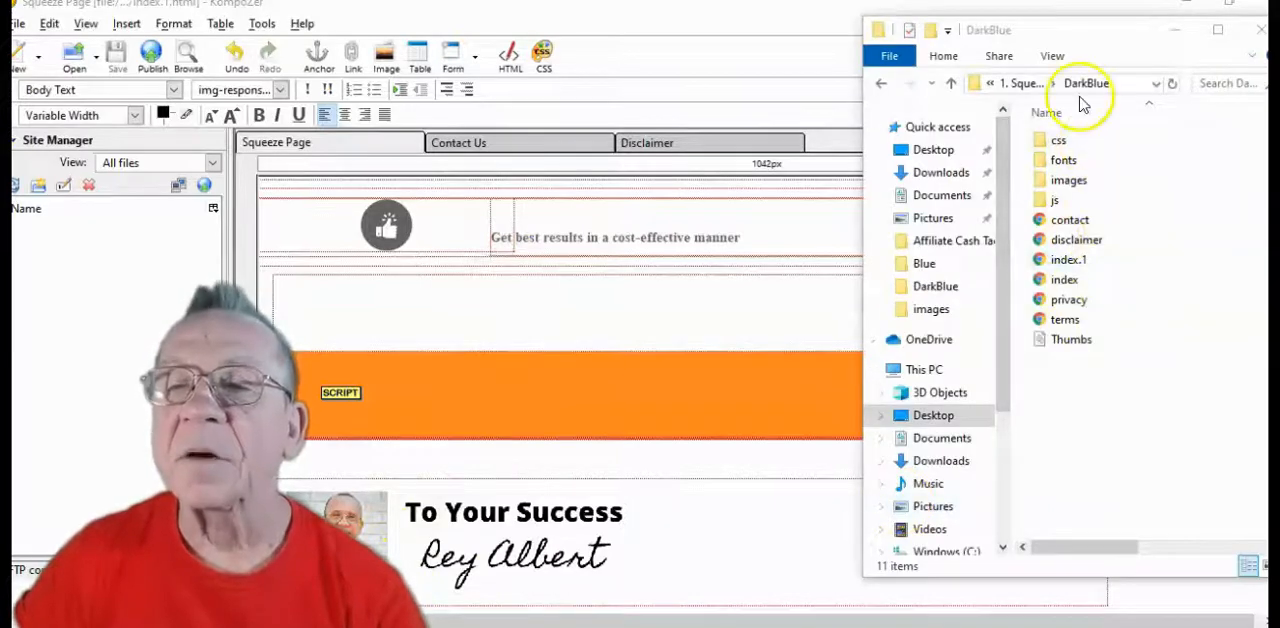
Preview the index.1 page from the DarkBlue folder in Chrome and examine its download banner, opt-in form, signature and footer links
double_click(1068, 260)
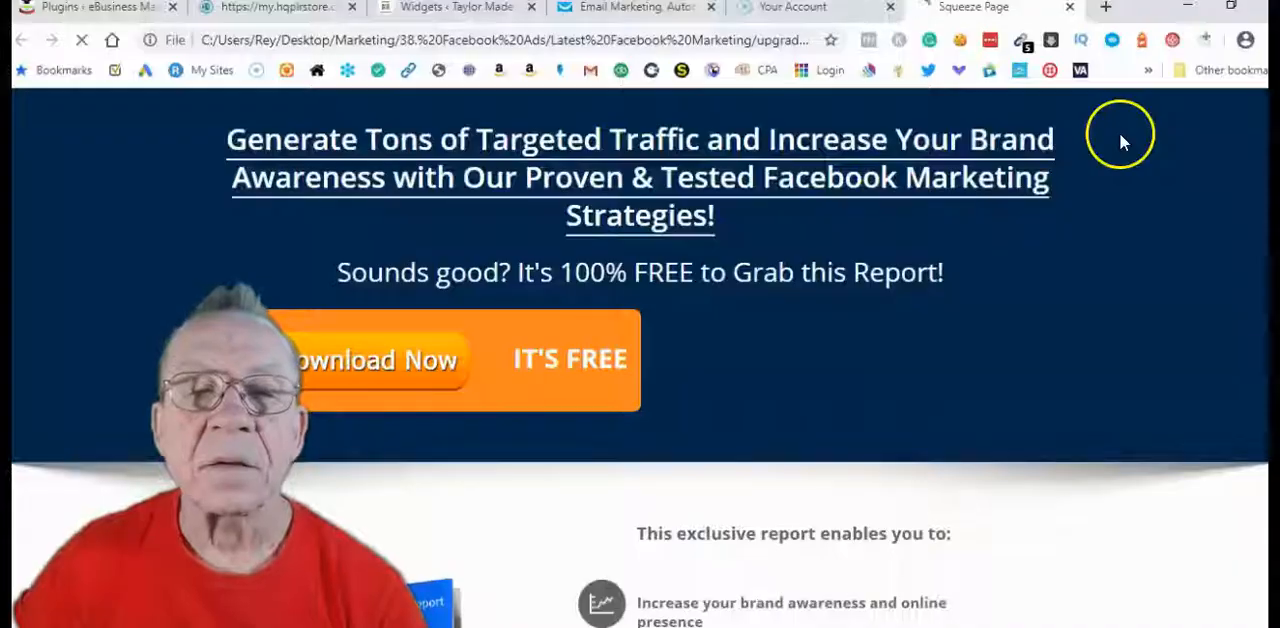
scroll(970, 235, down, 1)
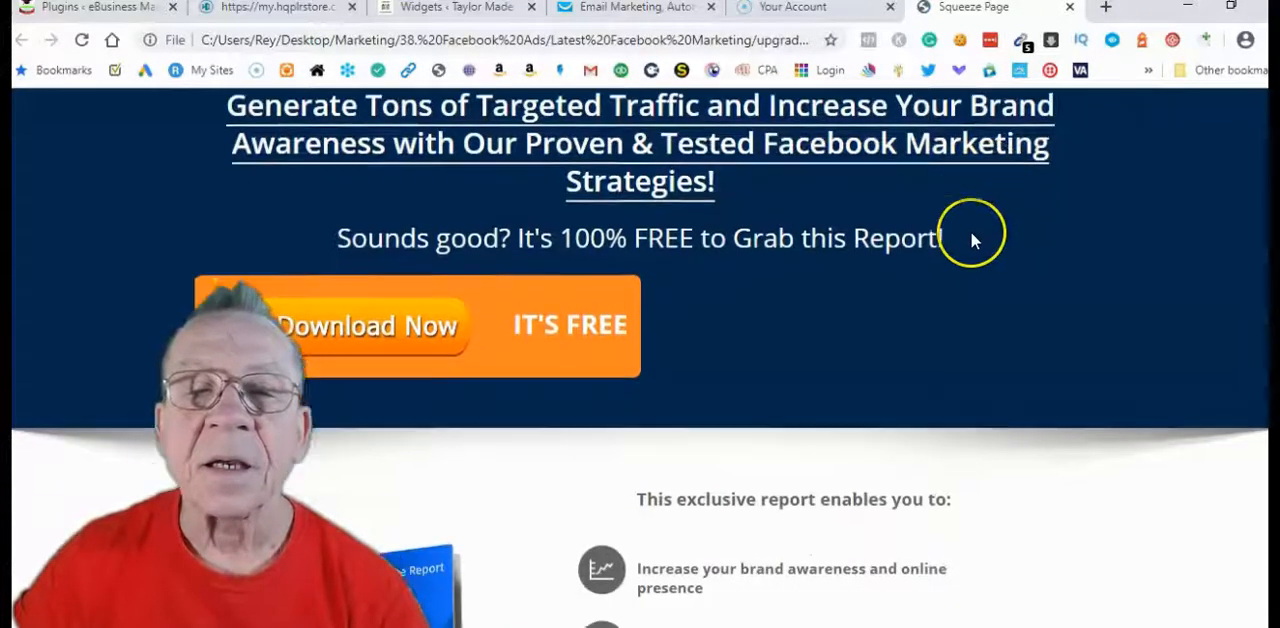
scroll(971, 236, up, 1)
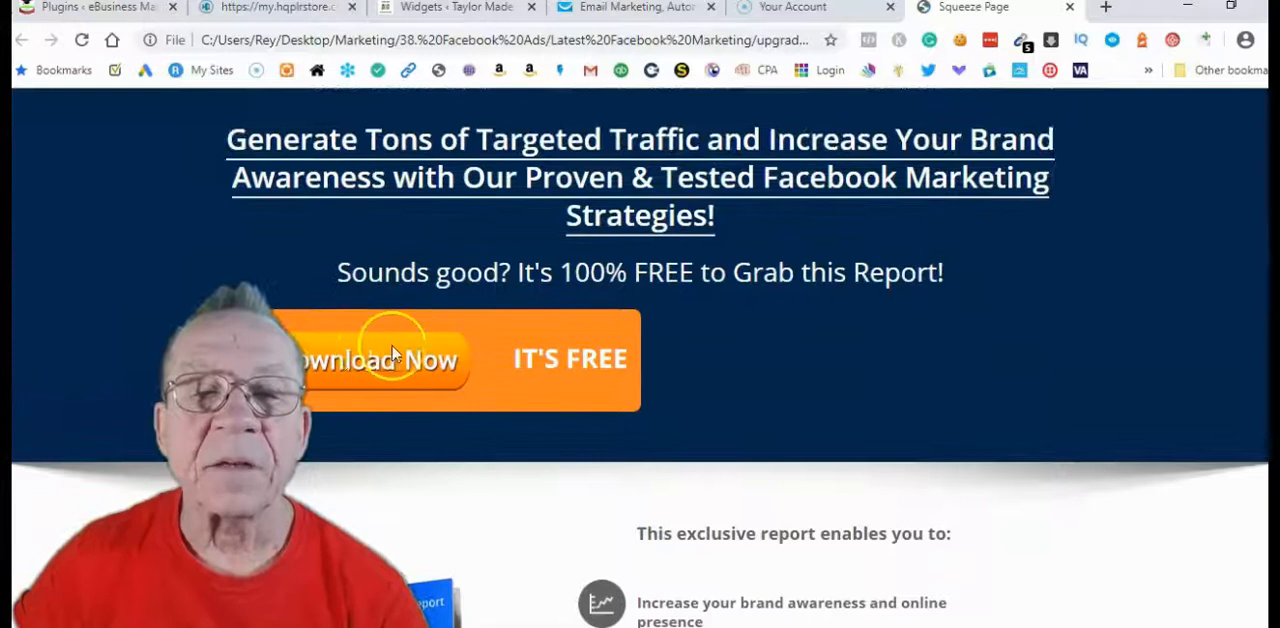
click(476, 355)
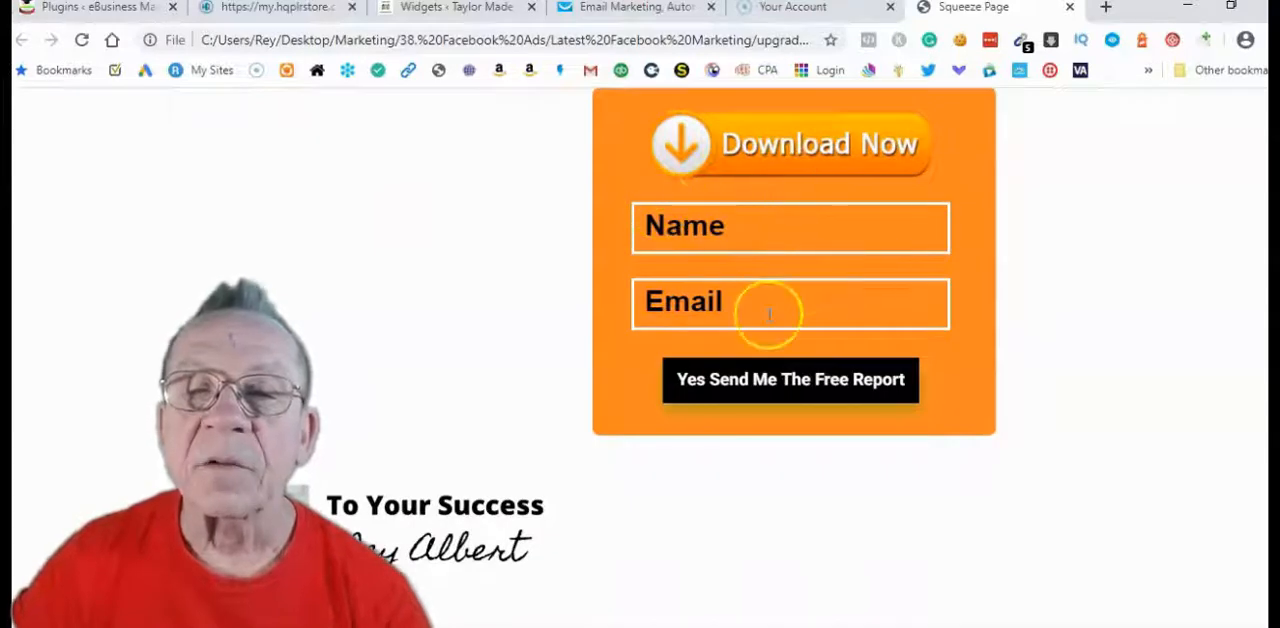
scroll(801, 298, up, 2)
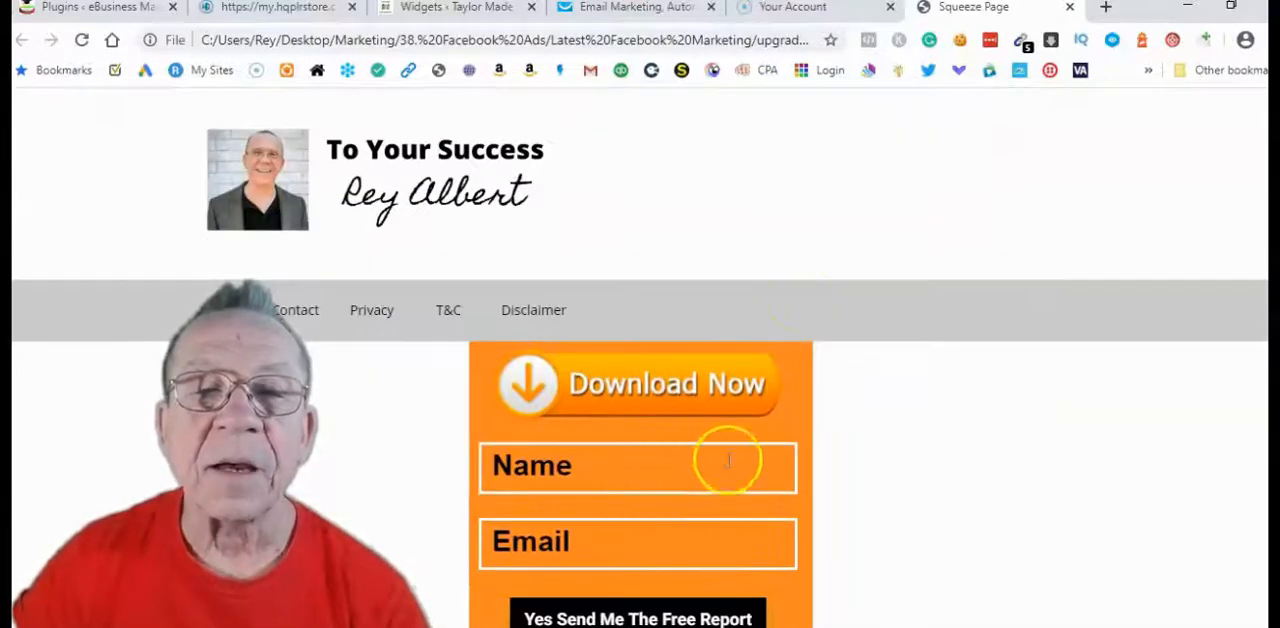
scroll(727, 463, up, 2)
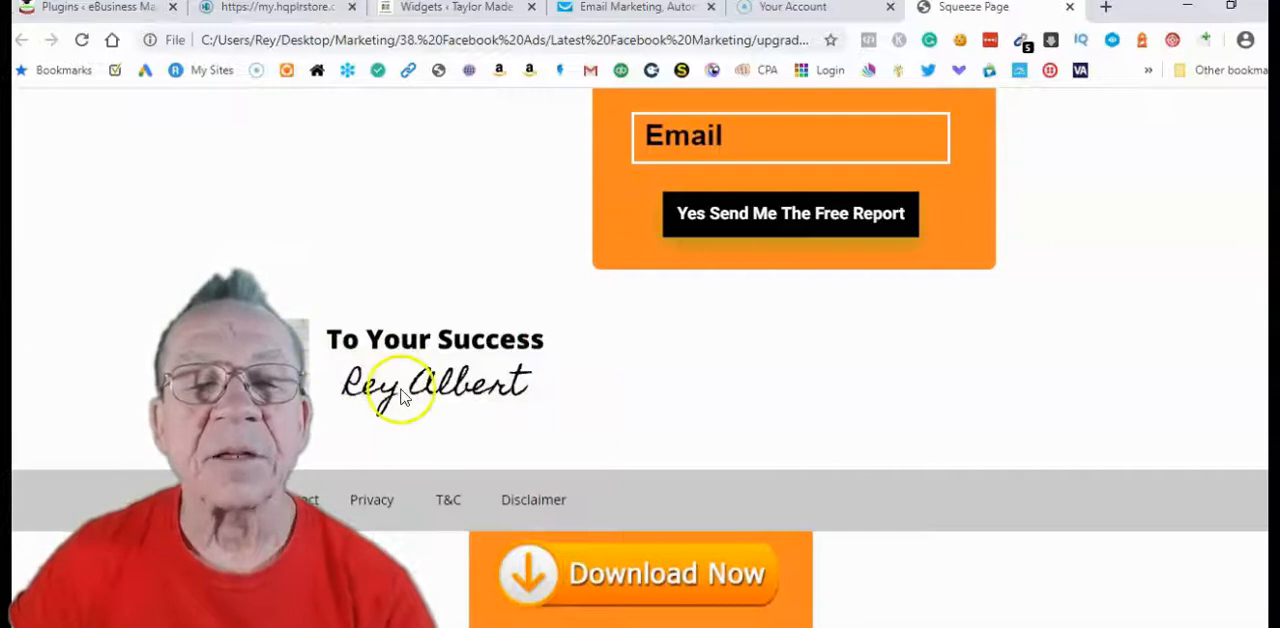
scroll(706, 366, up, 3)
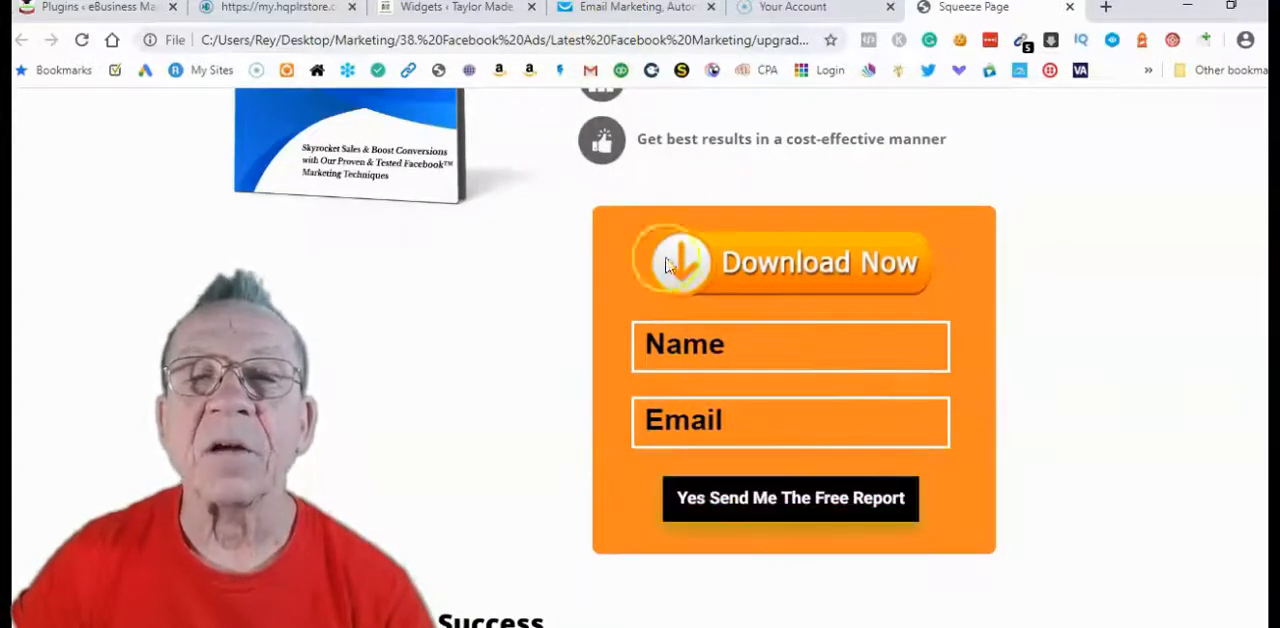
Switch to GetResponse, review the Latest Facebook Marketing opt-in form and its settings, and cancel without saving
click(630, 8)
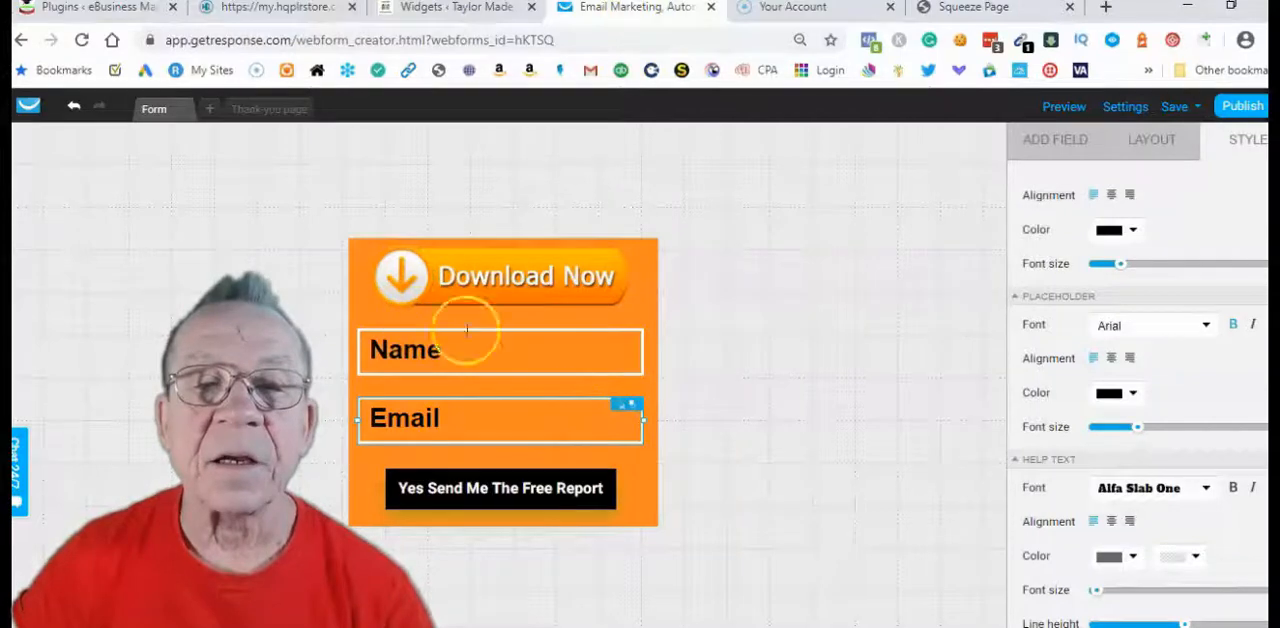
click(1125, 106)
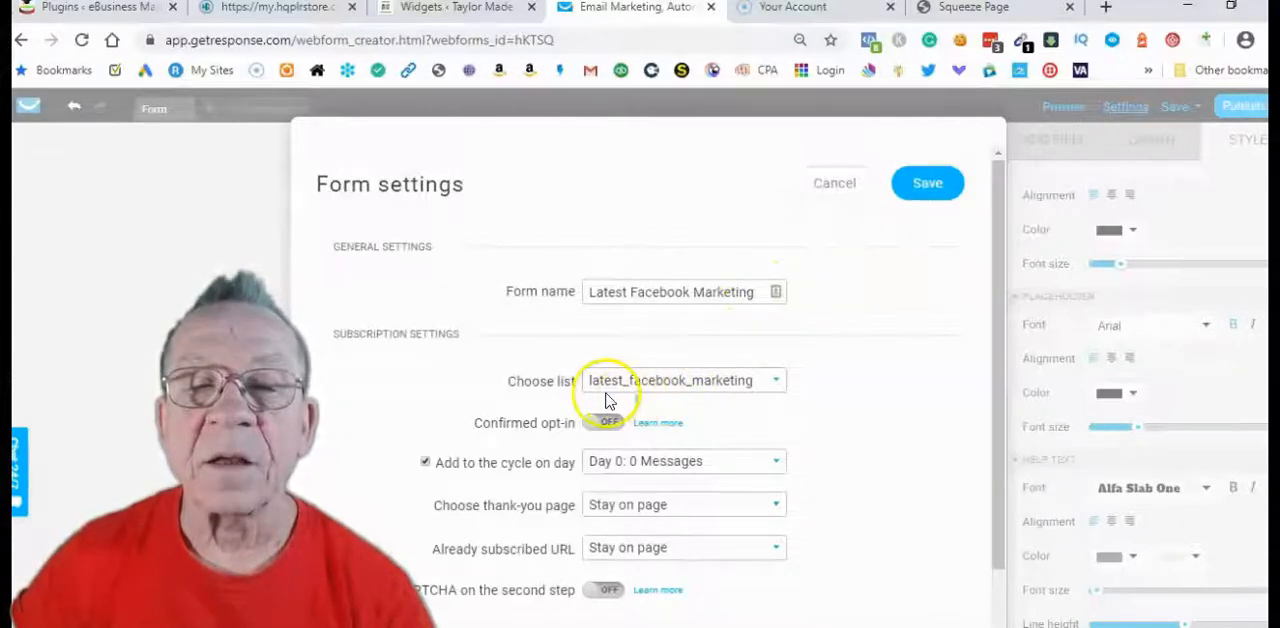
click(832, 188)
Return to the GetResponse dashboard, view the contact lists and check the available actions for the latest Facebook marketing list
click(28, 105)
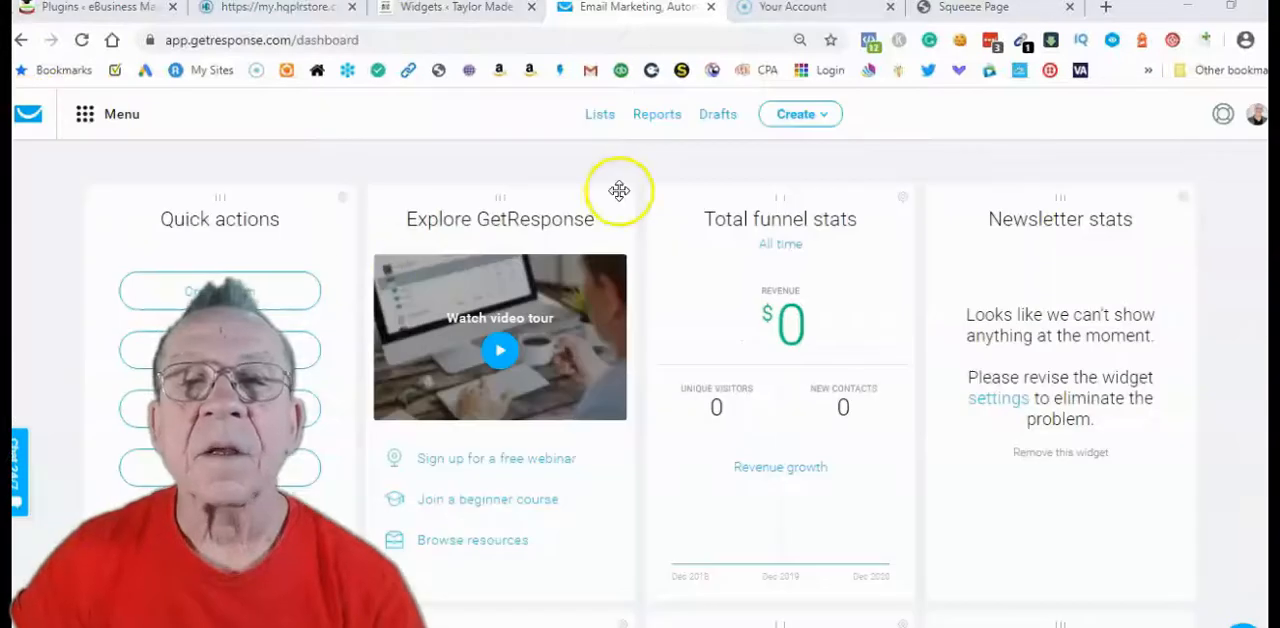
click(601, 117)
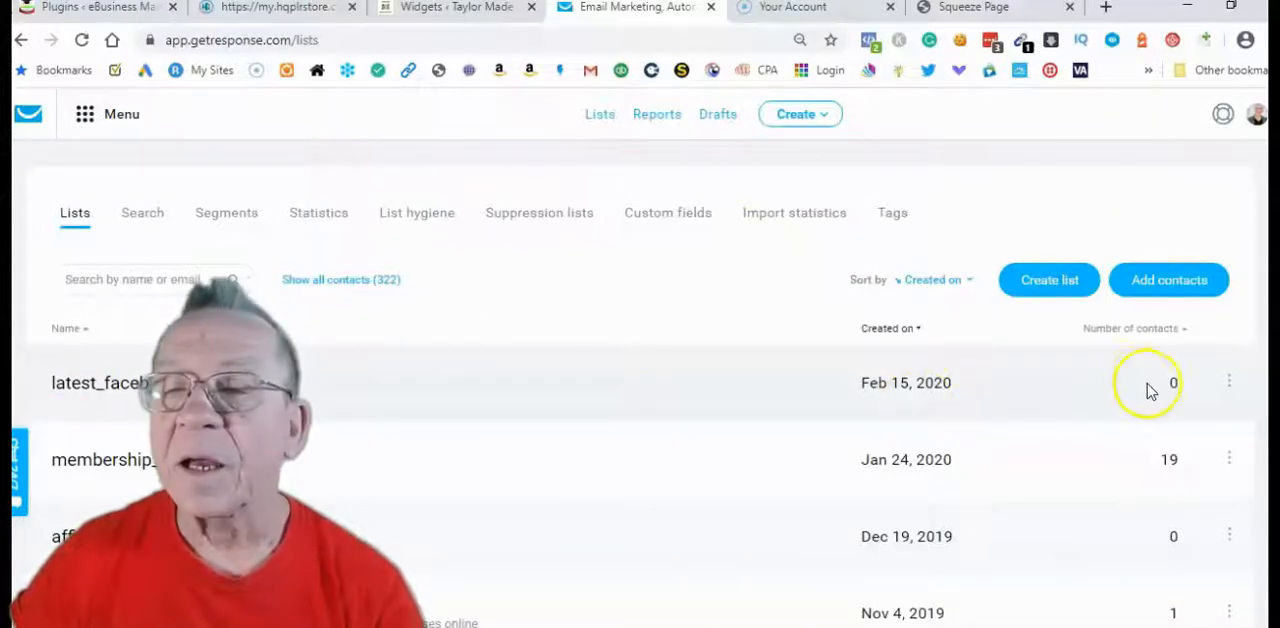
click(1228, 383)
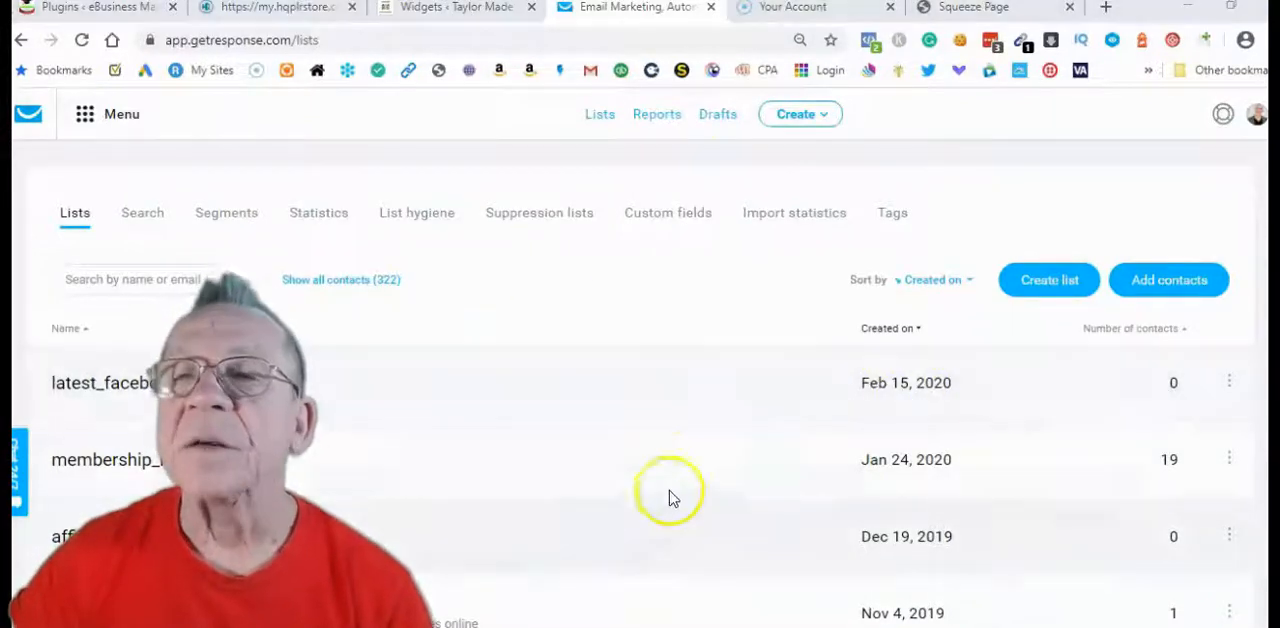
Minimize Chrome to return to KompoZer and review the Squeeze Page's benefit list and the Contact Us page's email and signature
click(1187, 7)
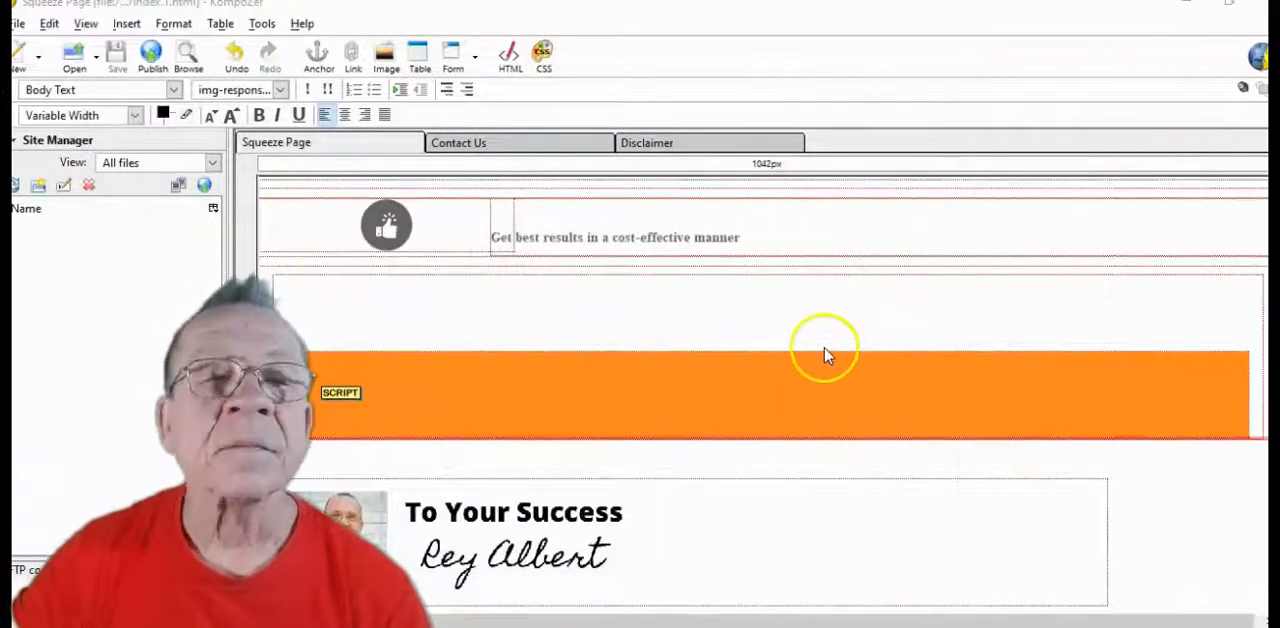
scroll(824, 360, down, 3)
scroll(824, 360, up, 10)
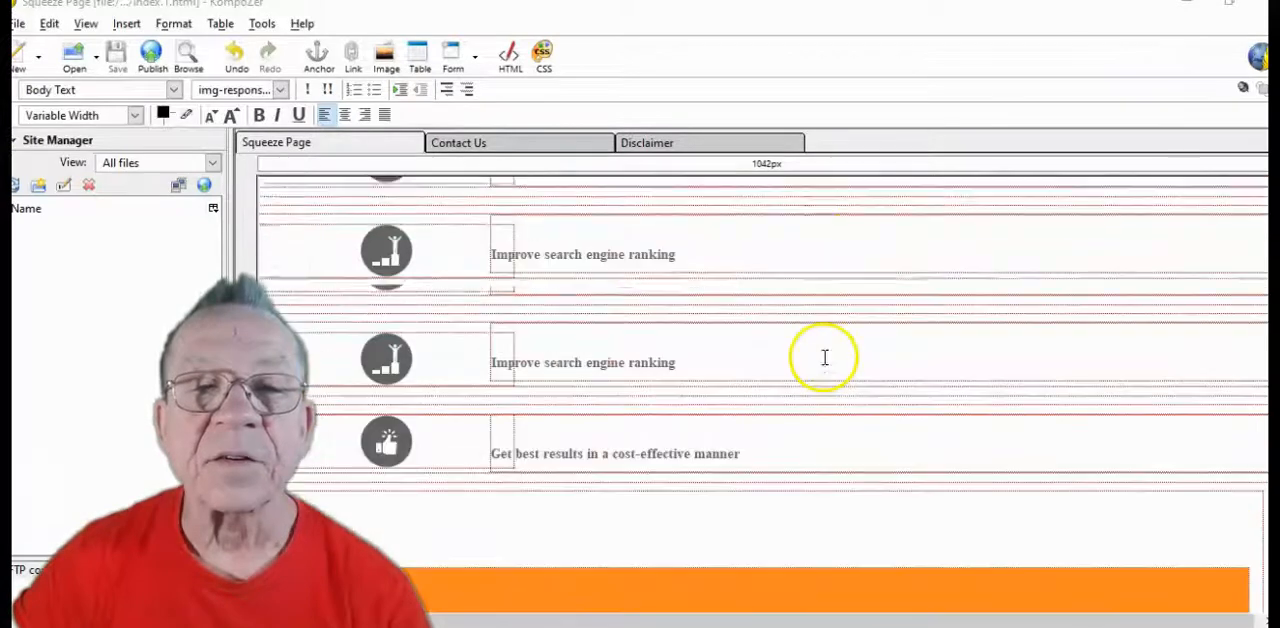
scroll(824, 360, up, 3)
click(522, 150)
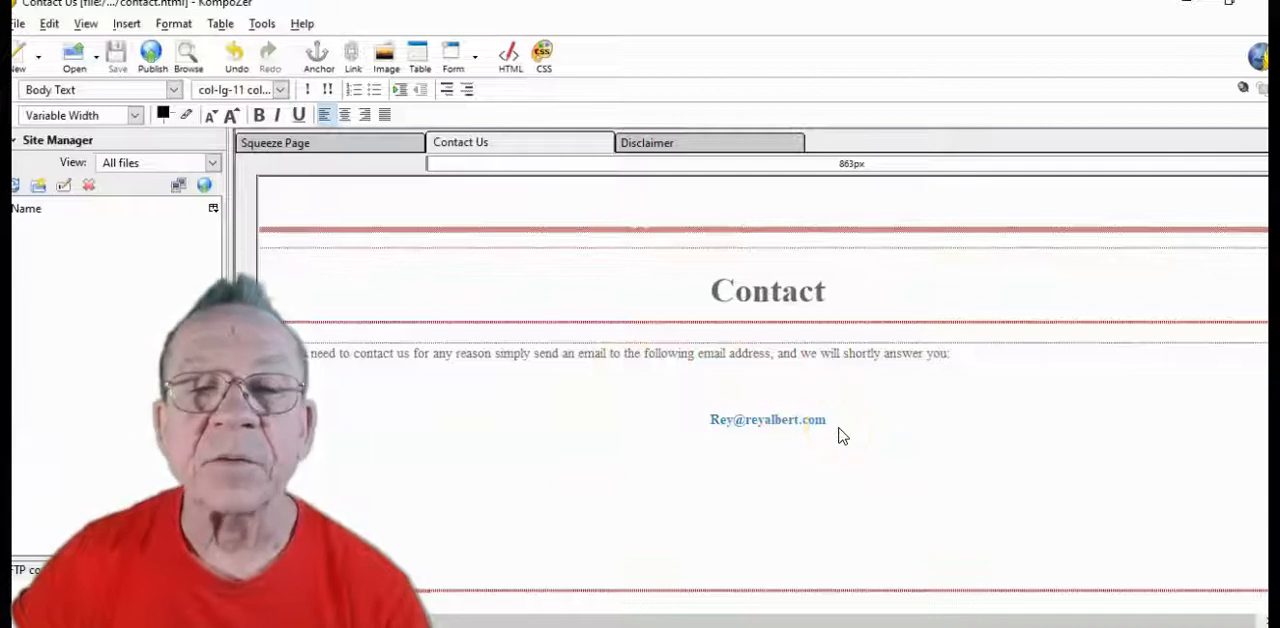
scroll(840, 436, down, 4)
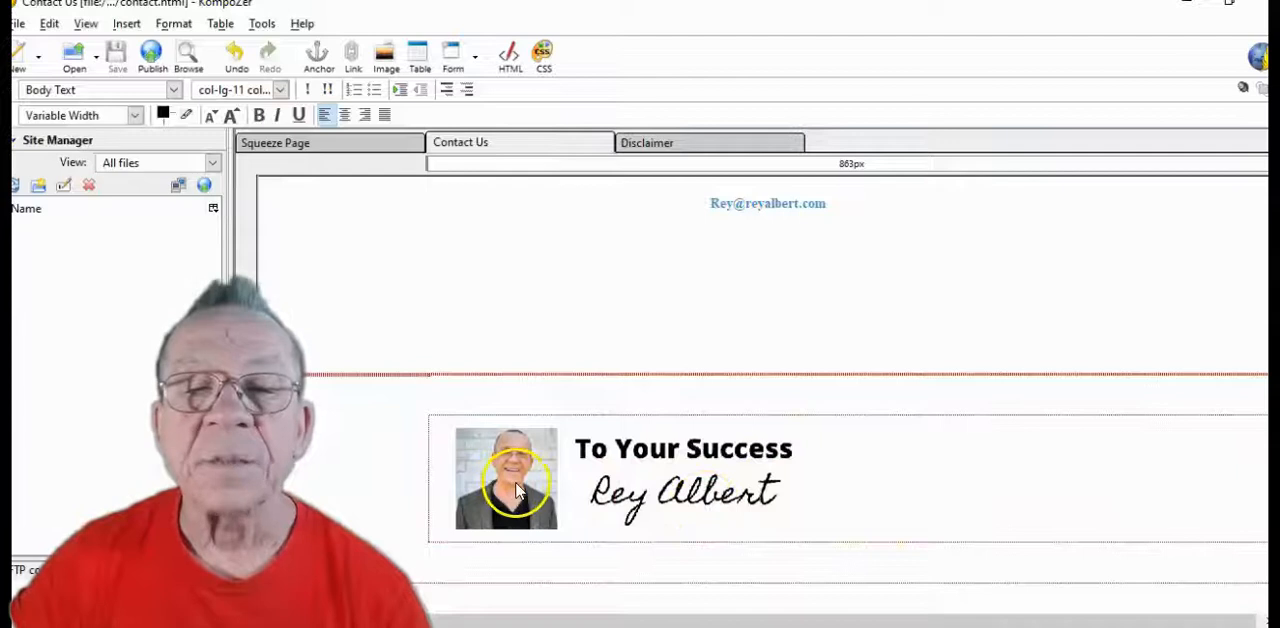
Bring up the Disclaimer document and examine how its terms mention the website name
click(700, 148)
scroll(724, 452, down, 1)
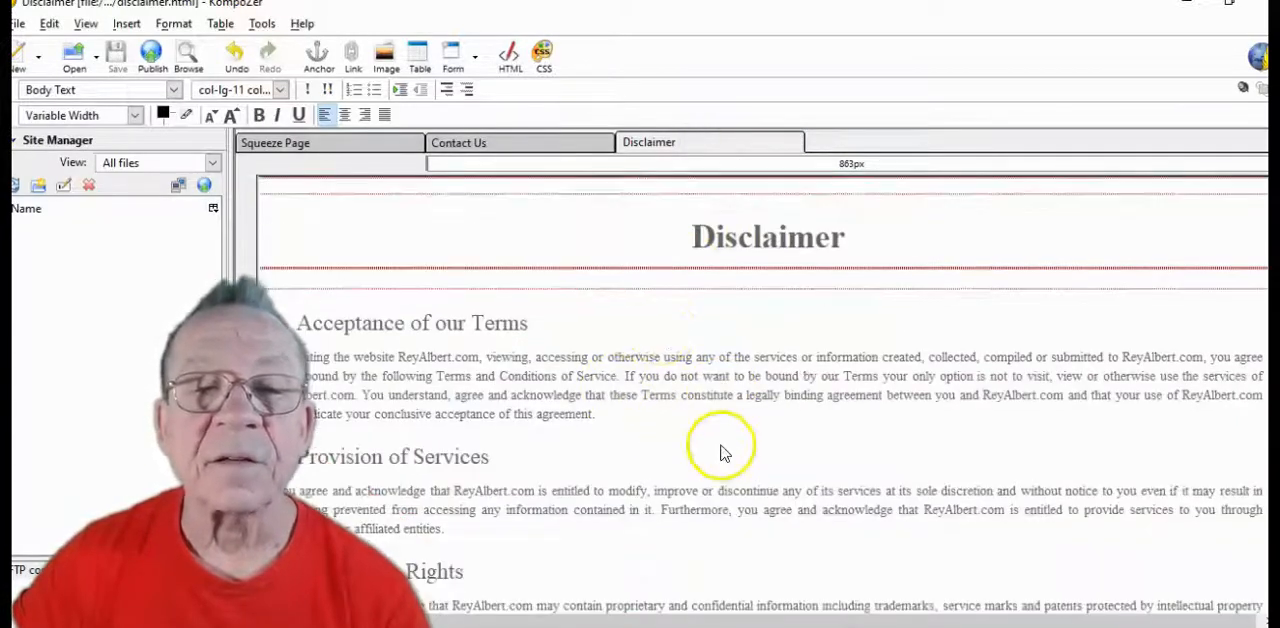
scroll(724, 452, down, 3)
scroll(735, 430, up, 4)
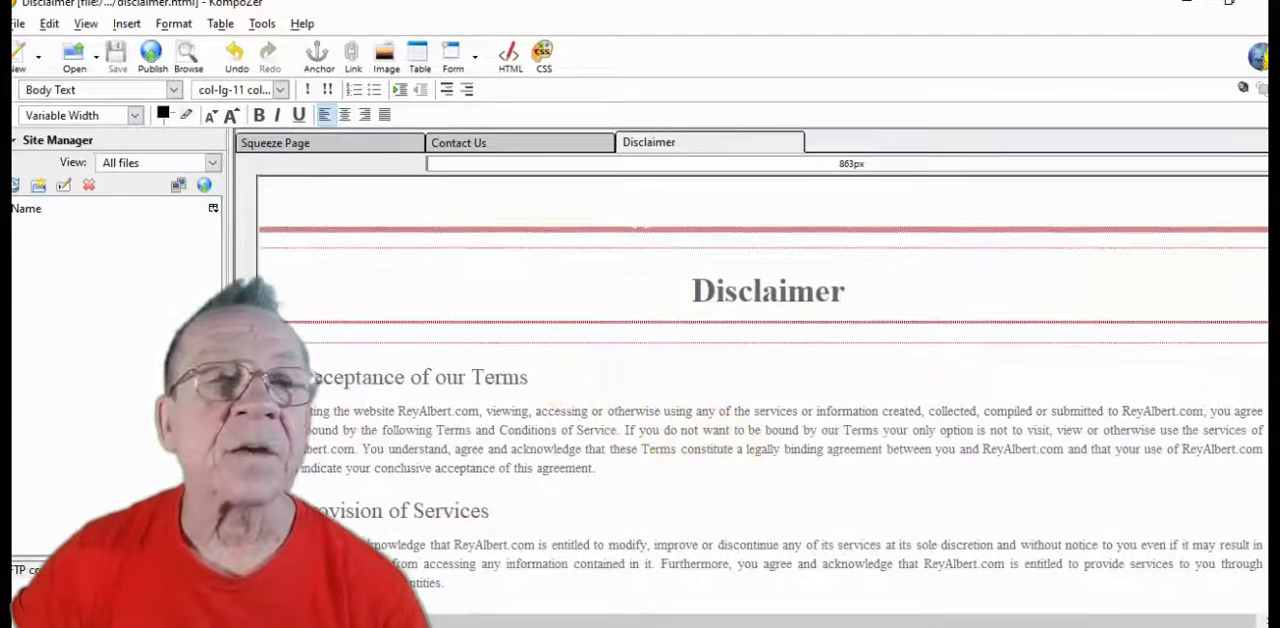
Open the privacy HTML file from the DarkBlue squeeze page folder for editing
click(20, 24)
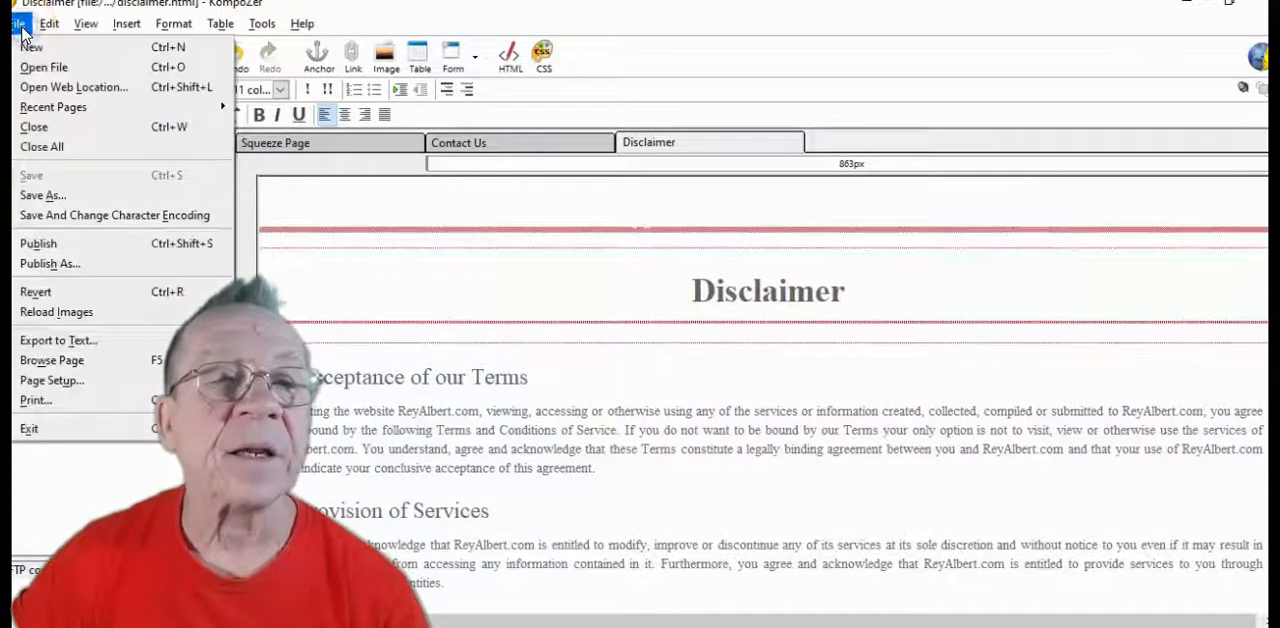
click(30, 69)
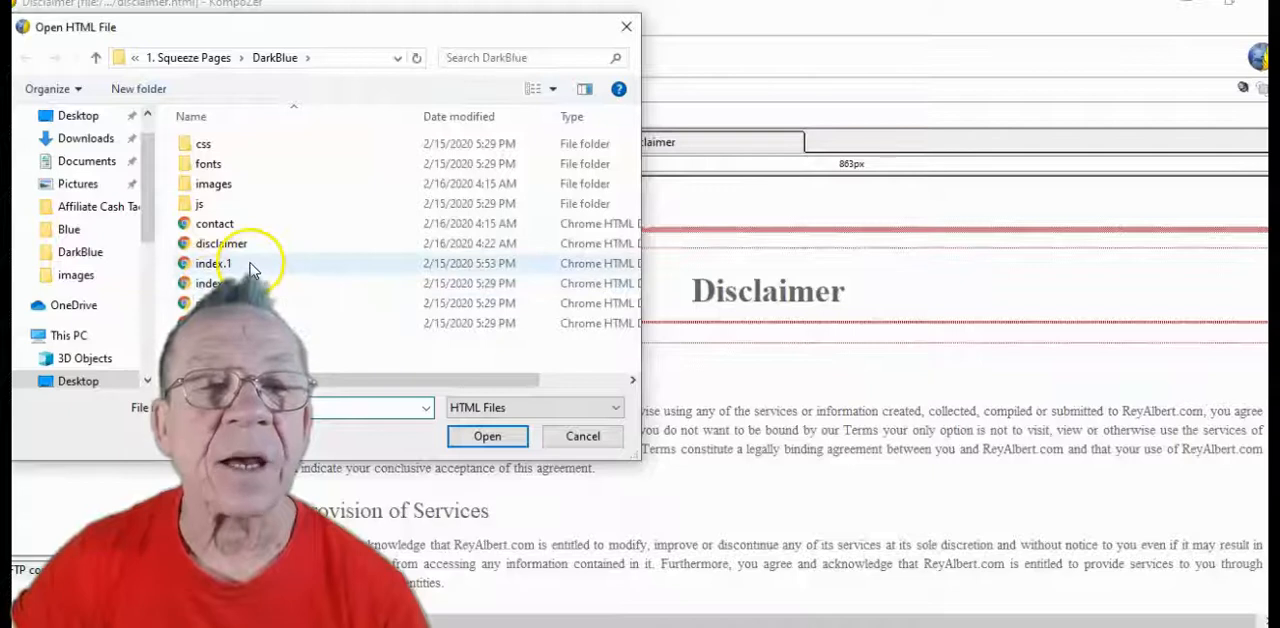
click(487, 436)
scroll(510, 440, down, 1)
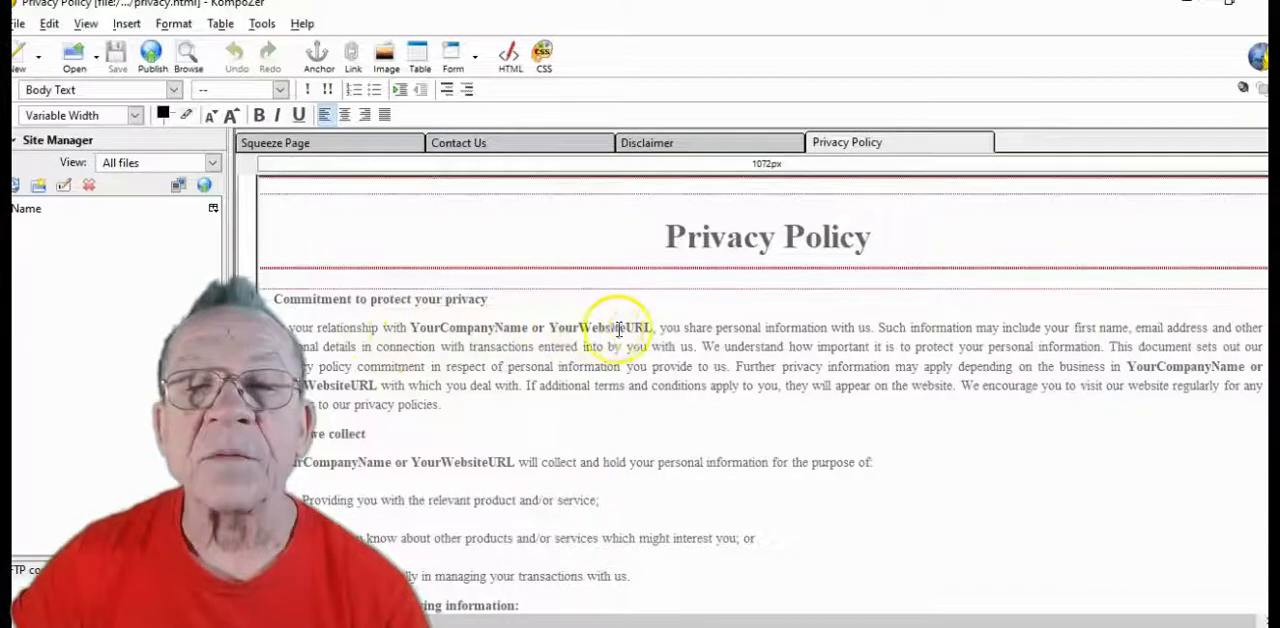
Replace every "YourCompanyName or YourWebsiteURL" placeholder in the Privacy Policy with the owner's website domain, using Find and Replace
drag(651, 328, 450, 327)
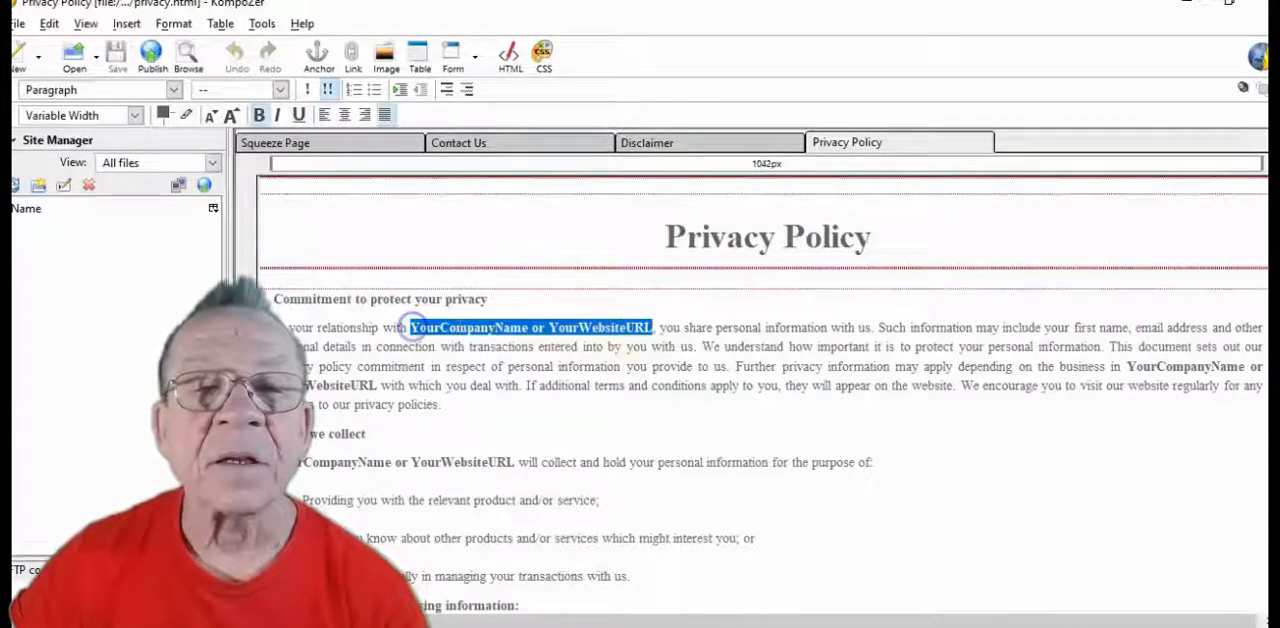
right_click(483, 328)
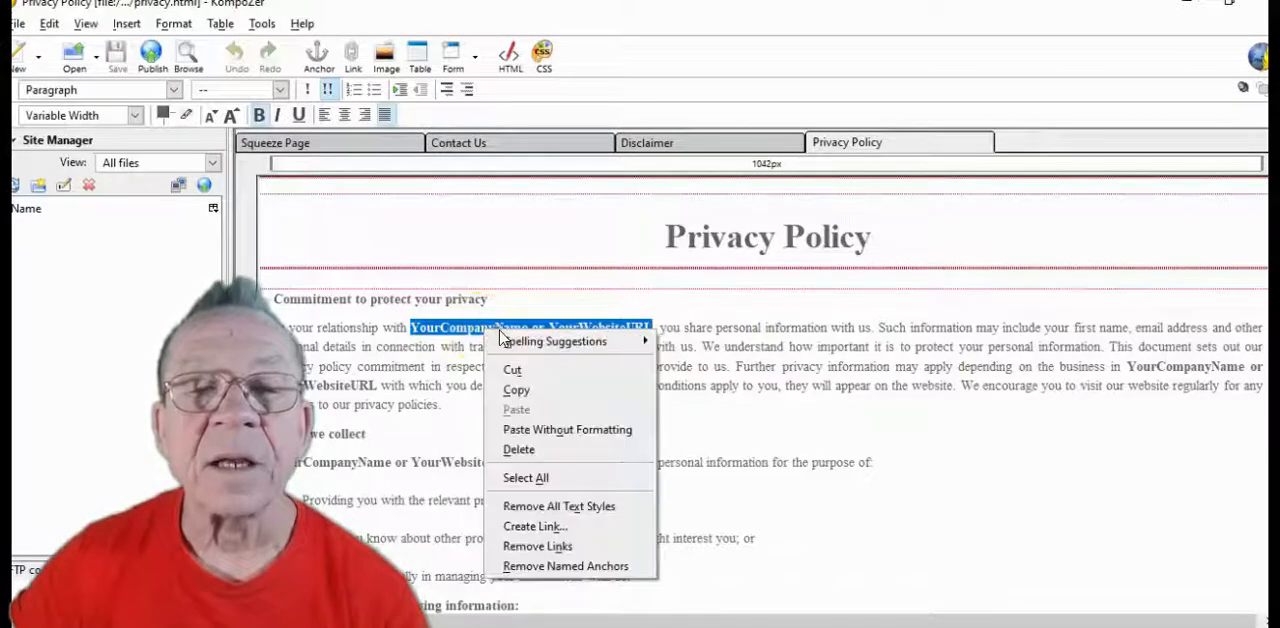
click(516, 390)
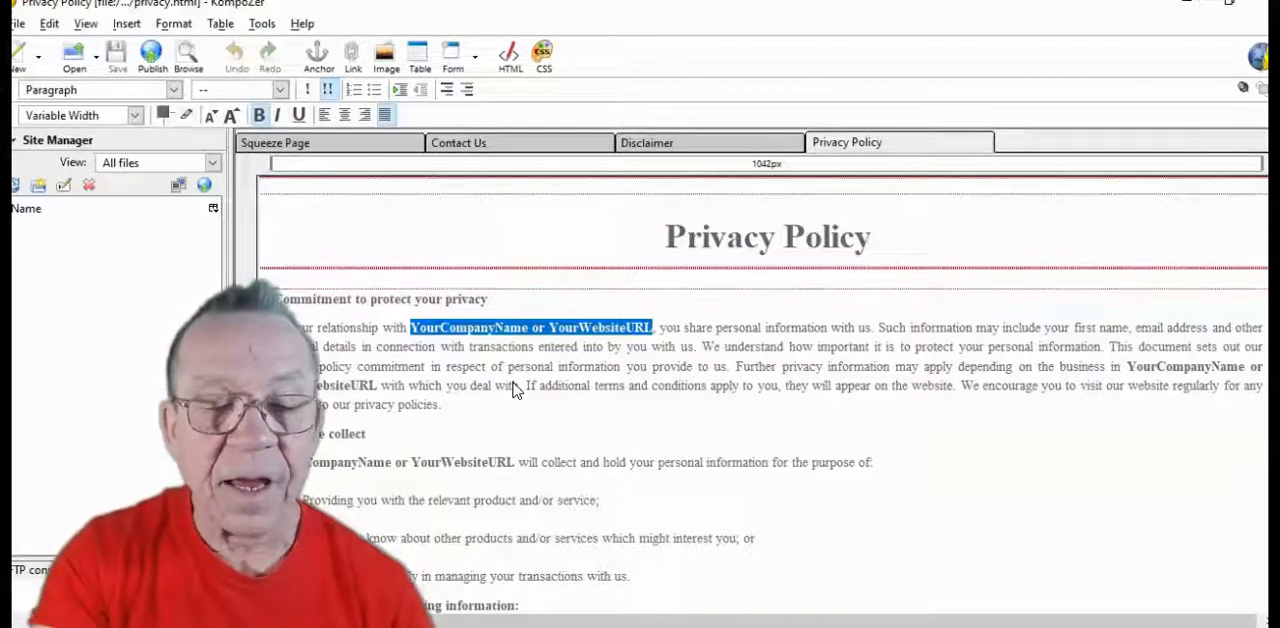
key(ctrl+f)
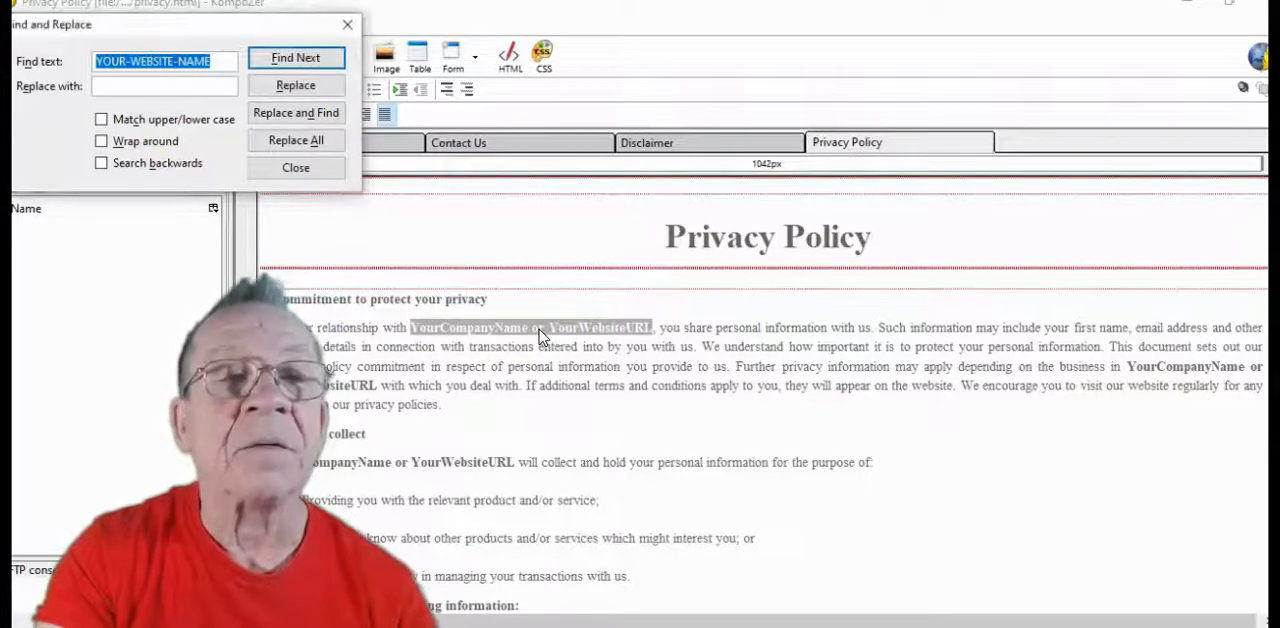
key(ctrl+v)
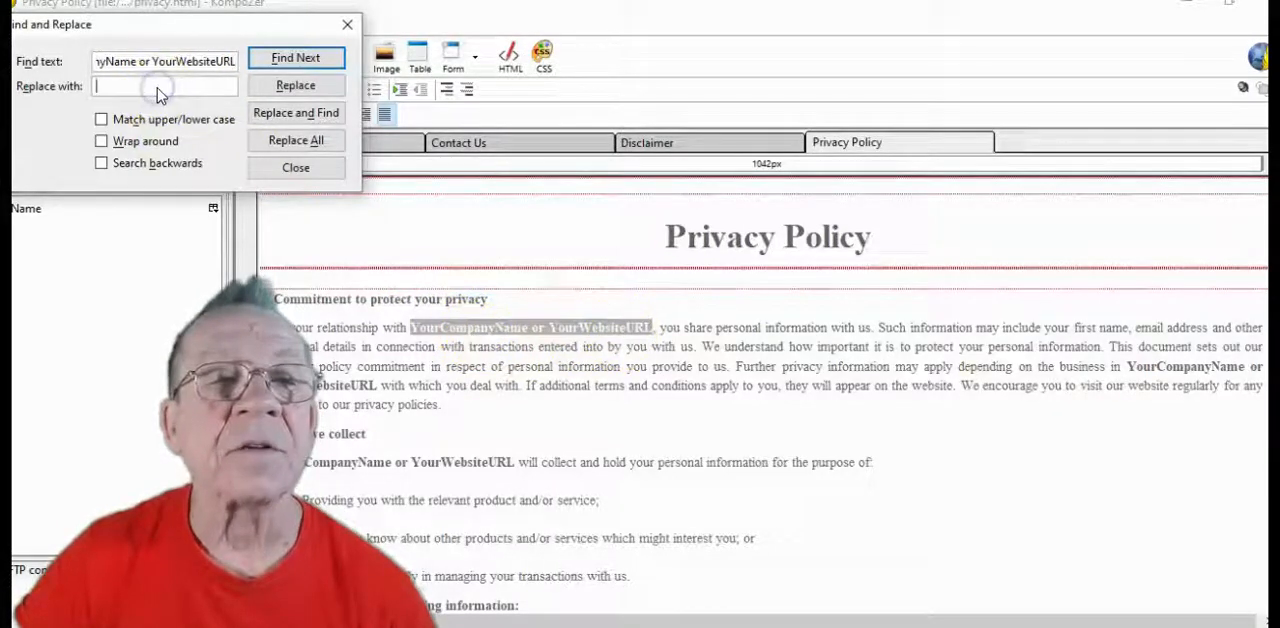
text(ReyA)
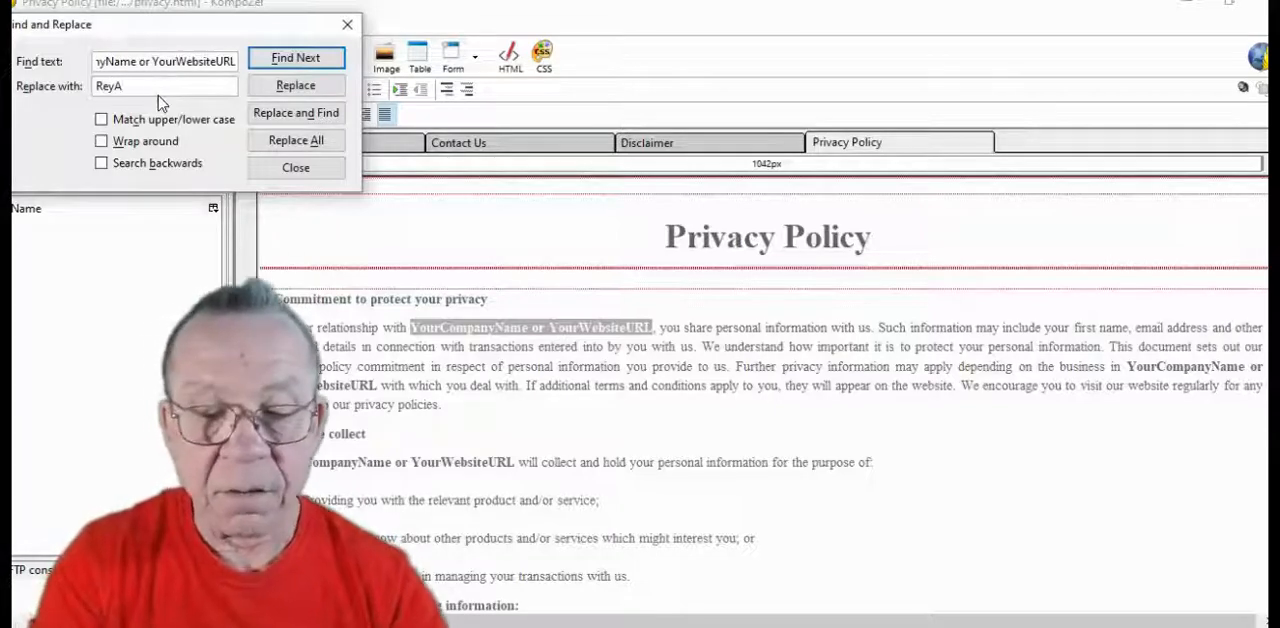
text(lbert.com)
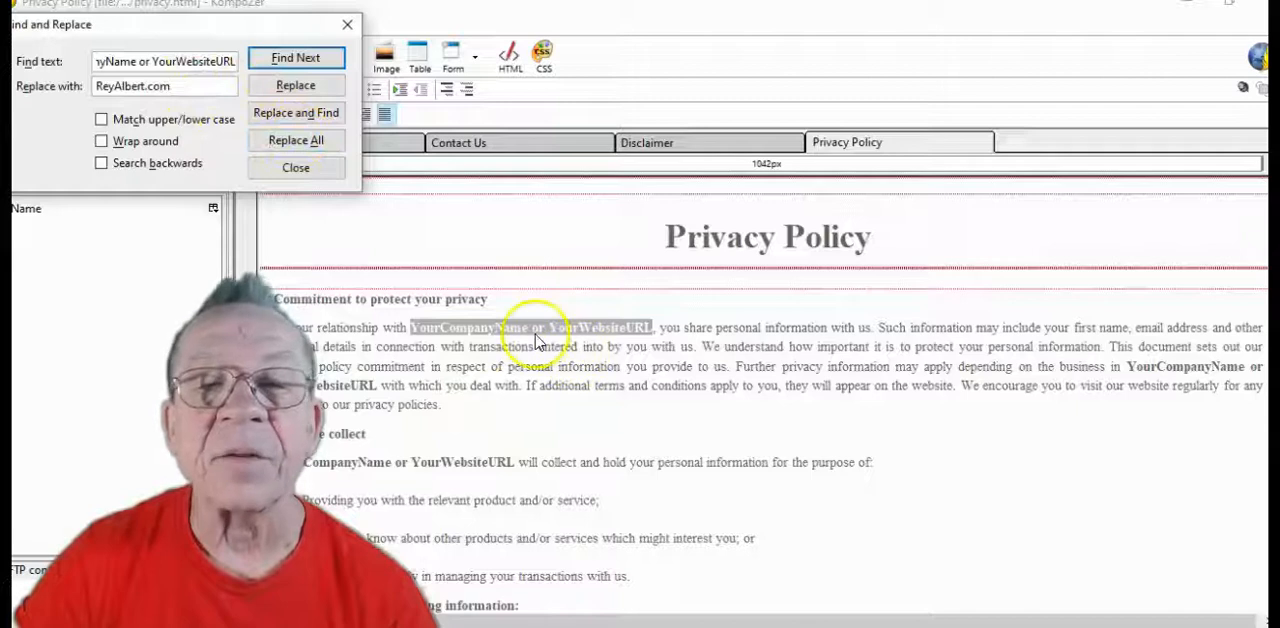
click(296, 150)
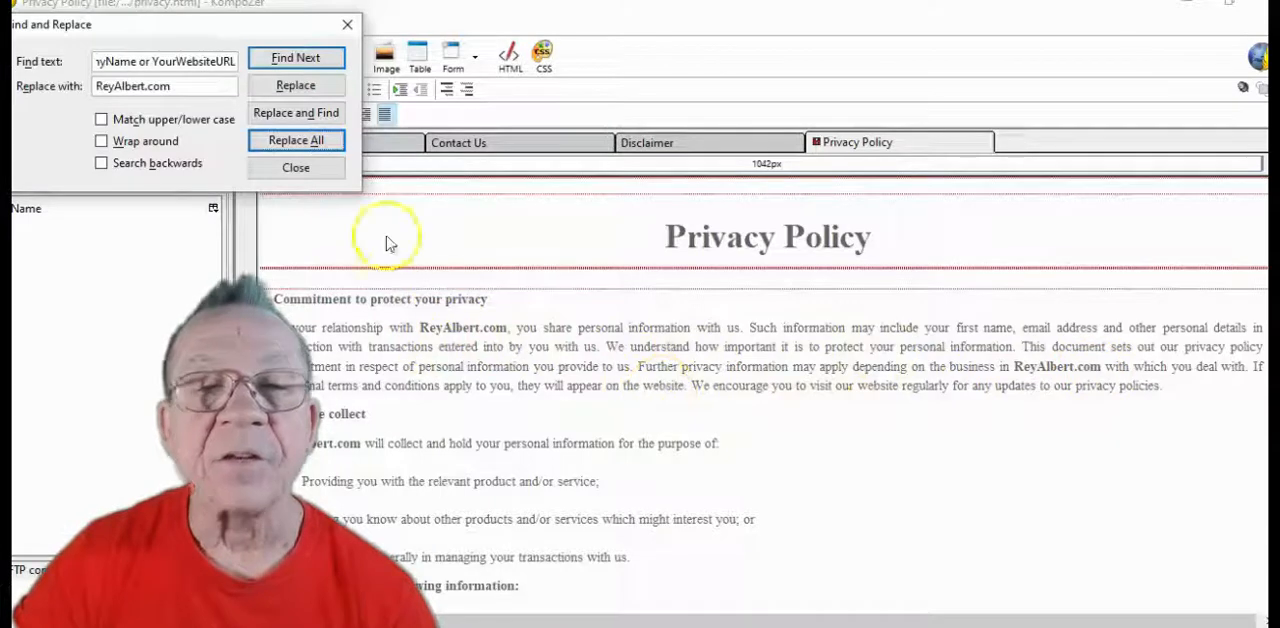
Copy the owner's website domain from the Find and Replace replacement text and close the dialog
drag(172, 87, 88, 87)
right_click(131, 87)
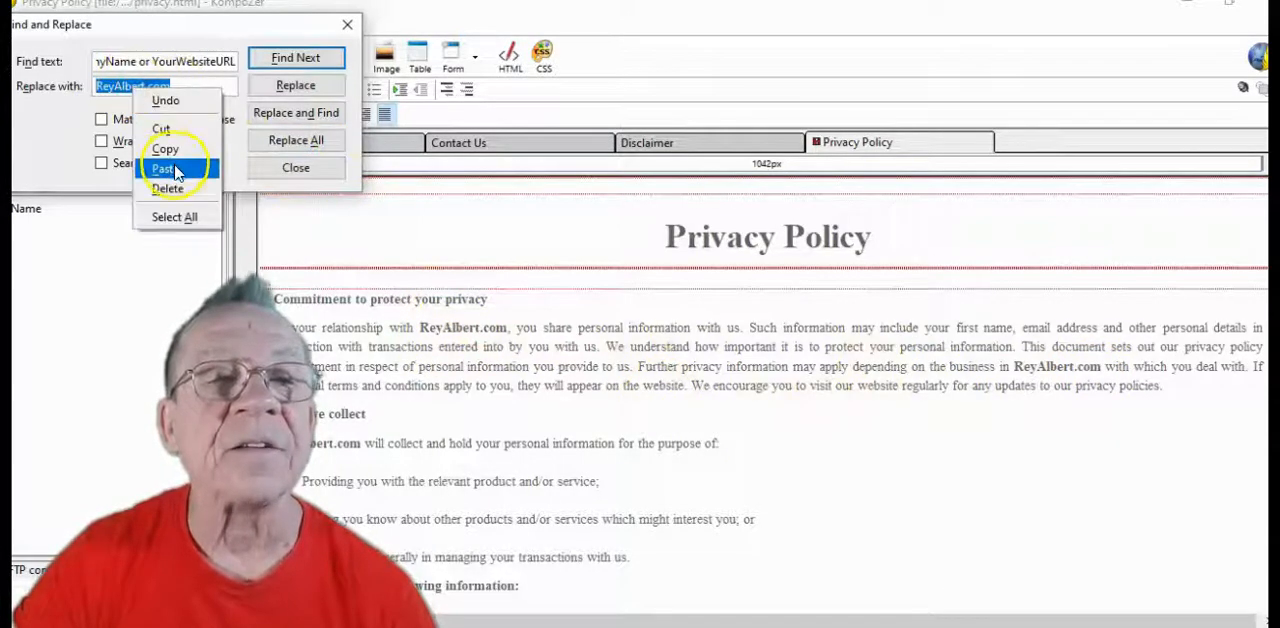
click(165, 150)
click(296, 167)
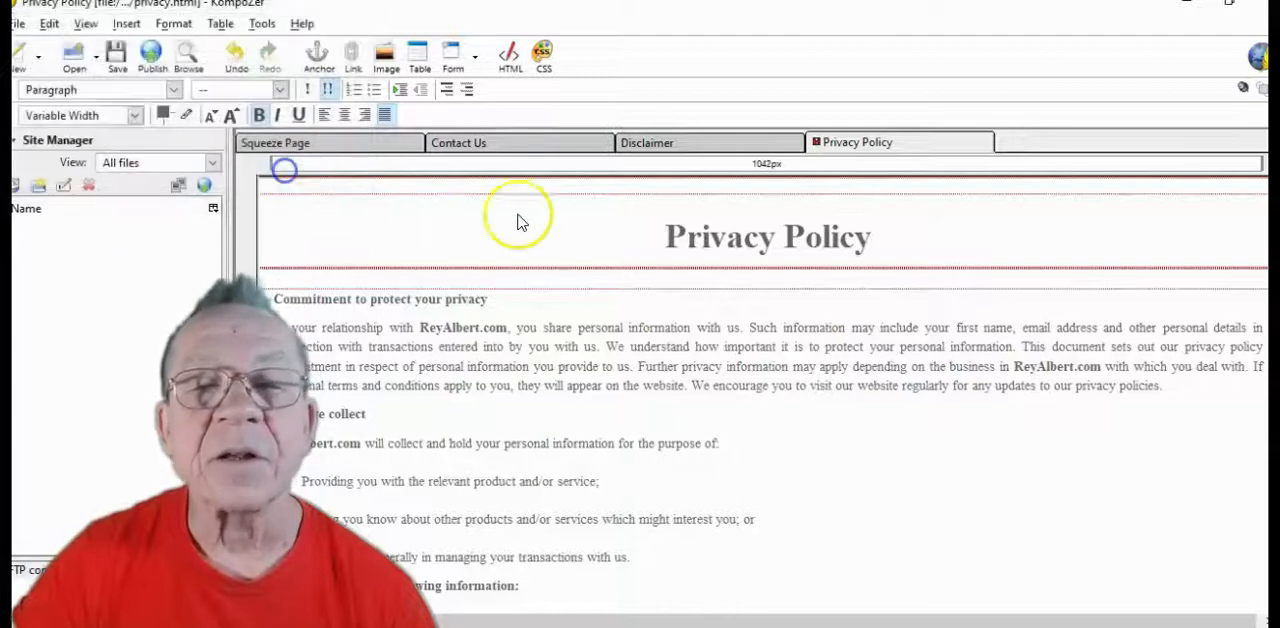
Replace the remaining "YourCompanyName or Your WebsiteURL" placeholder in the cookies section of the Privacy Policy with the copied website domain
scroll(637, 390, down, 1)
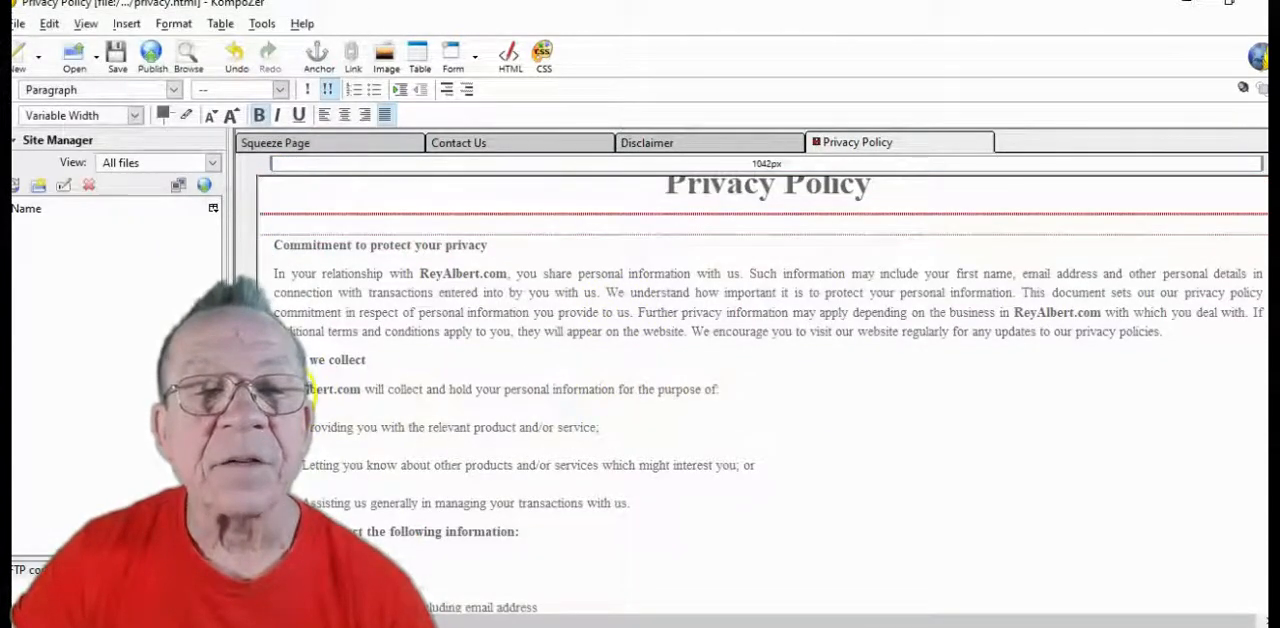
scroll(600, 422, down, 3)
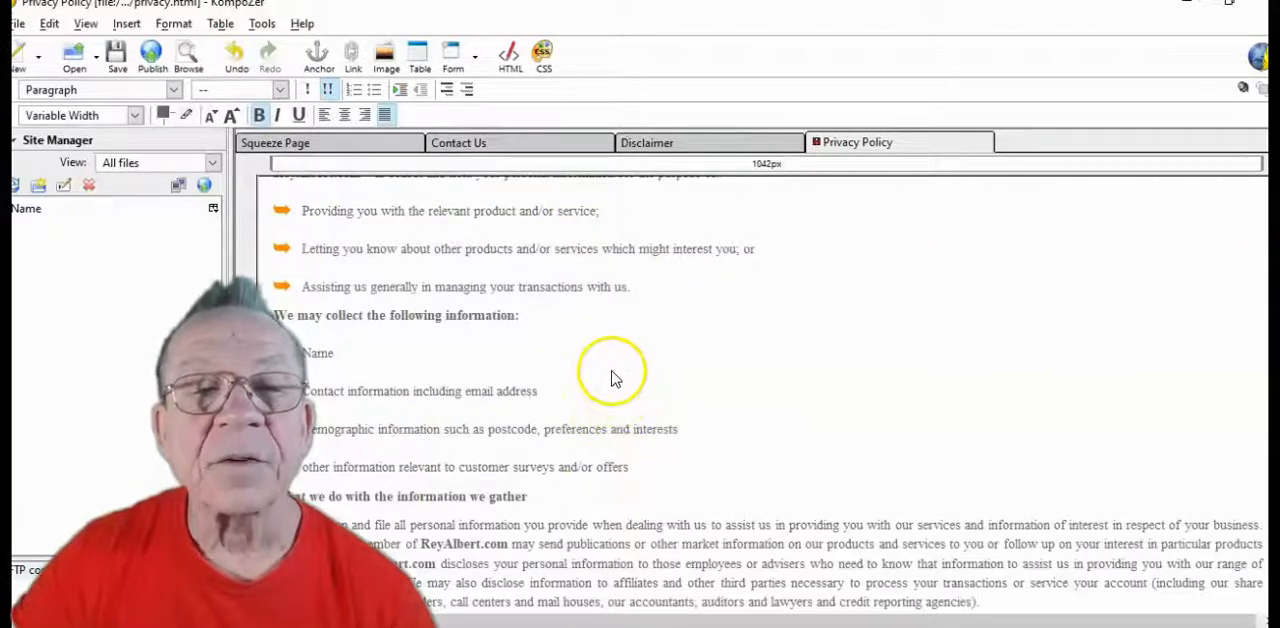
scroll(614, 378, down, 3)
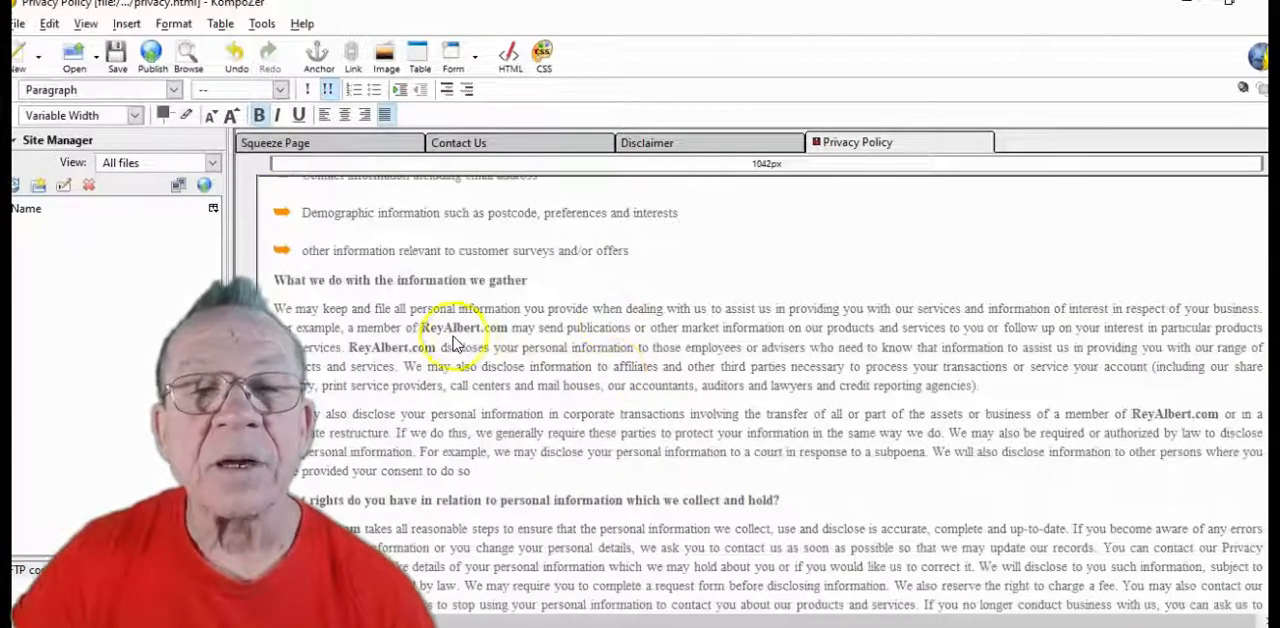
scroll(697, 432, down, 2)
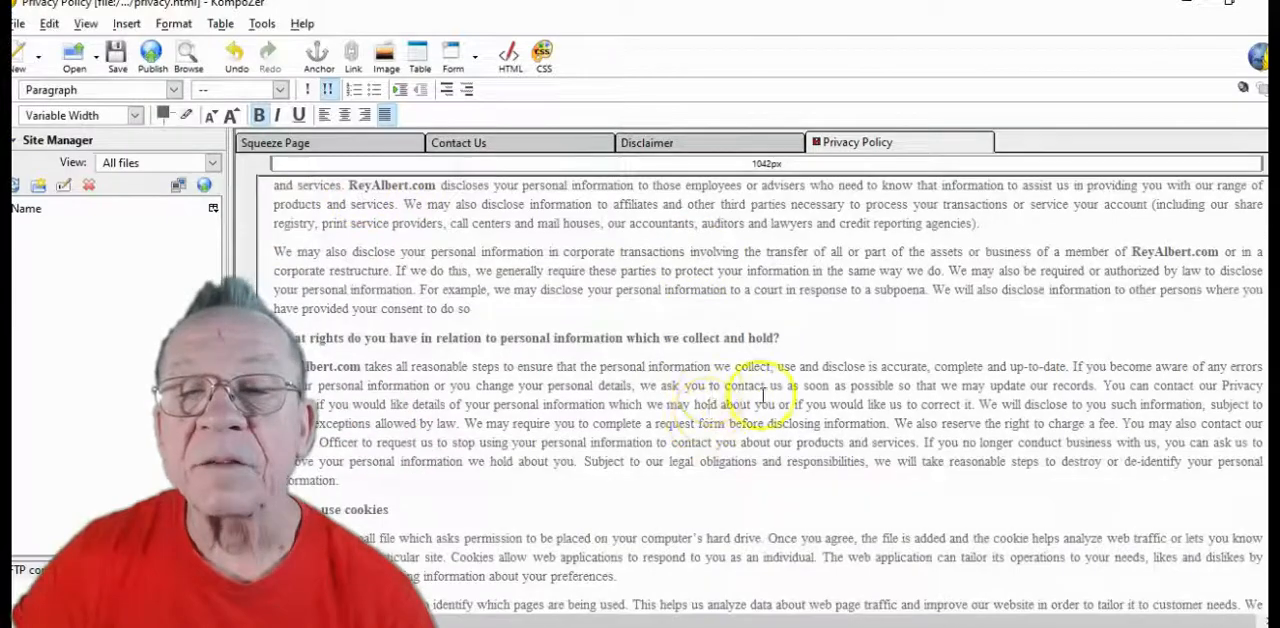
scroll(711, 390, down, 3)
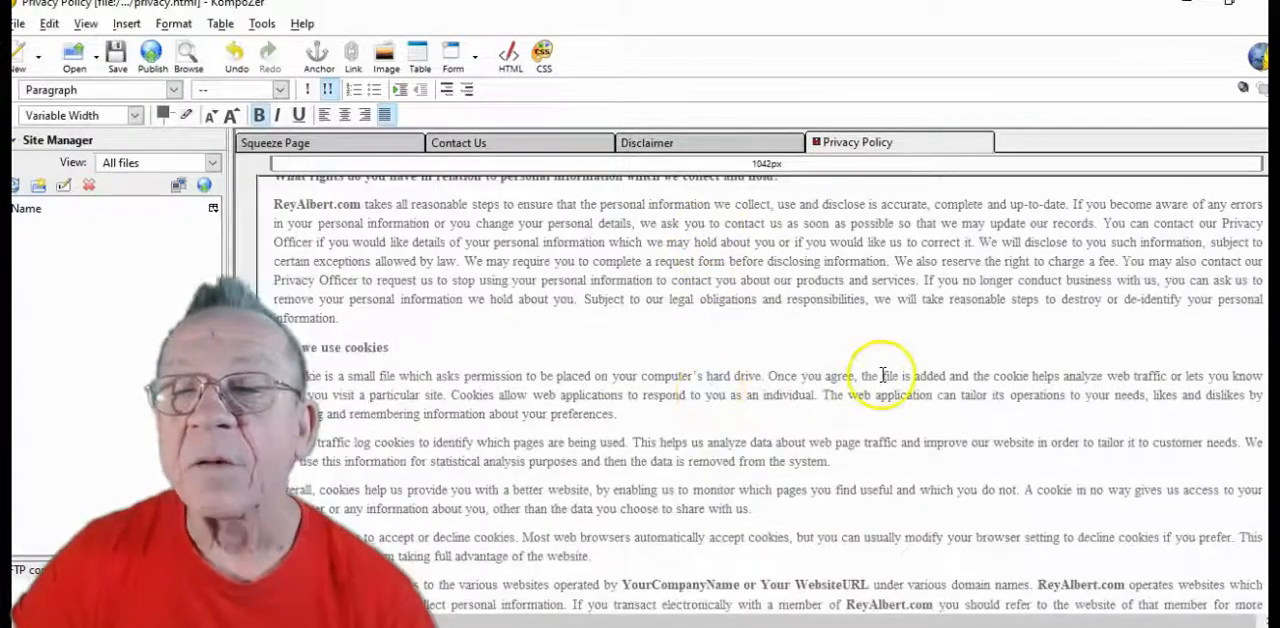
scroll(862, 404, down, 2)
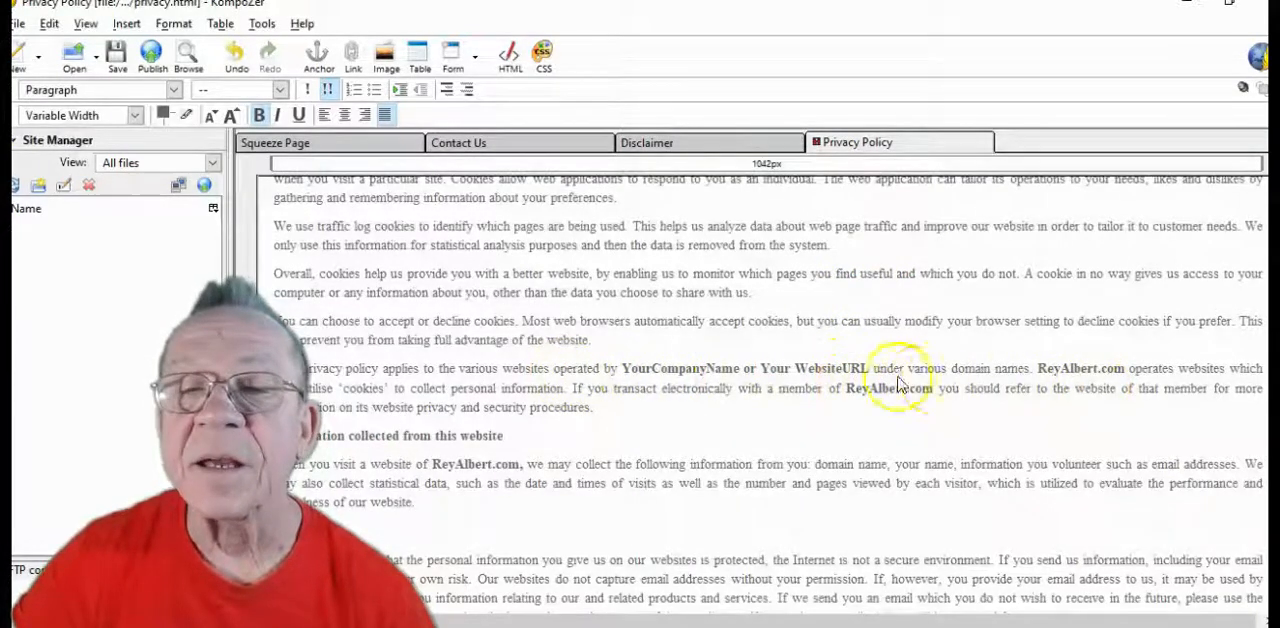
drag(869, 368, 650, 362)
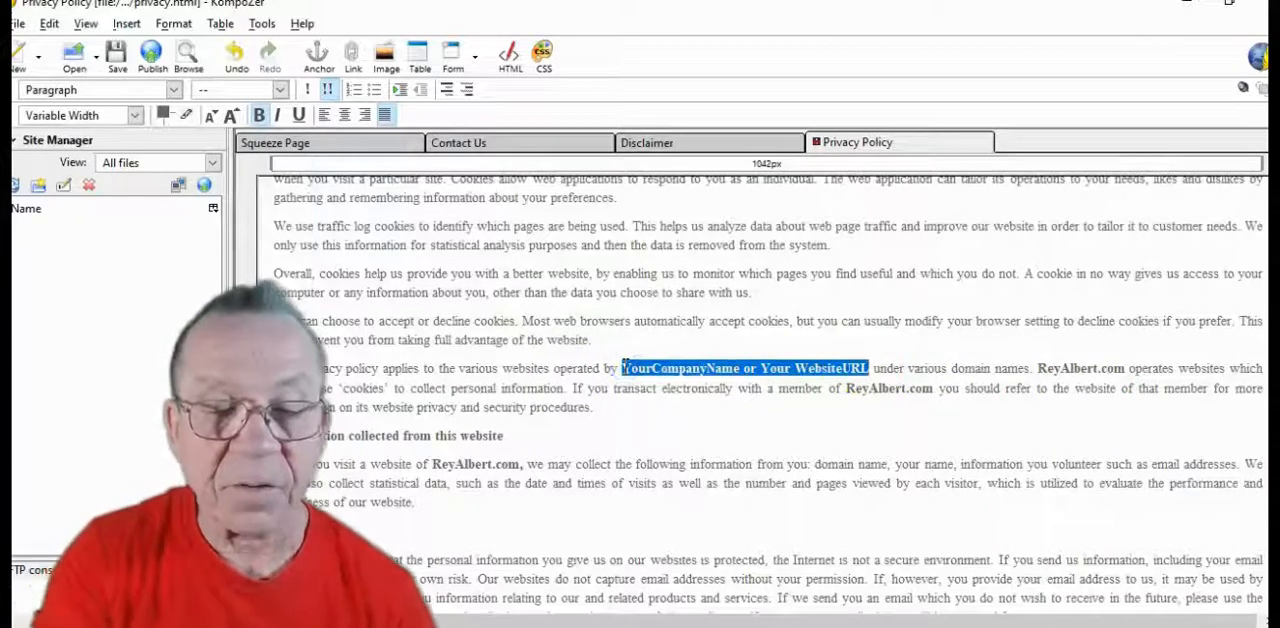
key(ctrl+v)
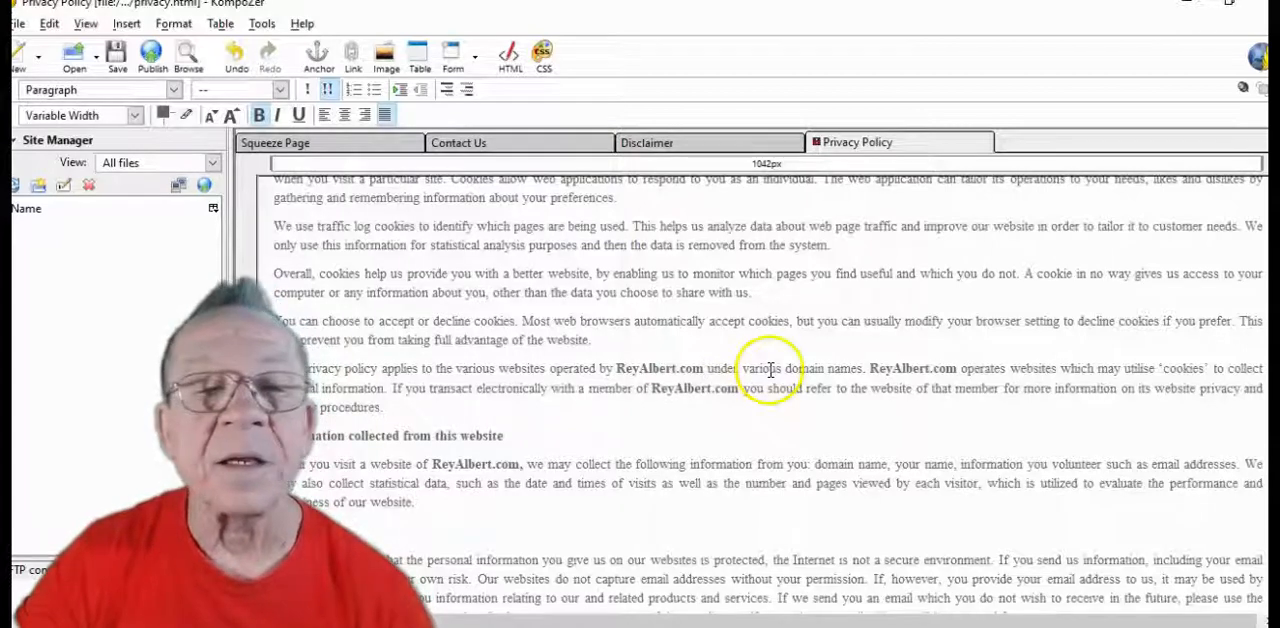
Replace the placeholder support address under "Who do you contact?" with the owner's e-mail address
scroll(770, 370, down, 2)
scroll(770, 370, down, 2)
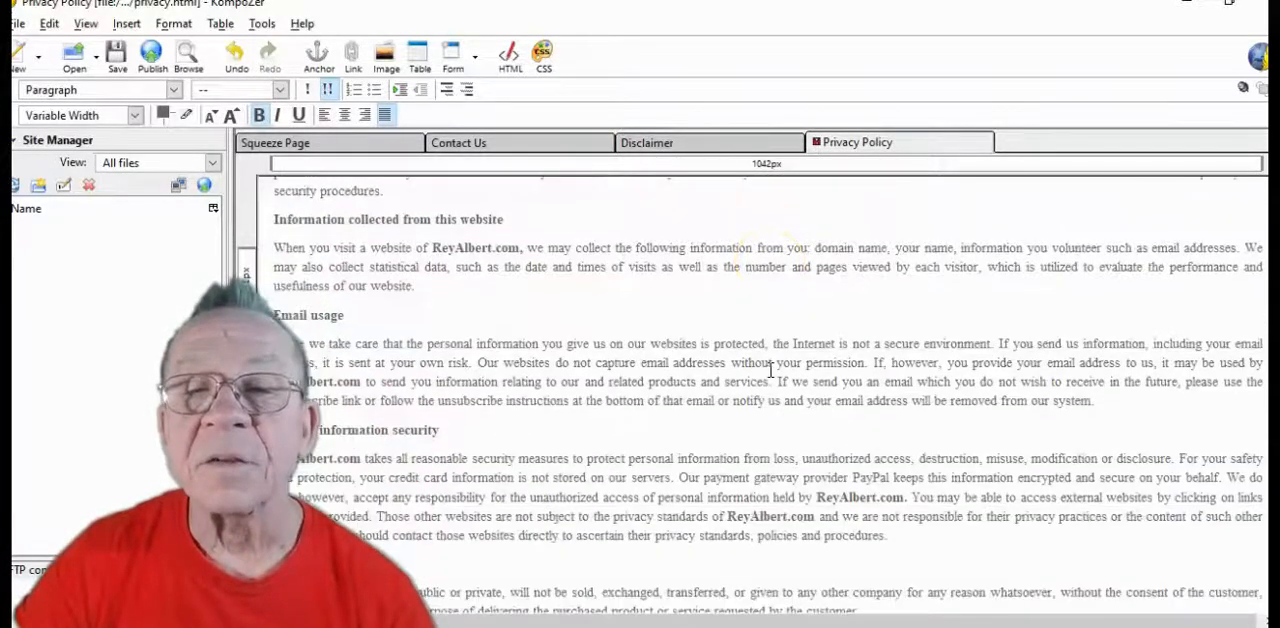
scroll(770, 370, down, 1)
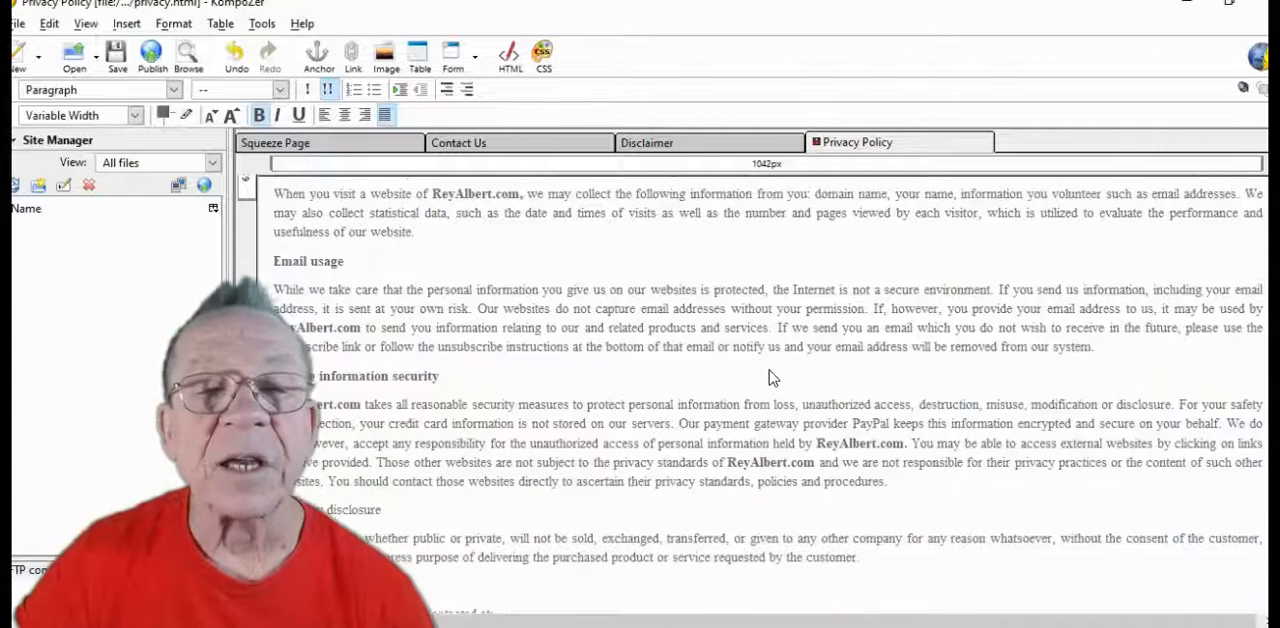
scroll(770, 372, down, 1)
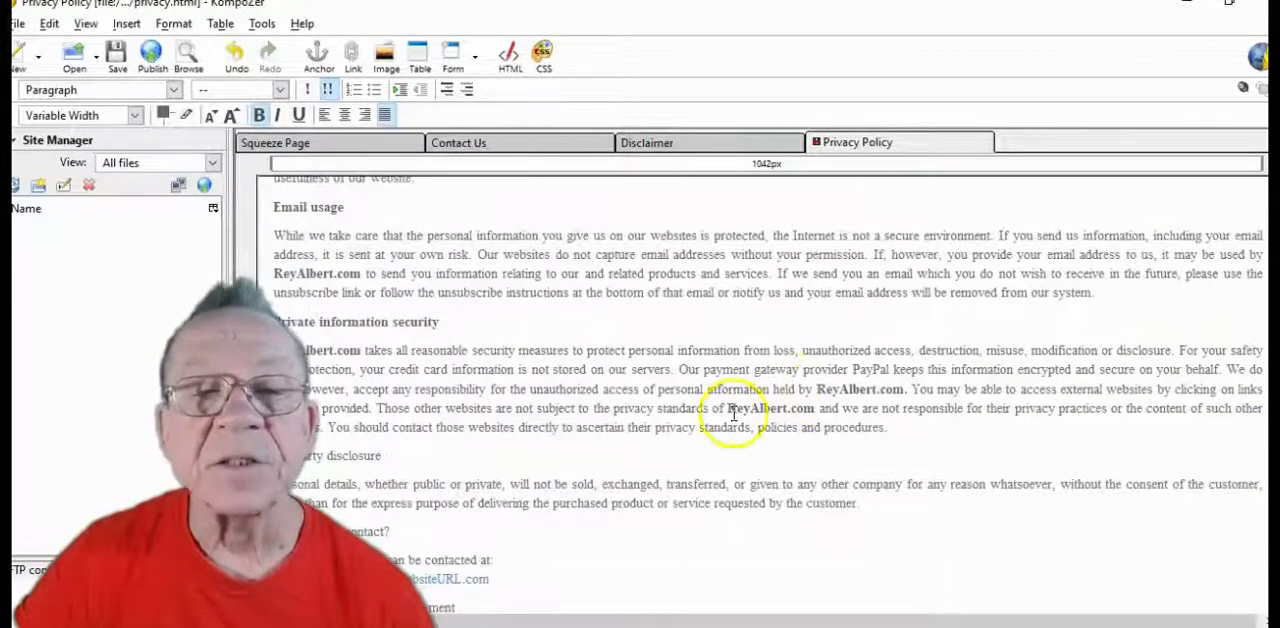
scroll(805, 410, down, 3)
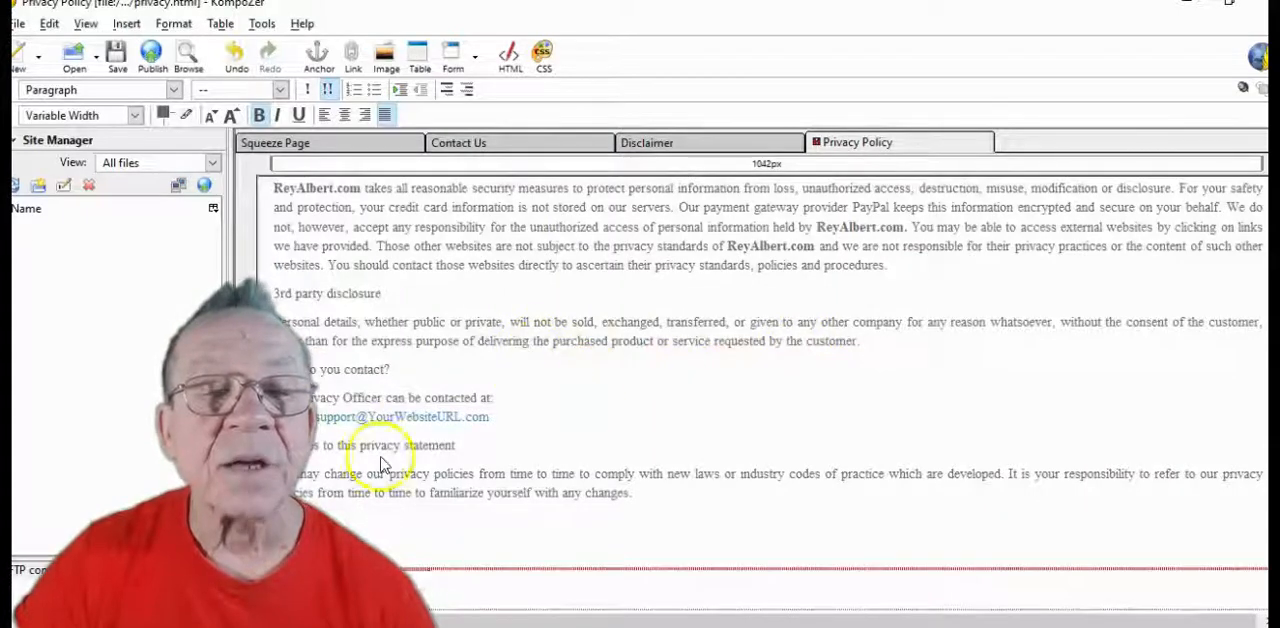
drag(502, 420, 316, 421)
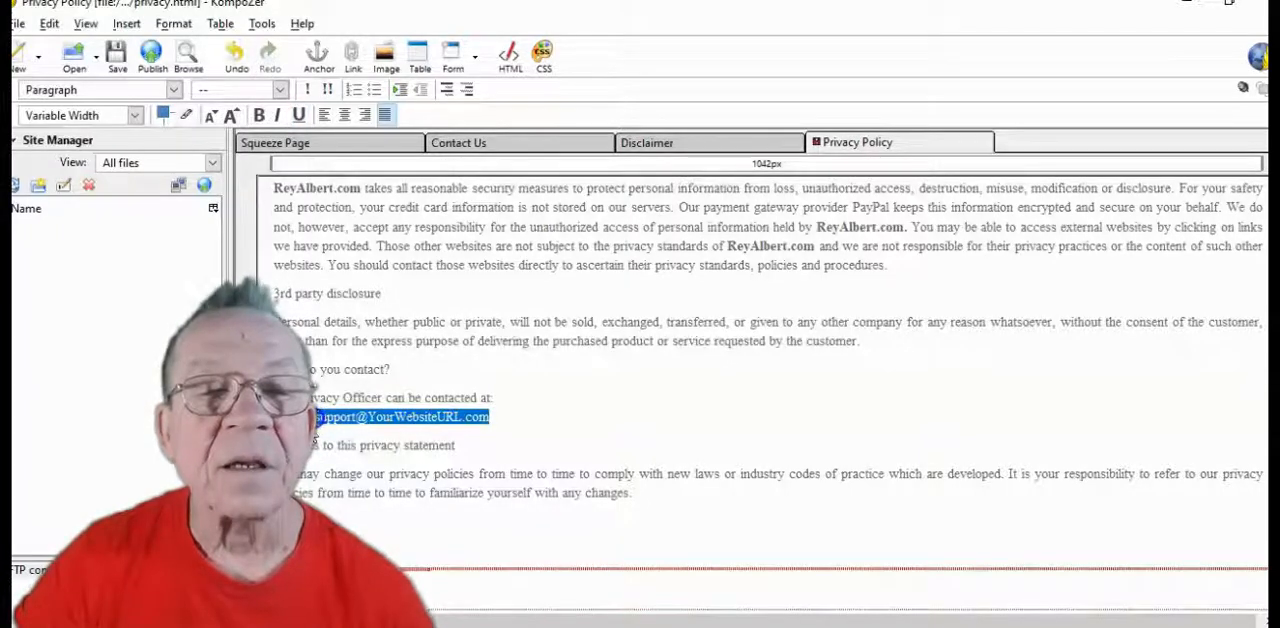
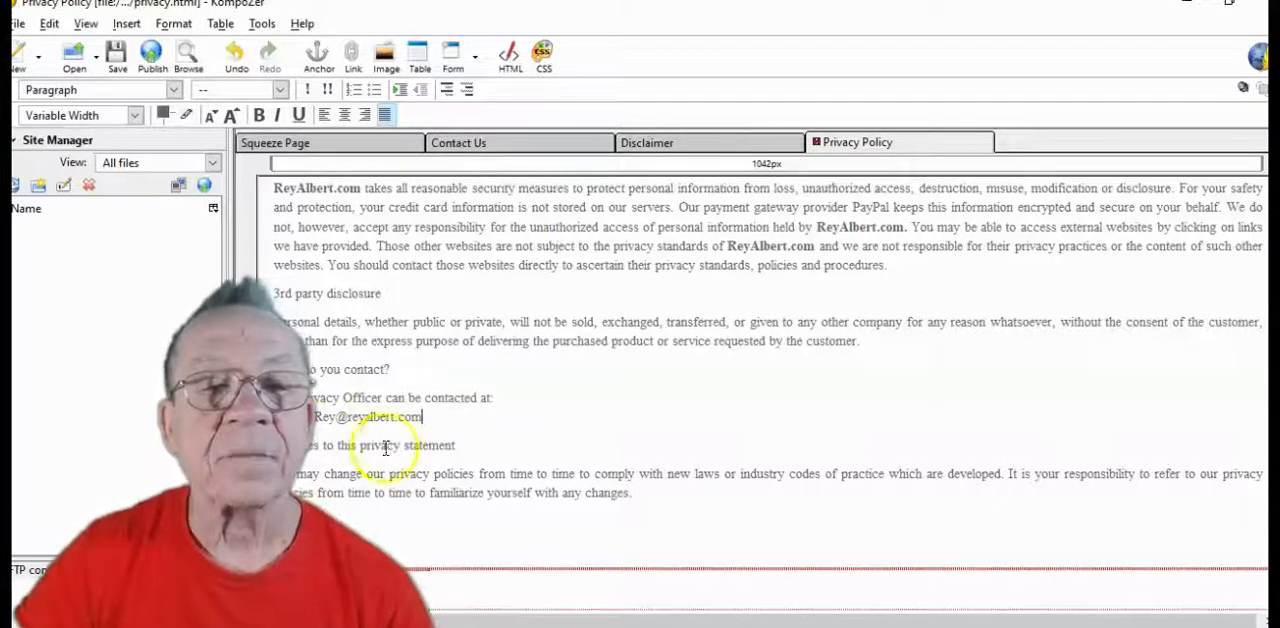
Delete the "To Your Success! Your Name" sign-off text from the box above the Privacy Policy's footer links
scroll(390, 500, down, 1)
scroll(625, 445, down, 2)
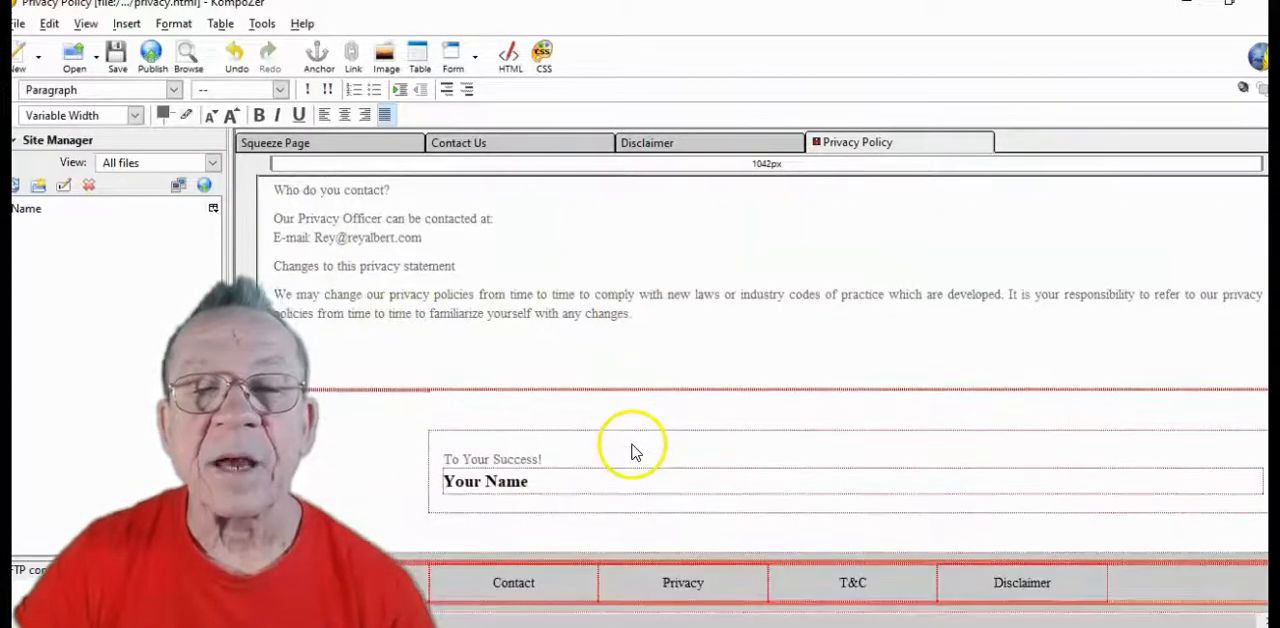
click(571, 490)
click(540, 488)
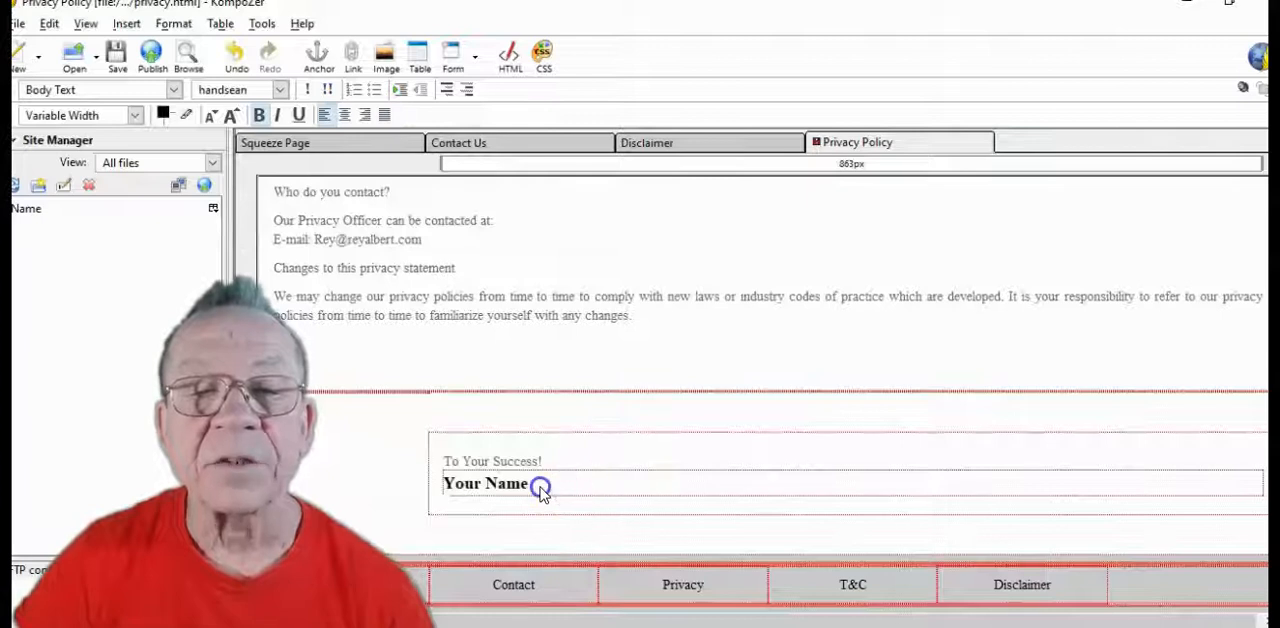
key(BackSpace)
key(BackSpace)
key(BackSpace)
key(BackSpace)
key(BackSpace)
key(BackSpace)
key(BackSpace)
key(BackSpace)
key(BackSpace)
key(BackSpace)
key(BackSpace)
key(BackSpace)
key(BackSpace)
key(BackSpace)
key(BackSpace)
key(BackSpace)
key(BackSpace)
key(BackSpace)
key(BackSpace)
key(BackSpace)
click(571, 443)
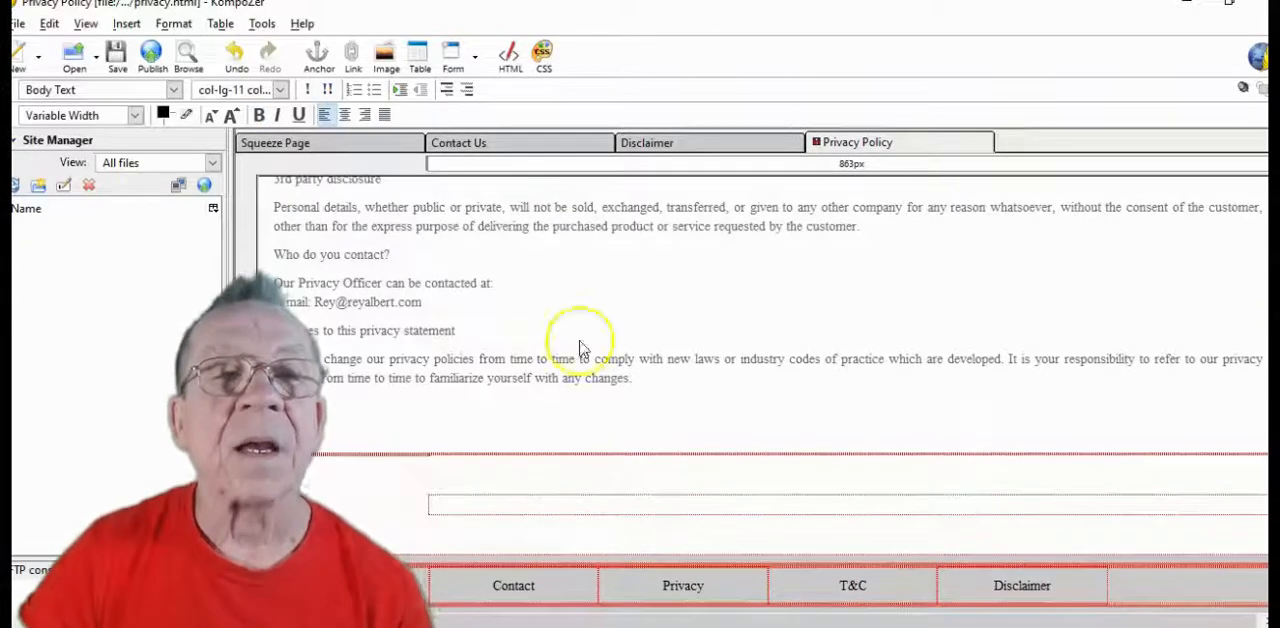
Start inserting an image in the emptied sign-off box, choose not to use alternate text, and browse for the image file
click(385, 52)
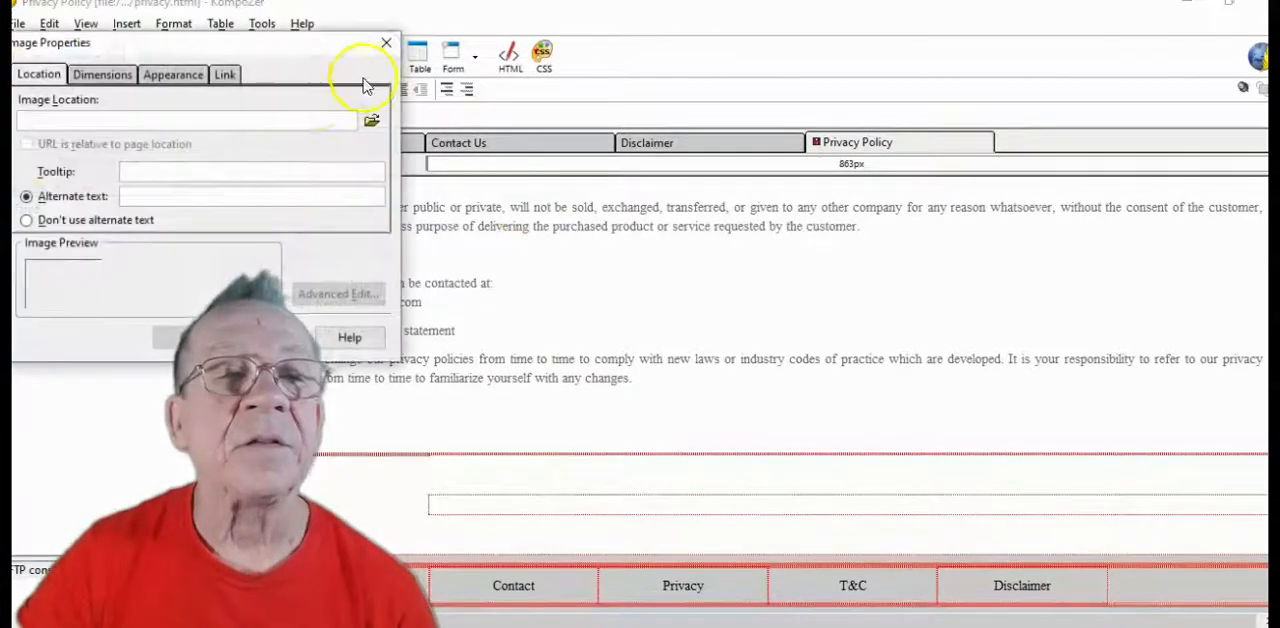
click(26, 221)
click(103, 78)
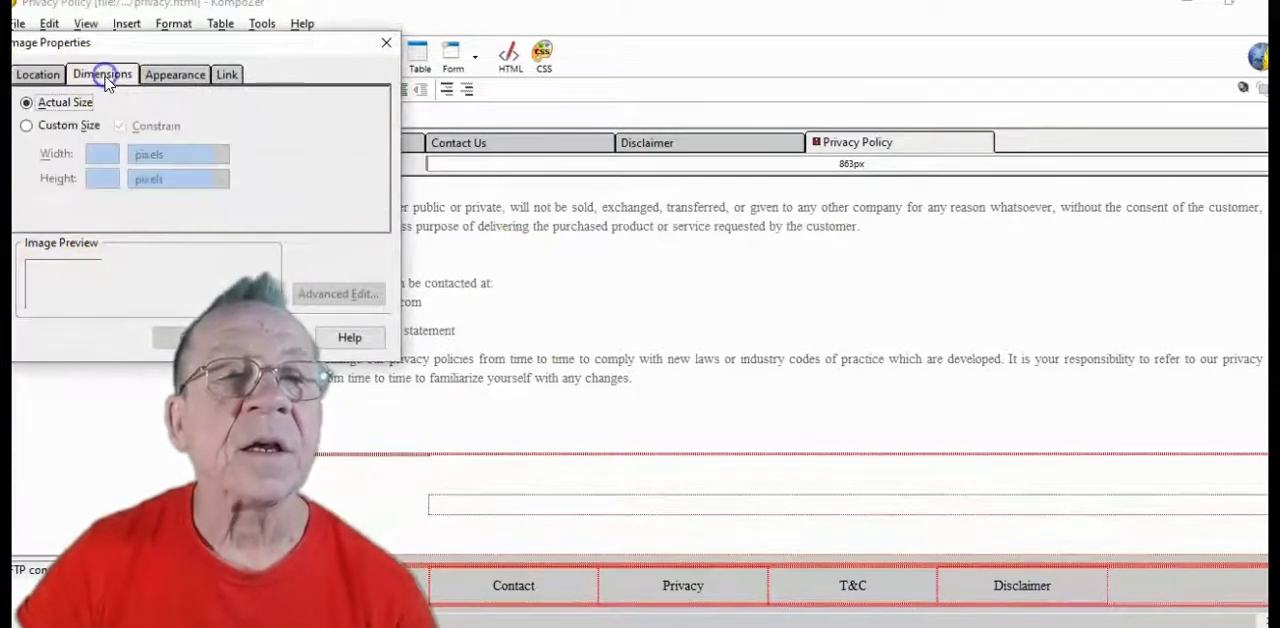
click(196, 88)
click(30, 75)
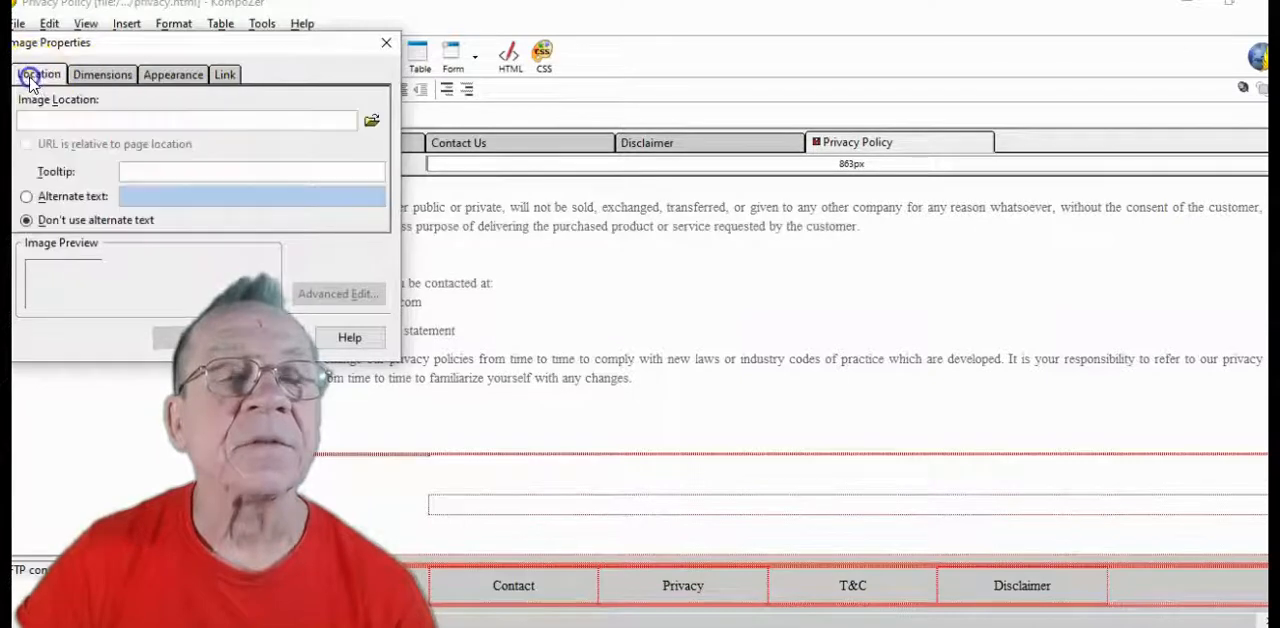
click(371, 122)
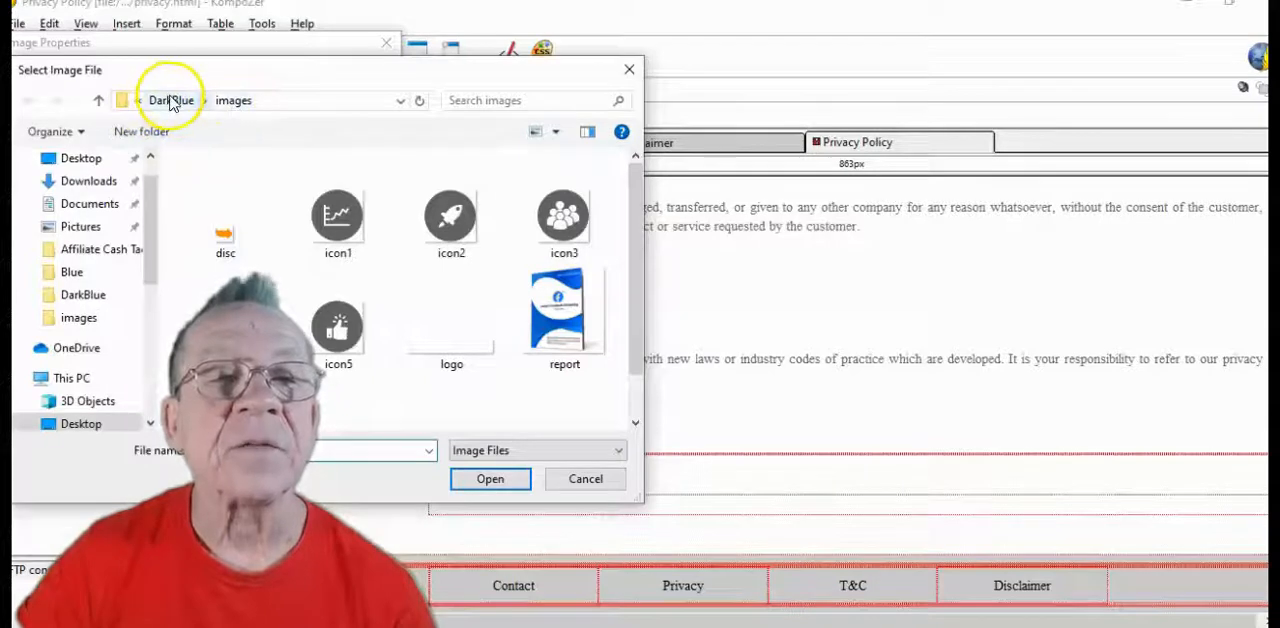
Check the DarkBlue images folder in File Explorer for the signature image and choose "To Your Success" as the image file
mouse_move(534, 626)
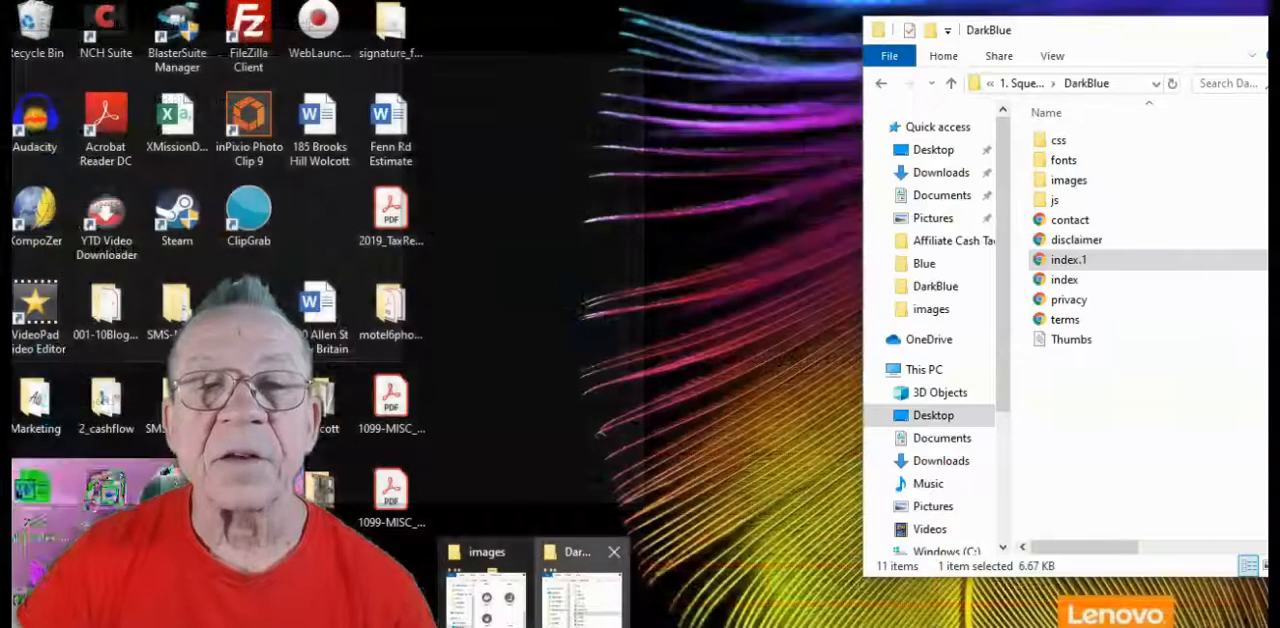
click(578, 585)
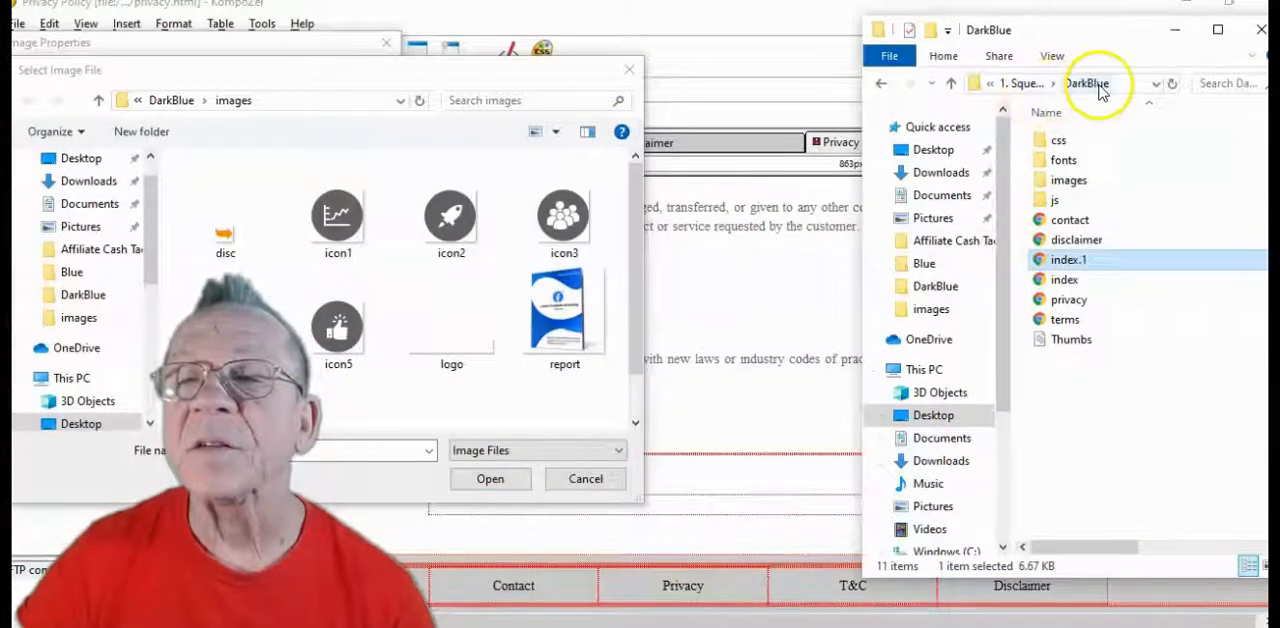
double_click(1068, 180)
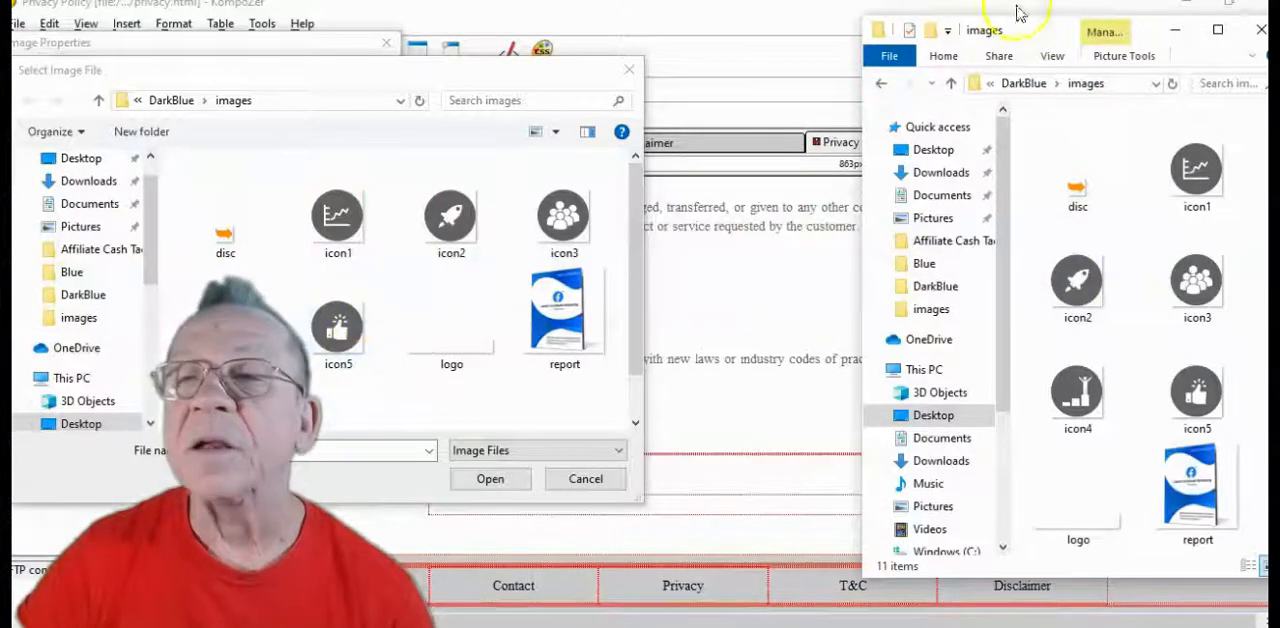
scroll(1130, 340, down, 3)
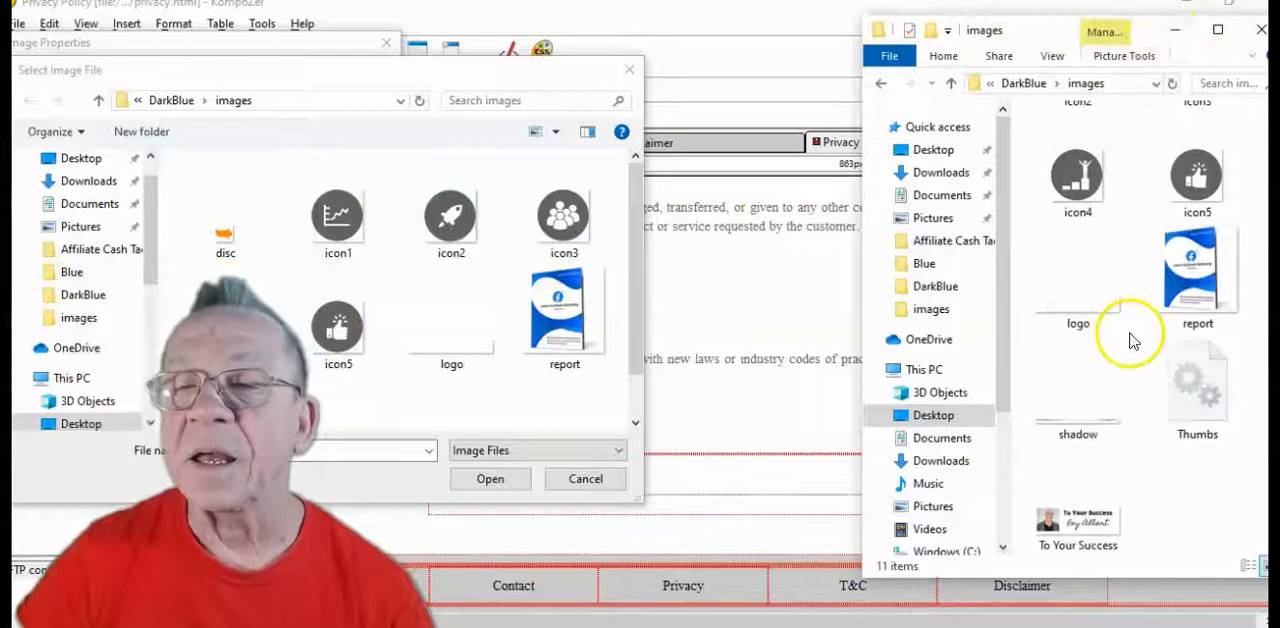
click(1180, 31)
scroll(420, 300, down, 1)
click(340, 393)
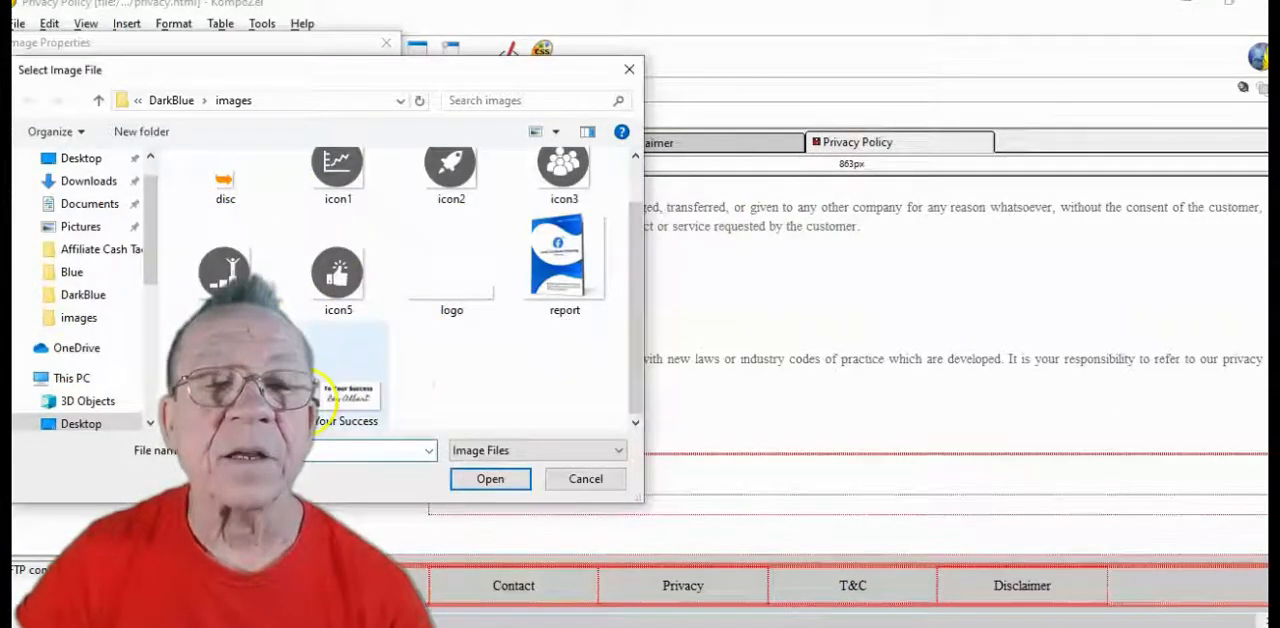
click(490, 478)
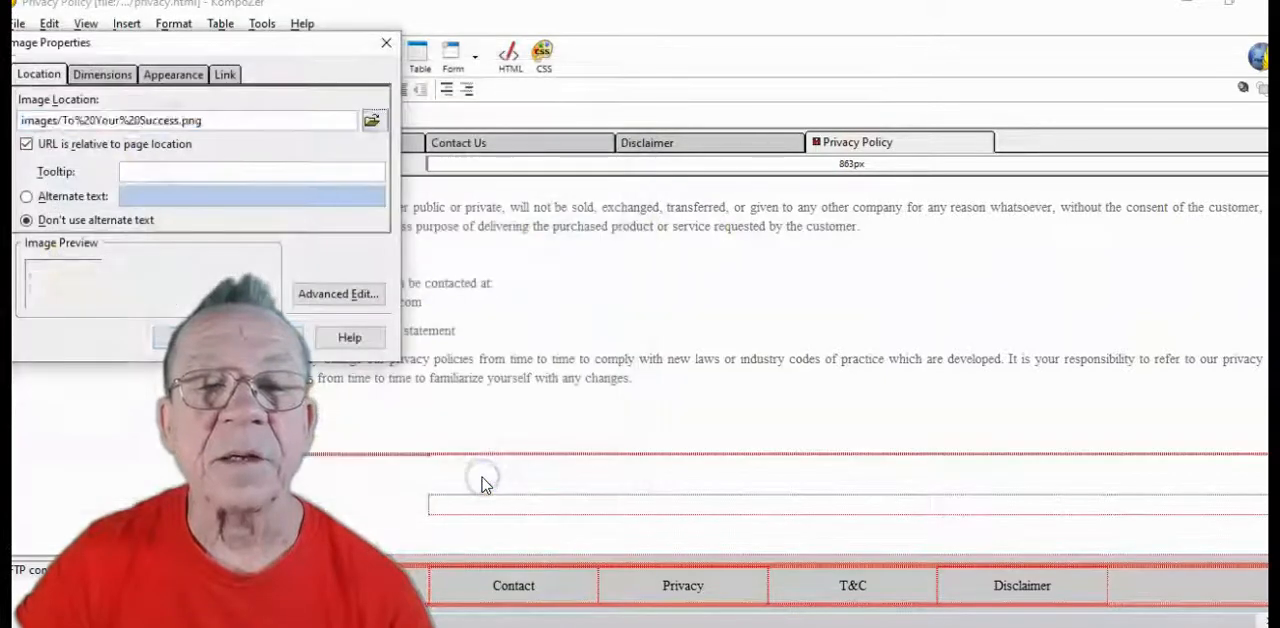
Give the signature image a constrained custom width of 400 pixels and insert it into the sign-off box
click(104, 75)
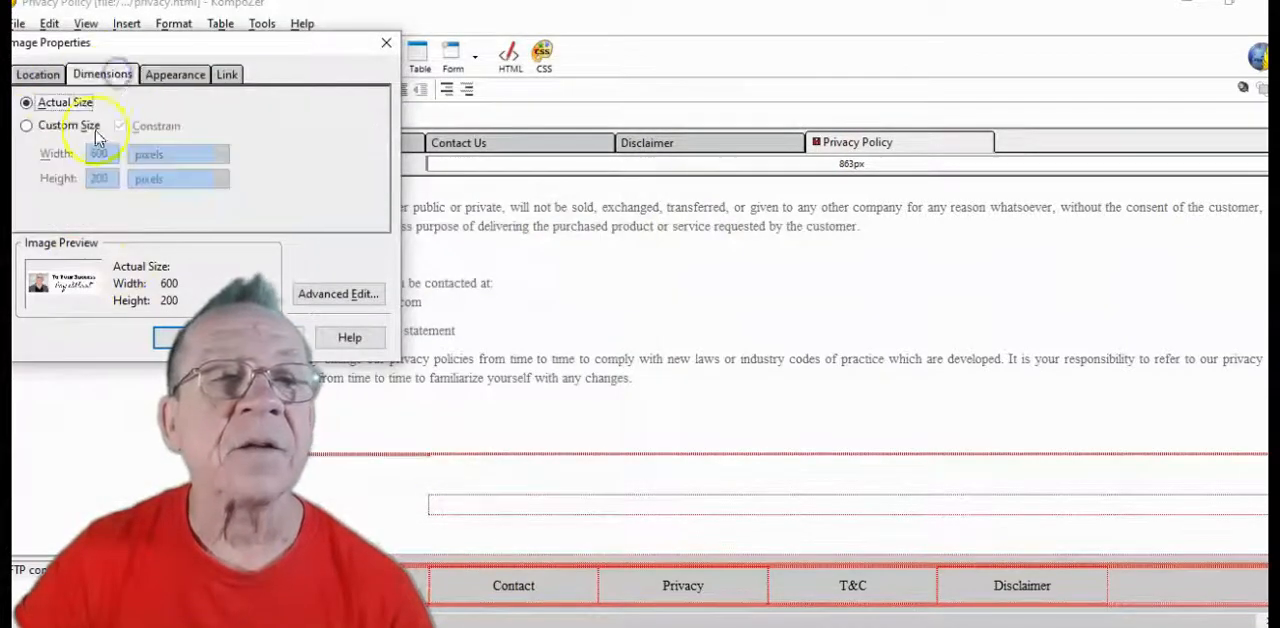
click(26, 127)
click(99, 153)
key(BackSpace)
key(BackSpace)
key(BackSpace)
text(400)
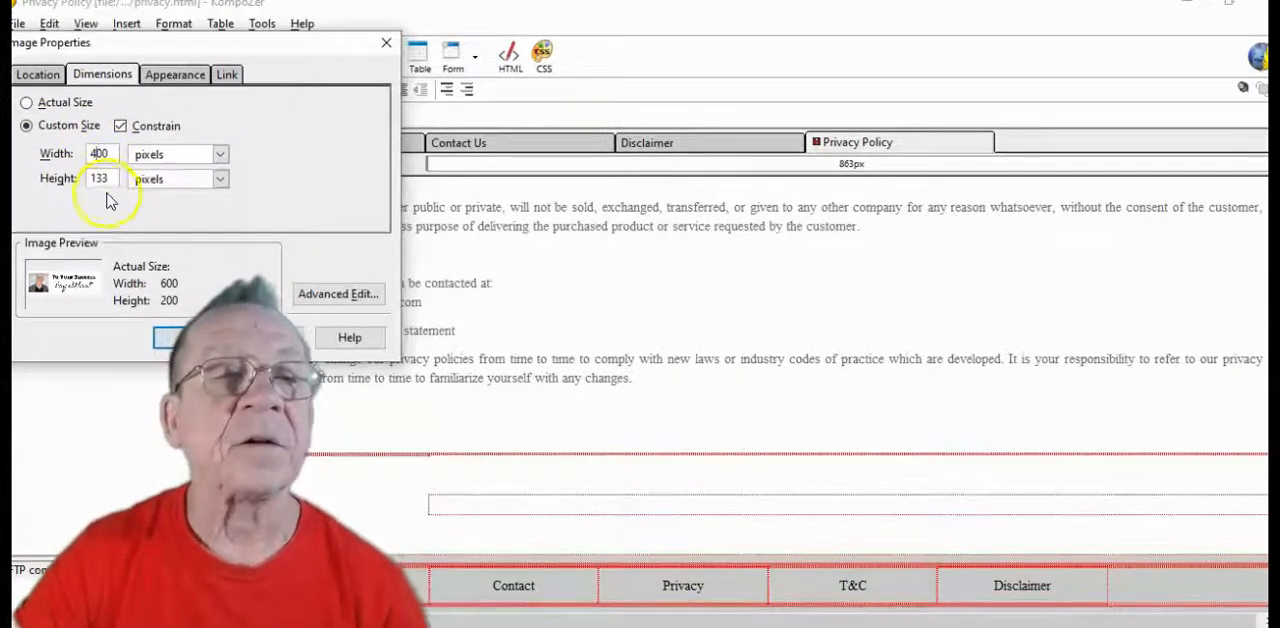
click(172, 340)
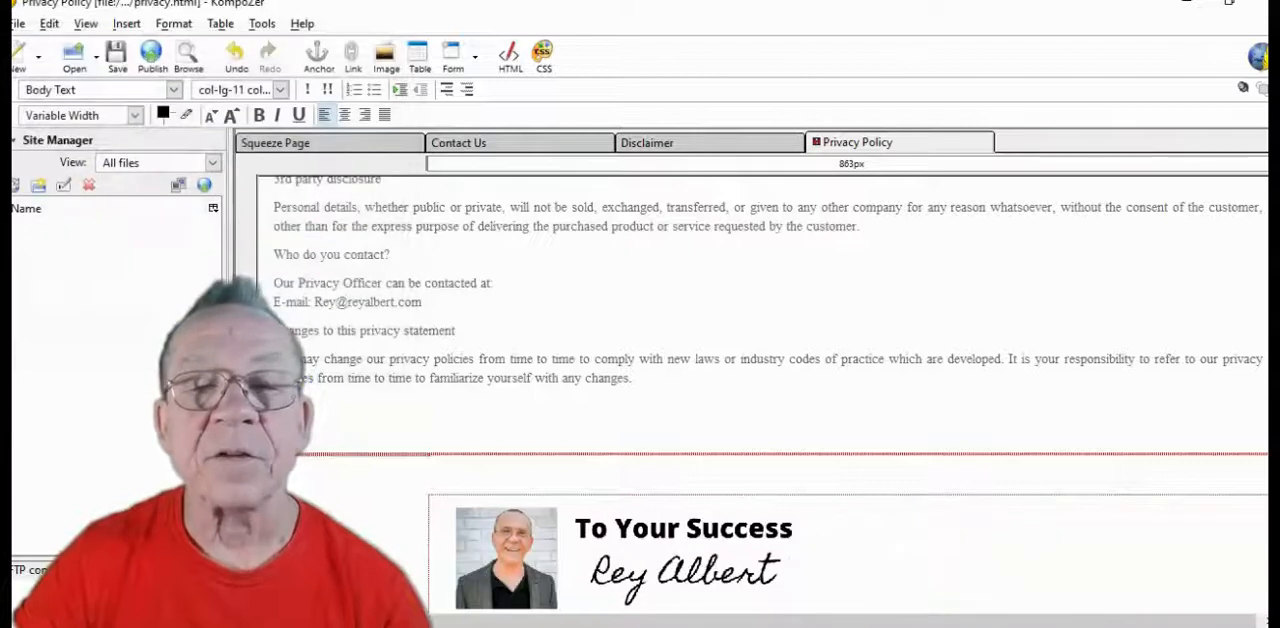
Check the inserted signature image above the Privacy Policy's footer and save the page
scroll(693, 558, up, 2)
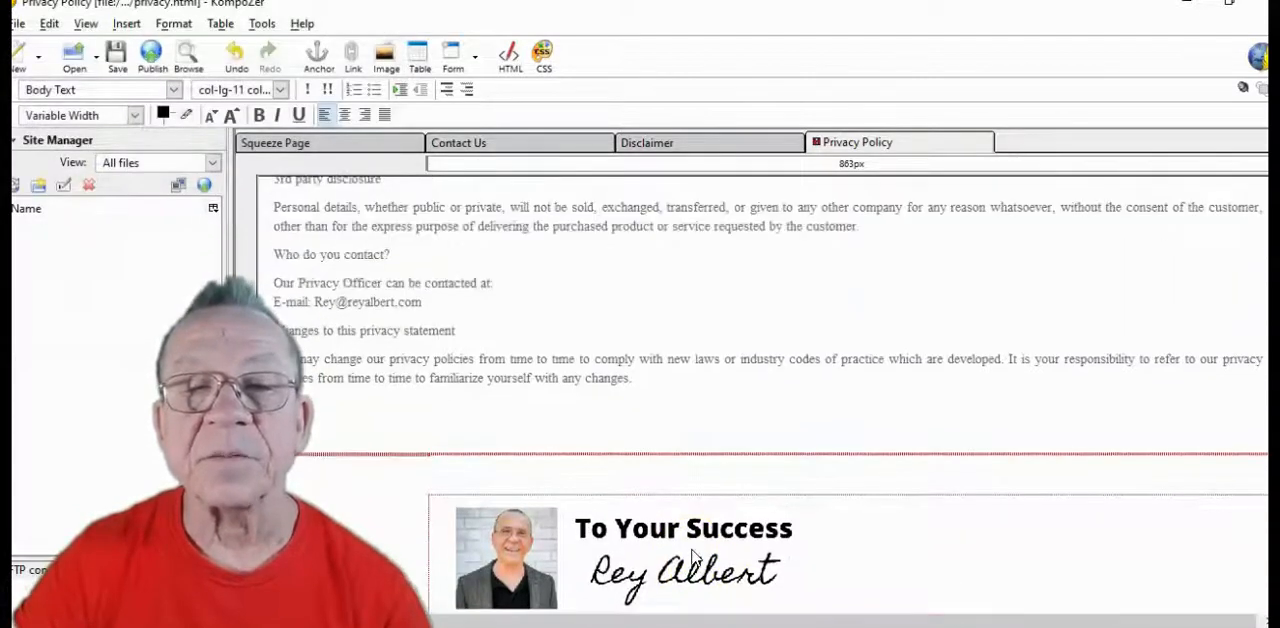
scroll(693, 558, down, 2)
scroll(693, 558, up, 2)
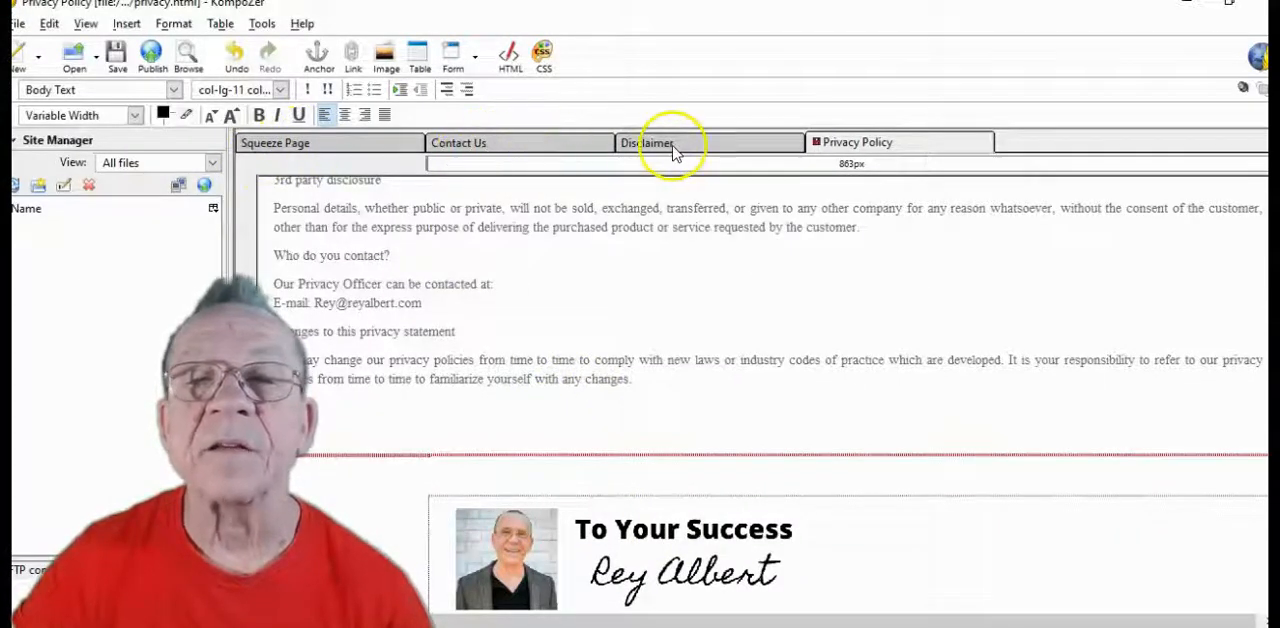
click(116, 55)
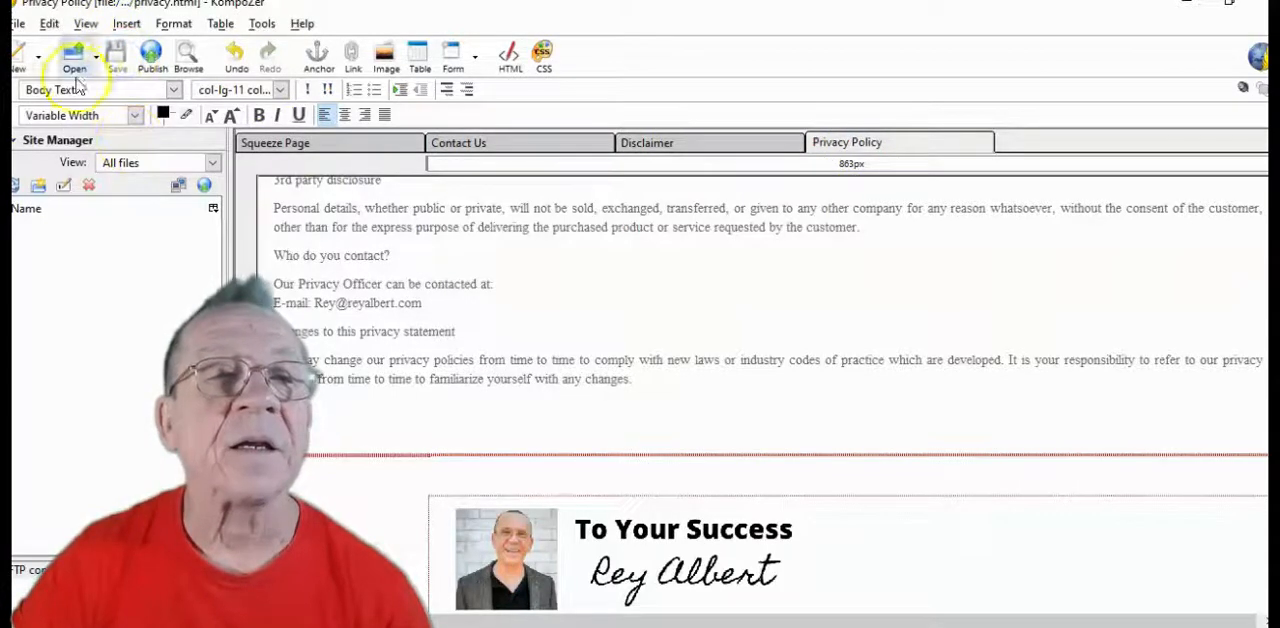
Open the terms HTML file from the DarkBlue squeeze page folder for editing
click(18, 25)
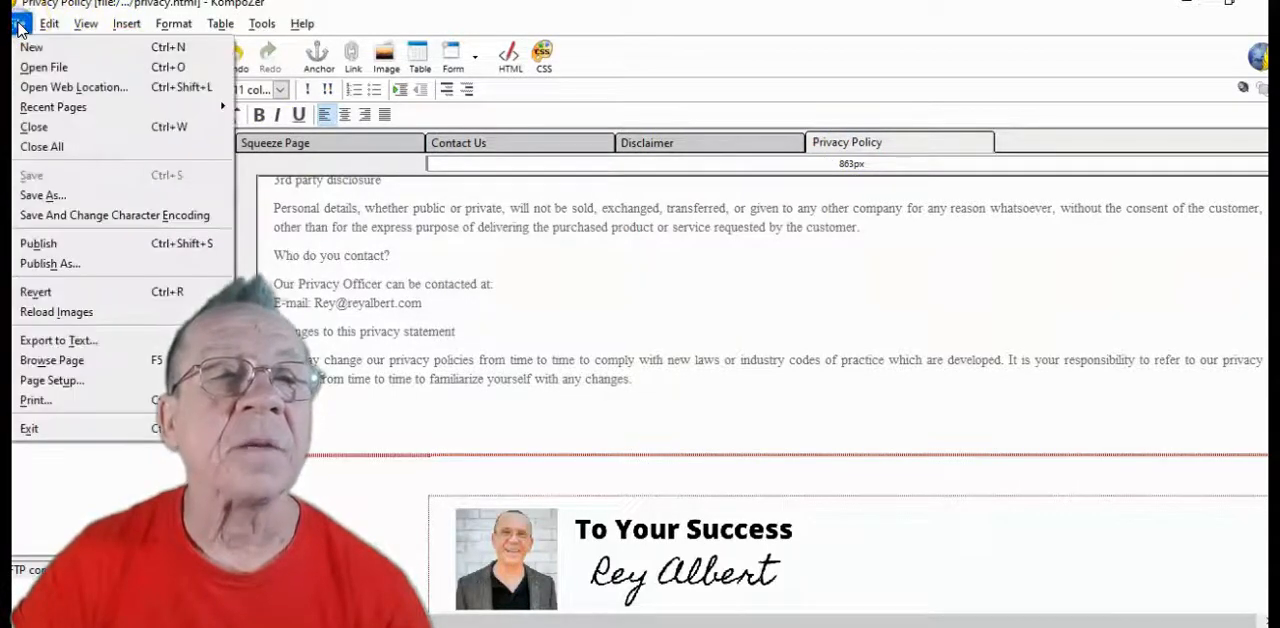
click(38, 68)
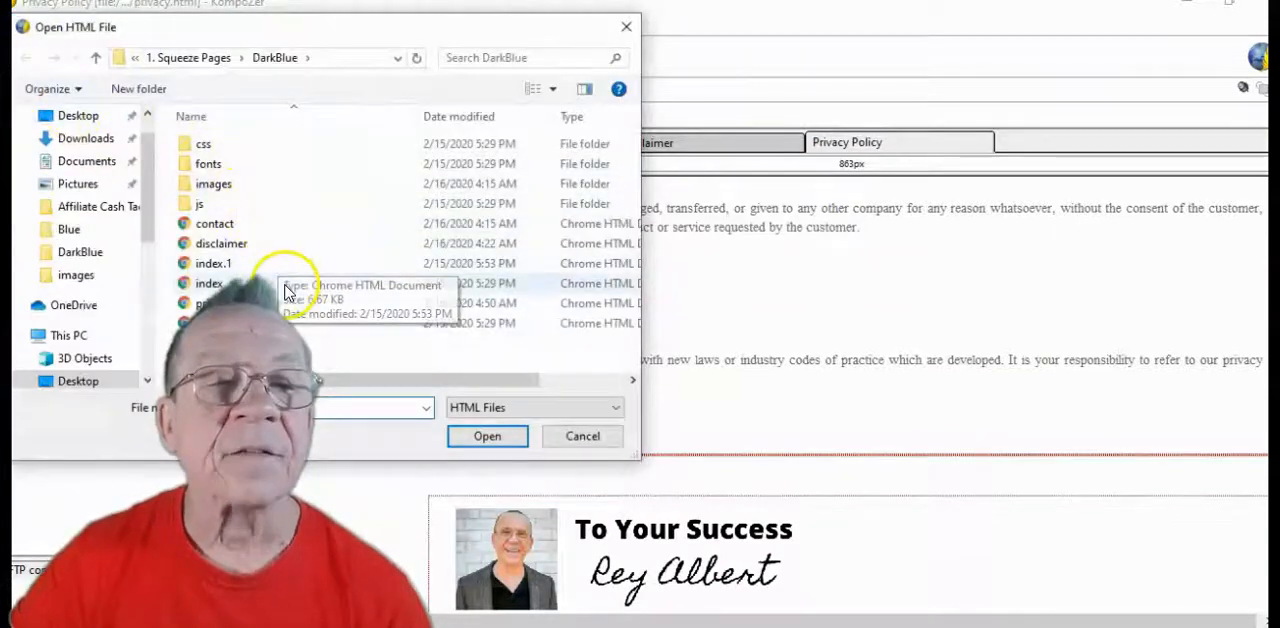
click(246, 323)
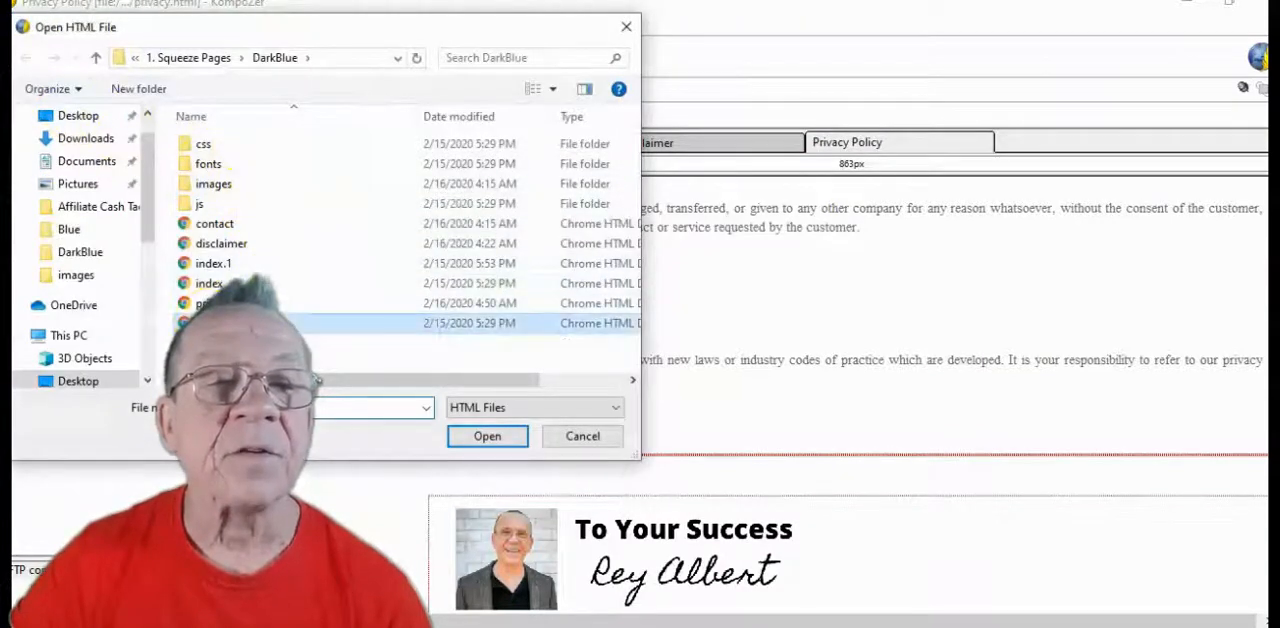
click(495, 440)
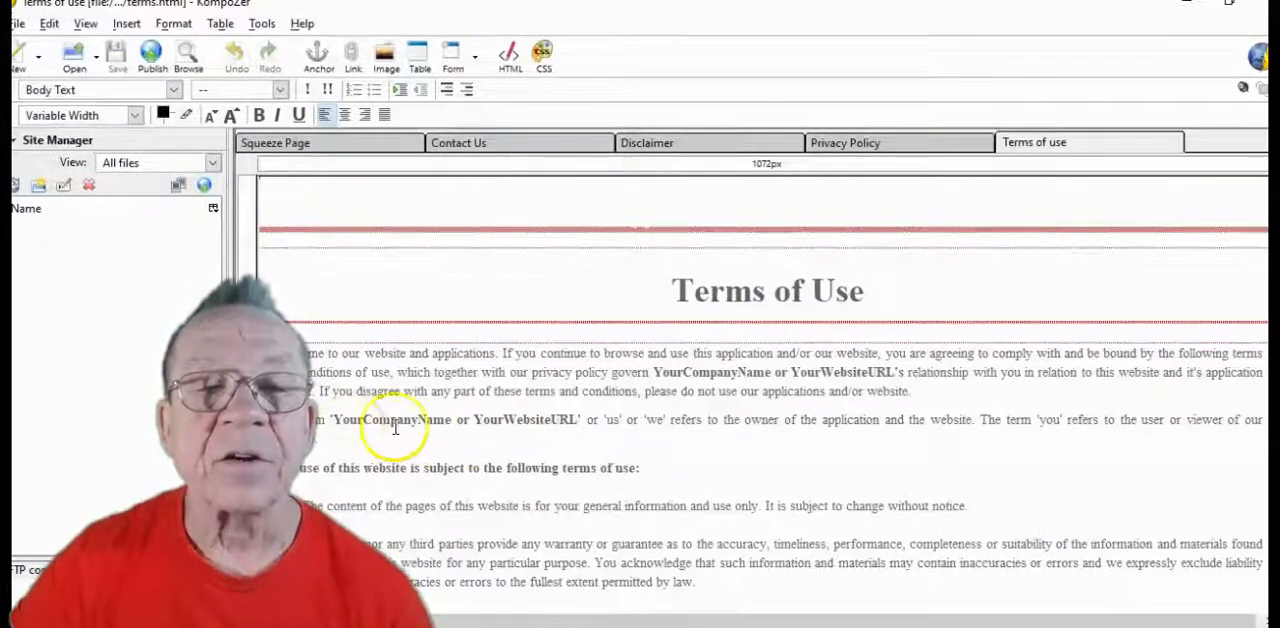
Set up a find and replace of the quoted 'YourCompanyName or YourWebsiteURL' placeholder with the site owner's domain name
click(575, 420)
drag(575, 420, 330, 419)
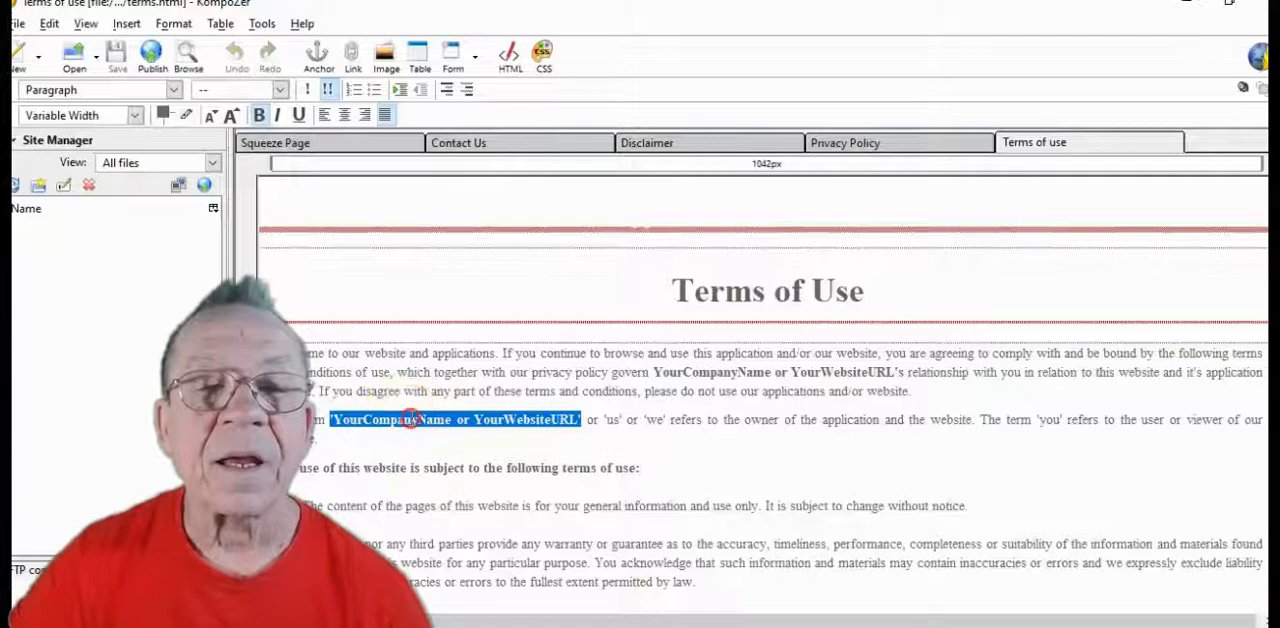
right_click(410, 420)
click(460, 480)
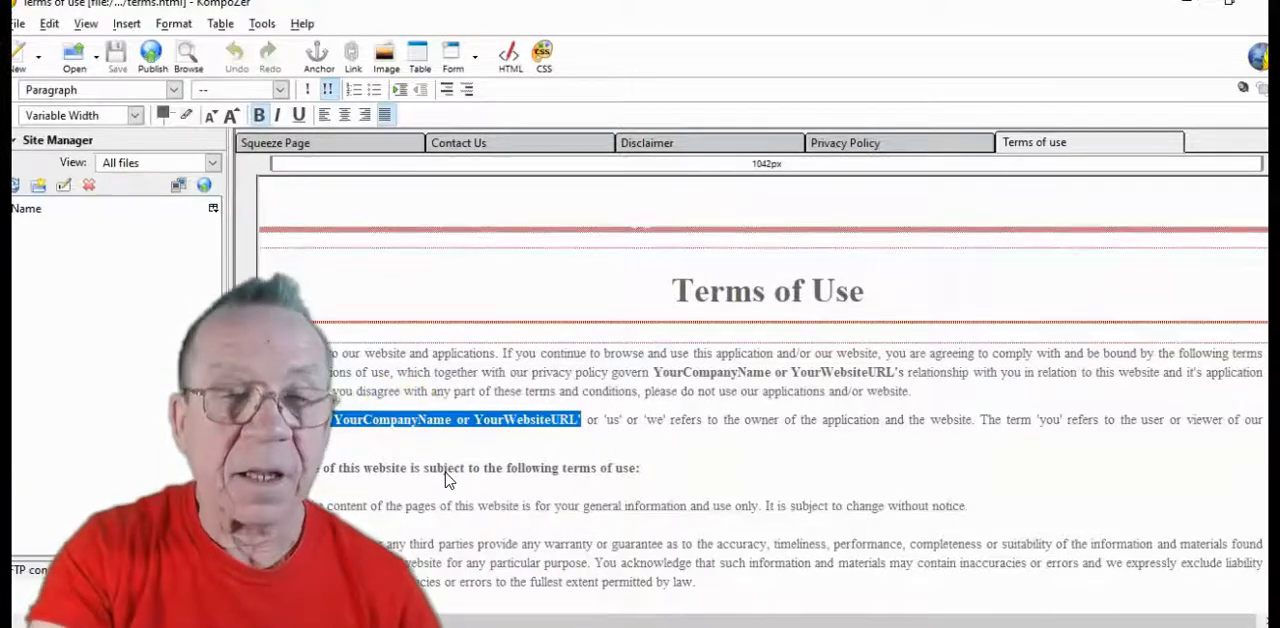
key(ctrl+f)
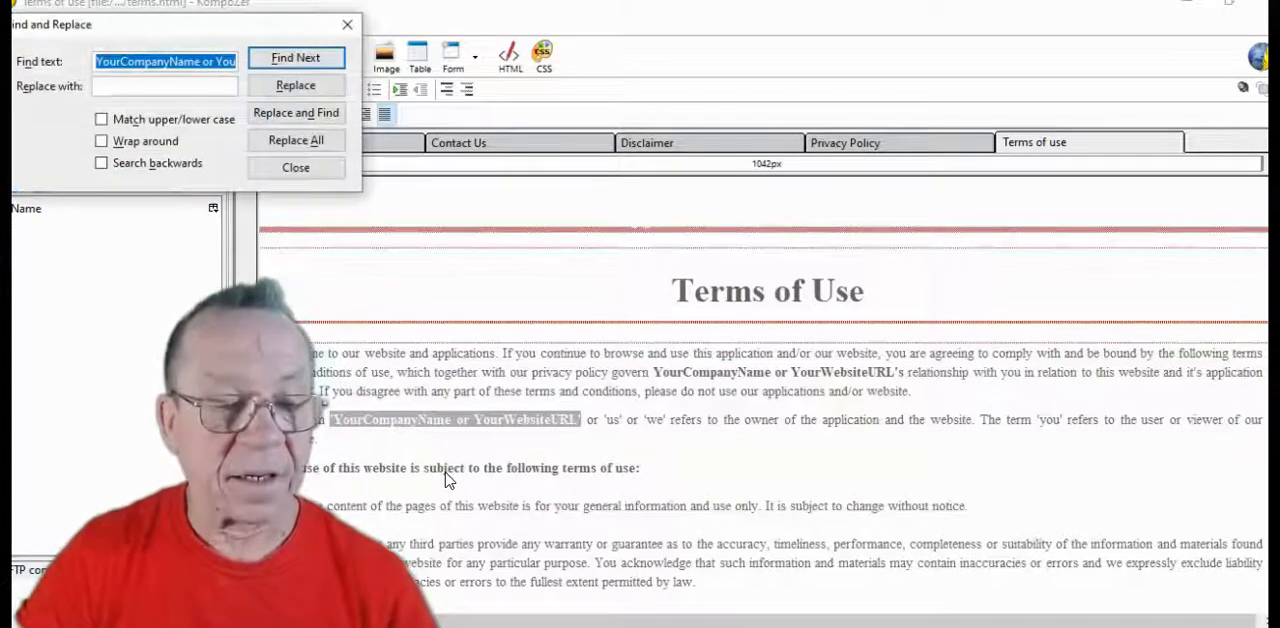
key(ctrl+v)
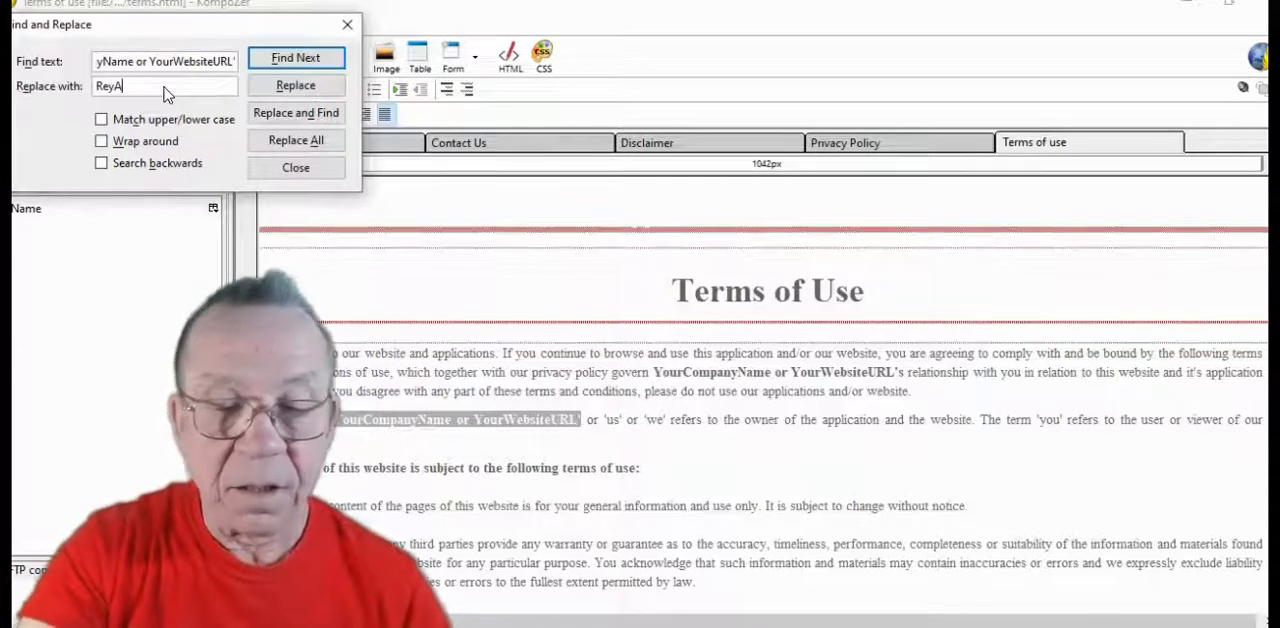
text(bert.com)
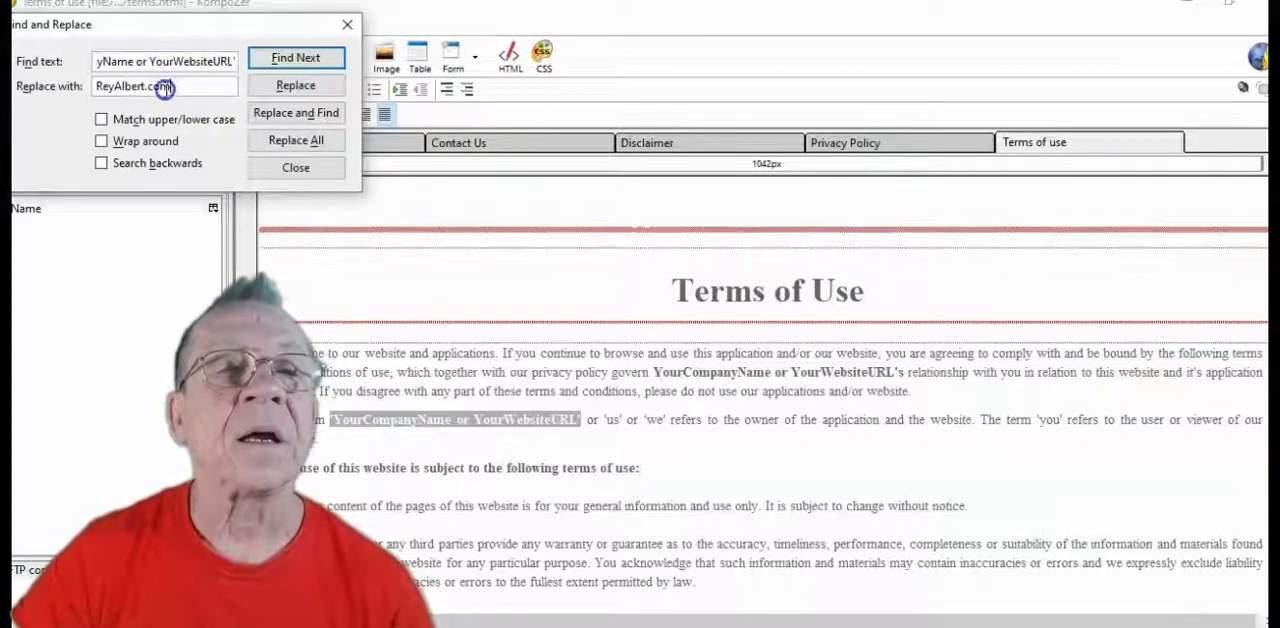
Copy the replacement domain, replace all matches of the placeholder, and paste the domain over "YourCompanyName or YourWebsiteURL's" in the welcome paragraph
drag(165, 88, 88, 88)
right_click(108, 90)
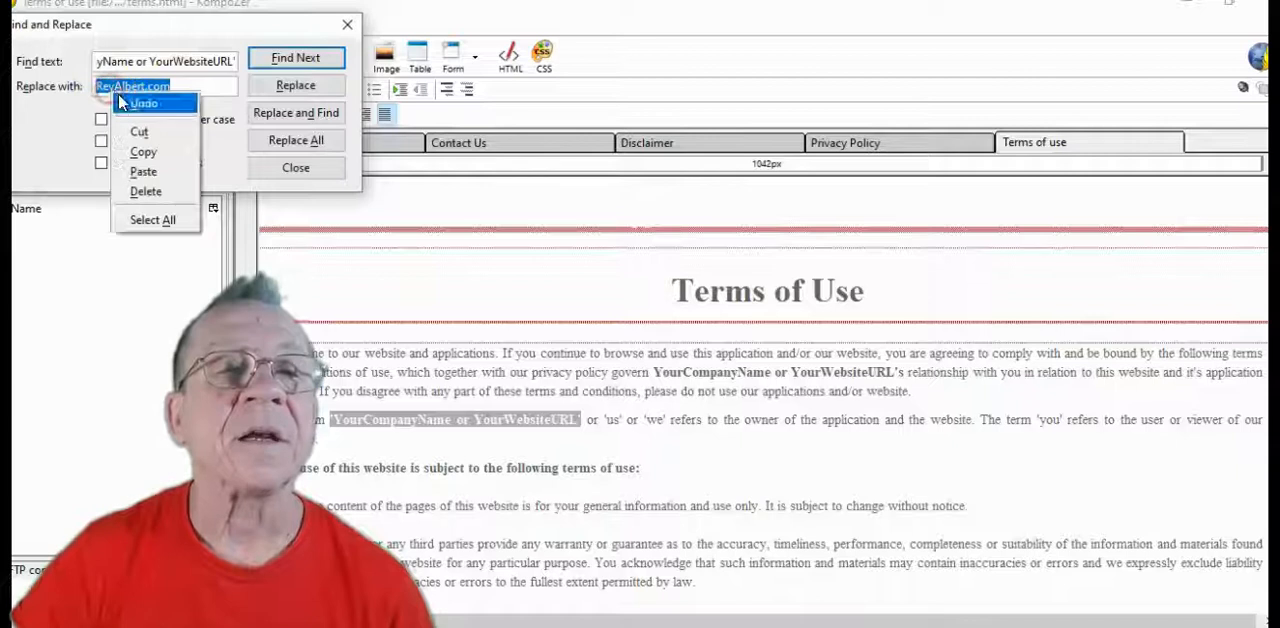
click(143, 151)
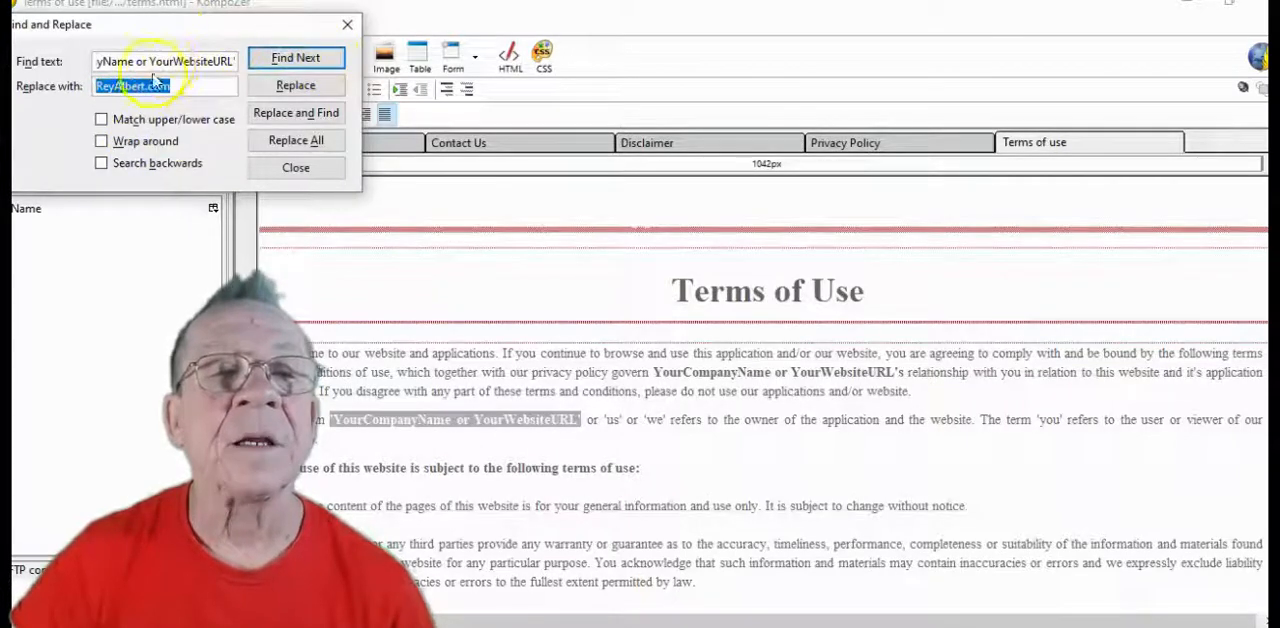
click(291, 146)
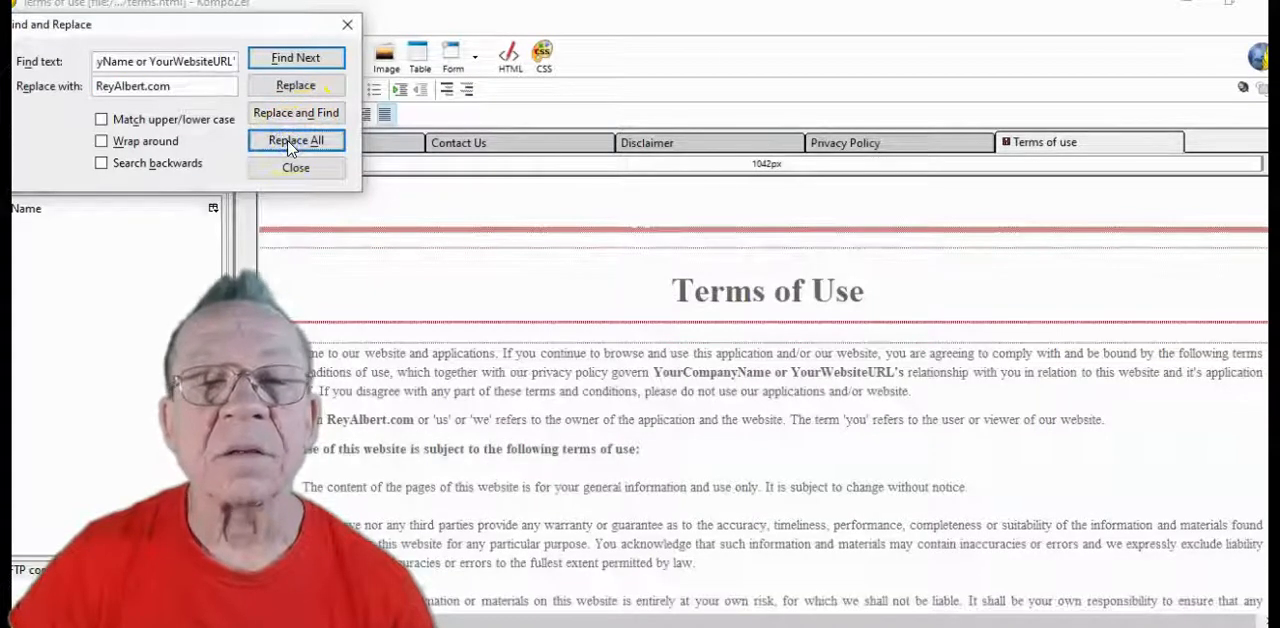
click(295, 166)
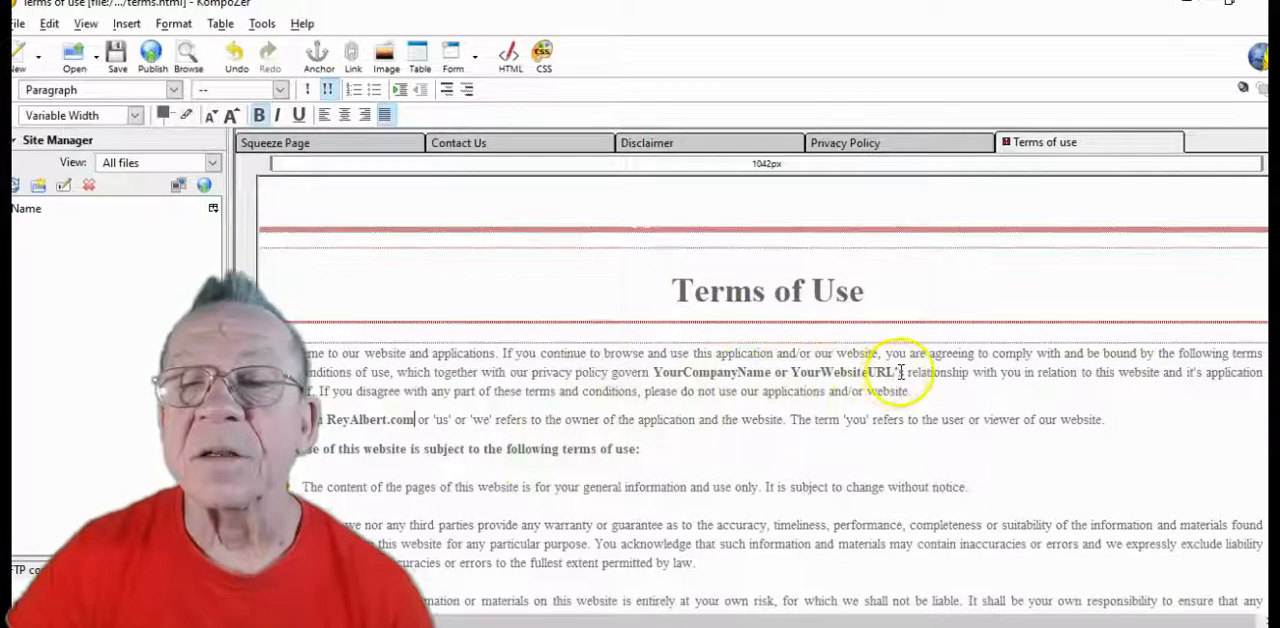
drag(899, 372, 654, 372)
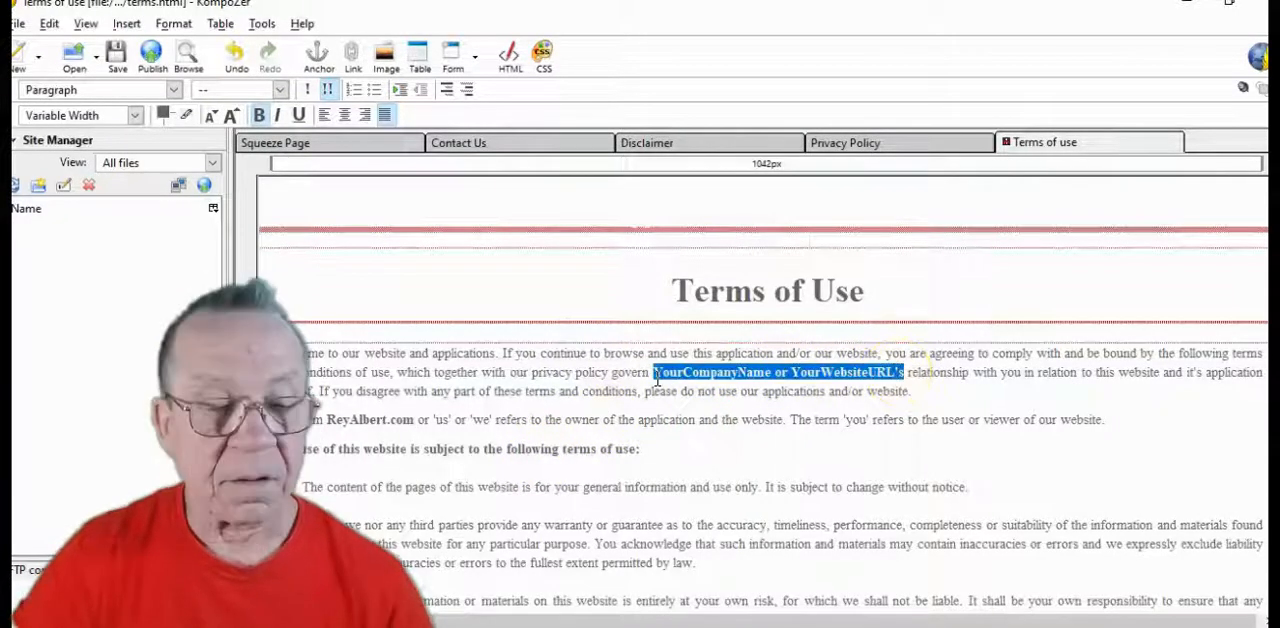
key(ctrl+v)
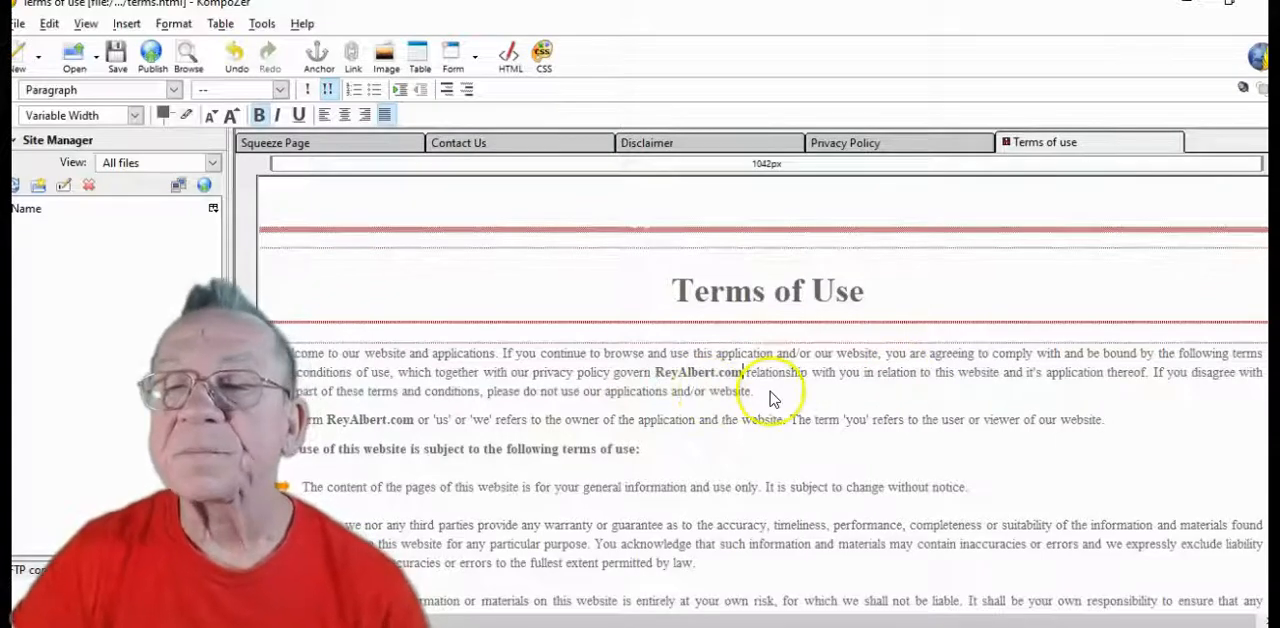
Delete the "To Your Success! Your Name" sign-off text from the box above the Terms of Use footer links
scroll(770, 398, down, 1)
scroll(770, 400, down, 3)
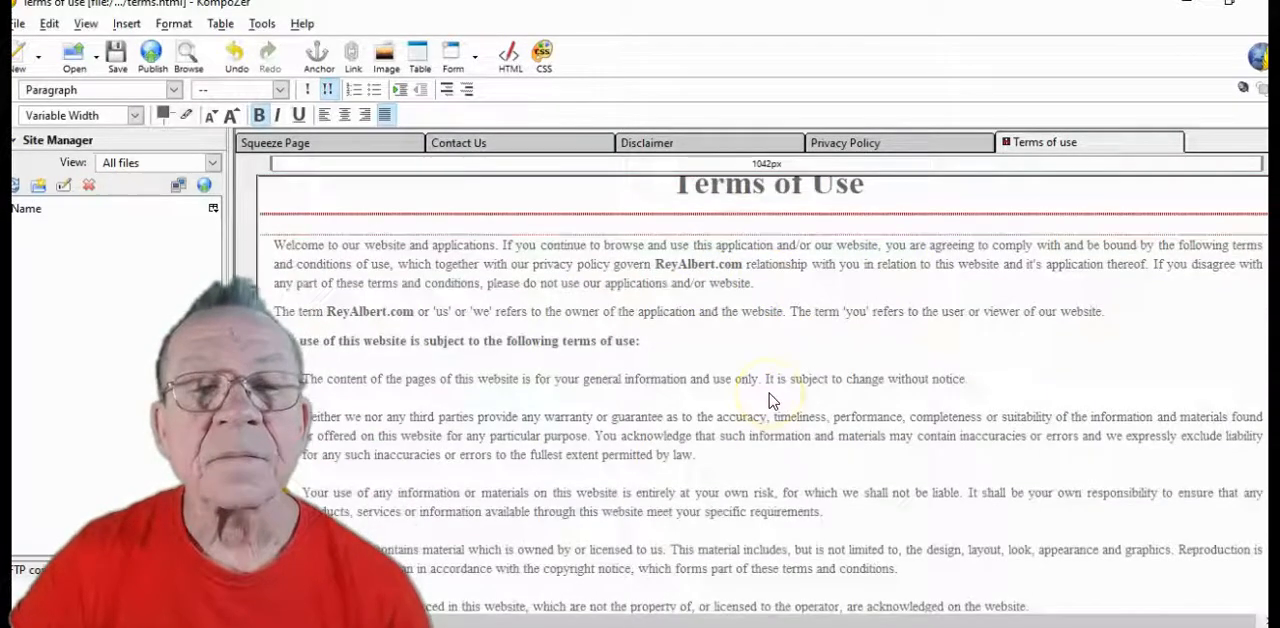
scroll(771, 400, down, 4)
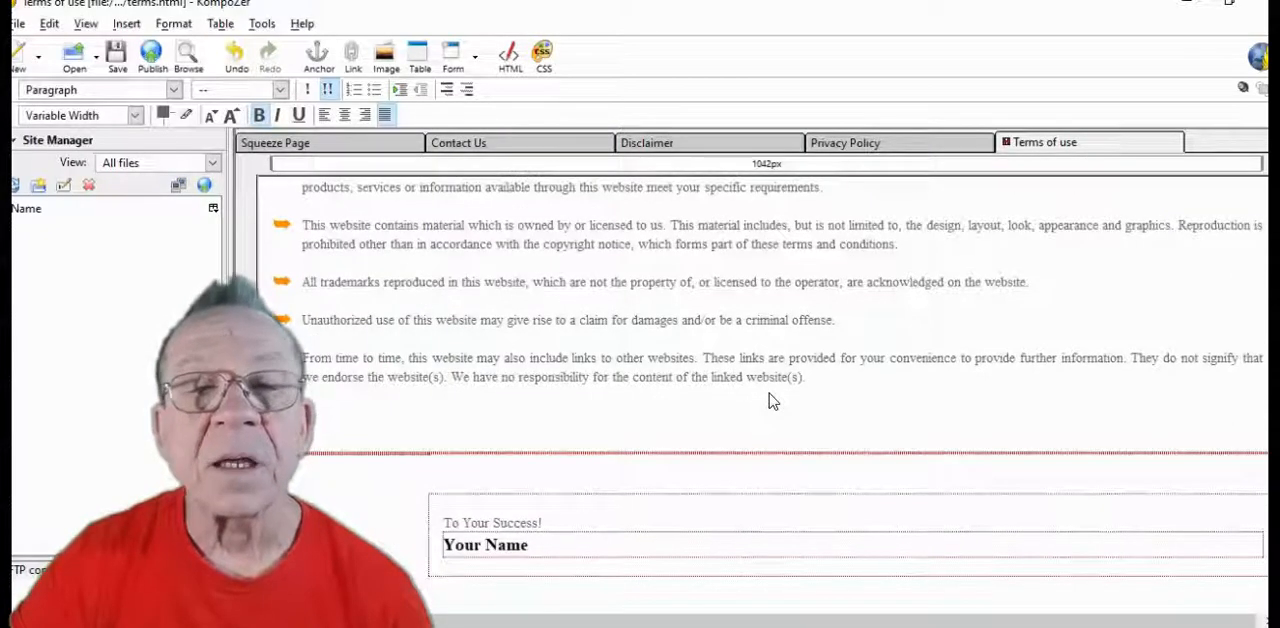
click(581, 549)
key(BackSpace)
key(BackSpace)
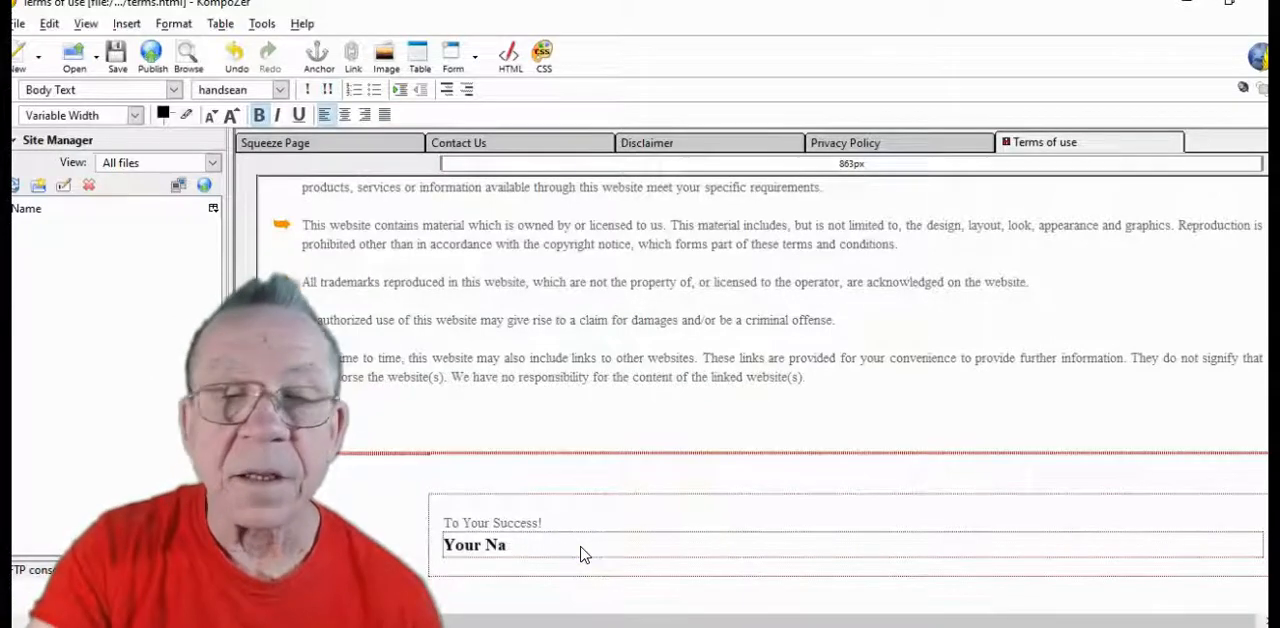
key(BackSpace)
key(BackSpace)
key(BackSpace)
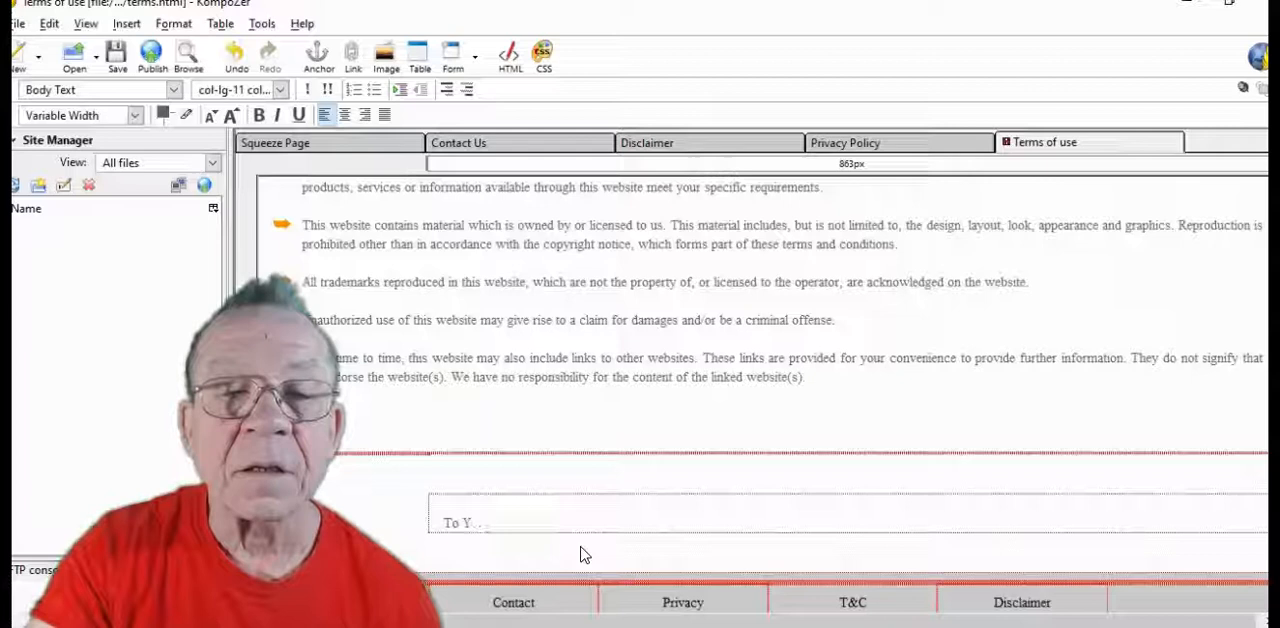
key(BackSpace)
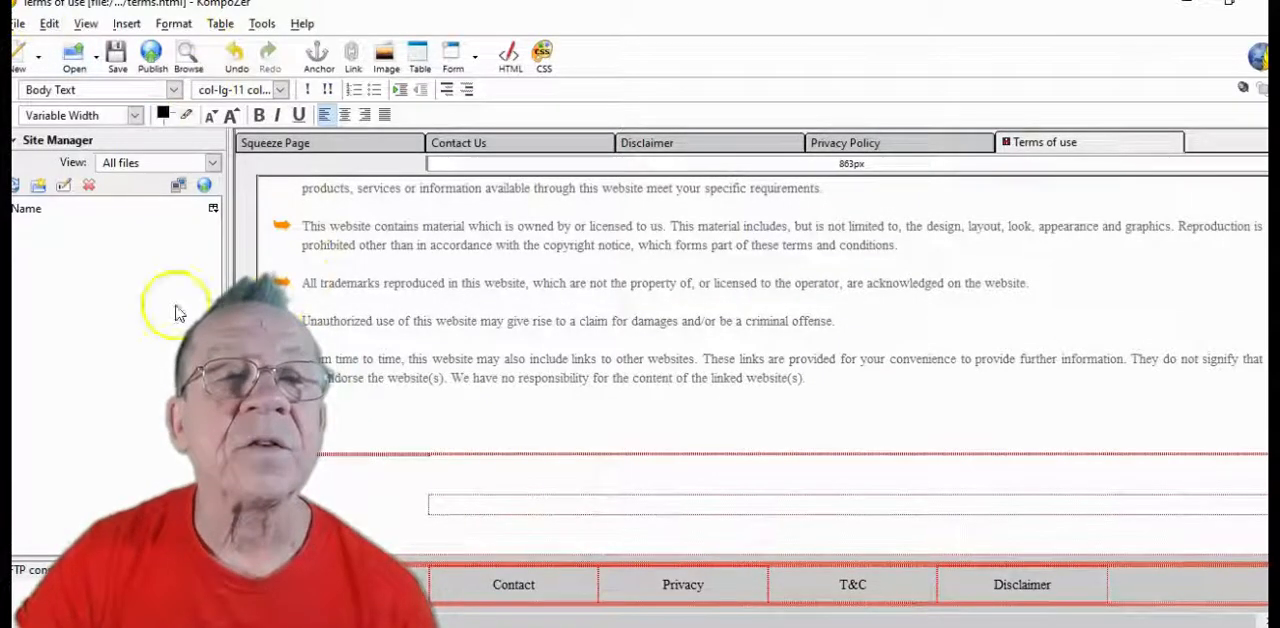
Start inserting an image in the emptied box without alternate text, using "To Your Success" from the DarkBlue images folder
click(387, 55)
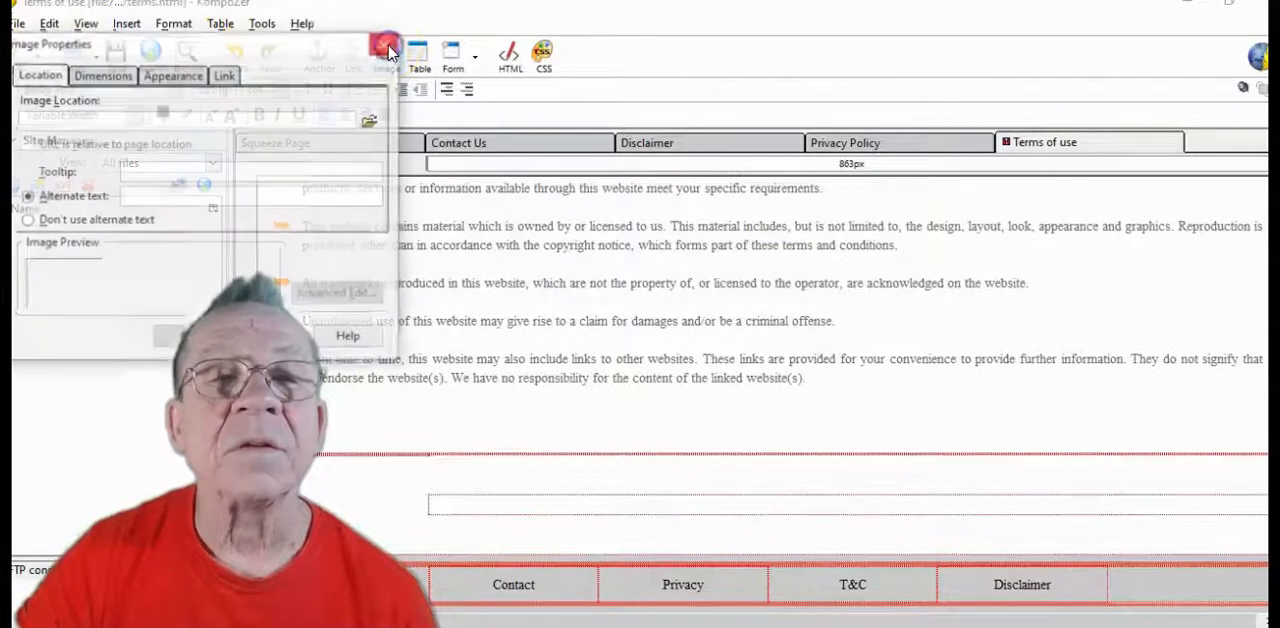
click(26, 221)
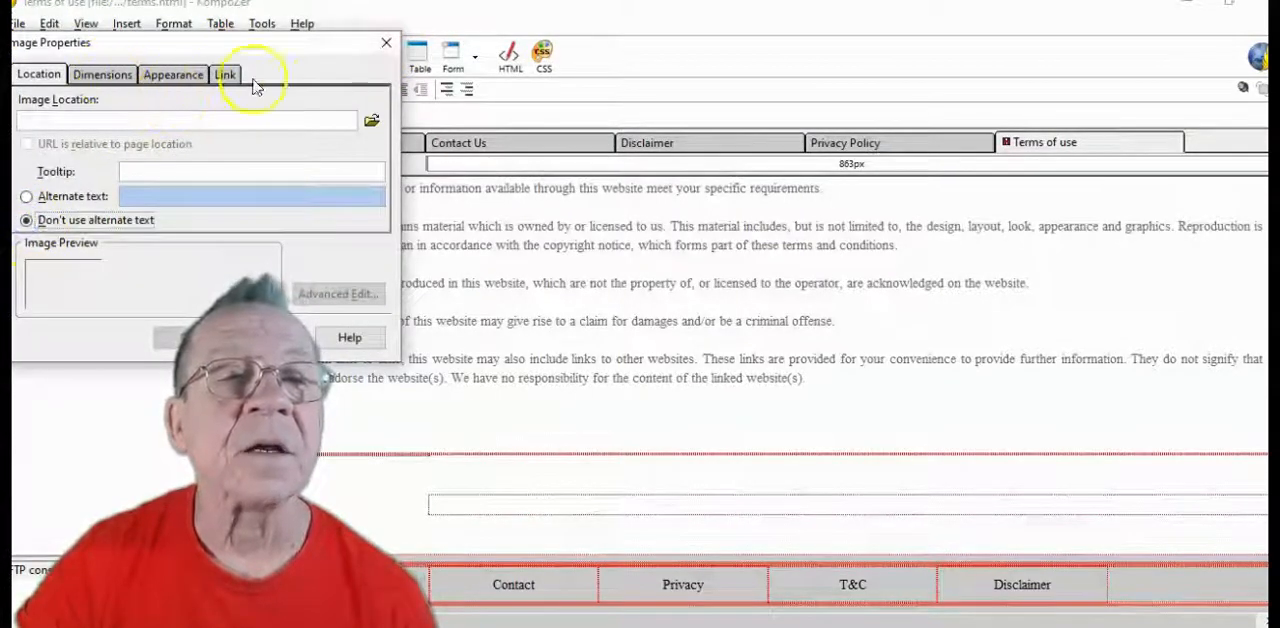
click(371, 120)
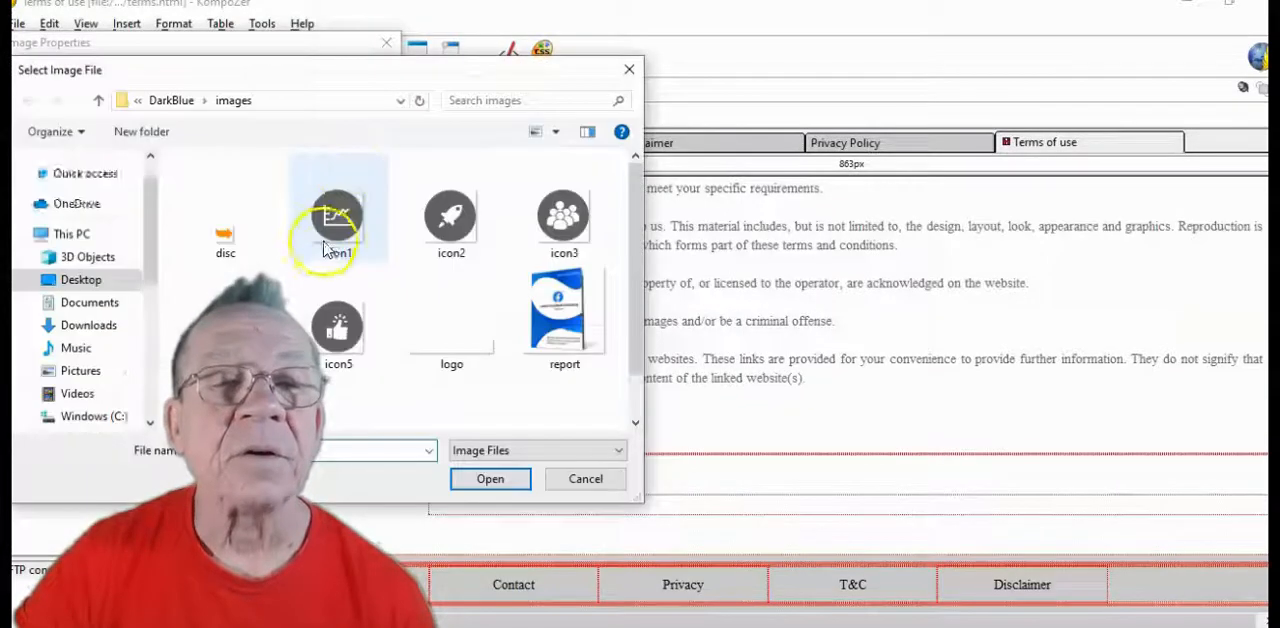
scroll(391, 280, down, 1)
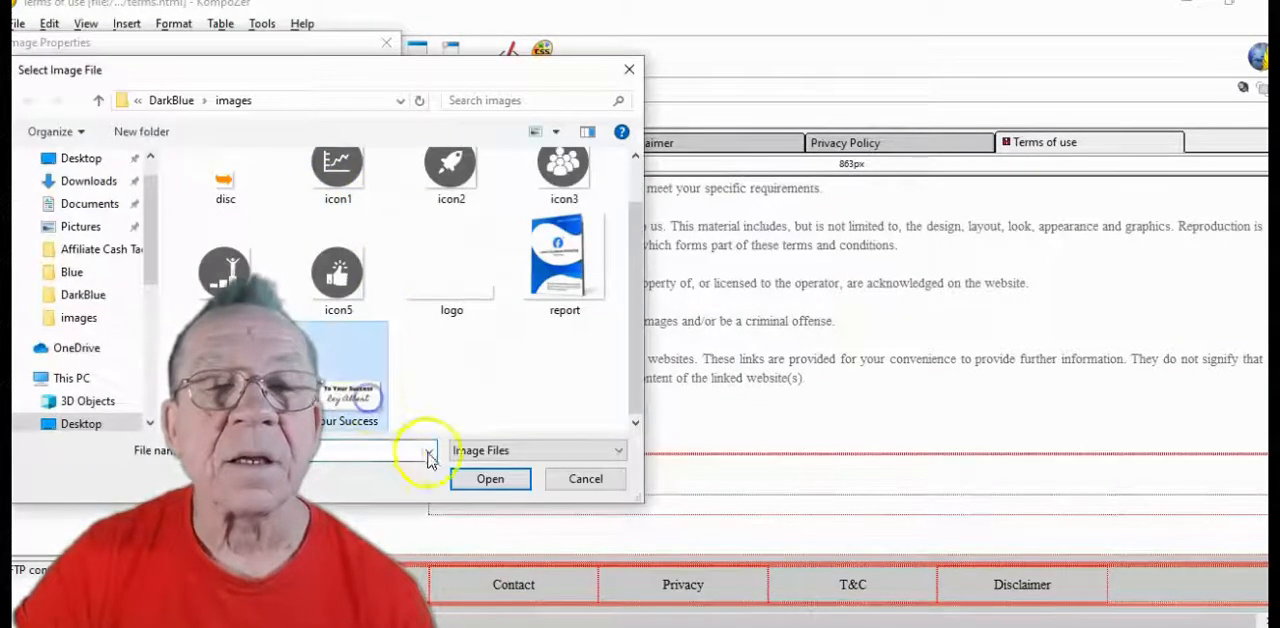
click(490, 478)
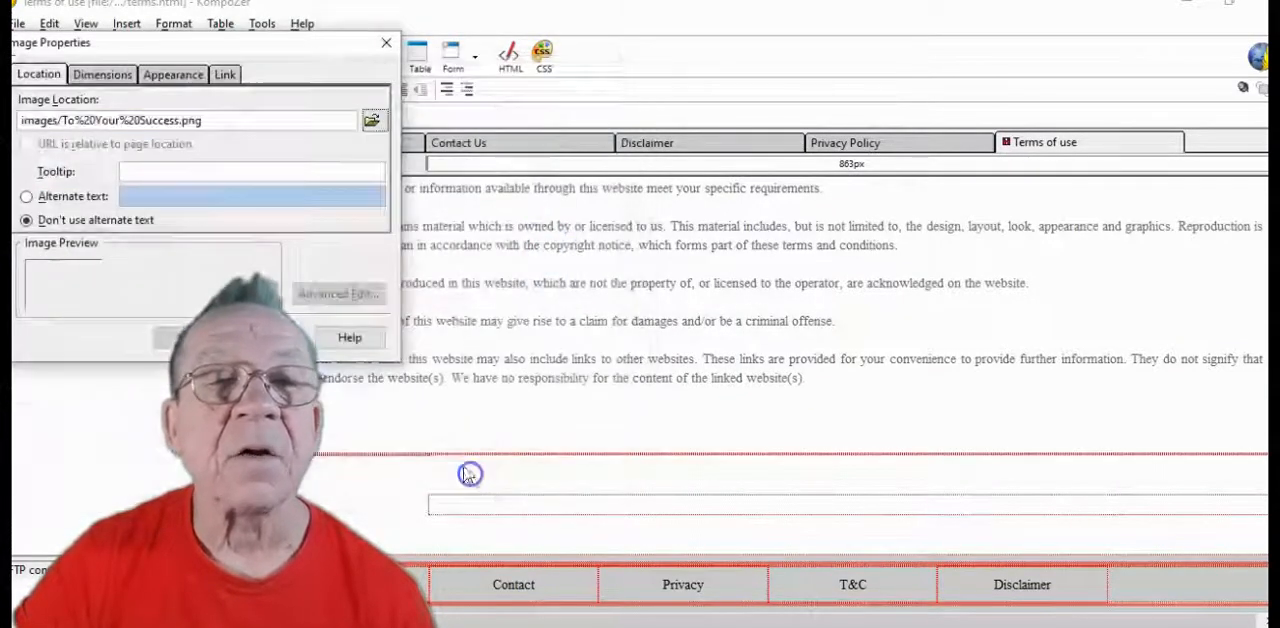
Insert the signature image at a constrained custom width of 400 pixels and save the Terms of Use page
click(110, 76)
click(27, 126)
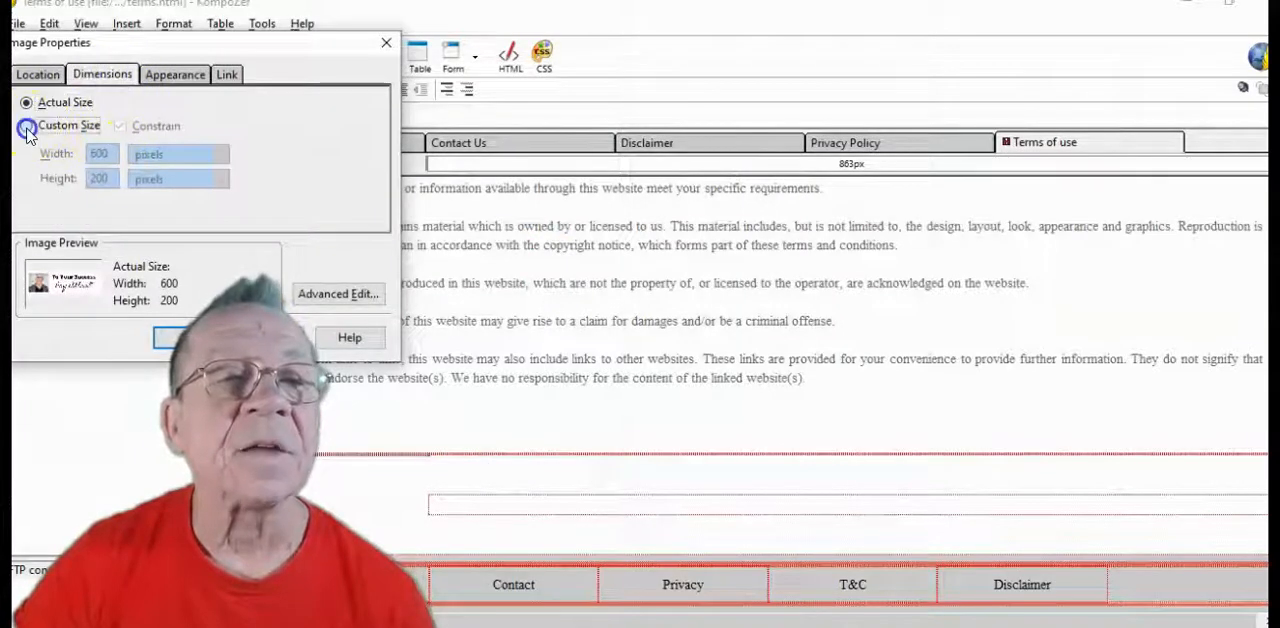
double_click(98, 153)
text(400)
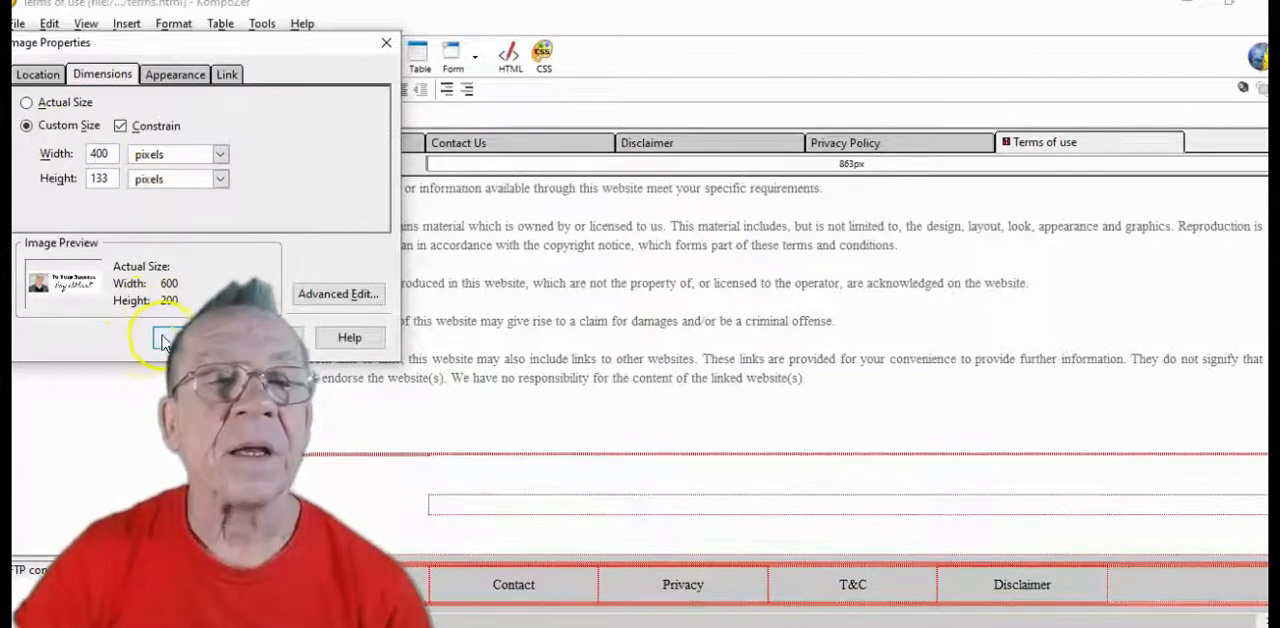
click(165, 339)
scroll(760, 490, down, 2)
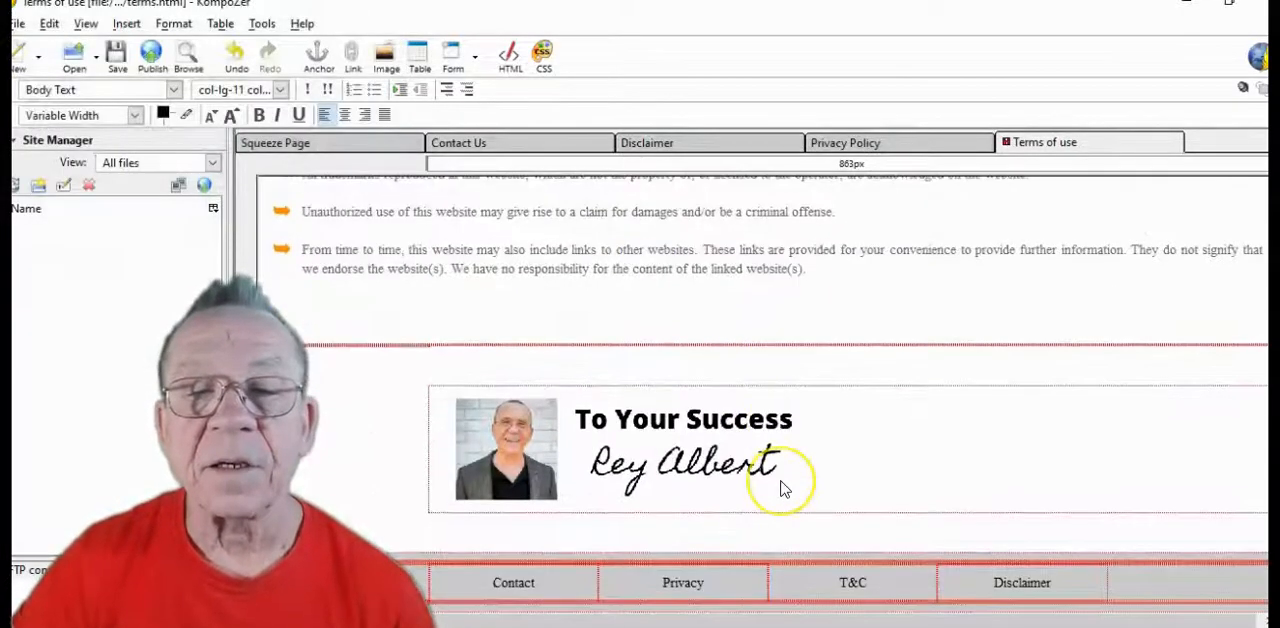
scroll(775, 485, up, 6)
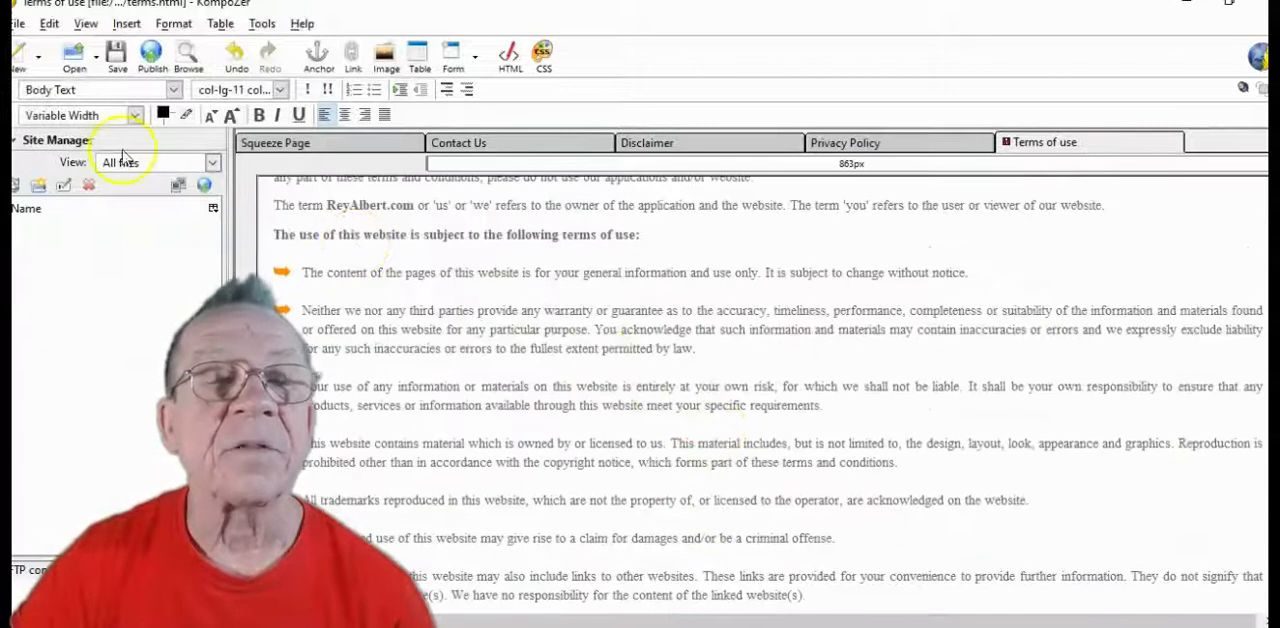
click(116, 55)
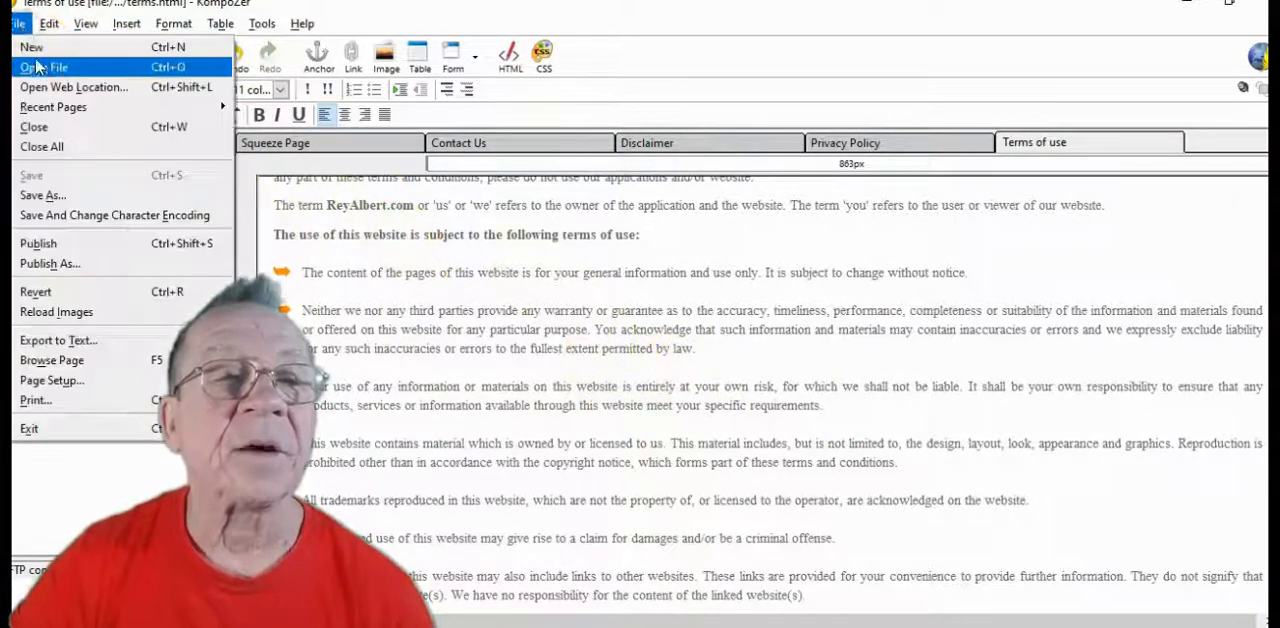
click(40, 67)
drag(320, 27, 741, 205)
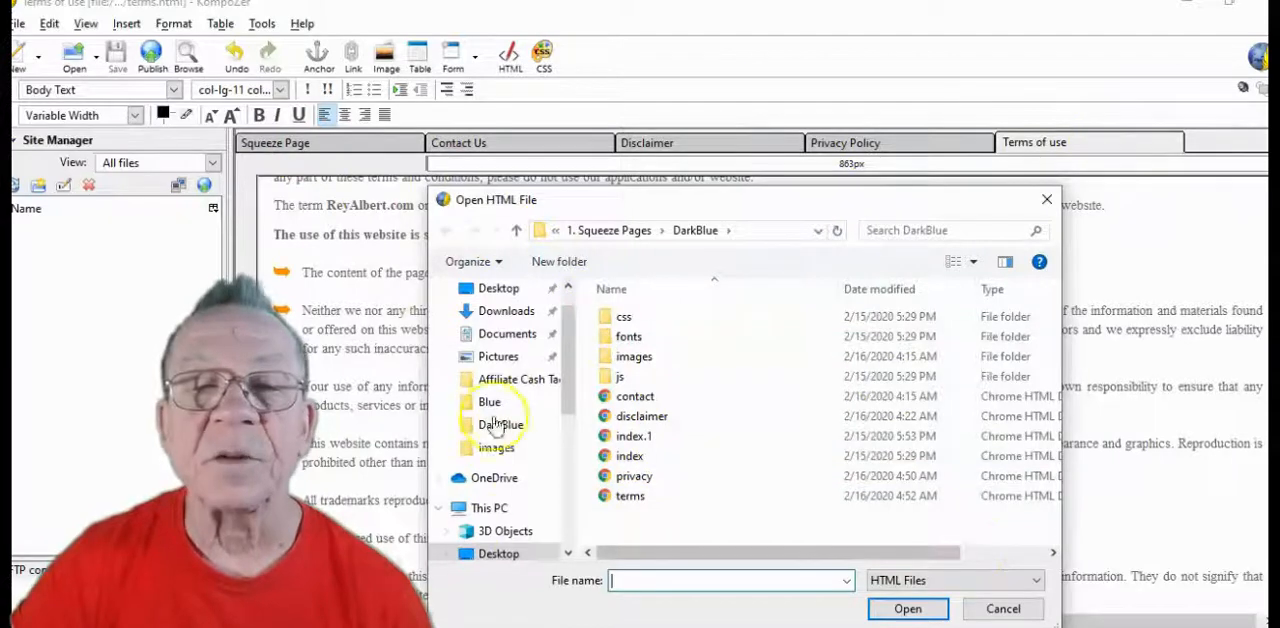
key(Escape)
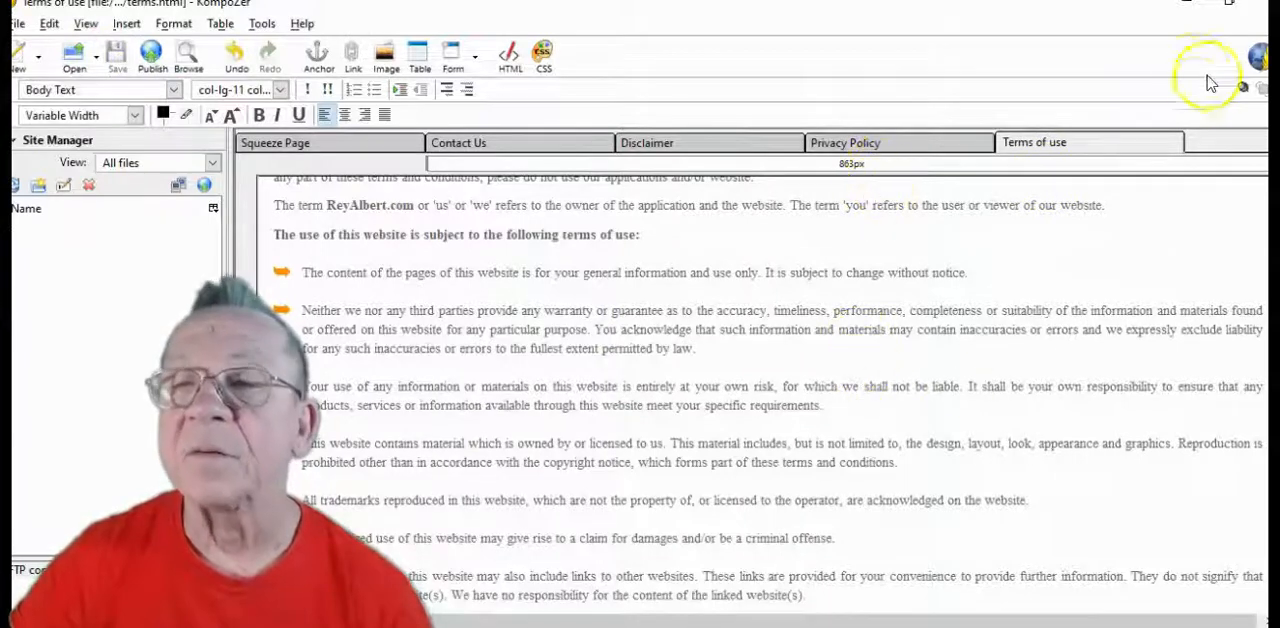
Leave the KompoZer window for the desktop and launch the FileZilla client
click(1262, 12)
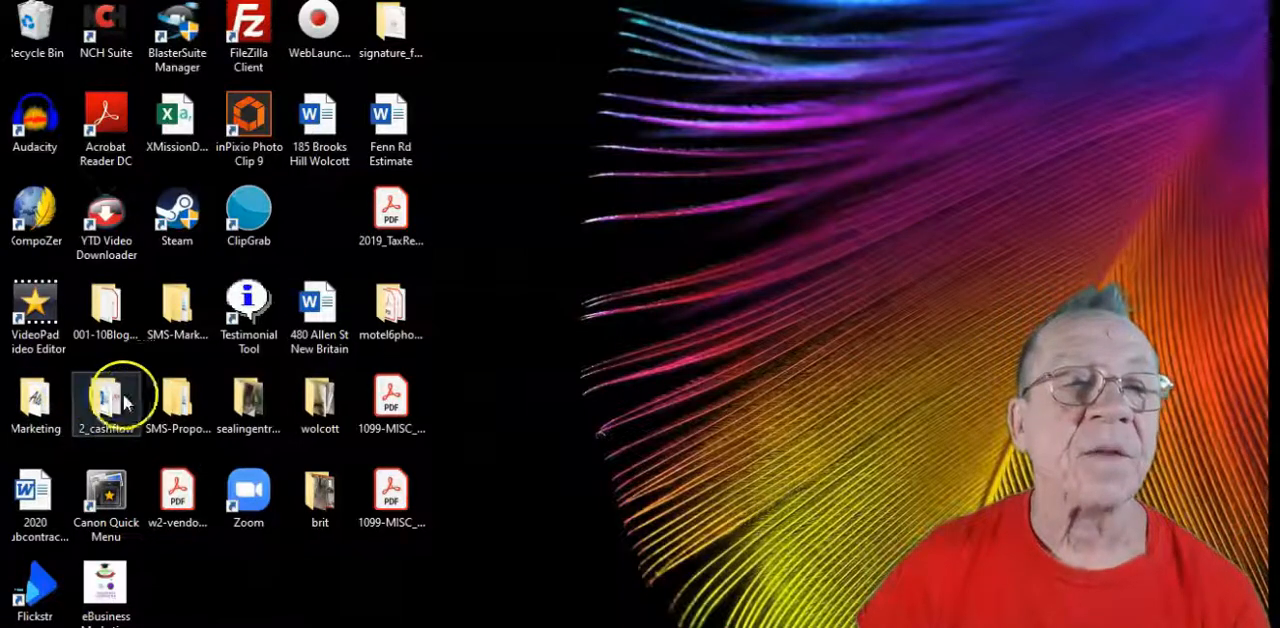
double_click(252, 60)
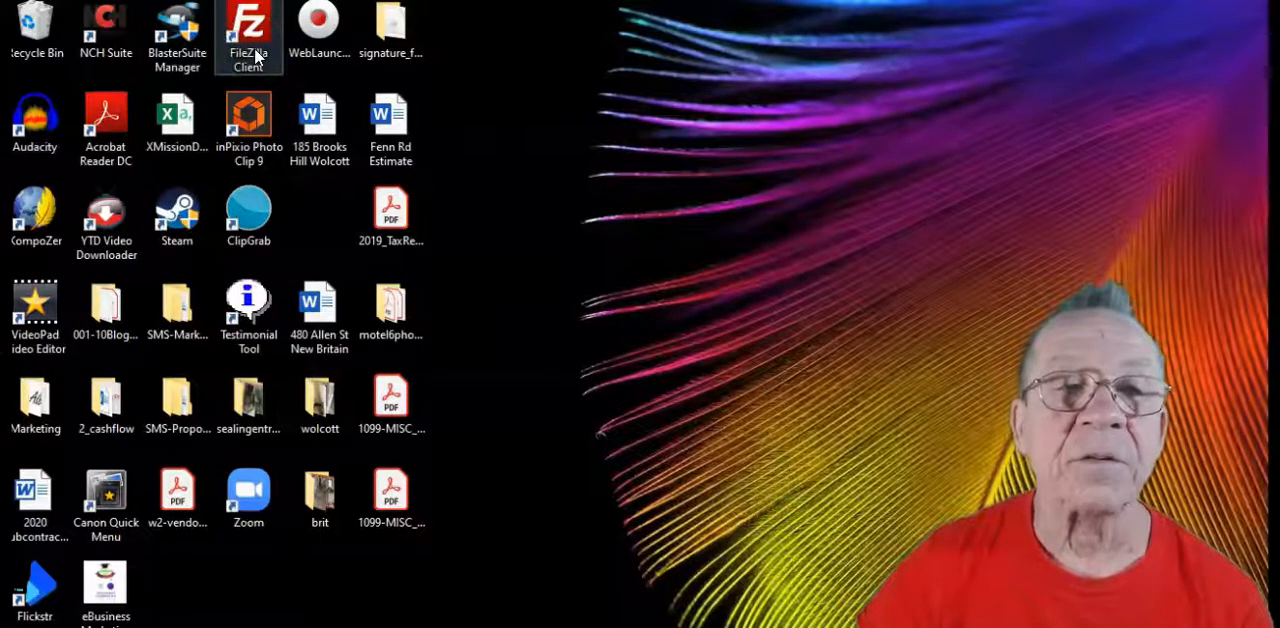
double_click(250, 62)
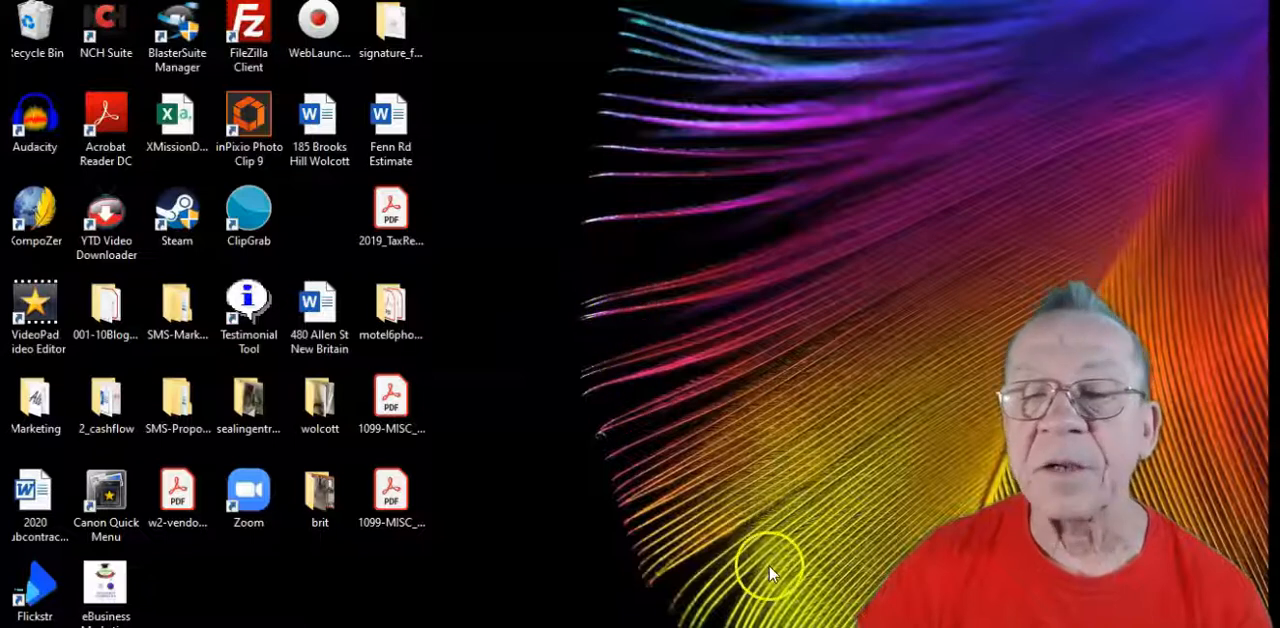
double_click(255, 27)
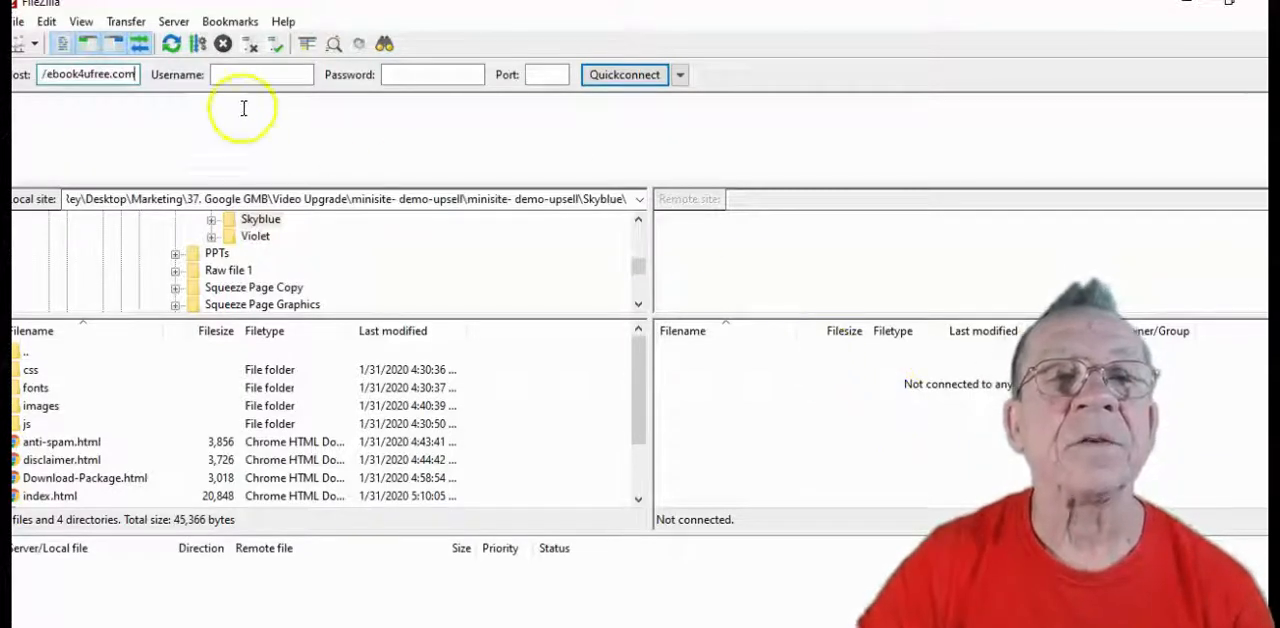
Connect to the ebook4ufree.com host, filling in the account username and the account password
click(261, 77)
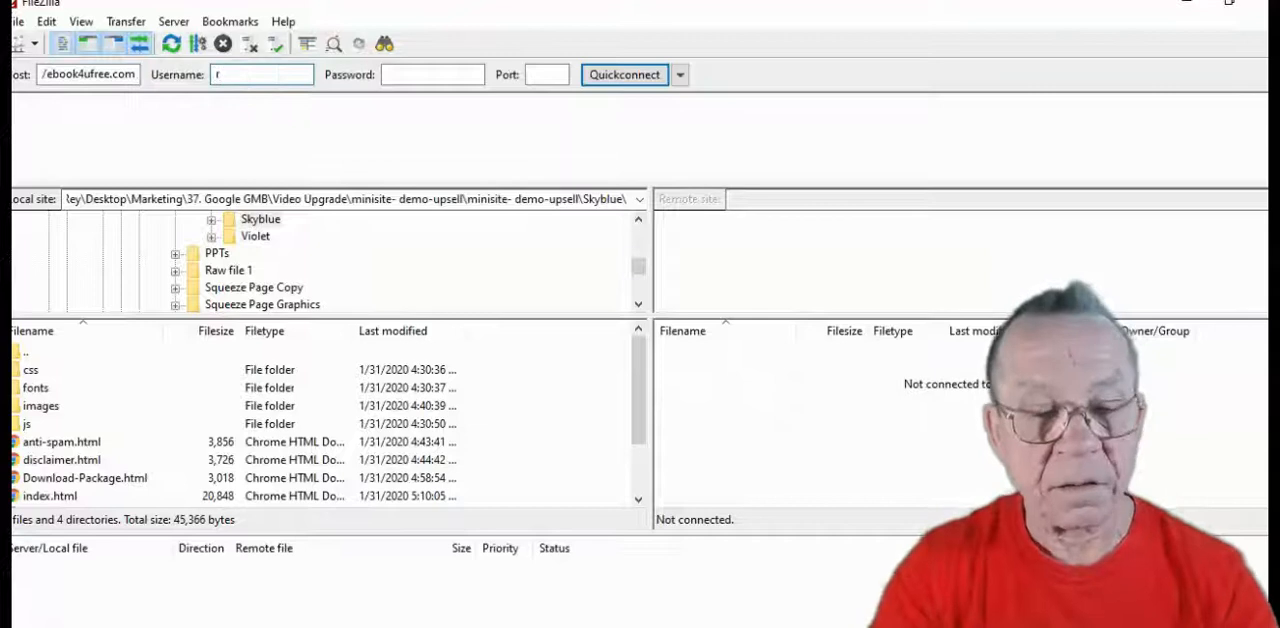
click(407, 75)
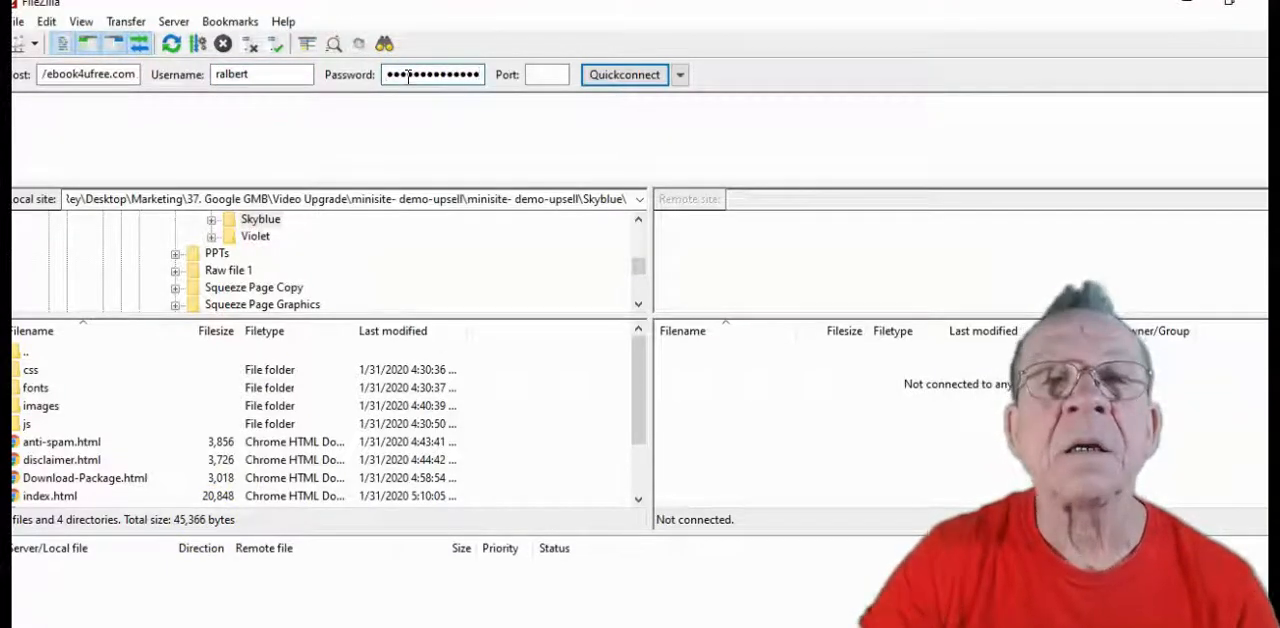
click(627, 76)
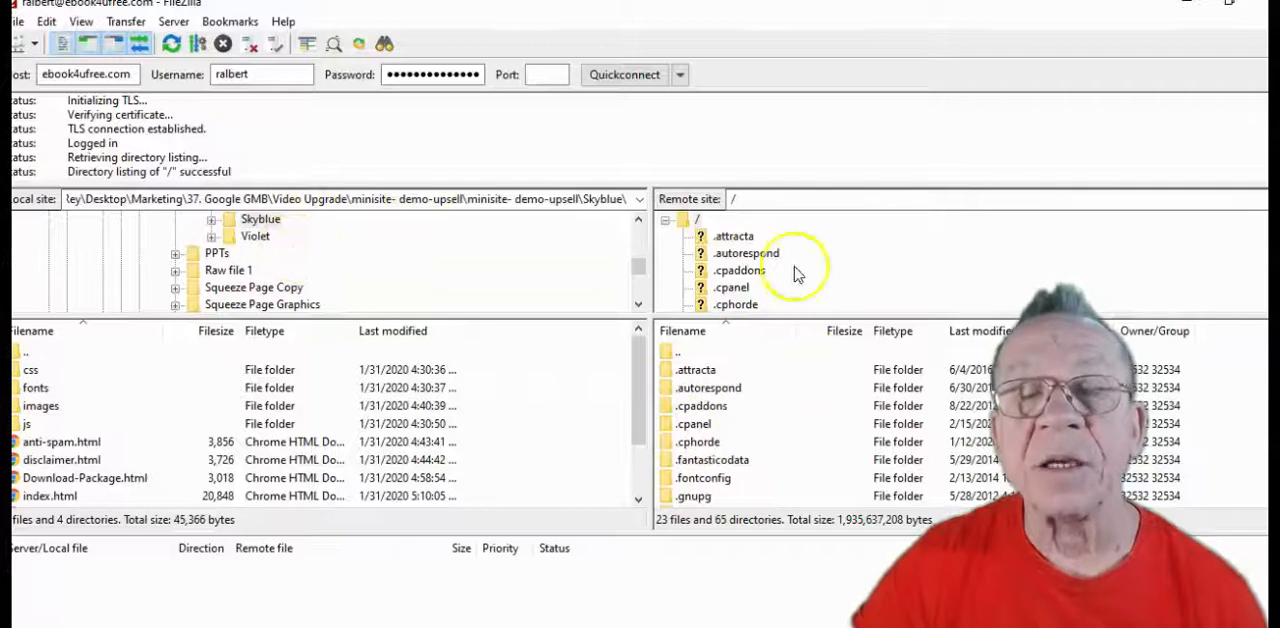
Open the reyalbert.com folder inside public_html in the remote site's directory tree
scroll(783, 251, down, 2)
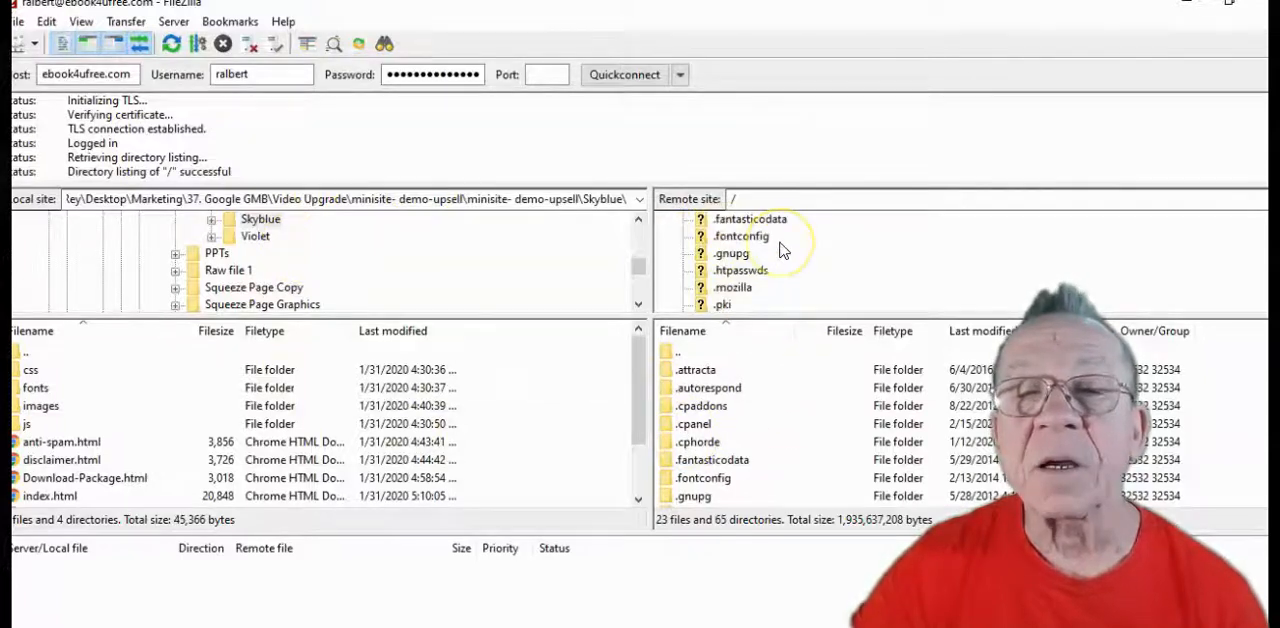
scroll(783, 251, down, 5)
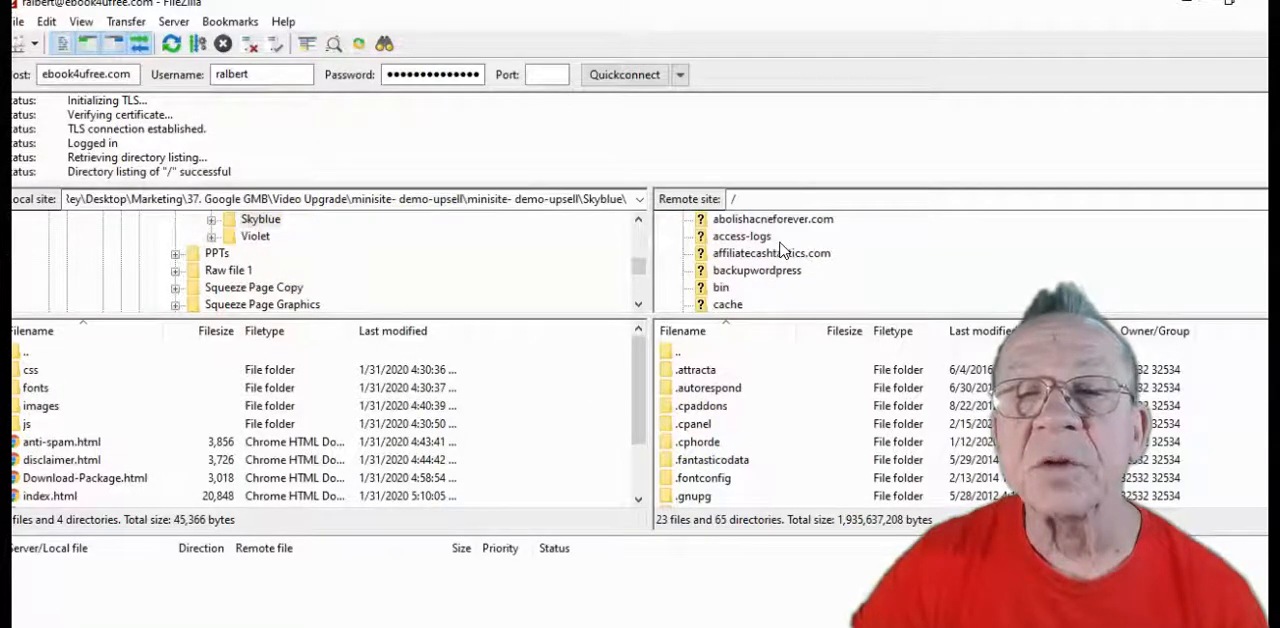
scroll(767, 305, down, 3)
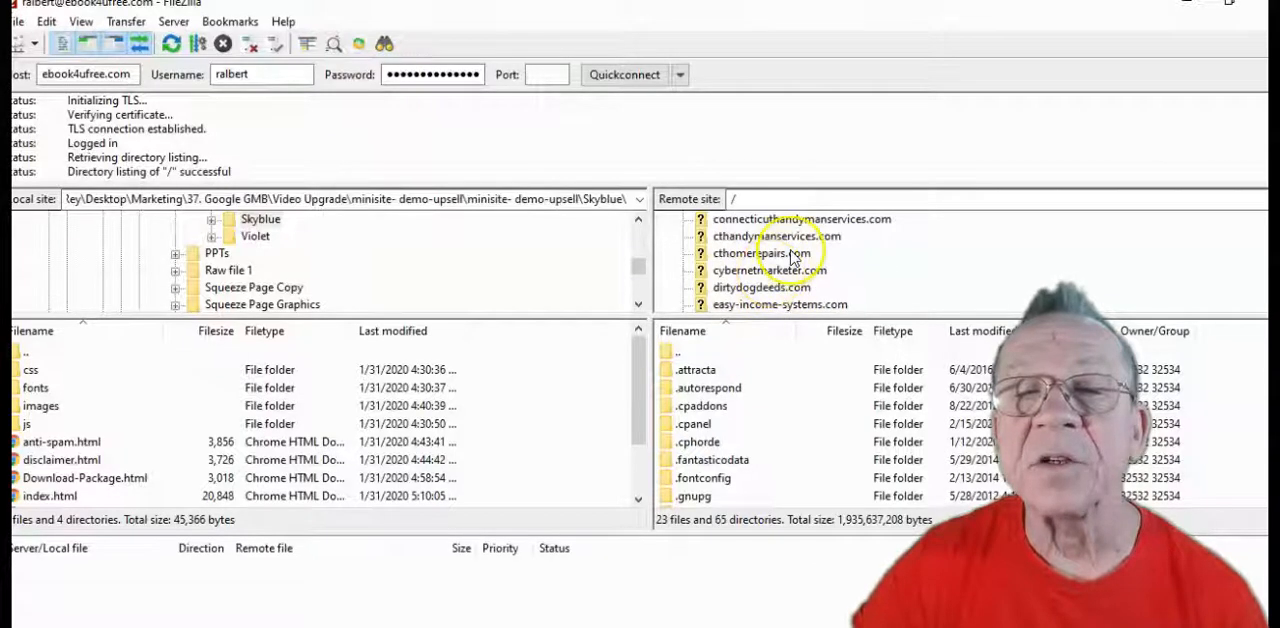
scroll(793, 258, down, 5)
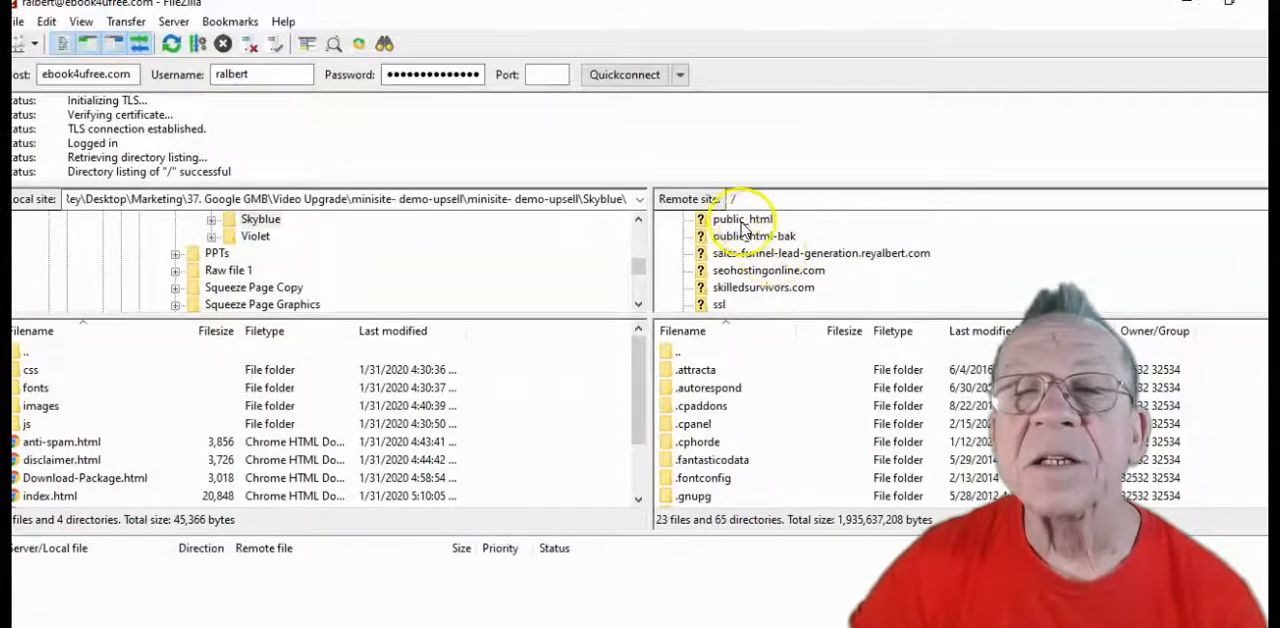
click(705, 224)
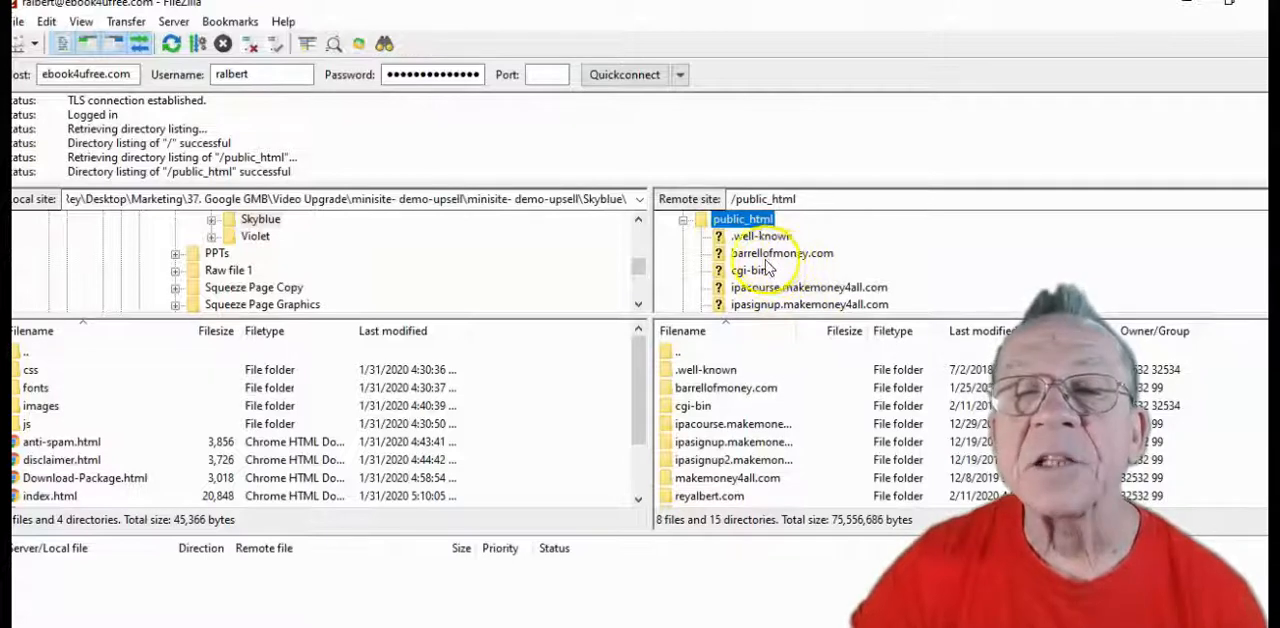
scroll(772, 272, down, 2)
scroll(775, 268, up, 1)
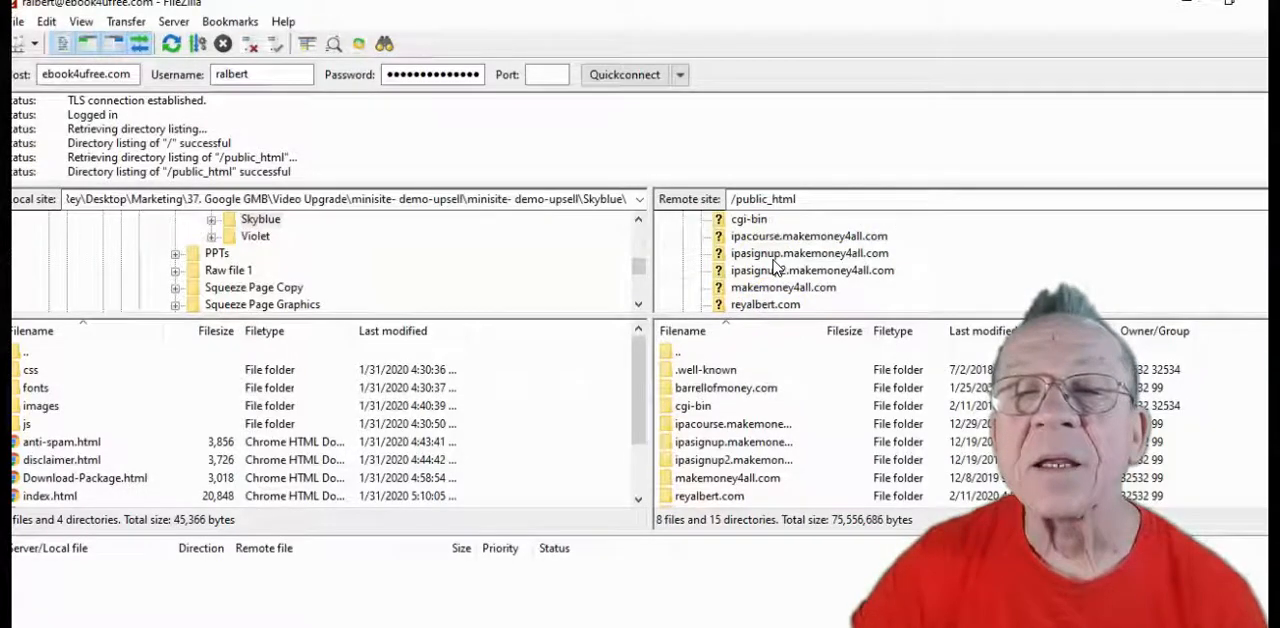
scroll(775, 268, down, 1)
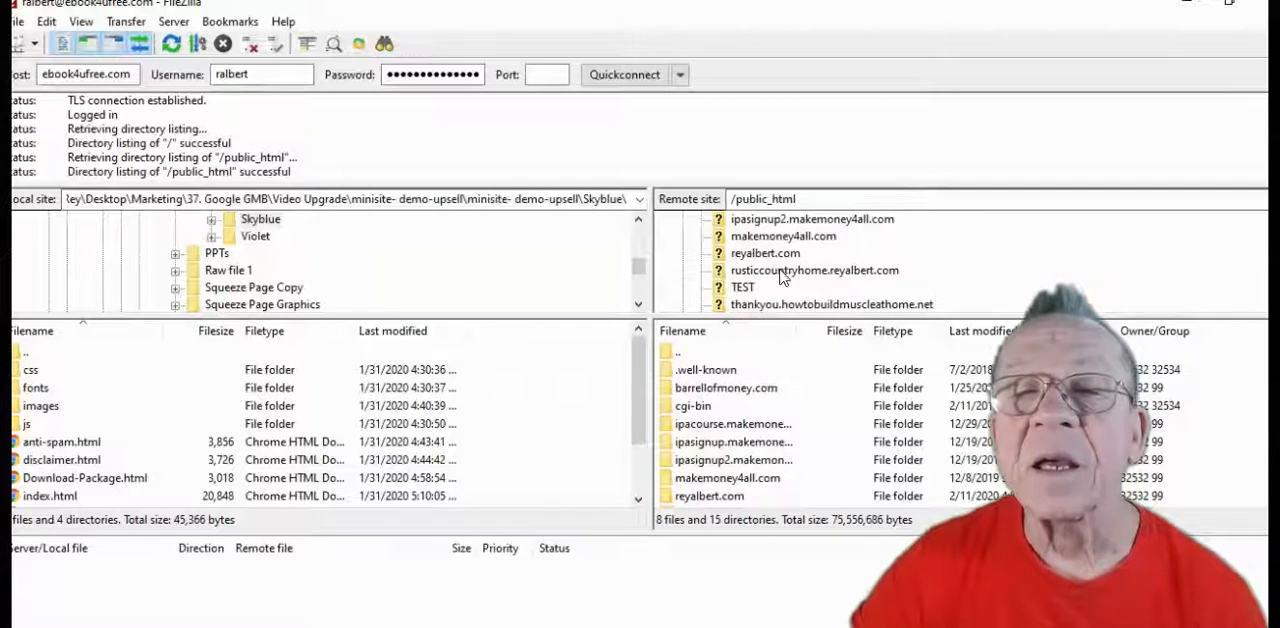
click(726, 256)
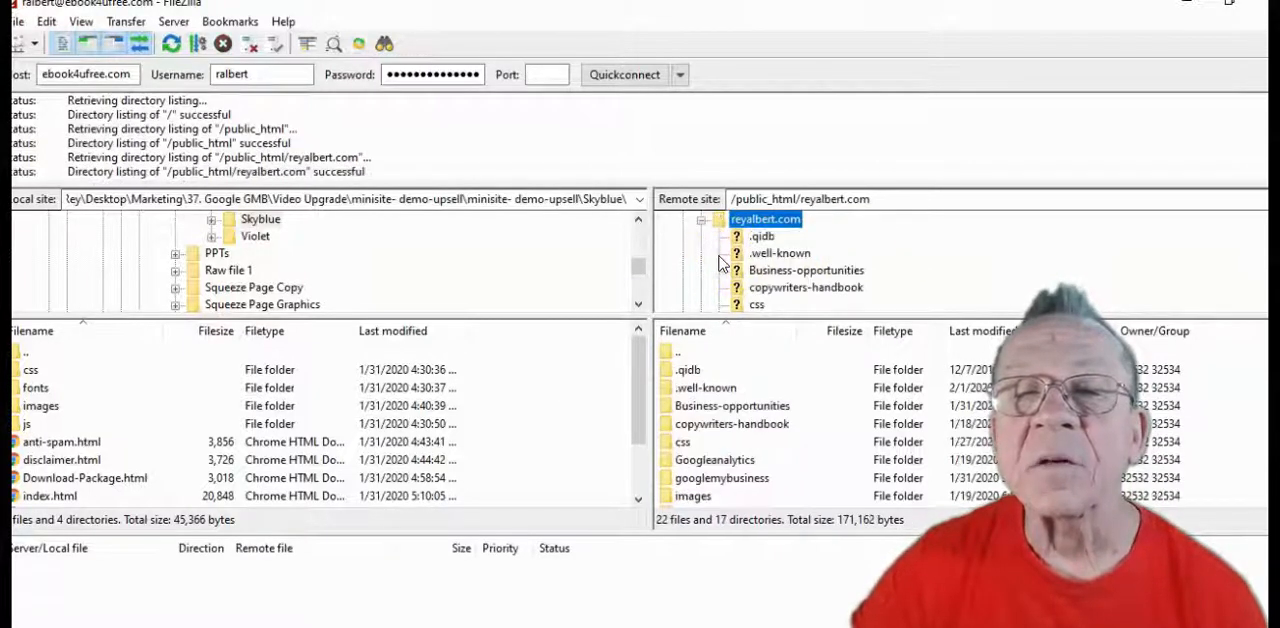
Create a directory named latestfacebookmarketing inside the remote reyalbert.com folder and open it
scroll(737, 373, down, 6)
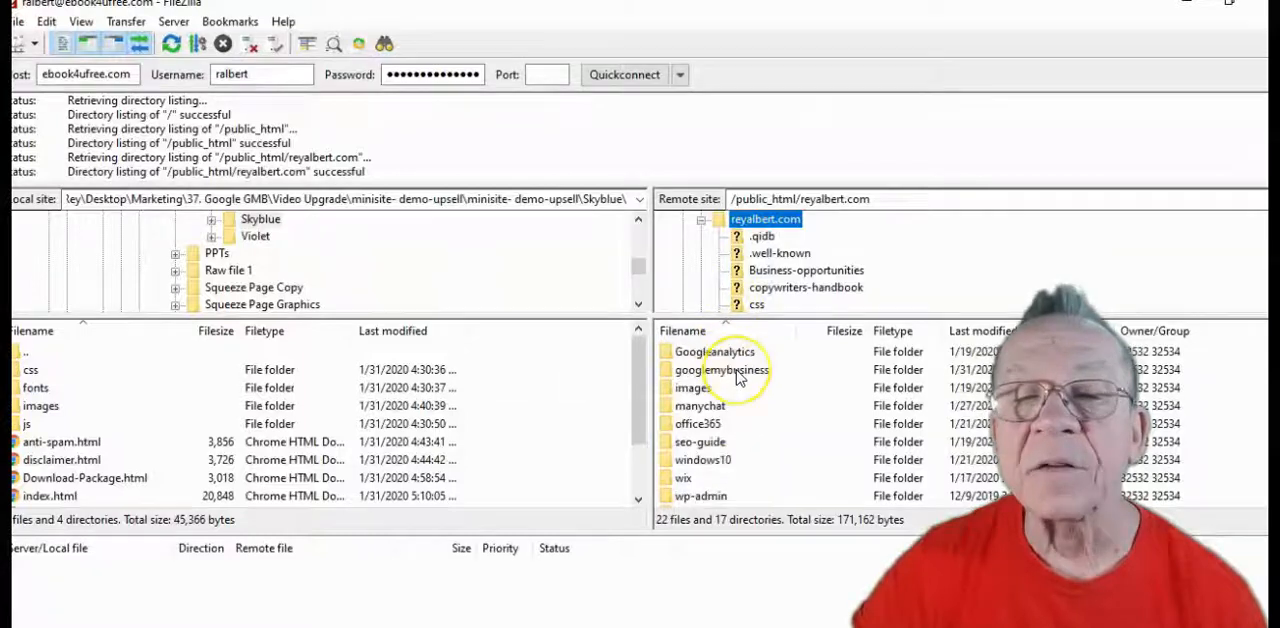
scroll(737, 375, up, 7)
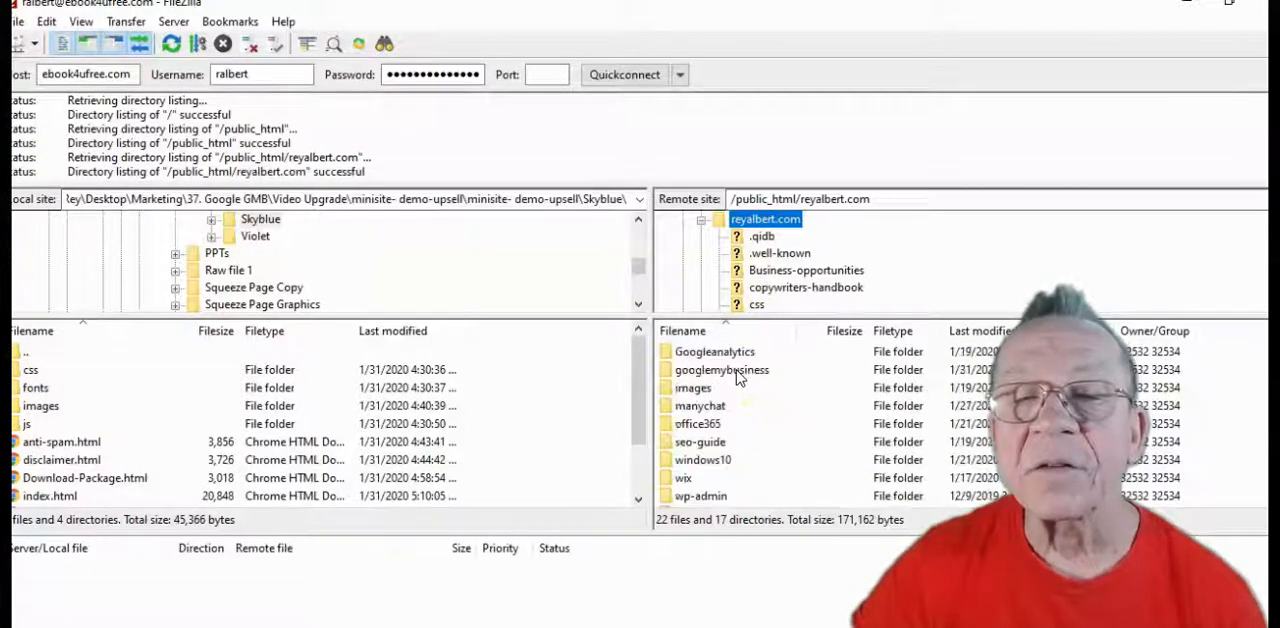
scroll(737, 375, down, 1)
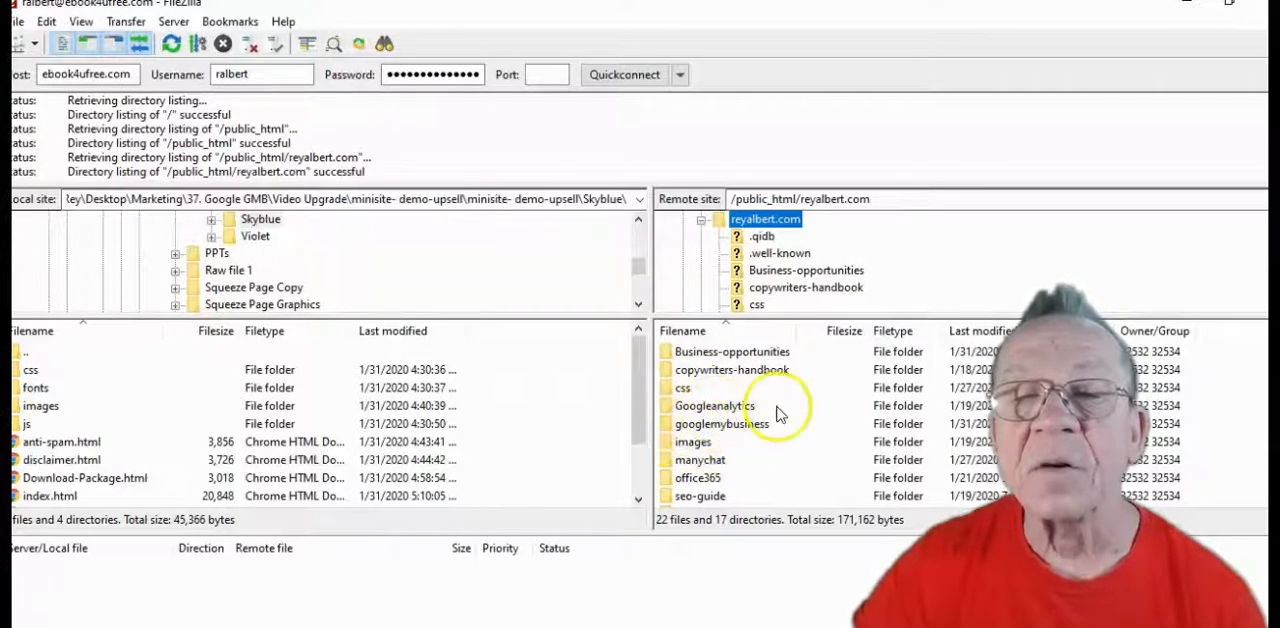
scroll(728, 415, up, 1)
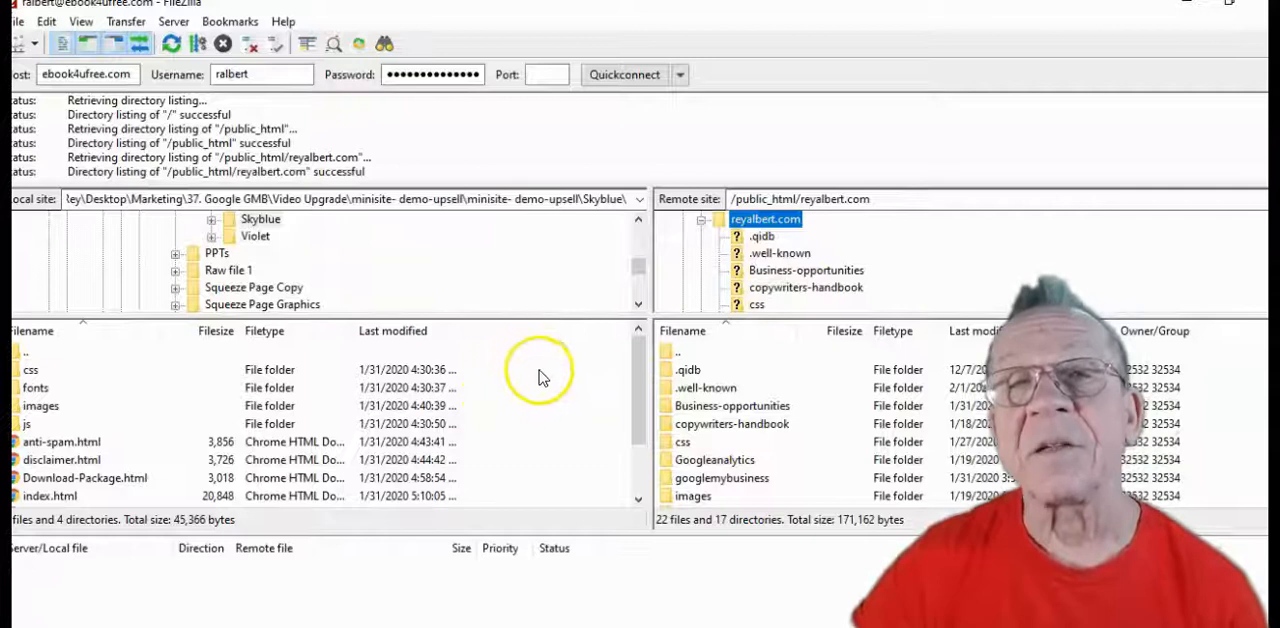
right_click(668, 360)
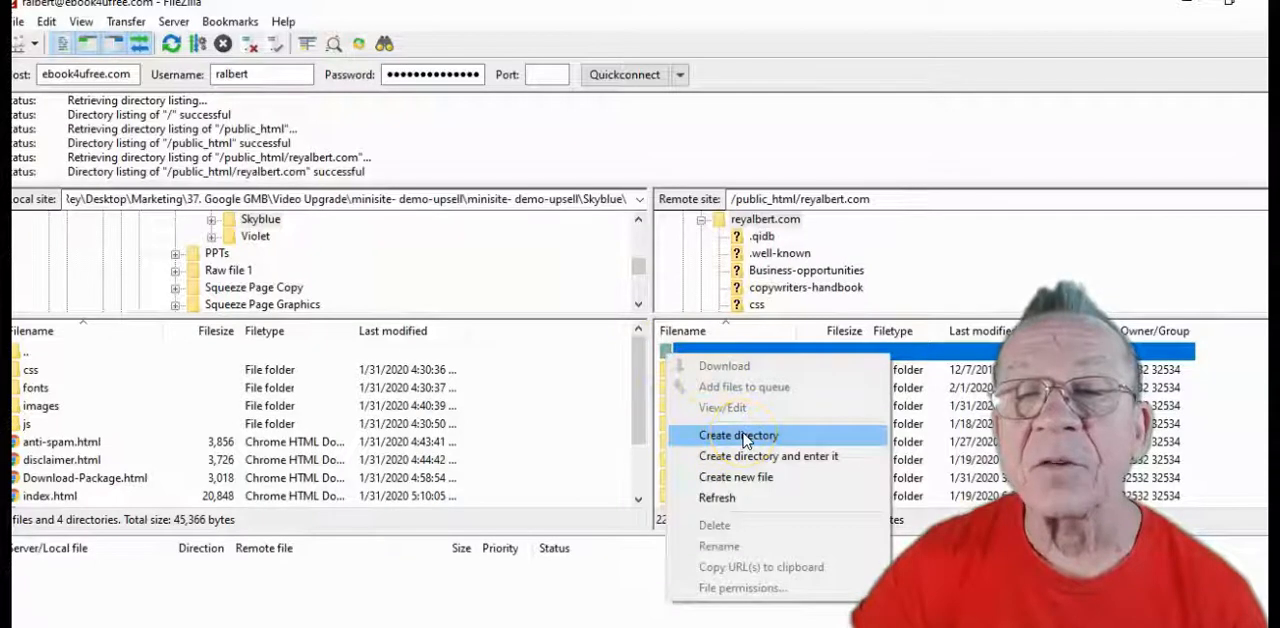
click(742, 436)
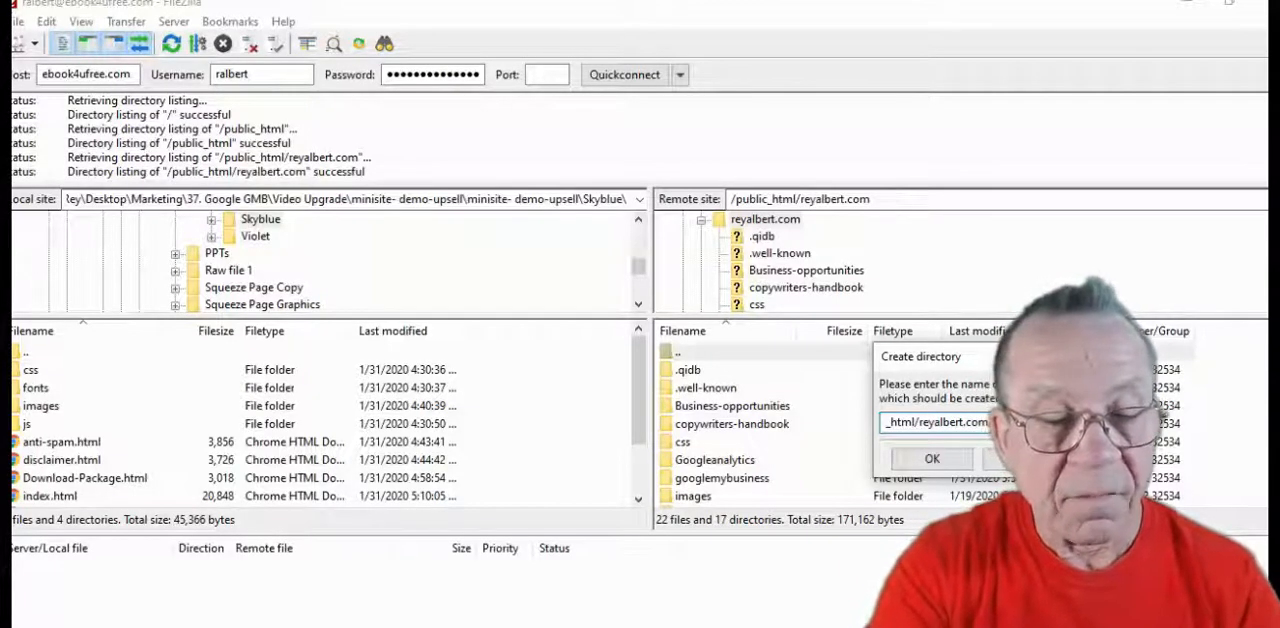
text(s)
text(y)
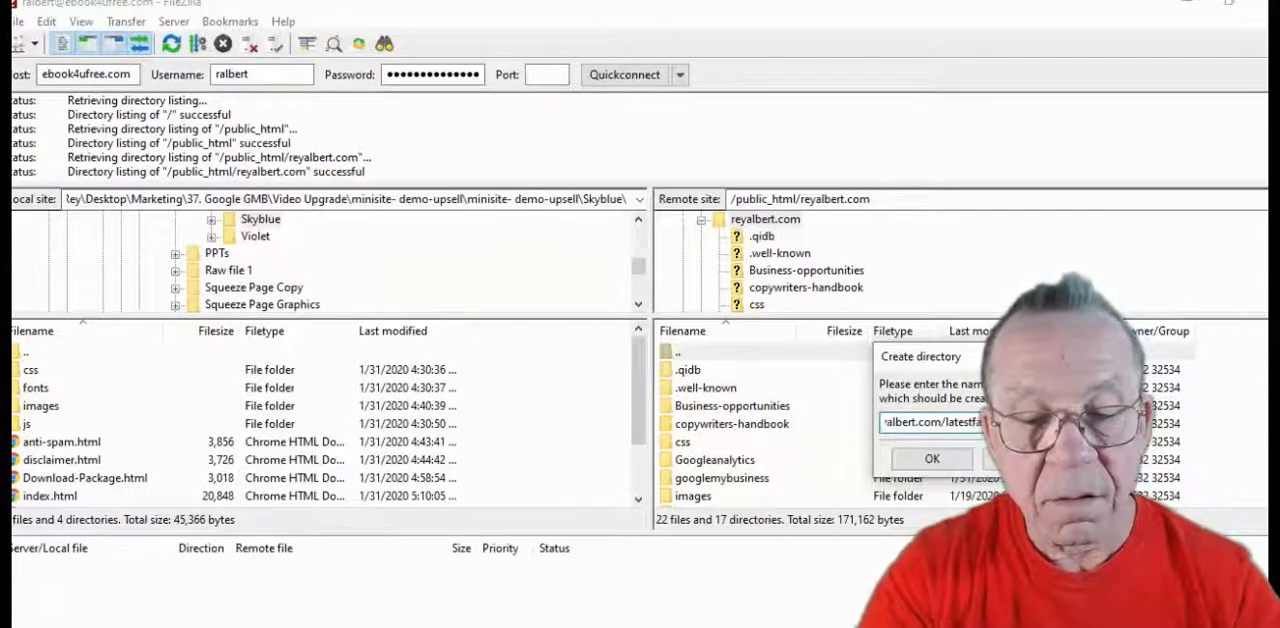
text(g)
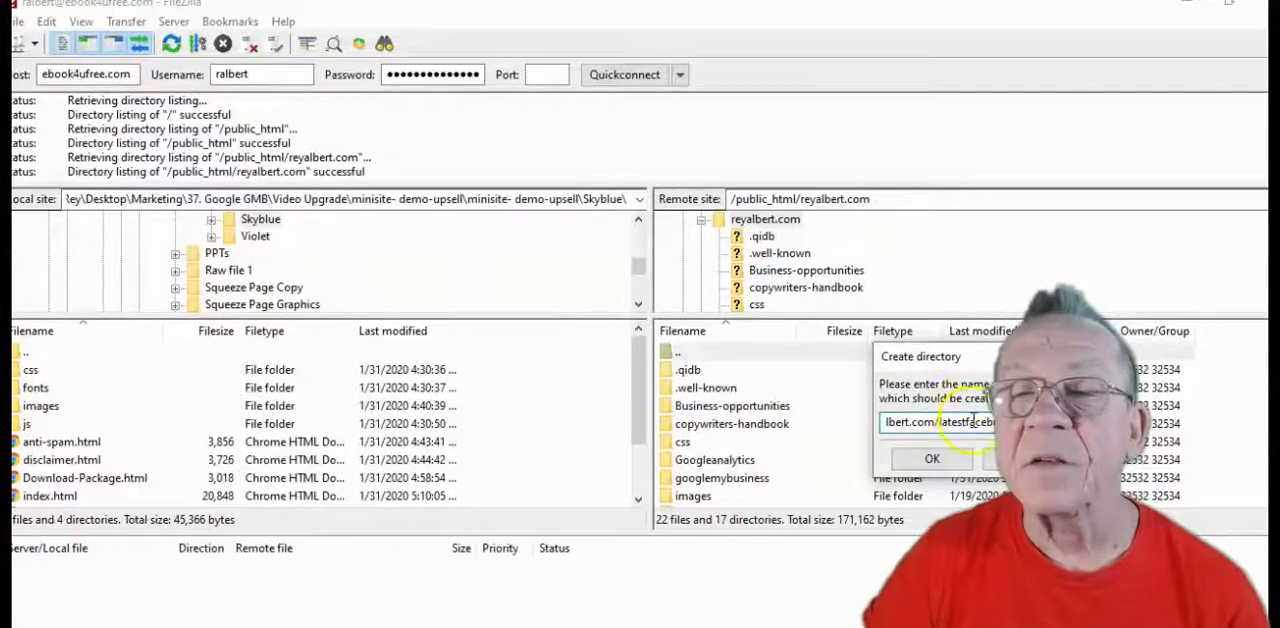
click(932, 459)
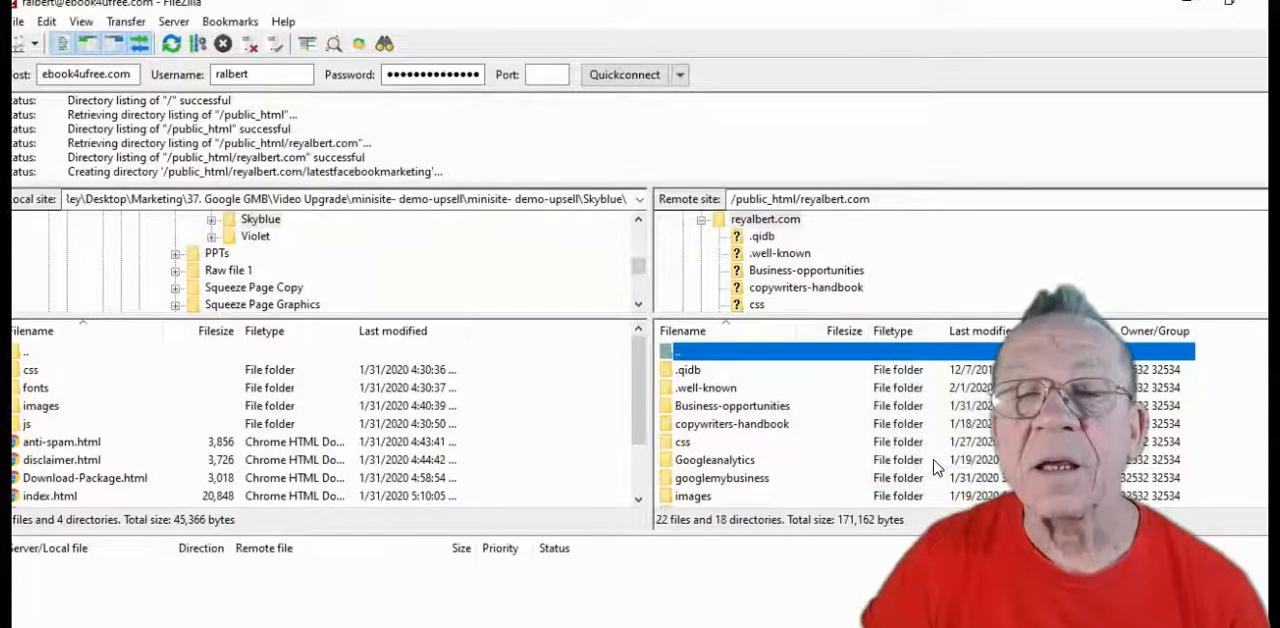
scroll(843, 421, down, 2)
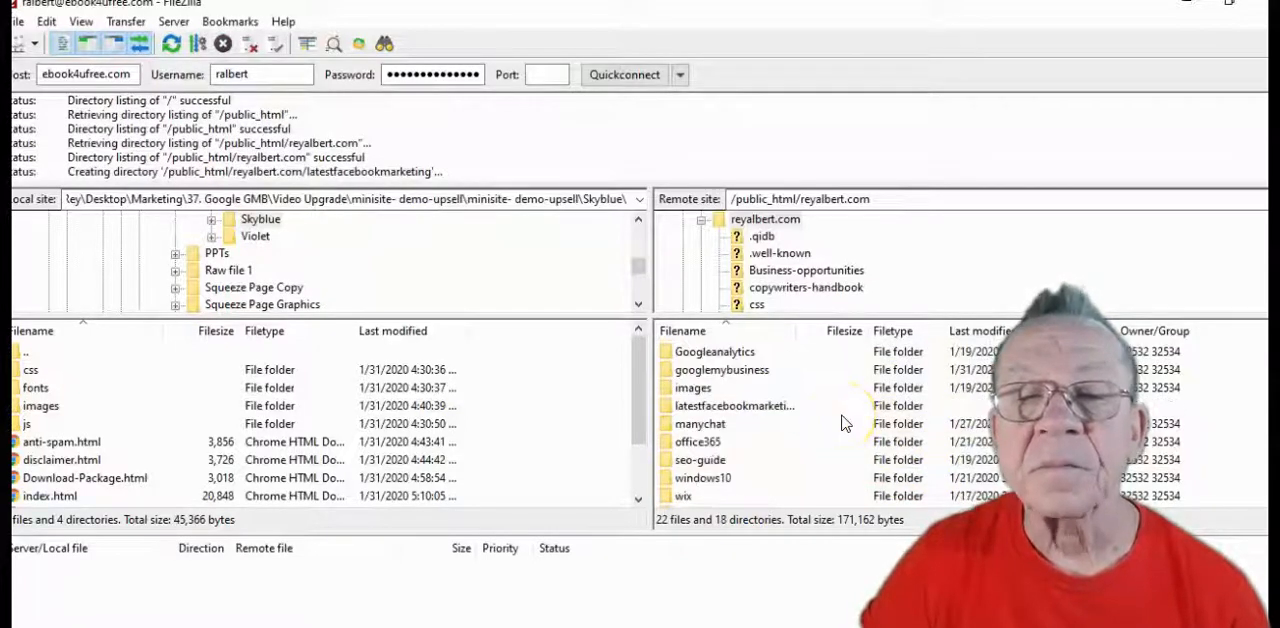
double_click(670, 410)
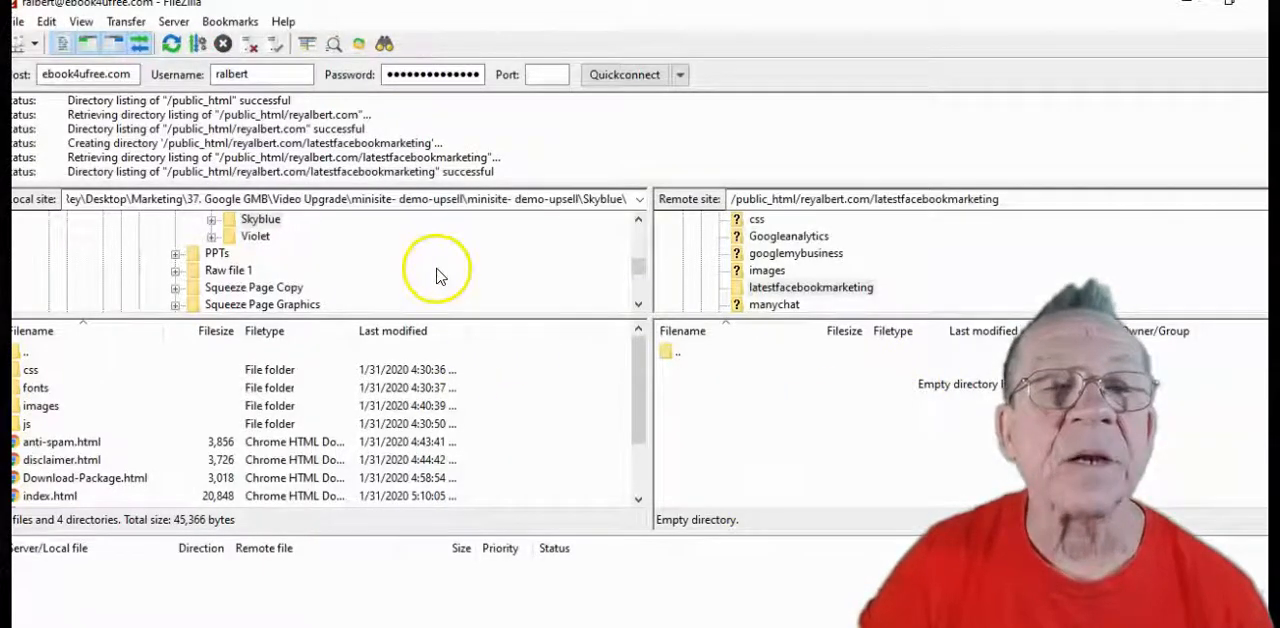
Collapse the Video Upgrade and 37. Google GMB folders in the local directory tree
scroll(440, 262, up, 2)
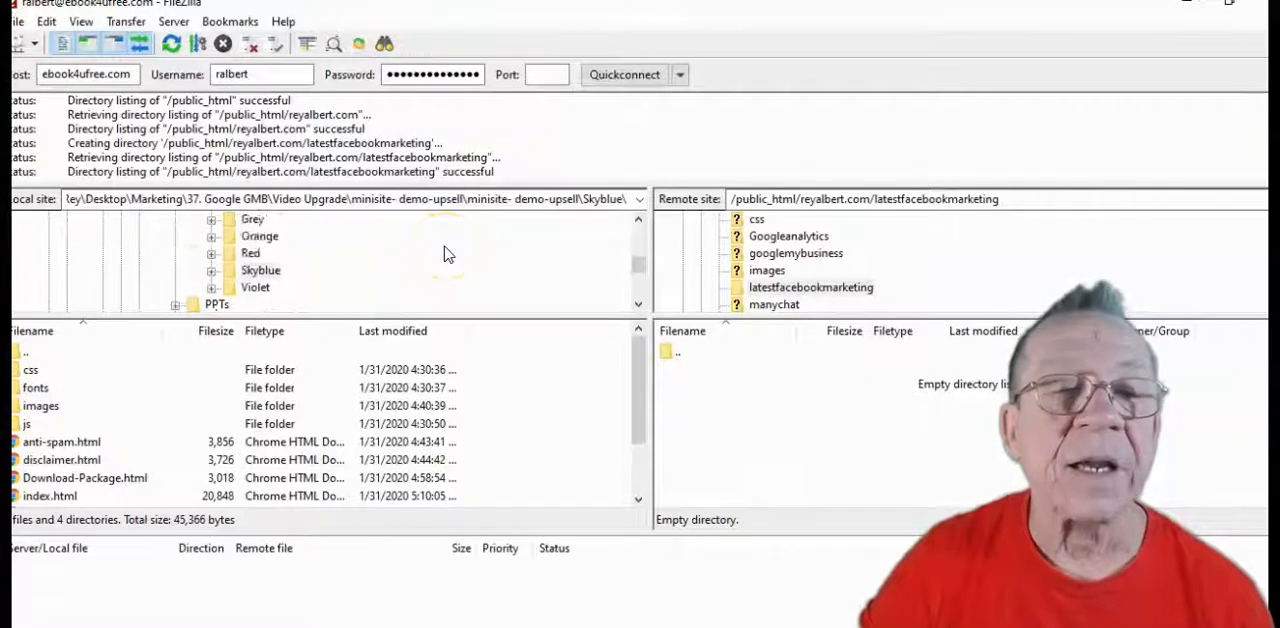
scroll(445, 256, up, 3)
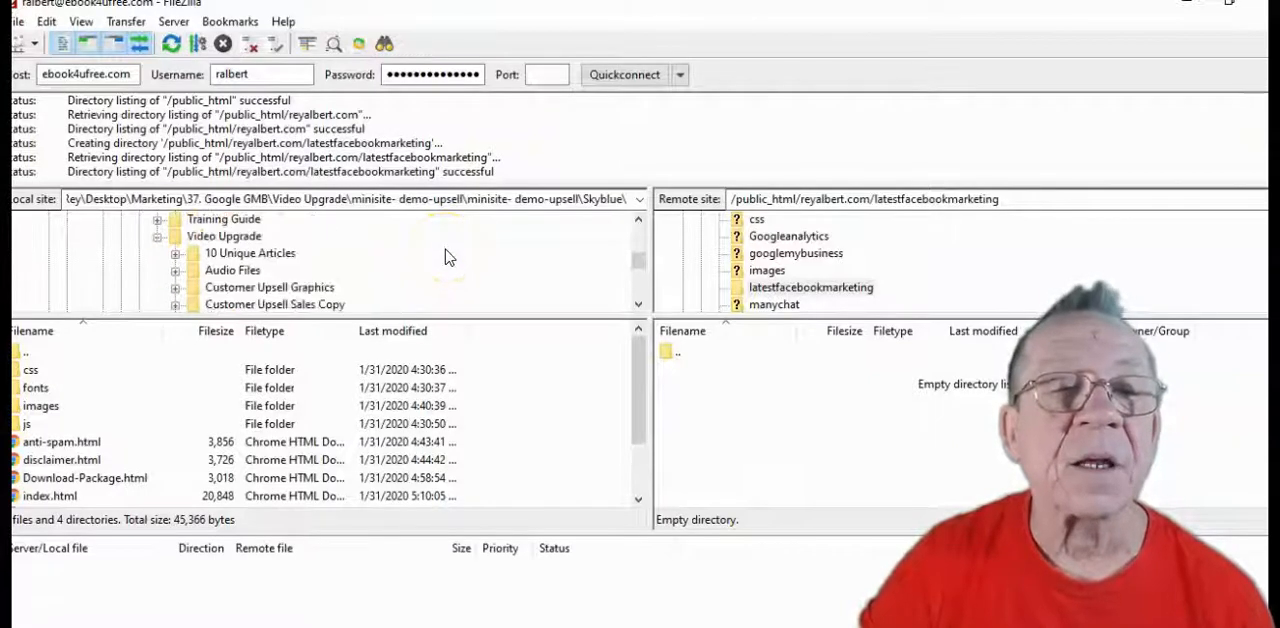
click(160, 239)
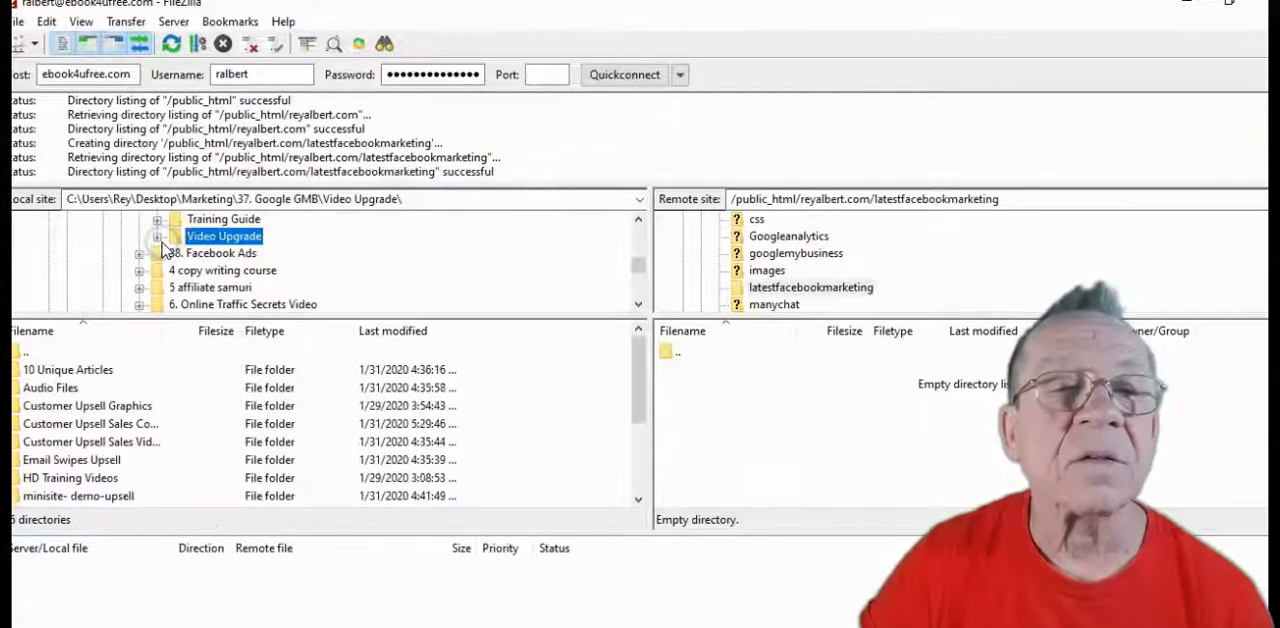
scroll(193, 254, up, 2)
scroll(176, 253, up, 1)
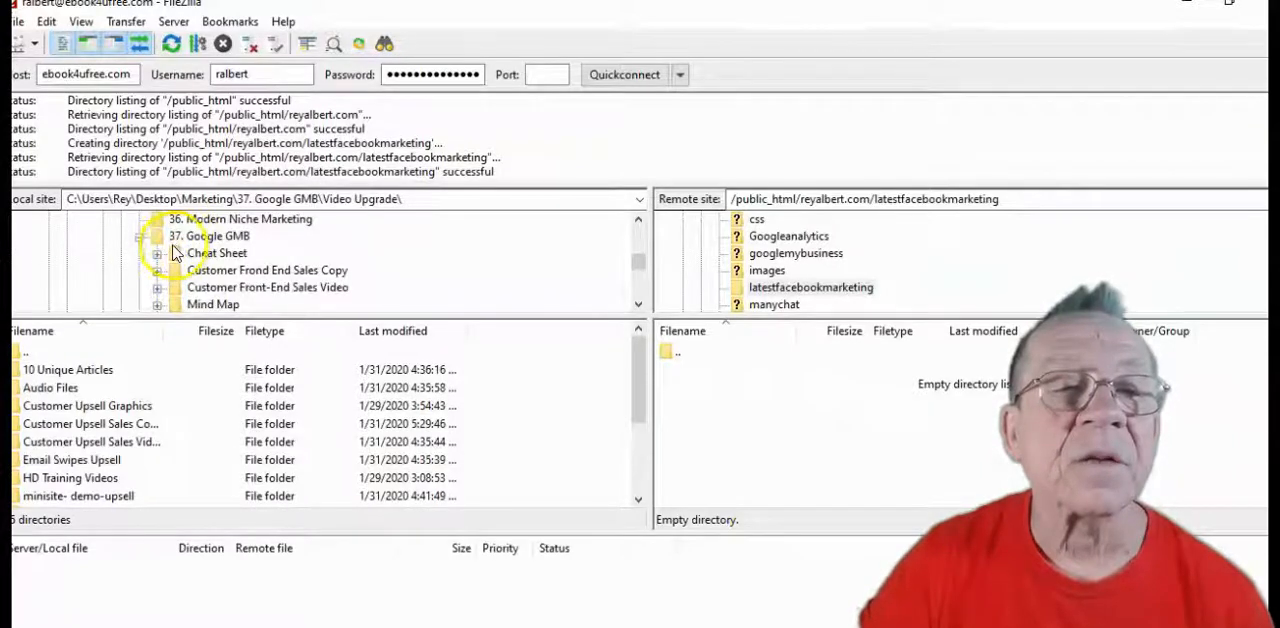
click(140, 239)
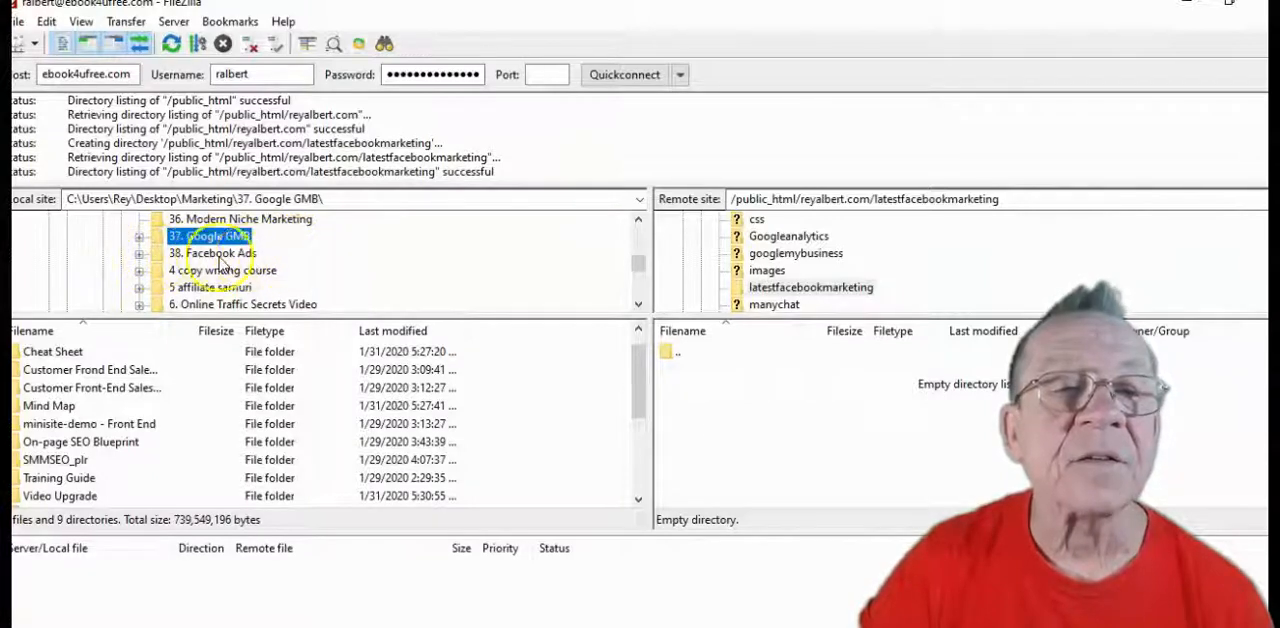
Expand the local folders 38. Facebook Ads, Latest Facebook Marketing, upgrade and Build Your List down to the squeeze page subfolders
click(140, 255)
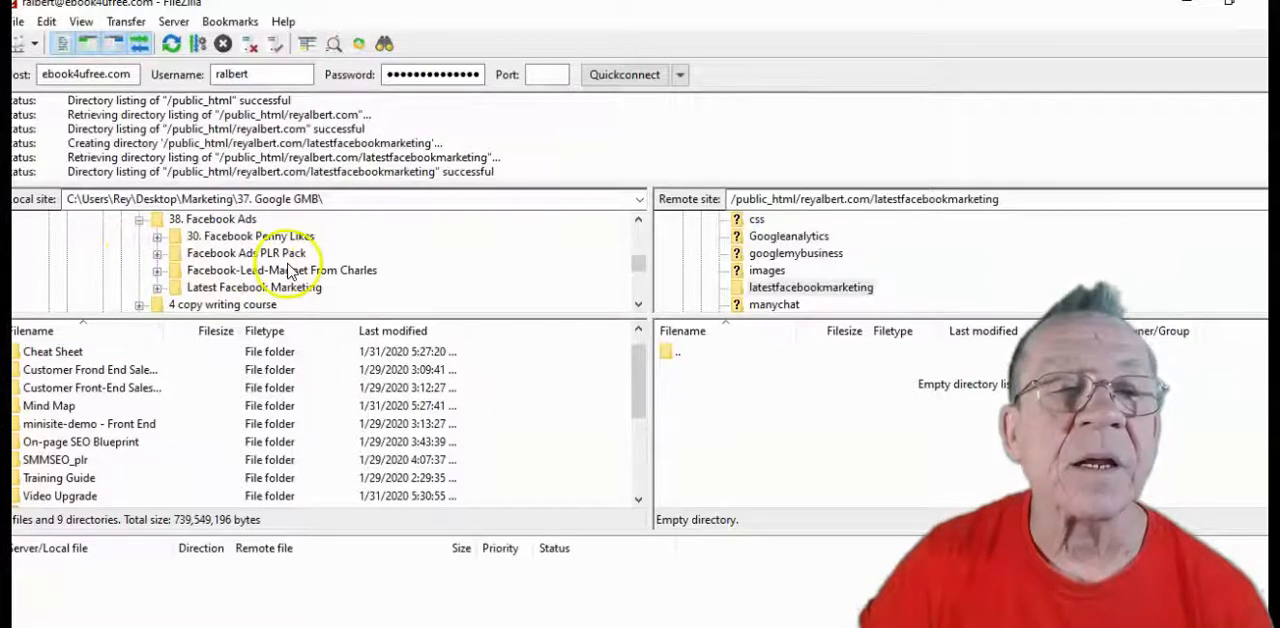
click(157, 288)
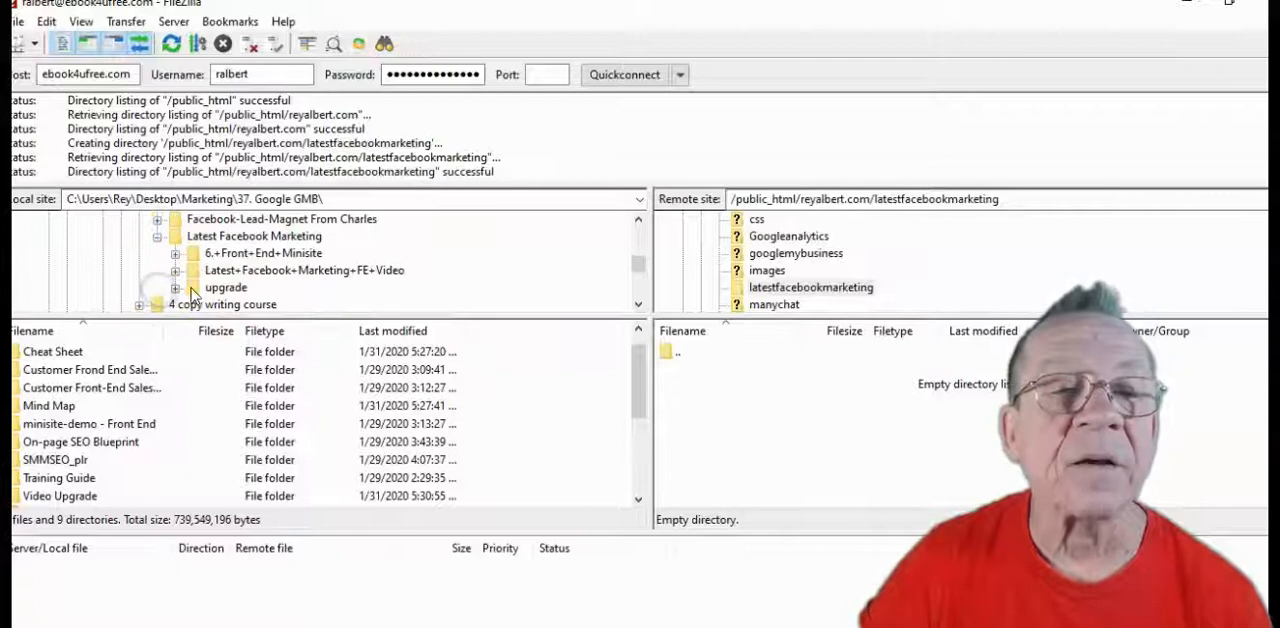
click(175, 288)
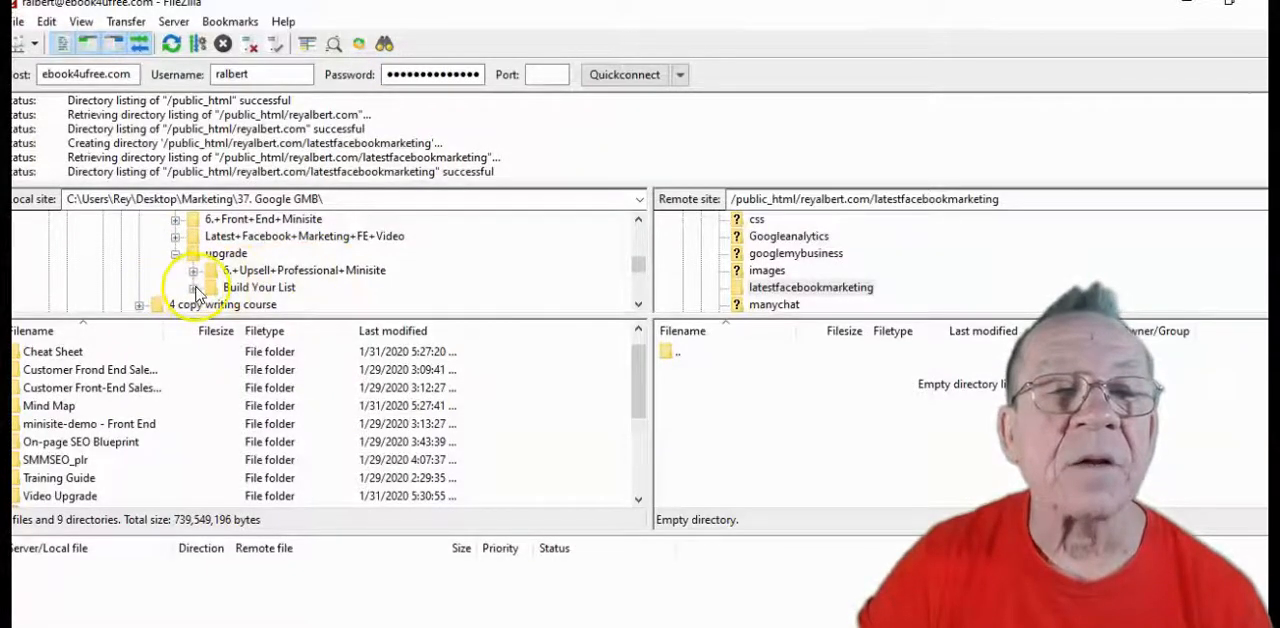
click(193, 288)
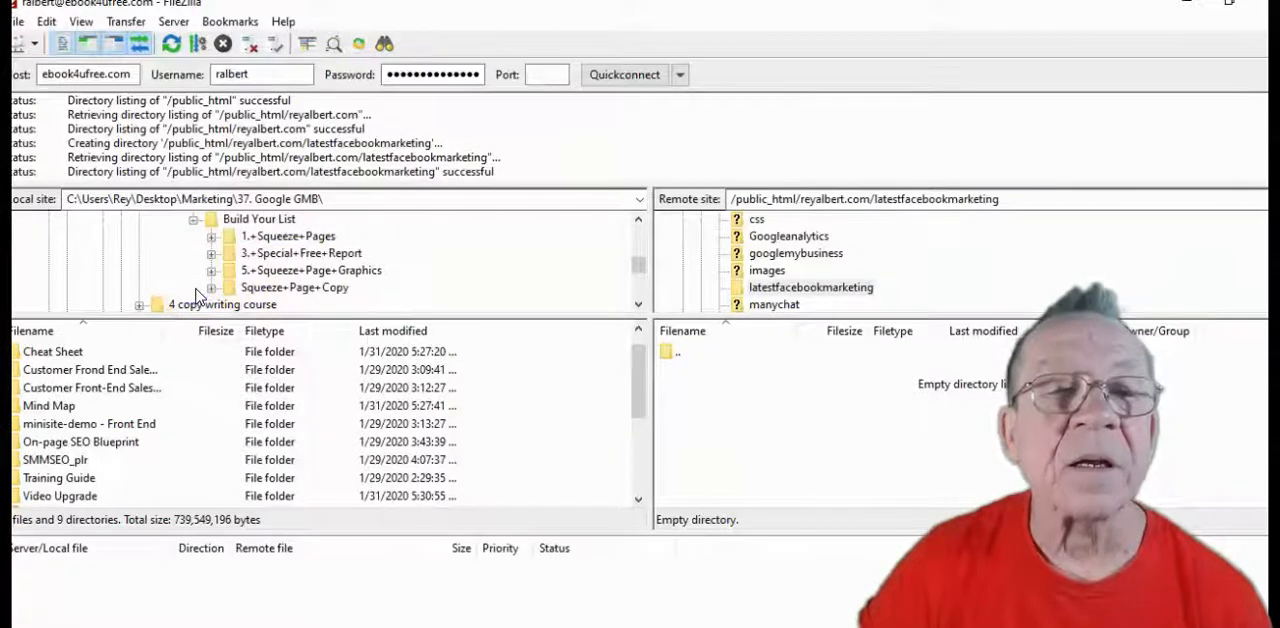
Expand the 1.+Squeeze+Pages and 1. Squeeze Pages folders in the local tree and open the DarkBlue folder
click(211, 237)
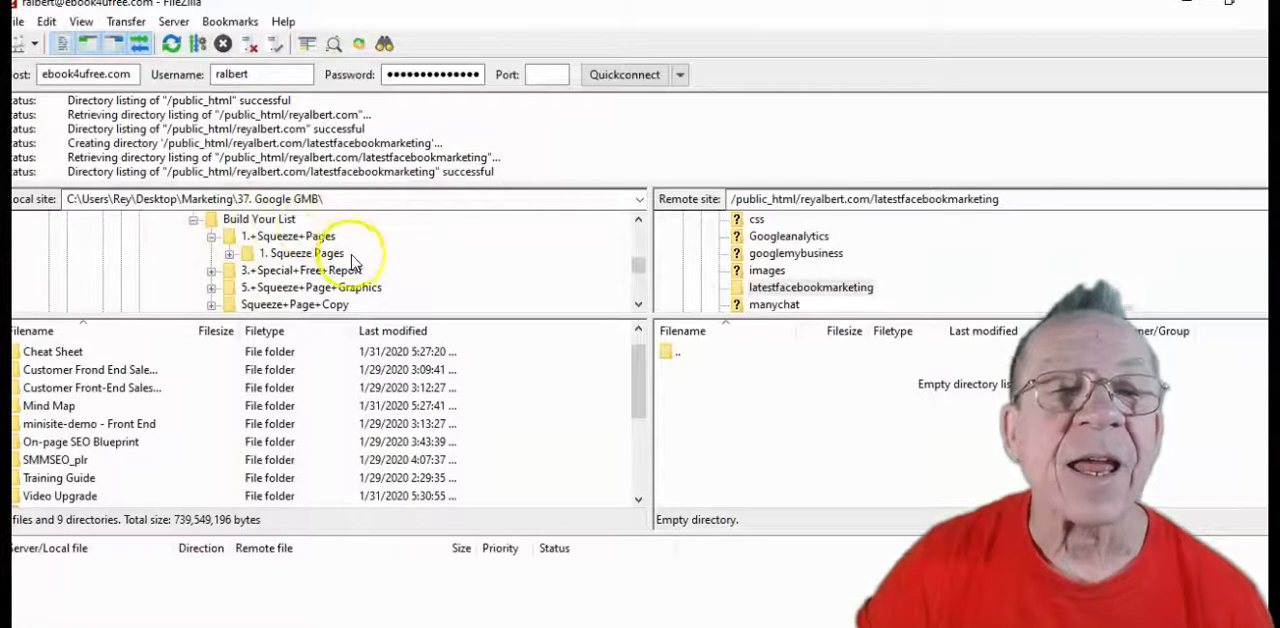
click(231, 256)
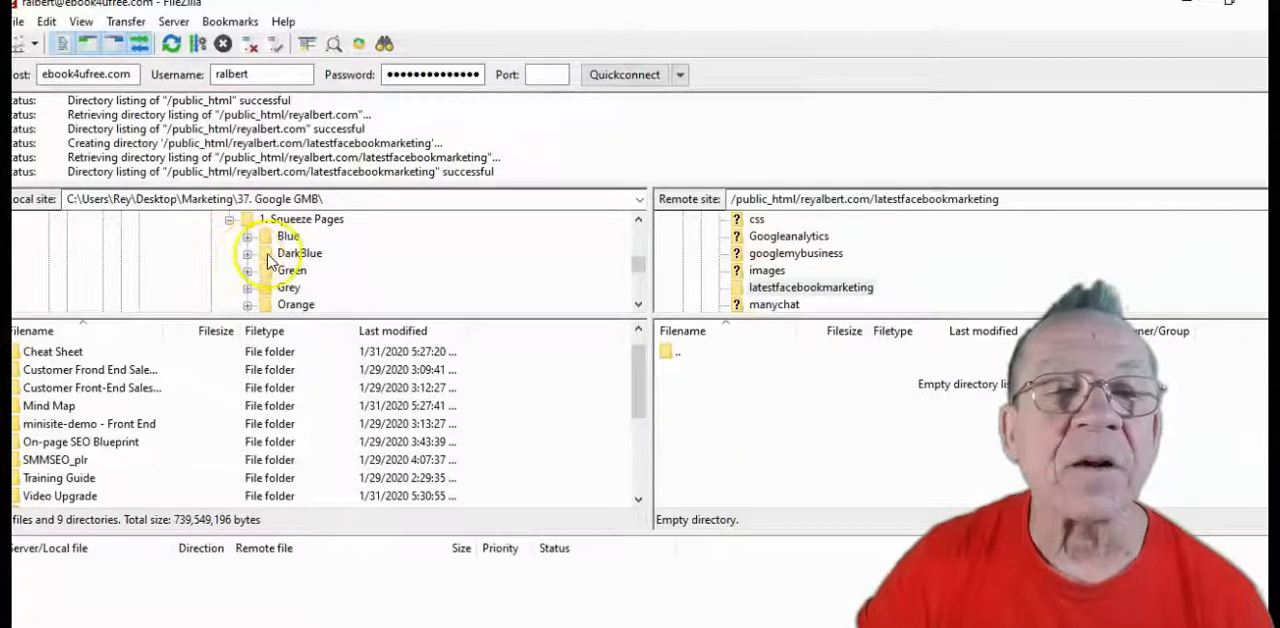
click(272, 258)
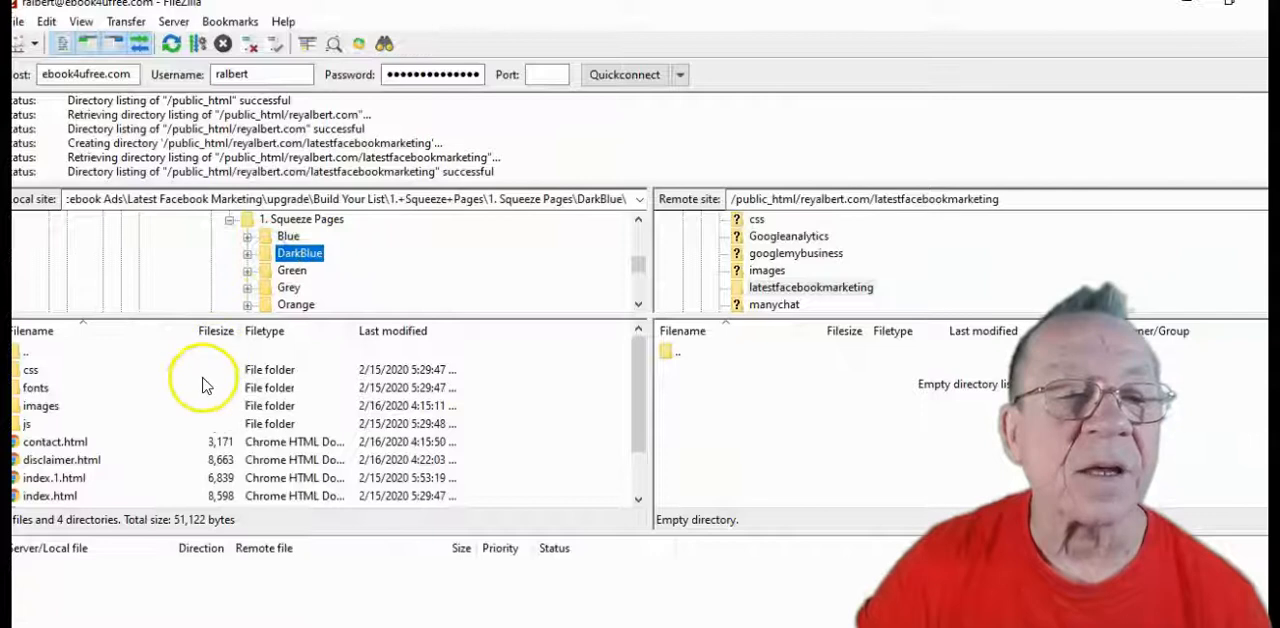
scroll(200, 385, down, 1)
scroll(200, 387, up, 1)
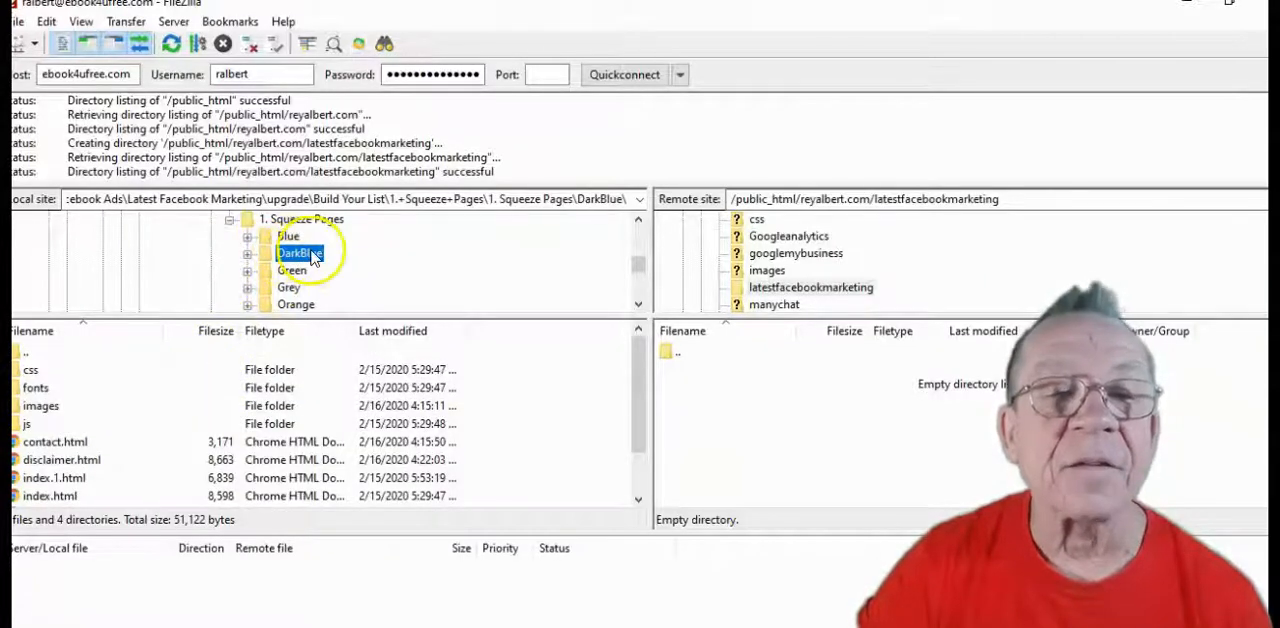
scroll(192, 378, down, 1)
scroll(192, 378, up, 1)
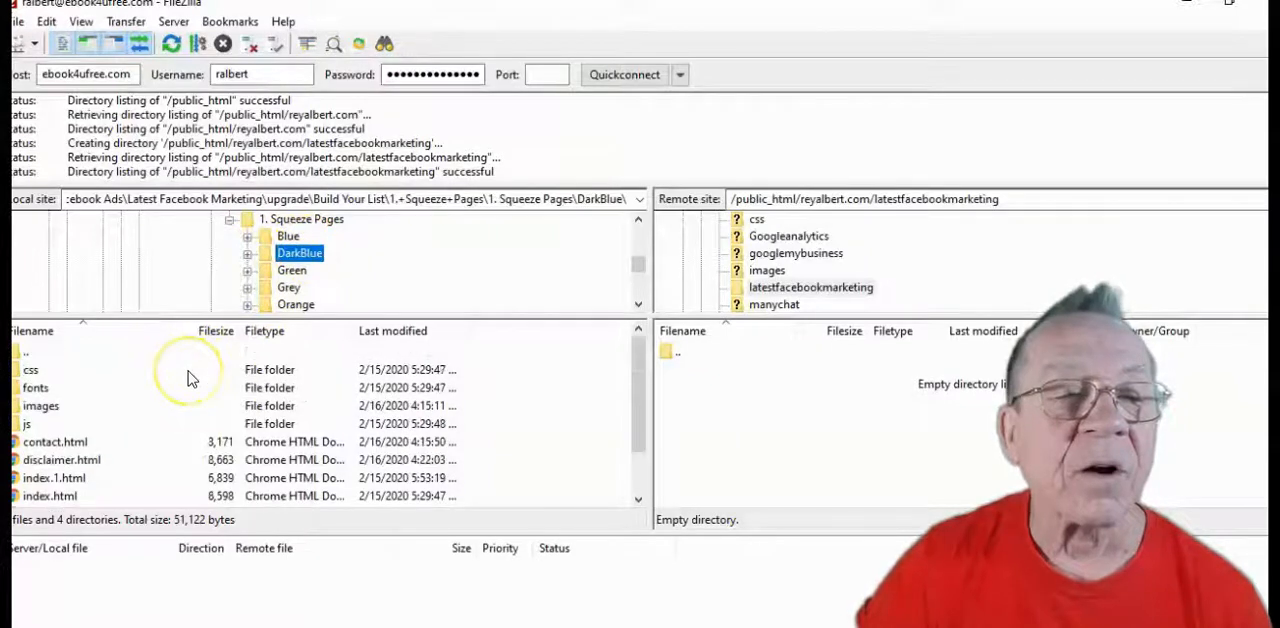
Upload the css, fonts, images and js folders plus contact.html and disclaimer.html to the remote latestfacebookmarketing folder
click(20, 372)
drag(18, 378, 721, 428)
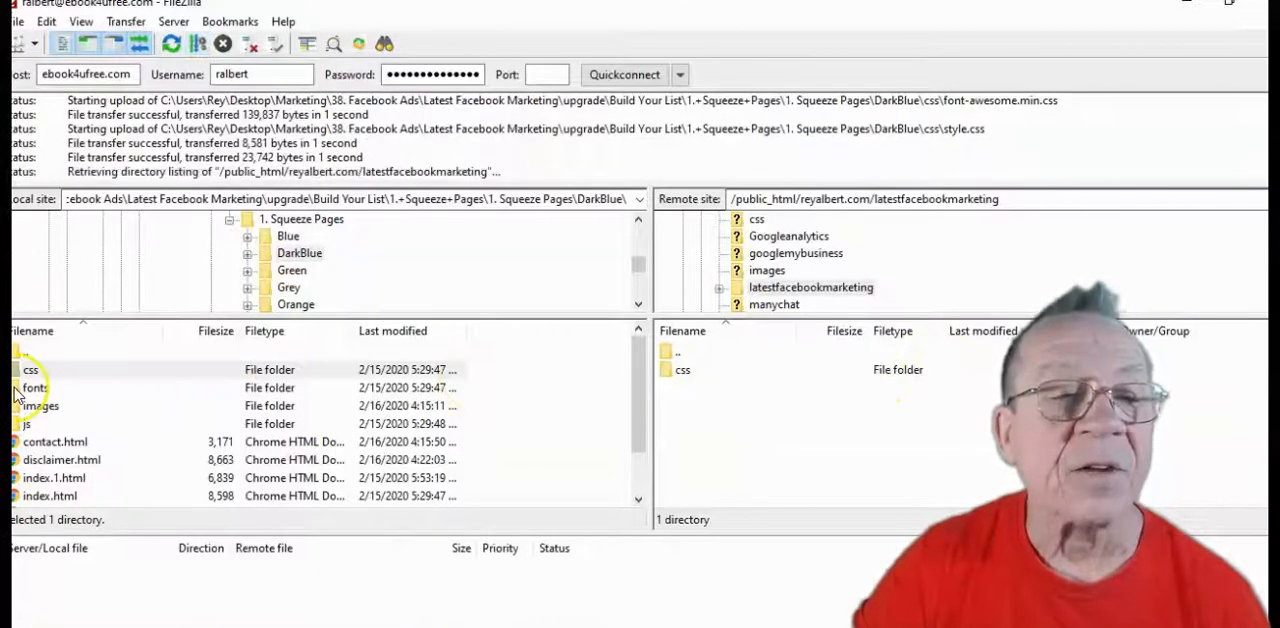
drag(16, 391, 733, 425)
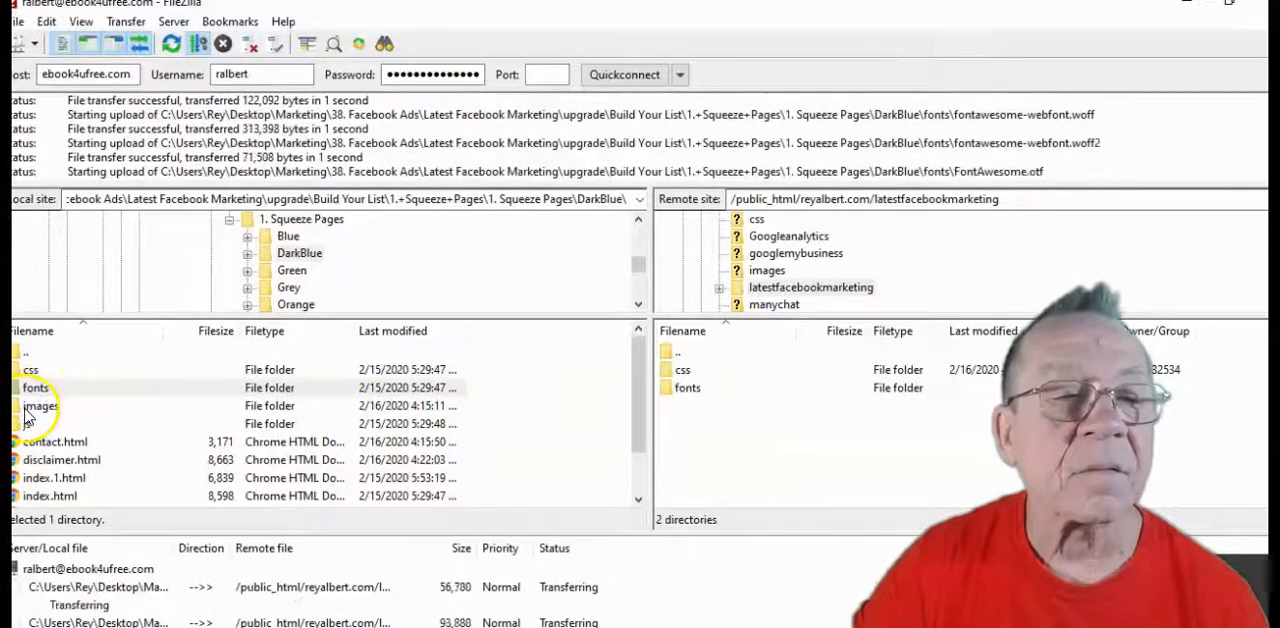
drag(28, 408, 752, 455)
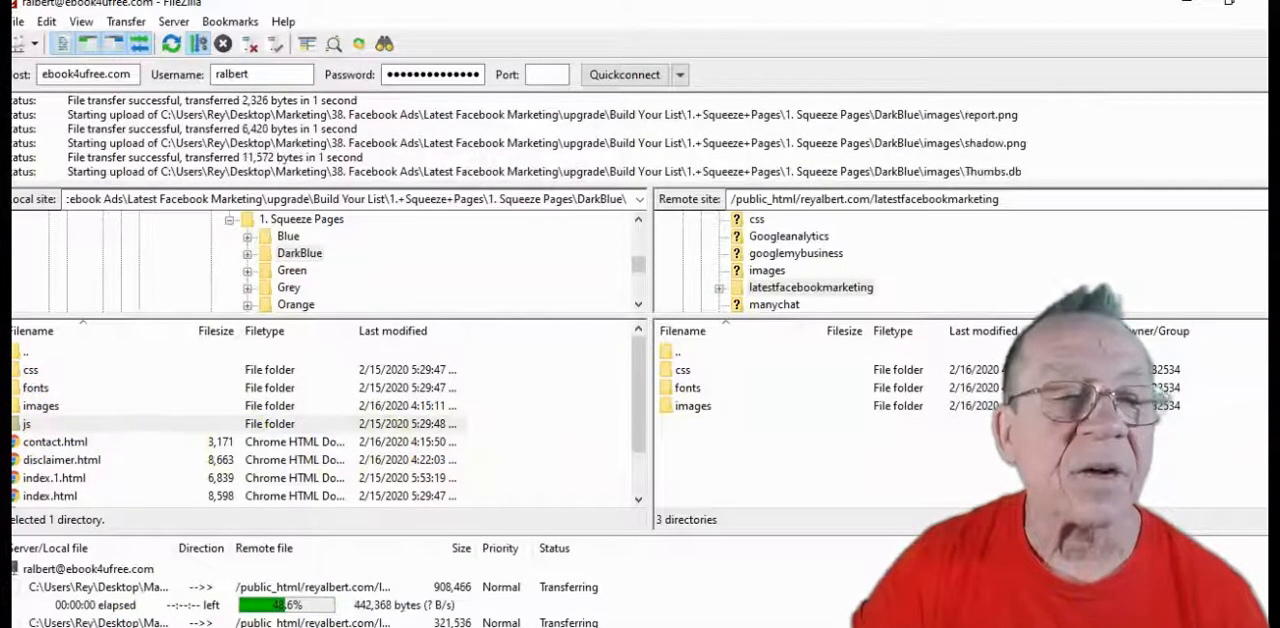
drag(17, 446, 757, 482)
drag(17, 462, 800, 486)
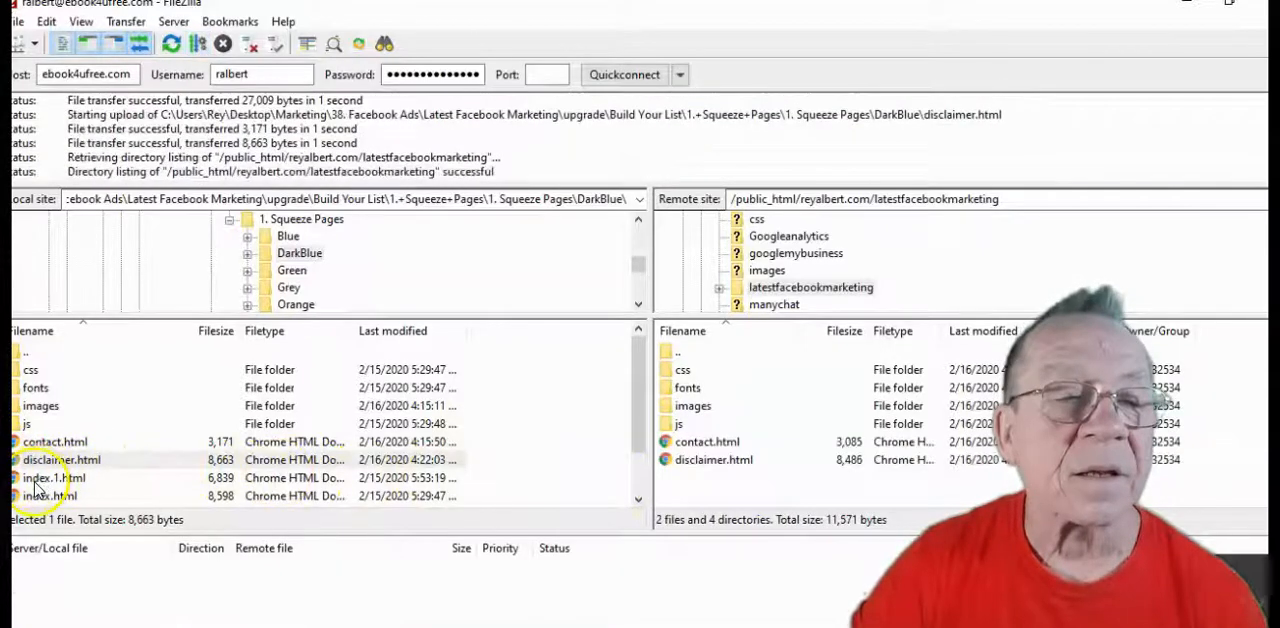
Delete the local index.html in the DarkBlue folder and rename index.1.html as index.html
scroll(35, 485, down, 1)
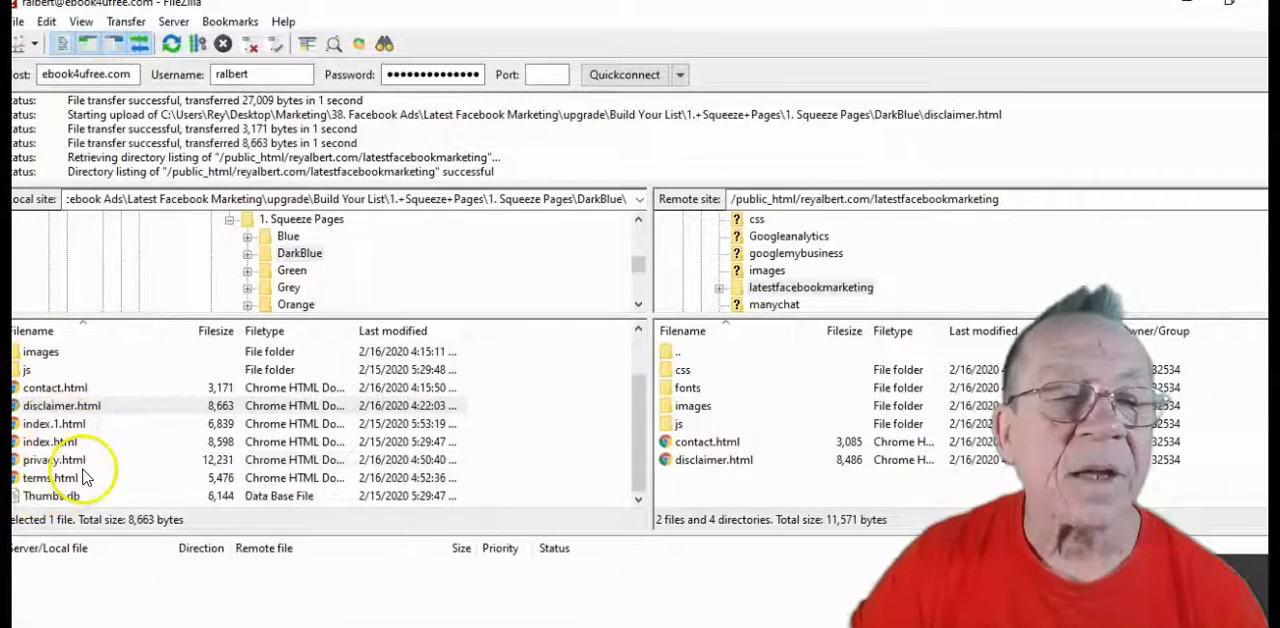
right_click(20, 449)
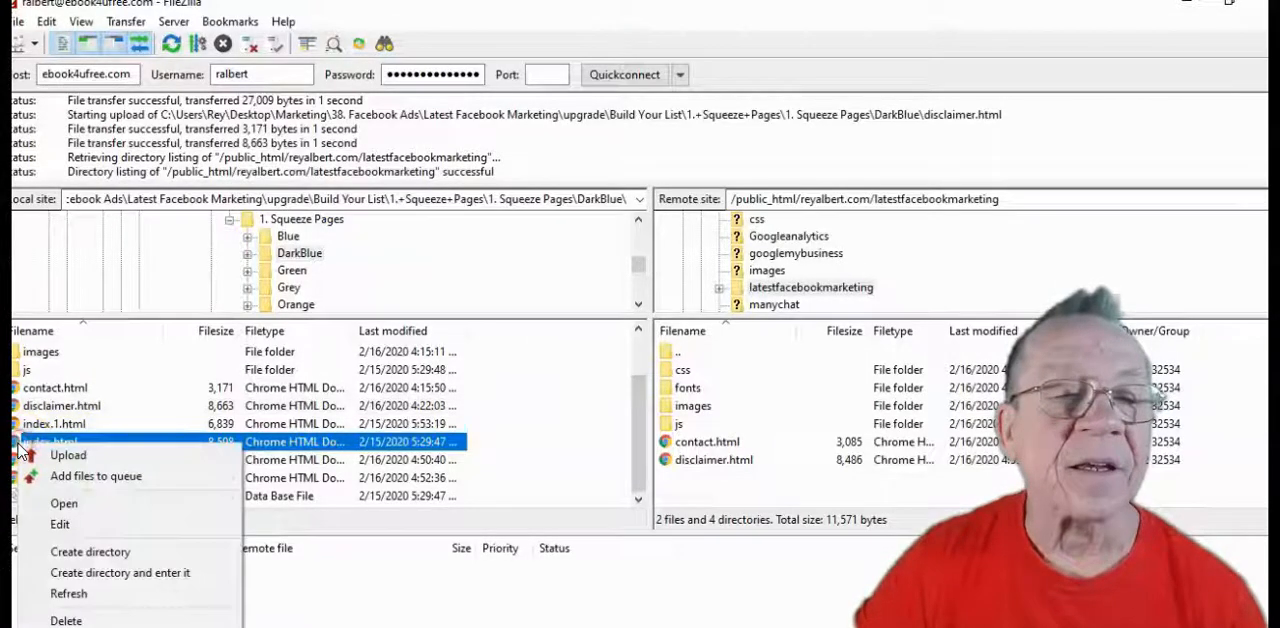
click(80, 621)
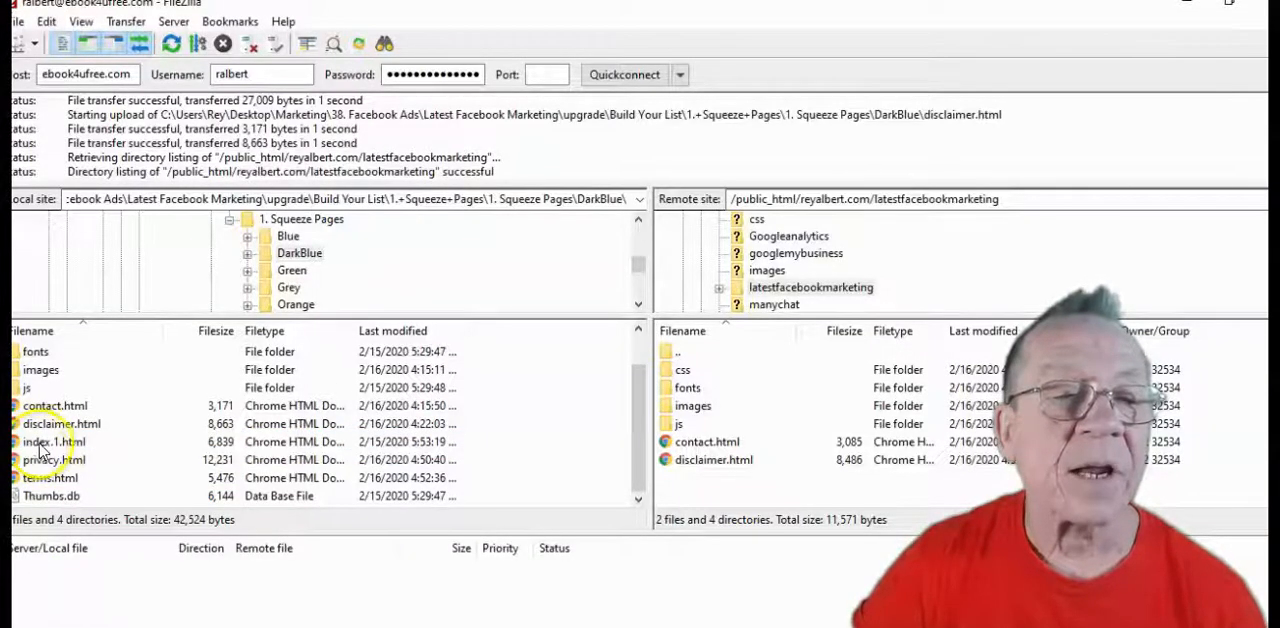
right_click(42, 446)
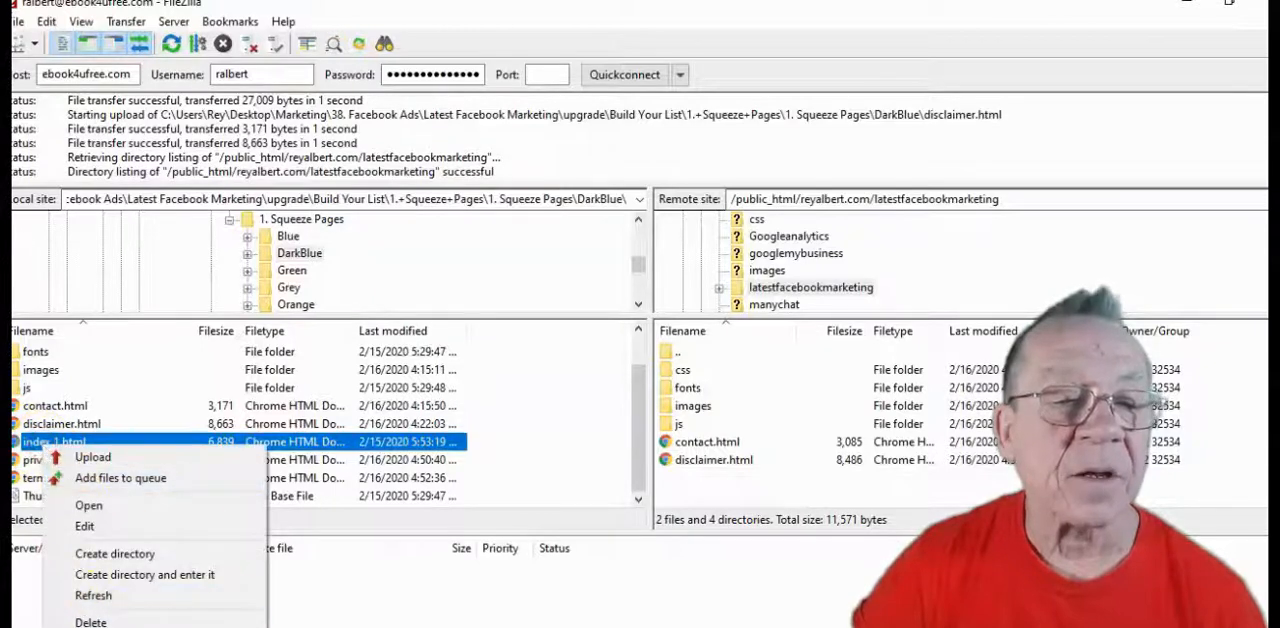
click(90, 627)
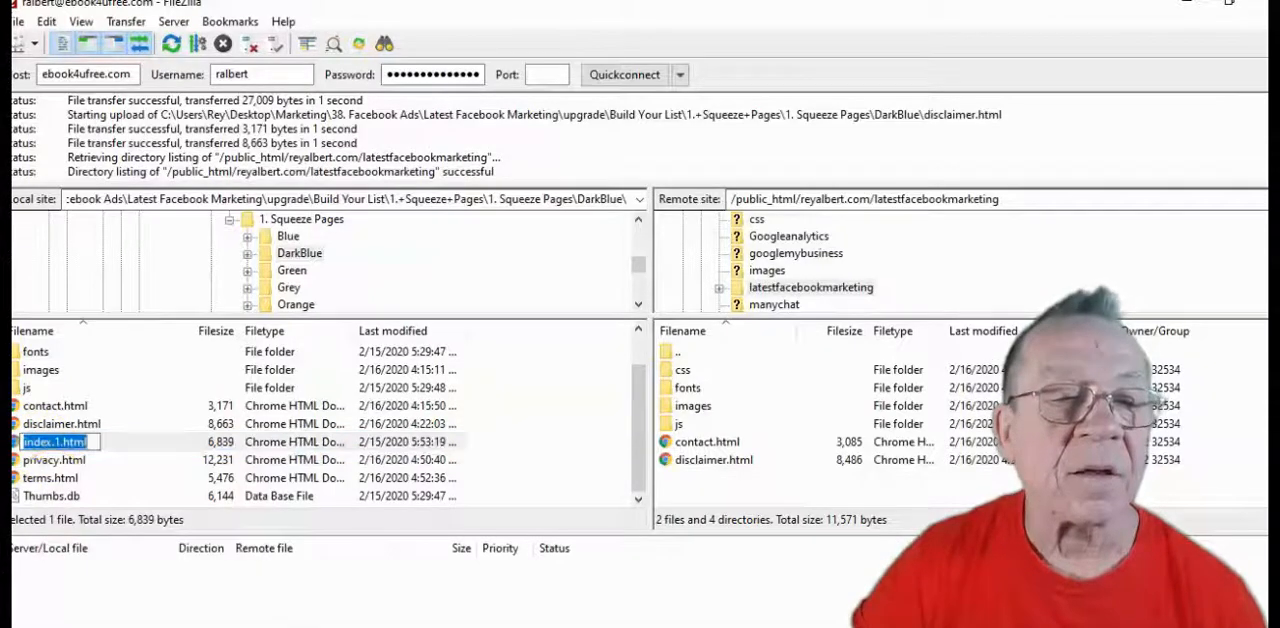
click(57, 441)
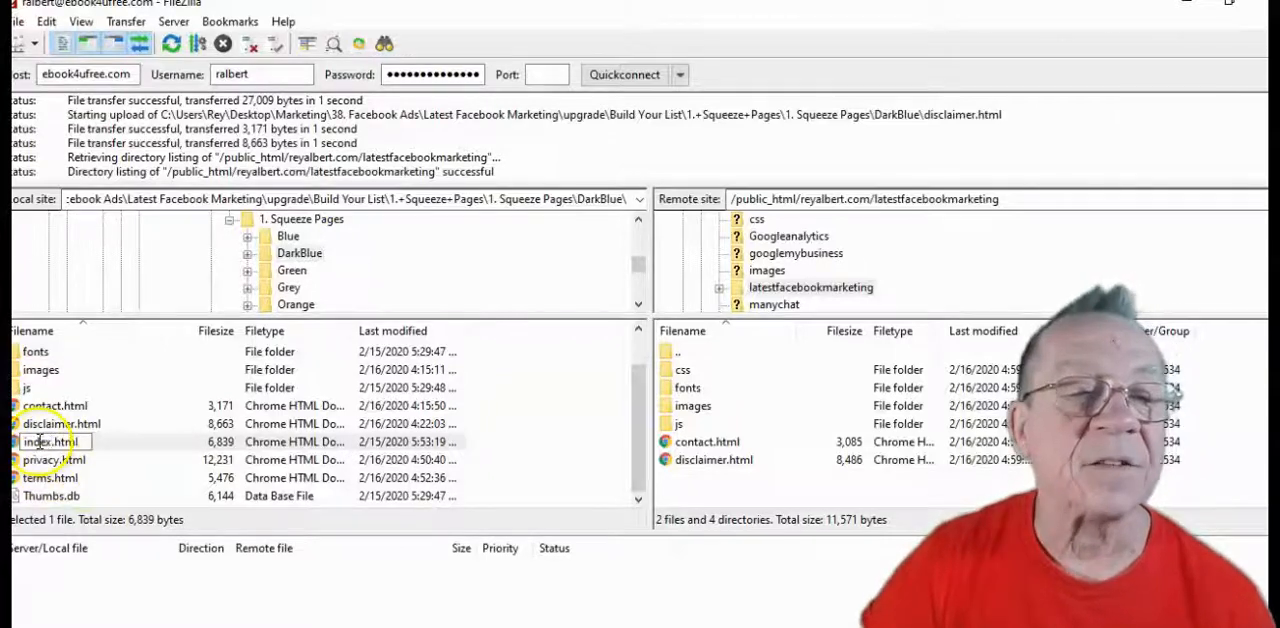
click(155, 387)
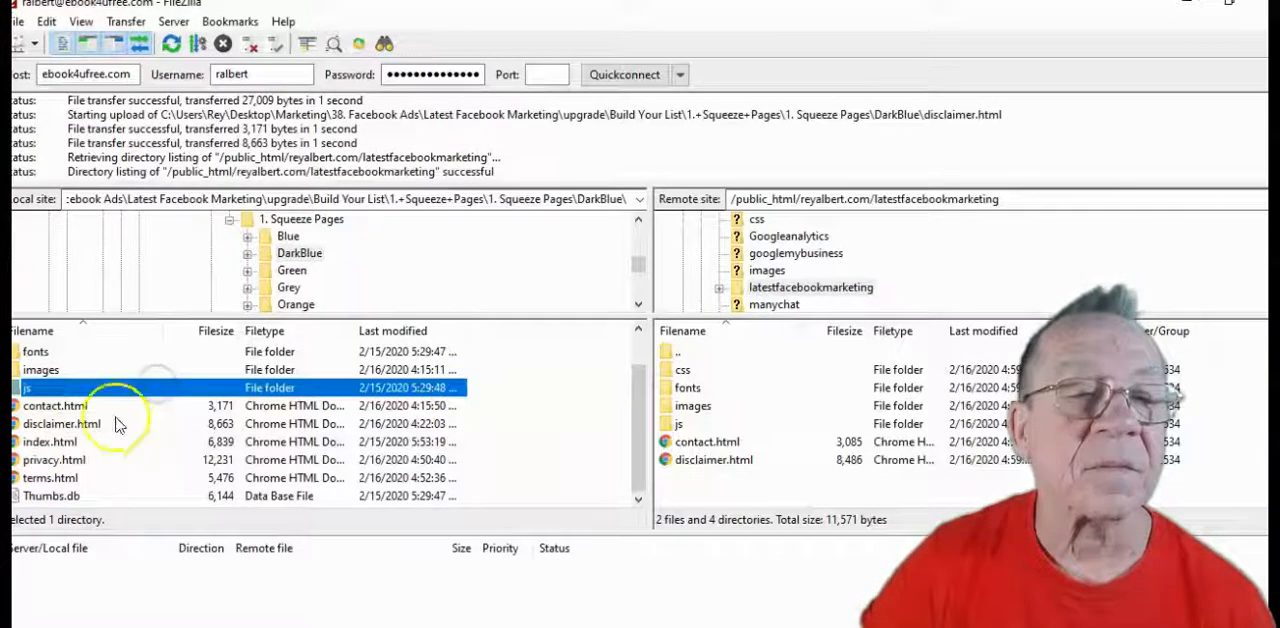
Upload index.html, privacy.html and terms.html to the remote latestfacebookmarketing folder and compare the local and remote file lists
drag(20, 443, 613, 464)
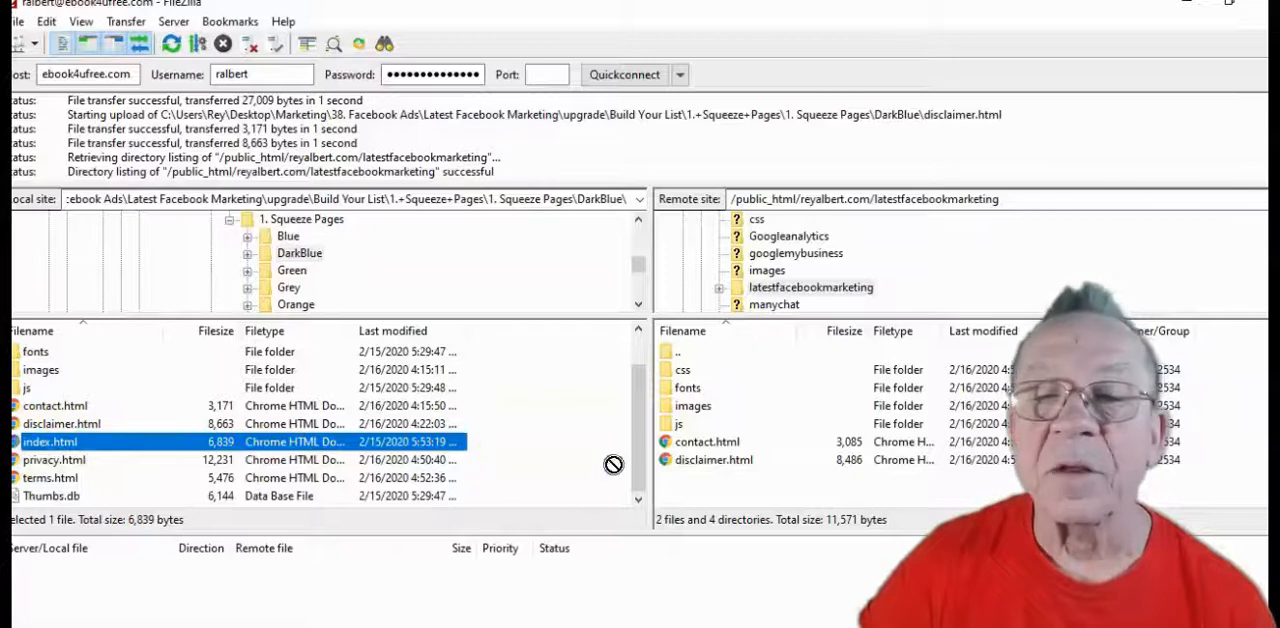
drag(735, 494, 736, 495)
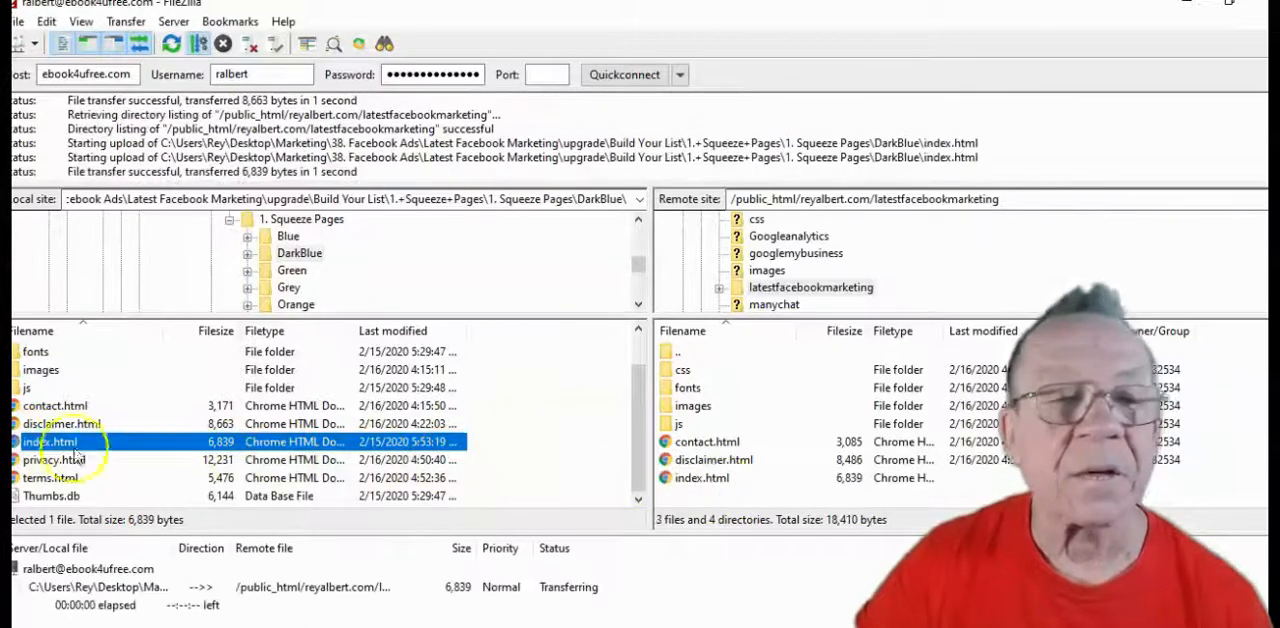
drag(20, 460, 724, 492)
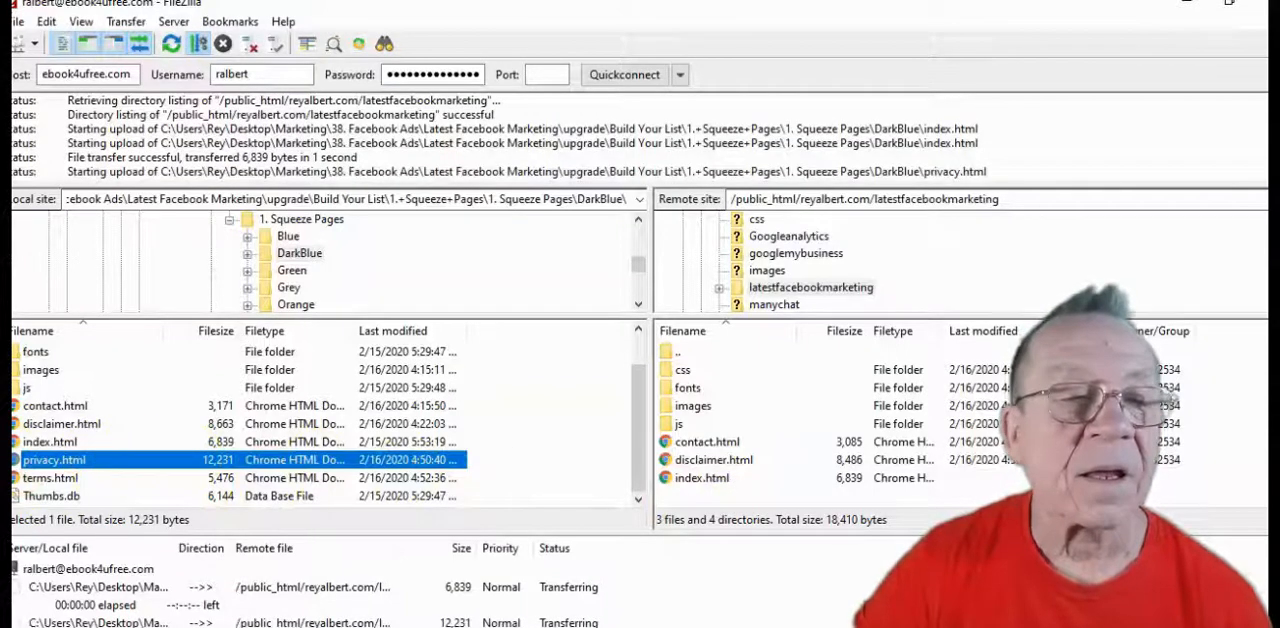
drag(22, 479, 740, 521)
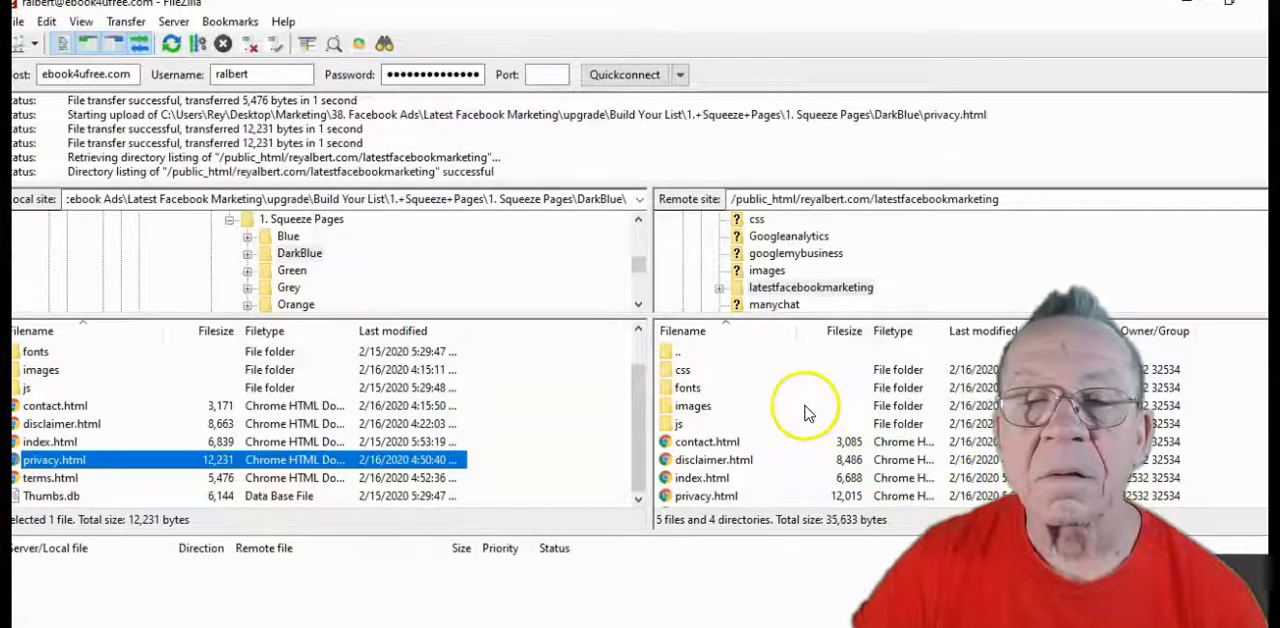
scroll(808, 413, down, 1)
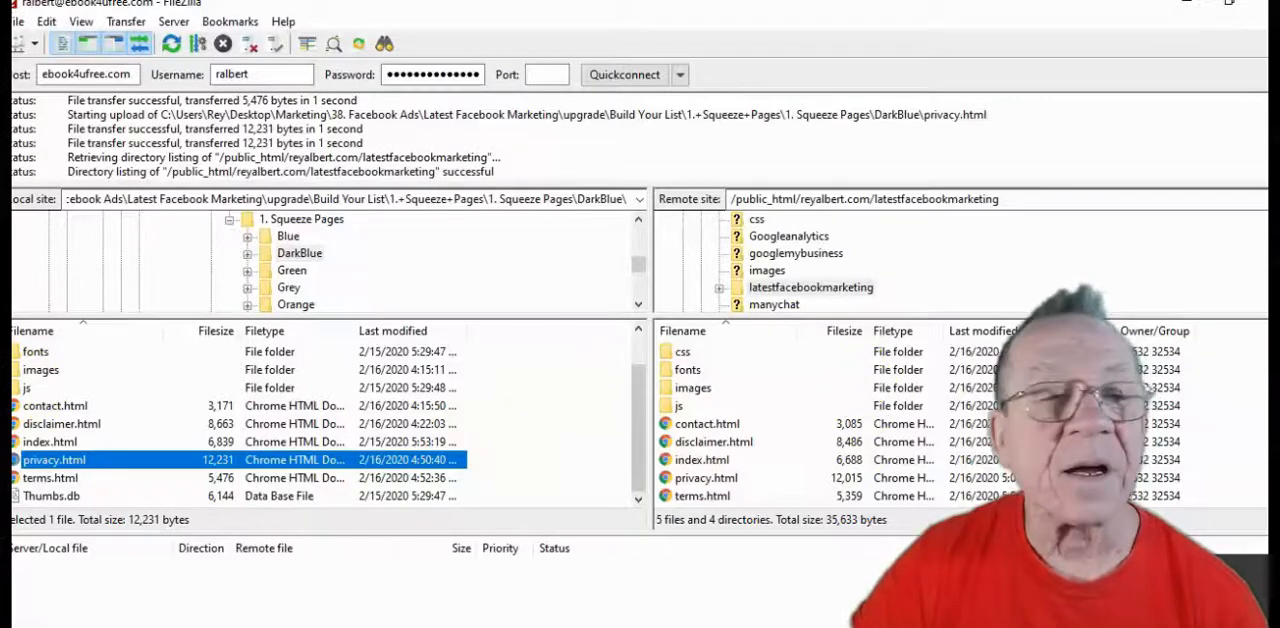
scroll(60, 370, up, 1)
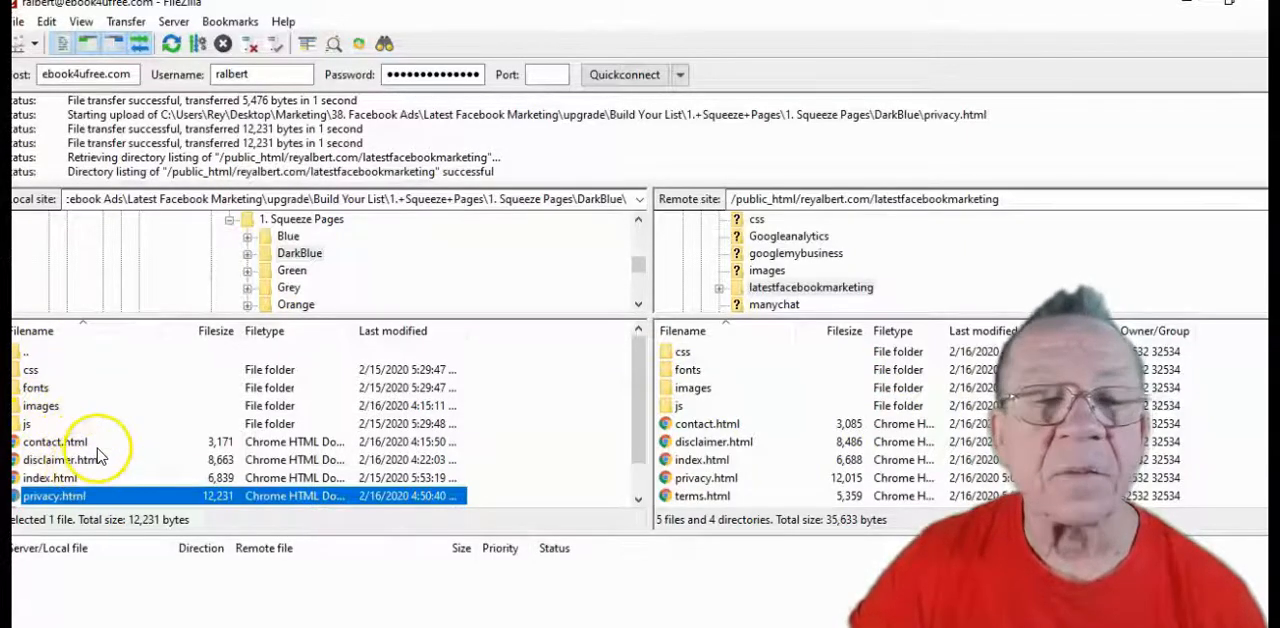
scroll(82, 460, down, 1)
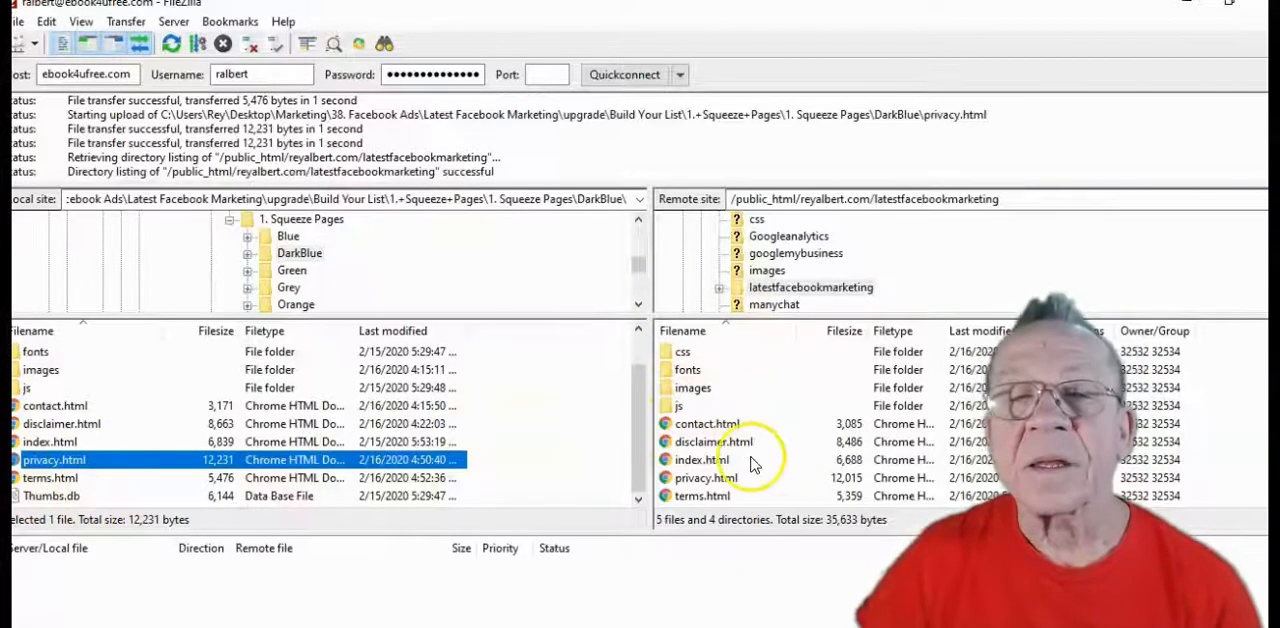
scroll(930, 410, up, 1)
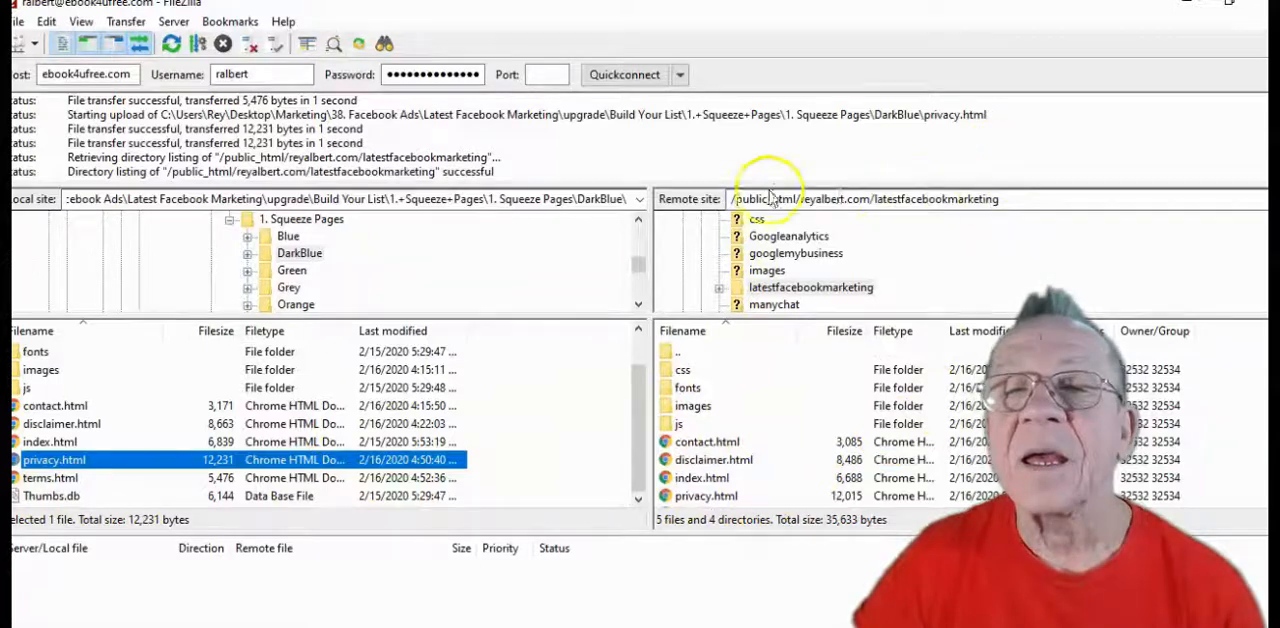
Copy the reyalbert.com/latestfacebookmarketing part of the remote site path
click(1010, 200)
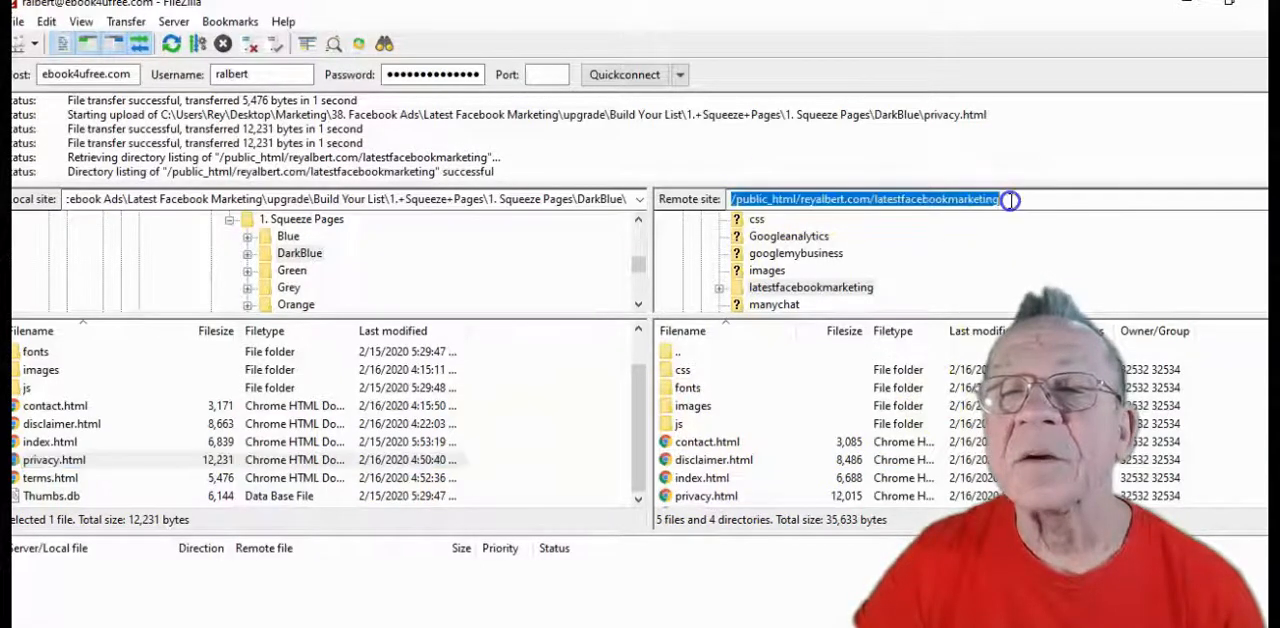
click(1010, 200)
drag(962, 200, 799, 200)
right_click(889, 199)
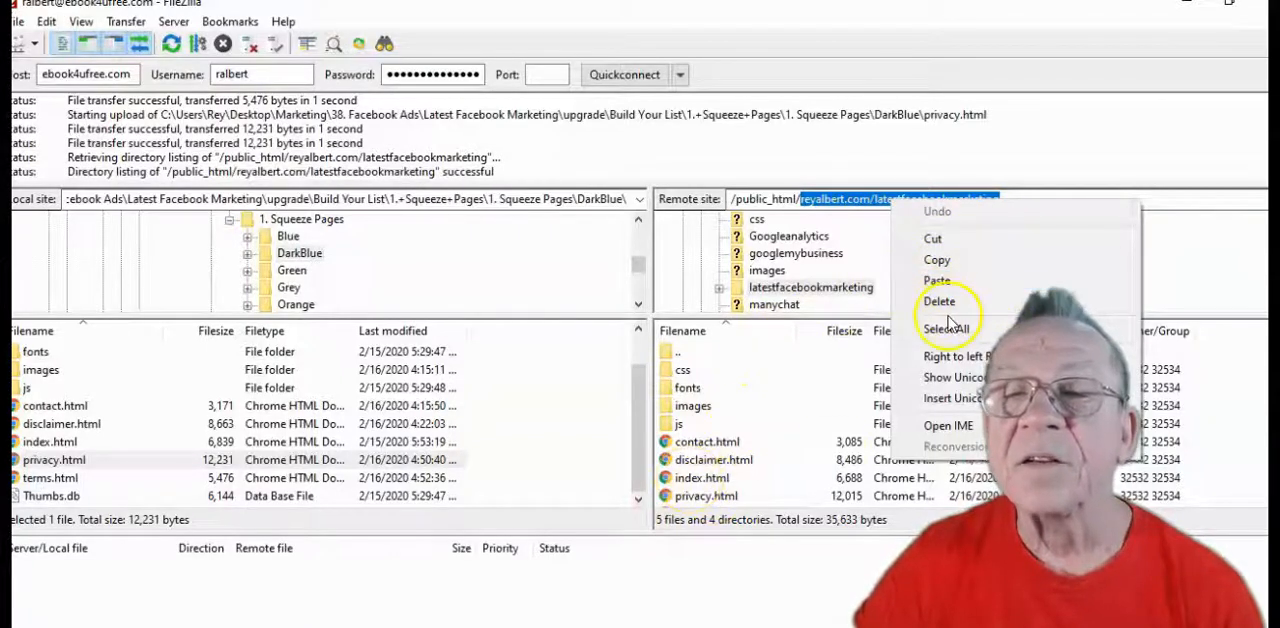
click(944, 262)
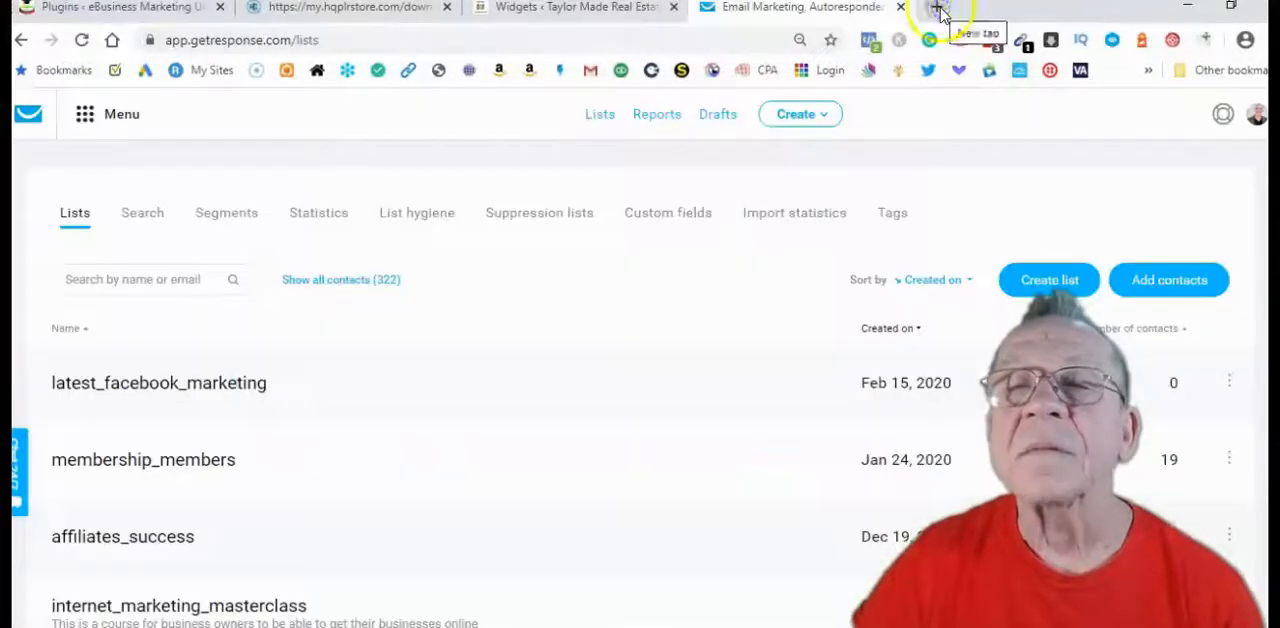
Switch to Chrome, load reyalbert.com/latestfacebookmarketing in a new tab and examine the live squeeze page from headline to footer
click(937, 8)
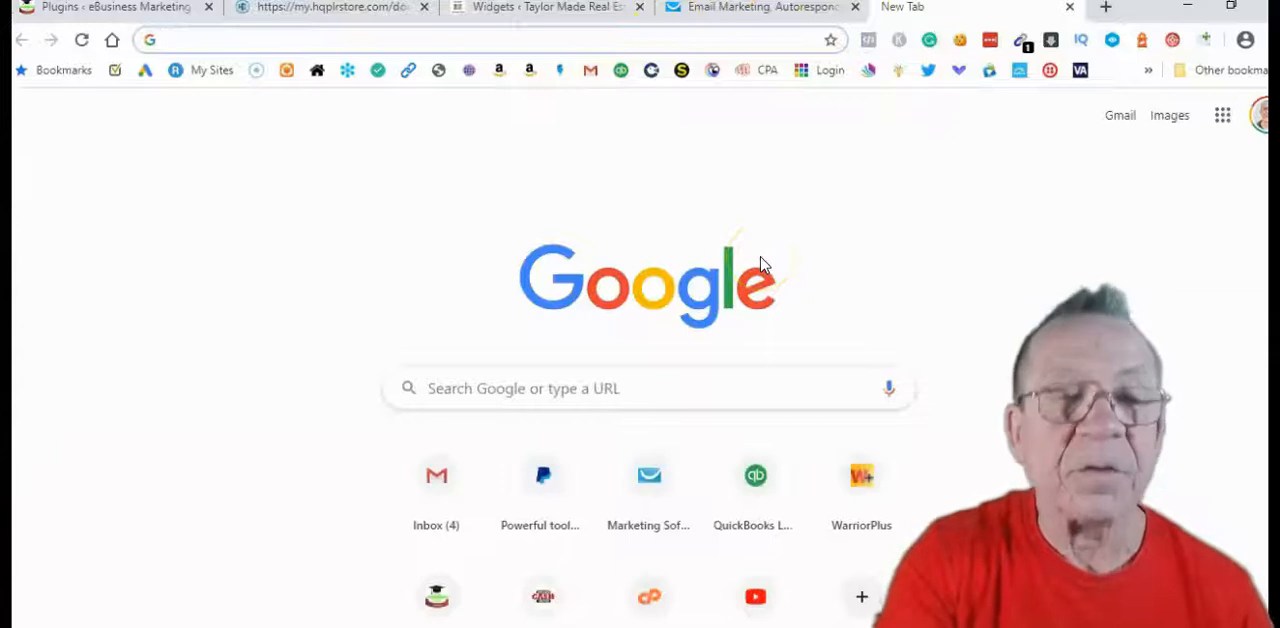
key(ctrl+v)
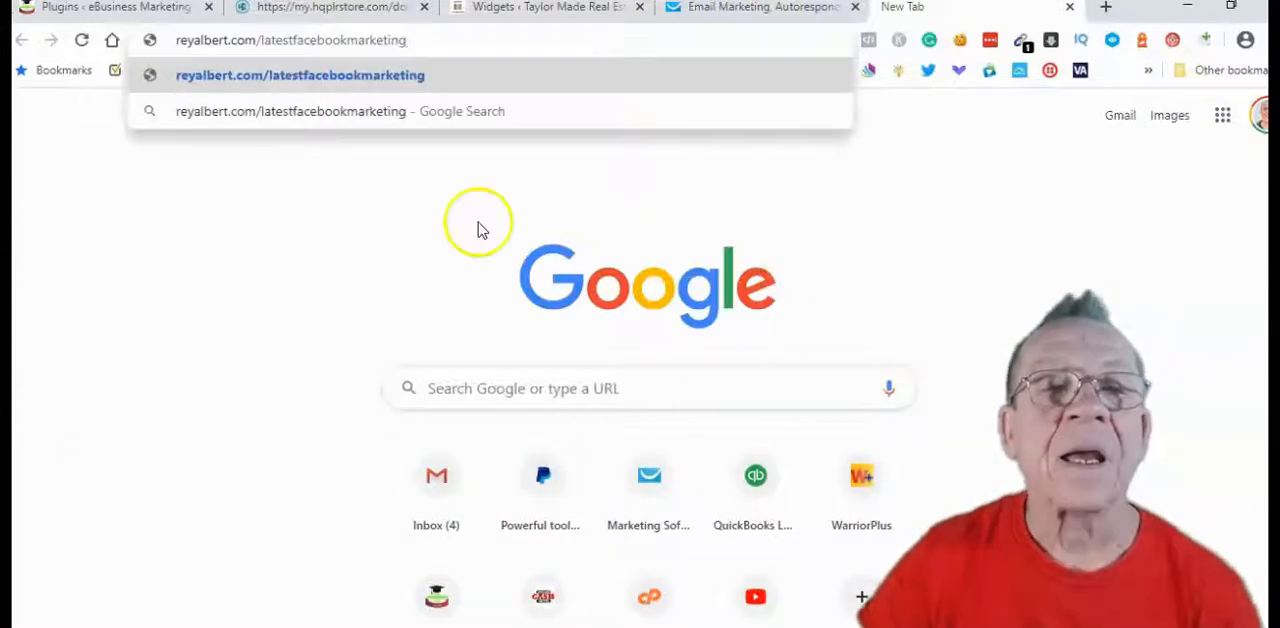
click(328, 74)
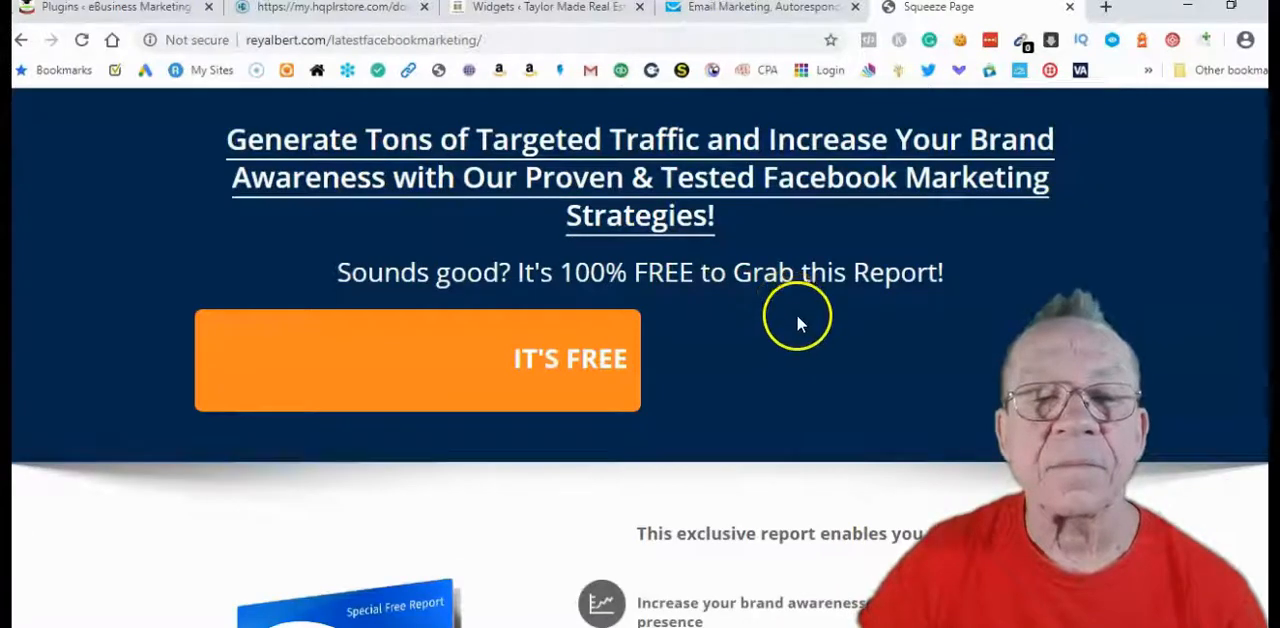
scroll(921, 300, down, 8)
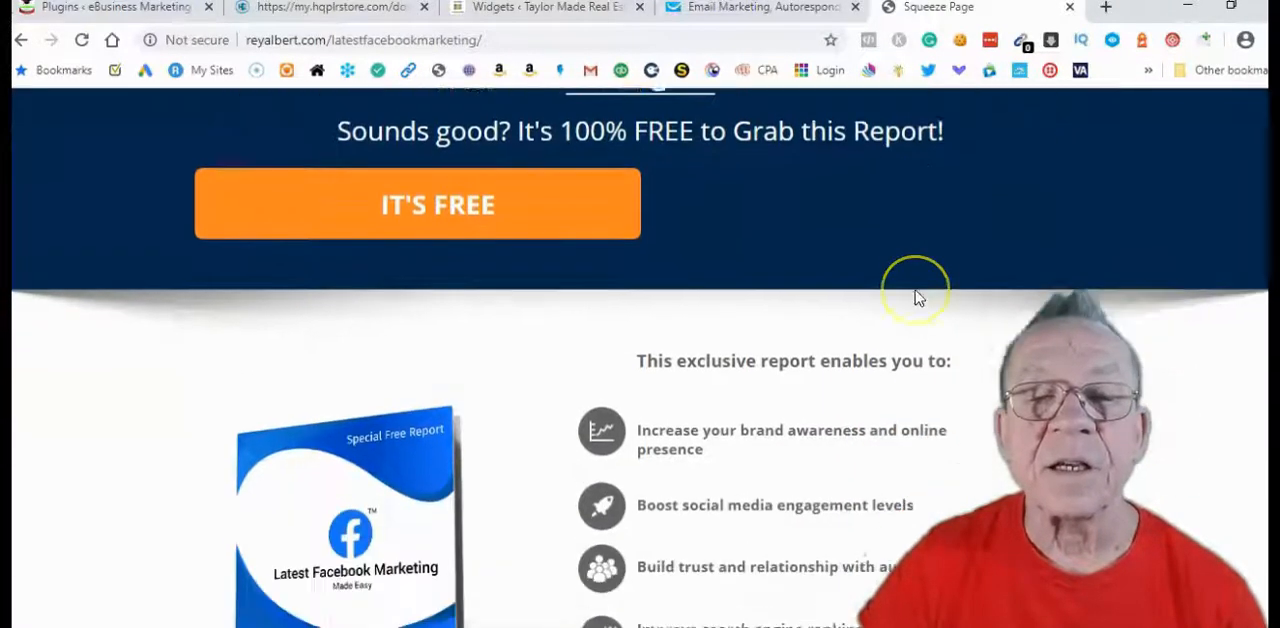
scroll(918, 297, down, 3)
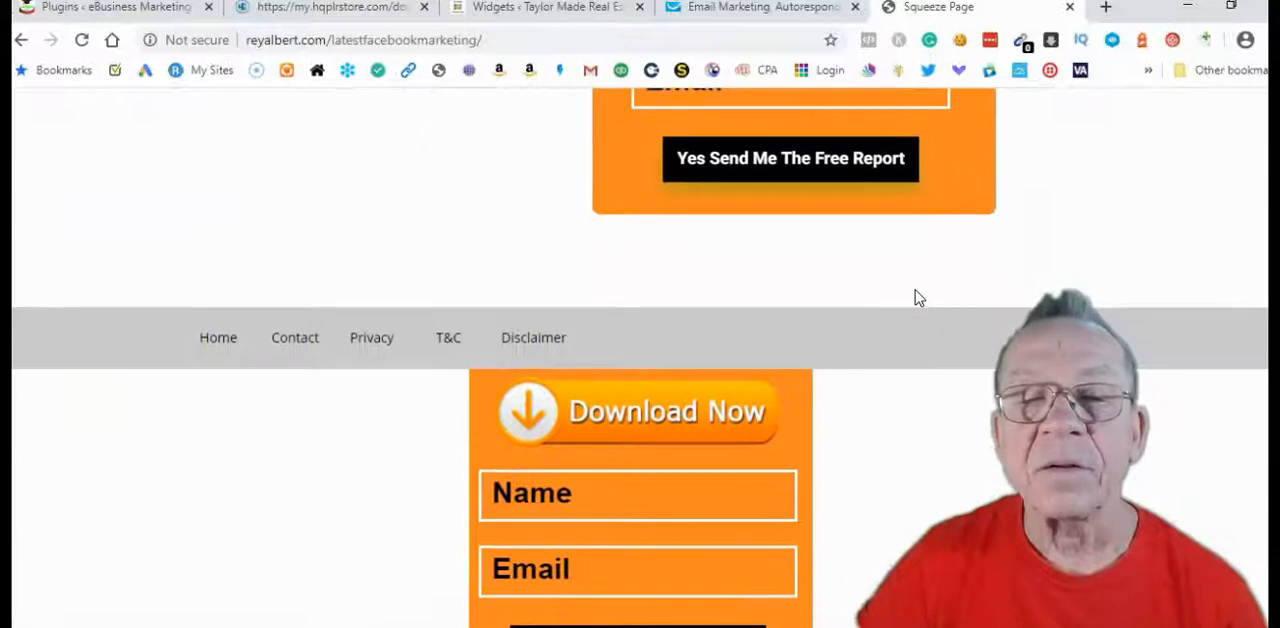
scroll(918, 300, up, 10)
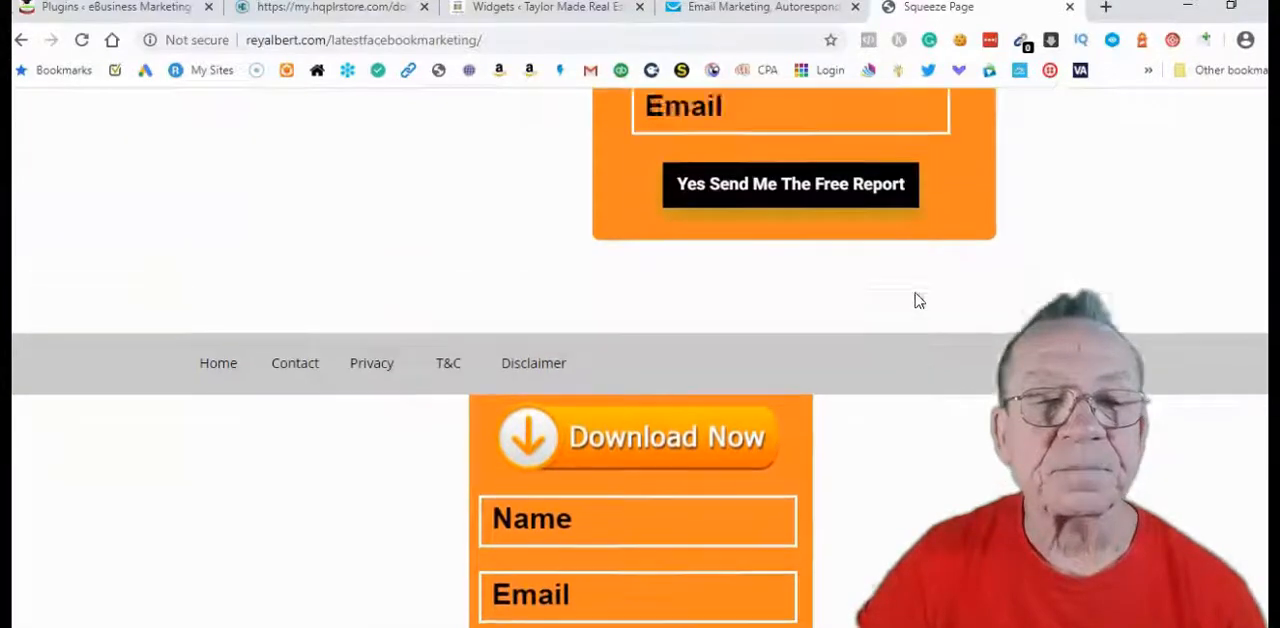
scroll(916, 292, up, 1)
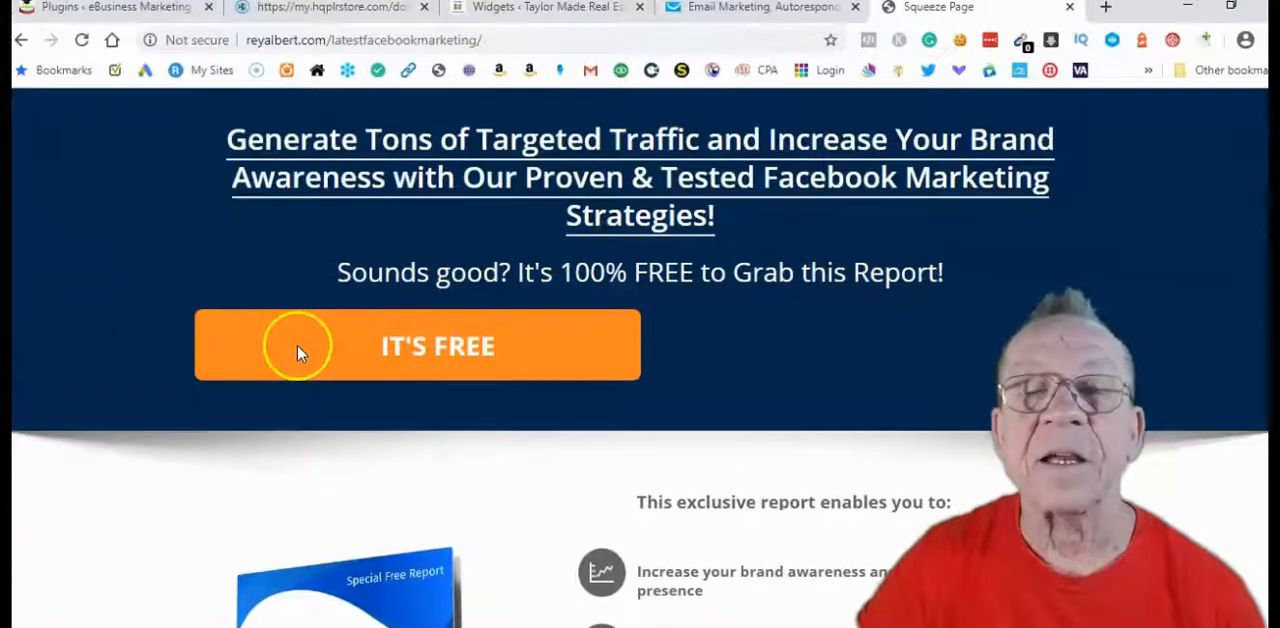
scroll(643, 385, down, 10)
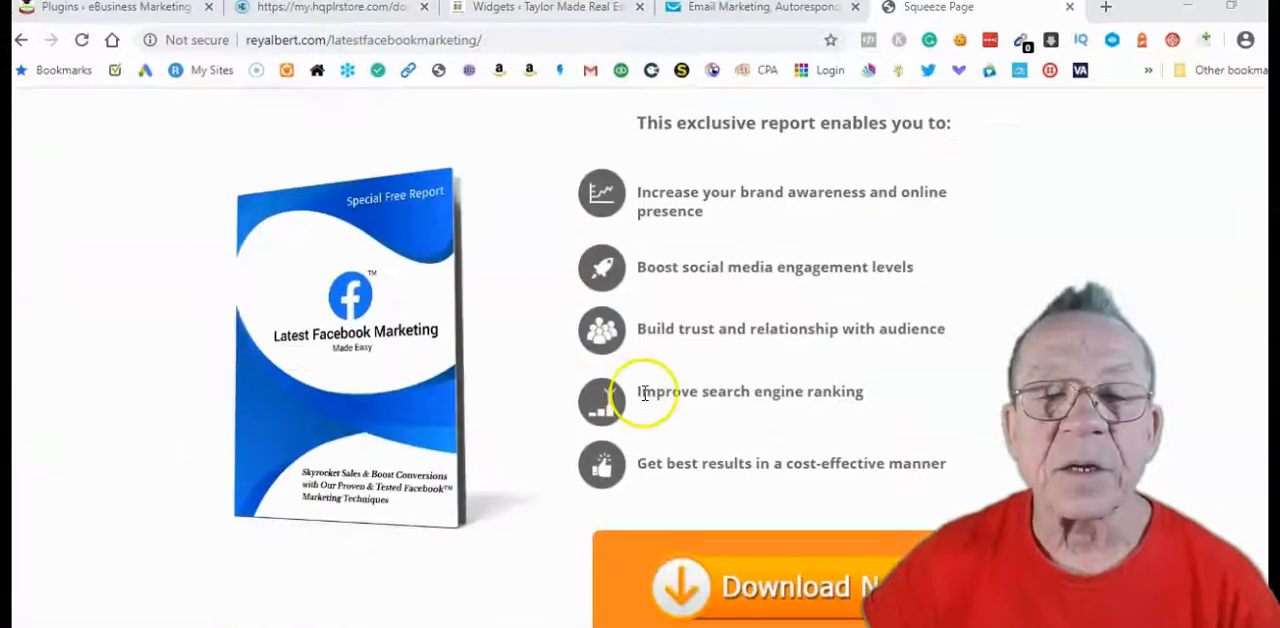
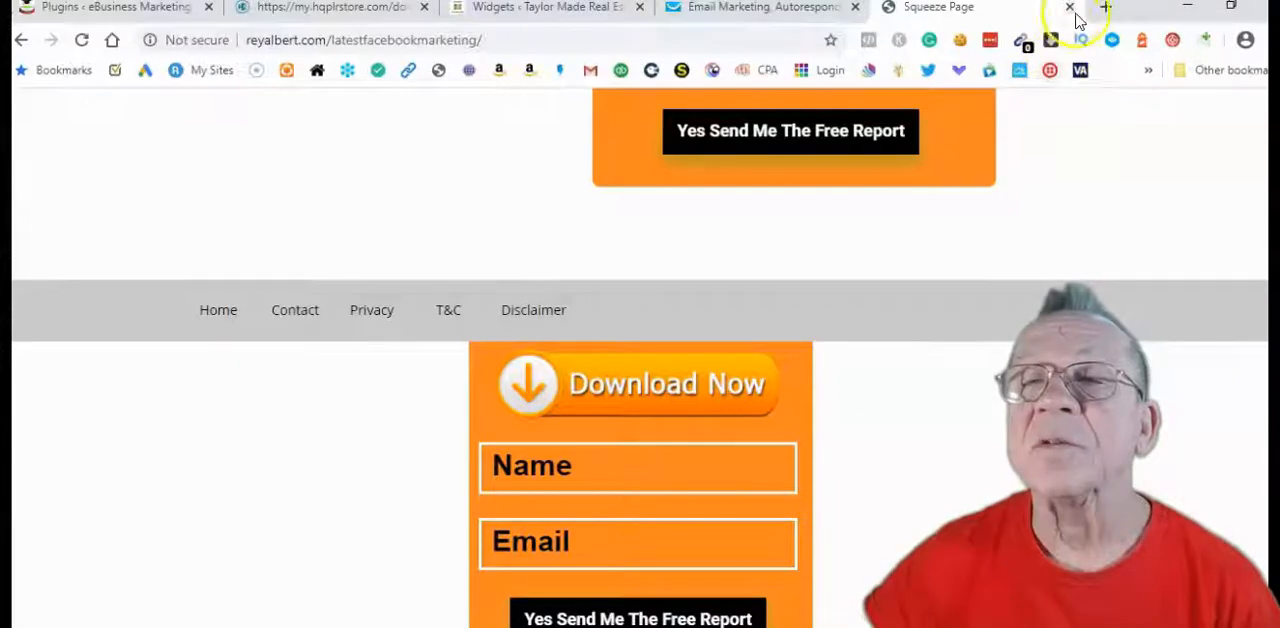
Load the HostGator control panel from the saved bookmarks and open its File Manager
click(1149, 72)
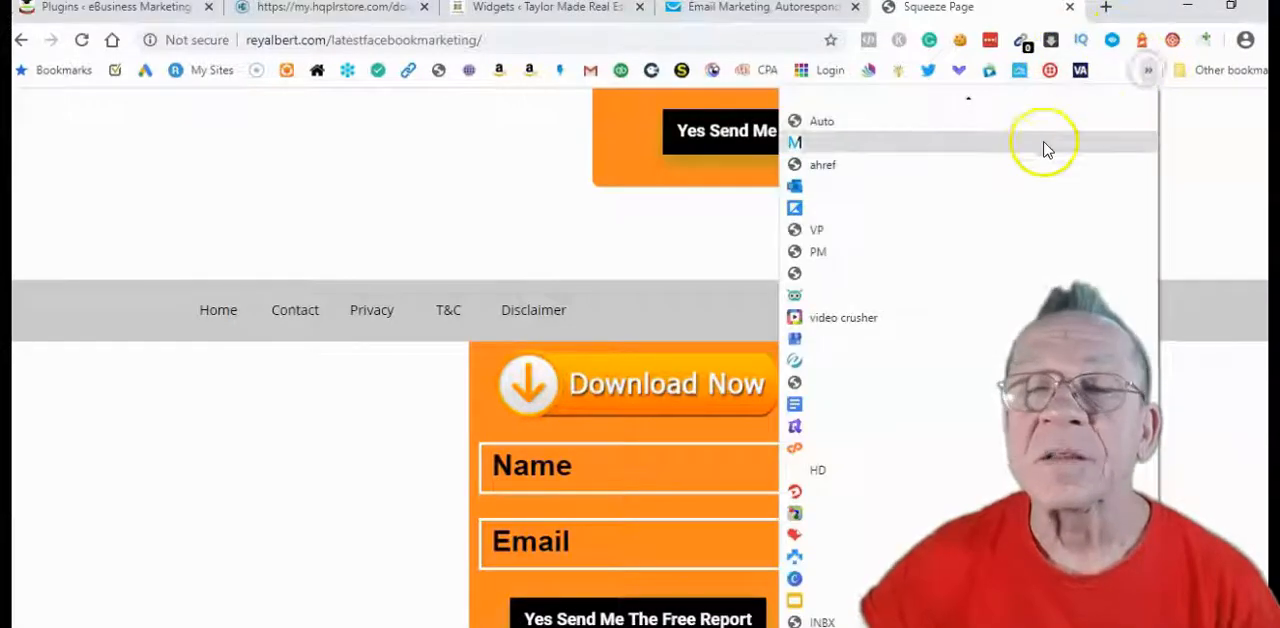
click(903, 452)
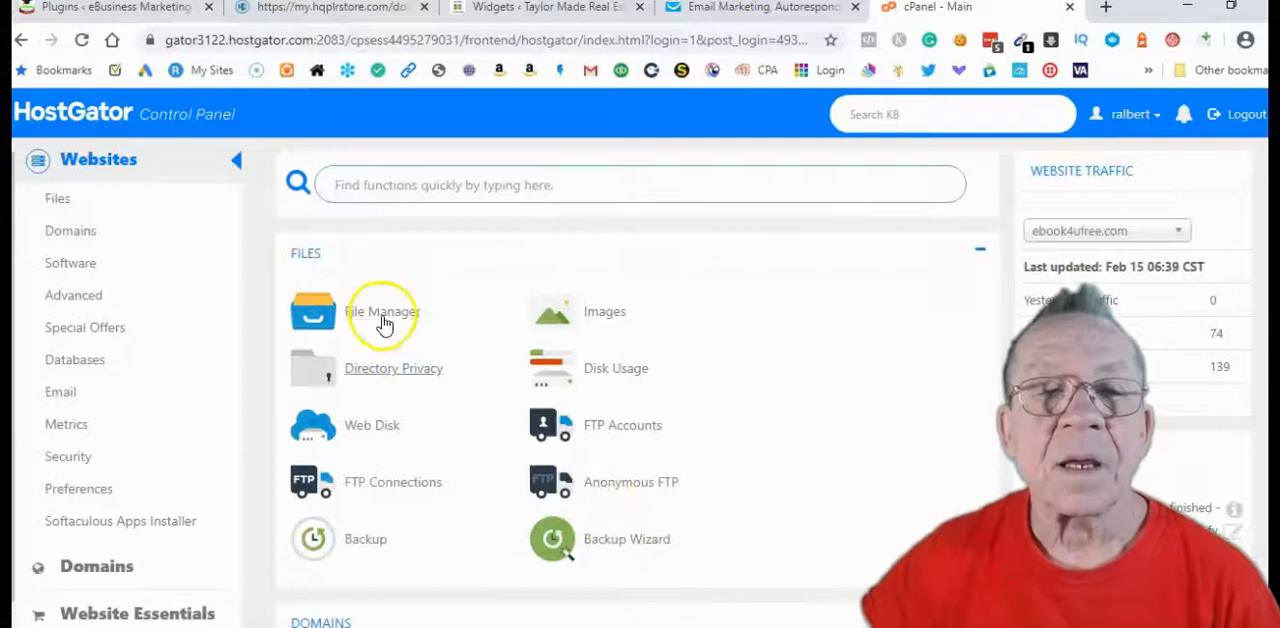
click(383, 314)
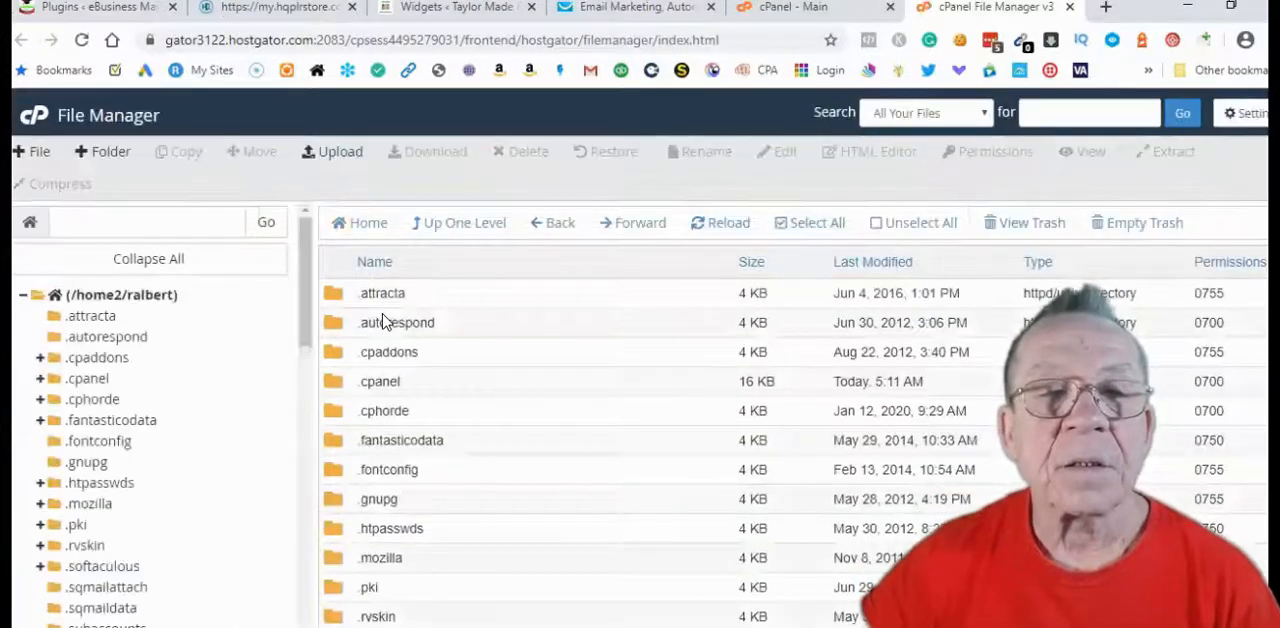
Open the public_html folder and go into its reyalbert.com folder
scroll(206, 445, down, 10)
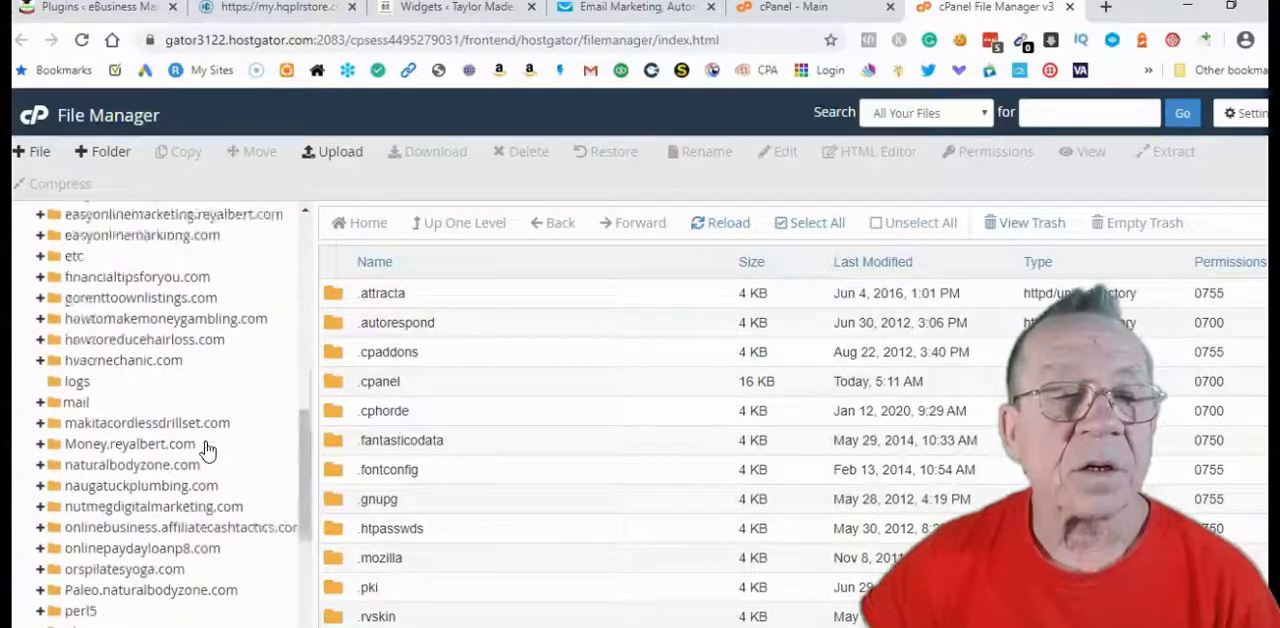
scroll(206, 450, down, 1)
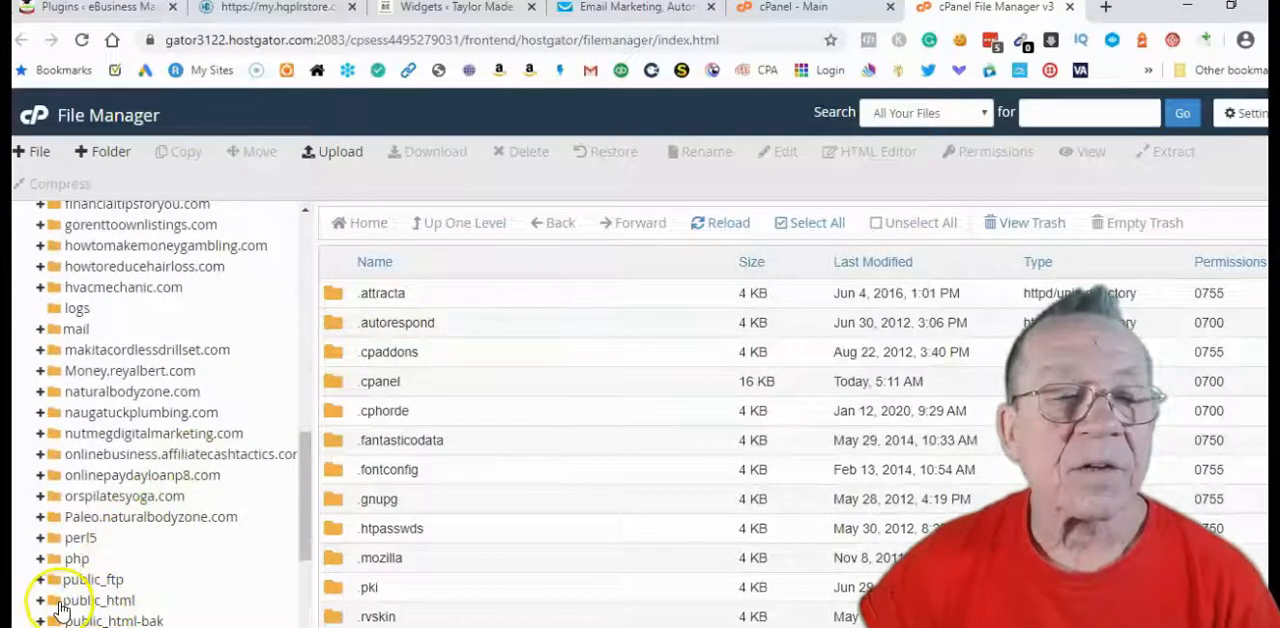
click(64, 603)
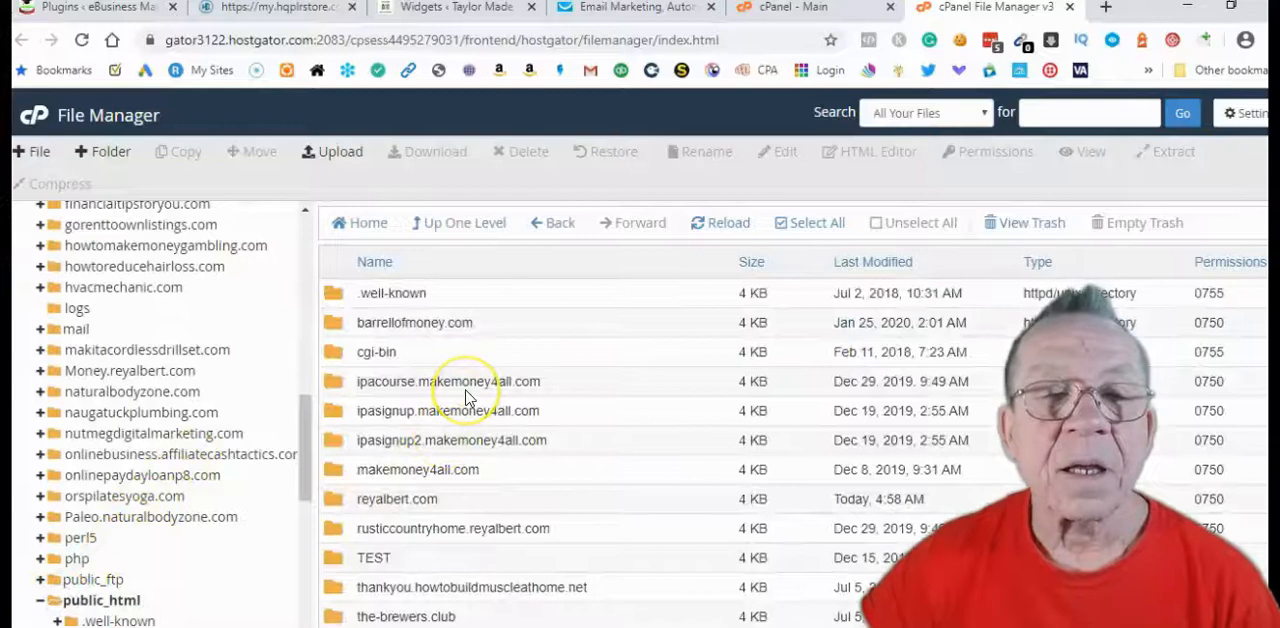
scroll(465, 397, down, 2)
scroll(460, 397, down, 1)
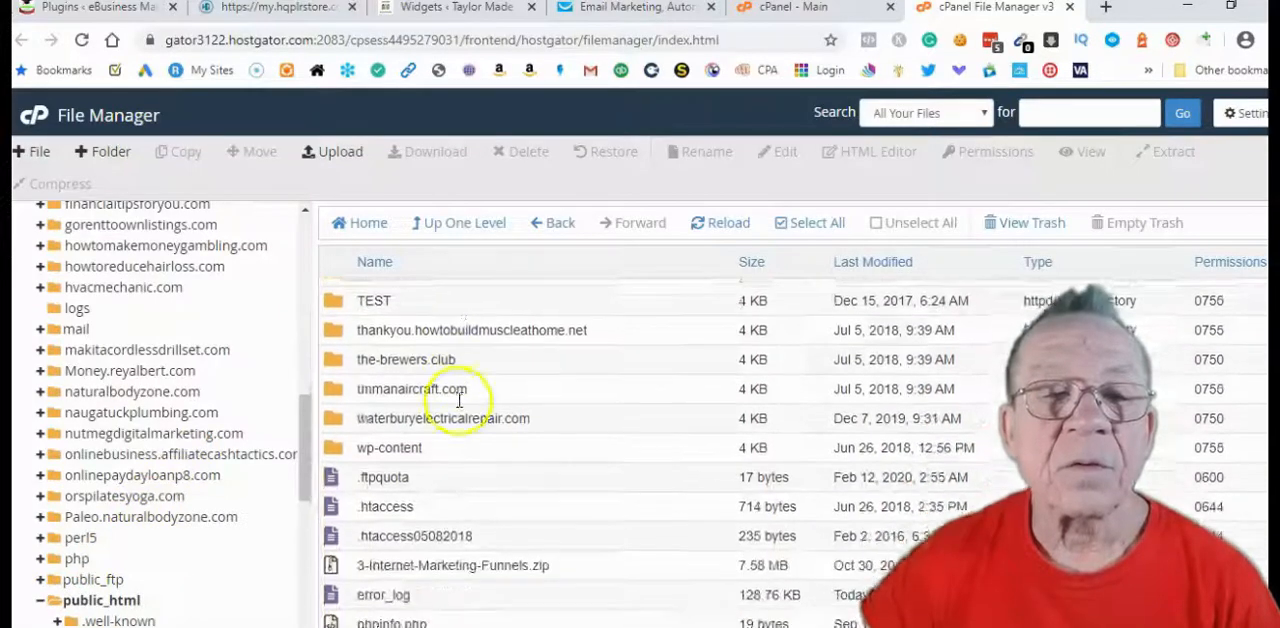
scroll(457, 400, up, 2)
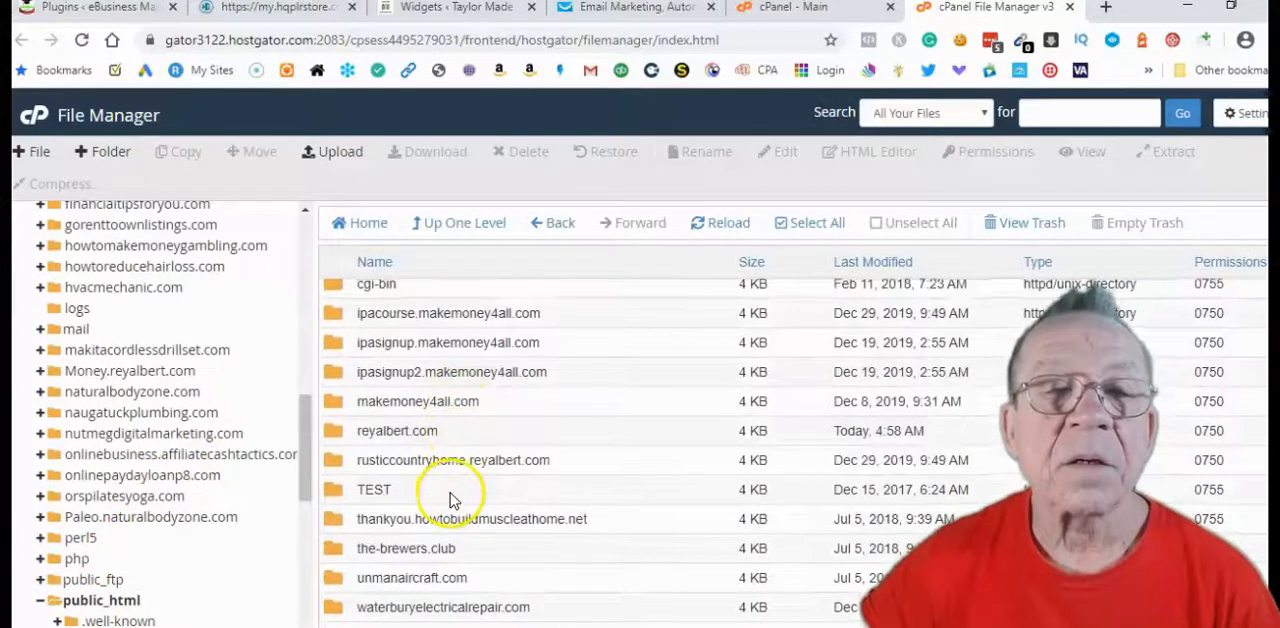
scroll(451, 498, up, 1)
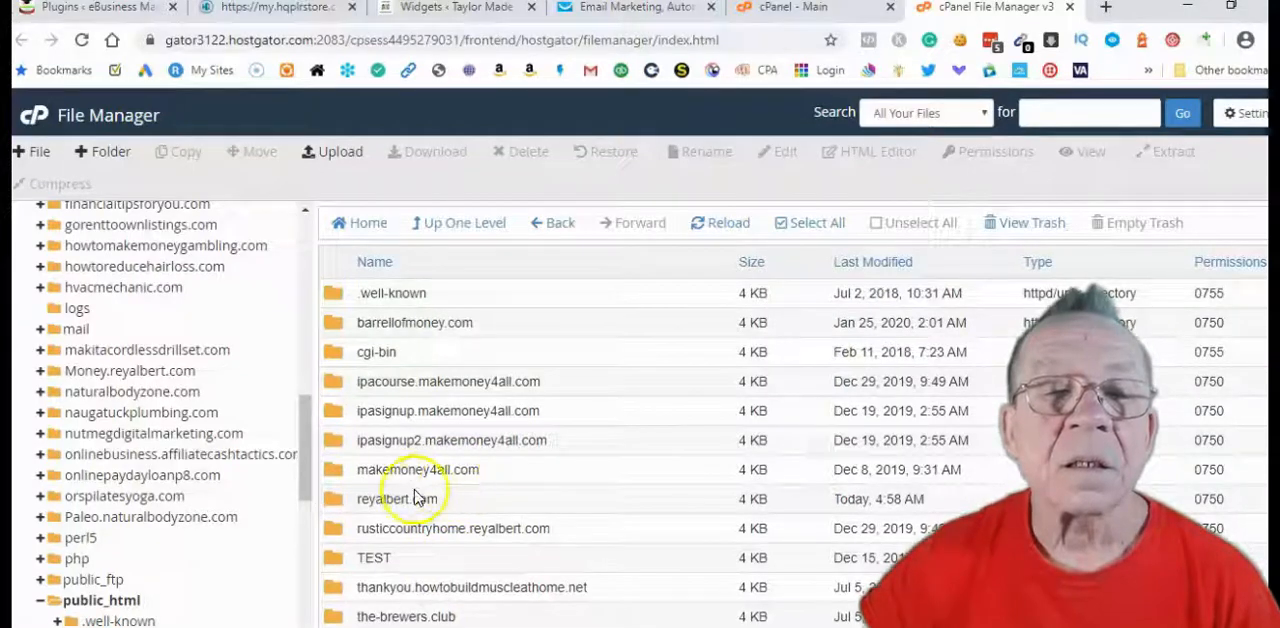
double_click(328, 502)
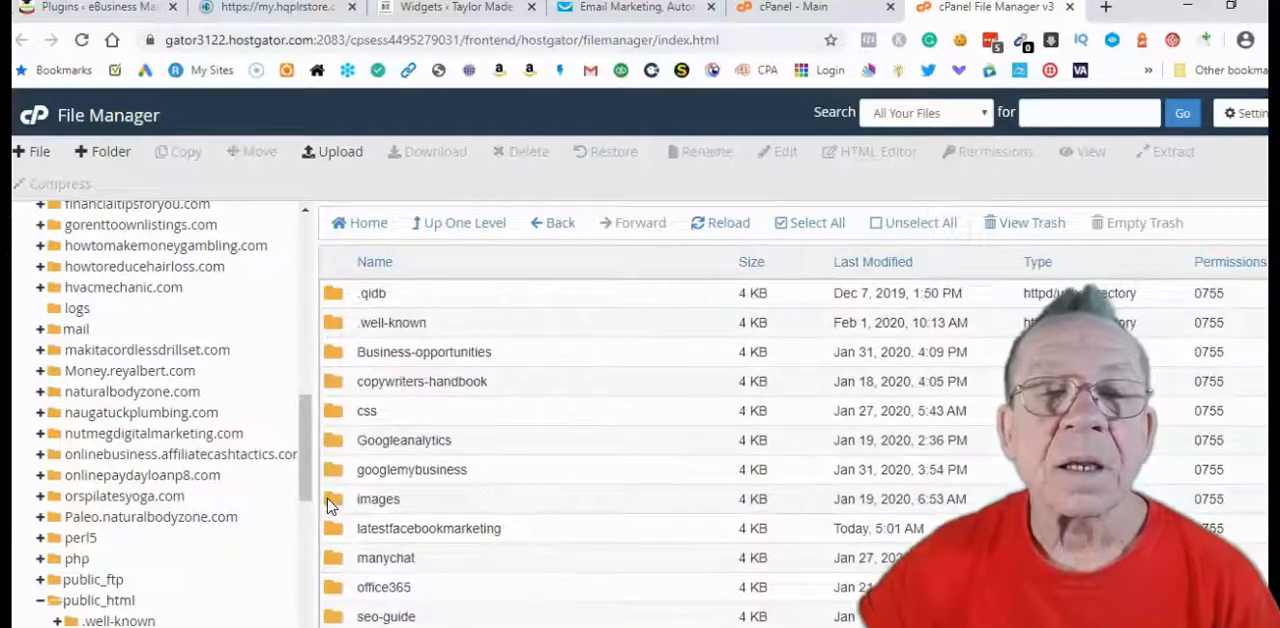
Go into the latestfacebookmarketing folder and open its images subfolder
scroll(445, 437, down, 5)
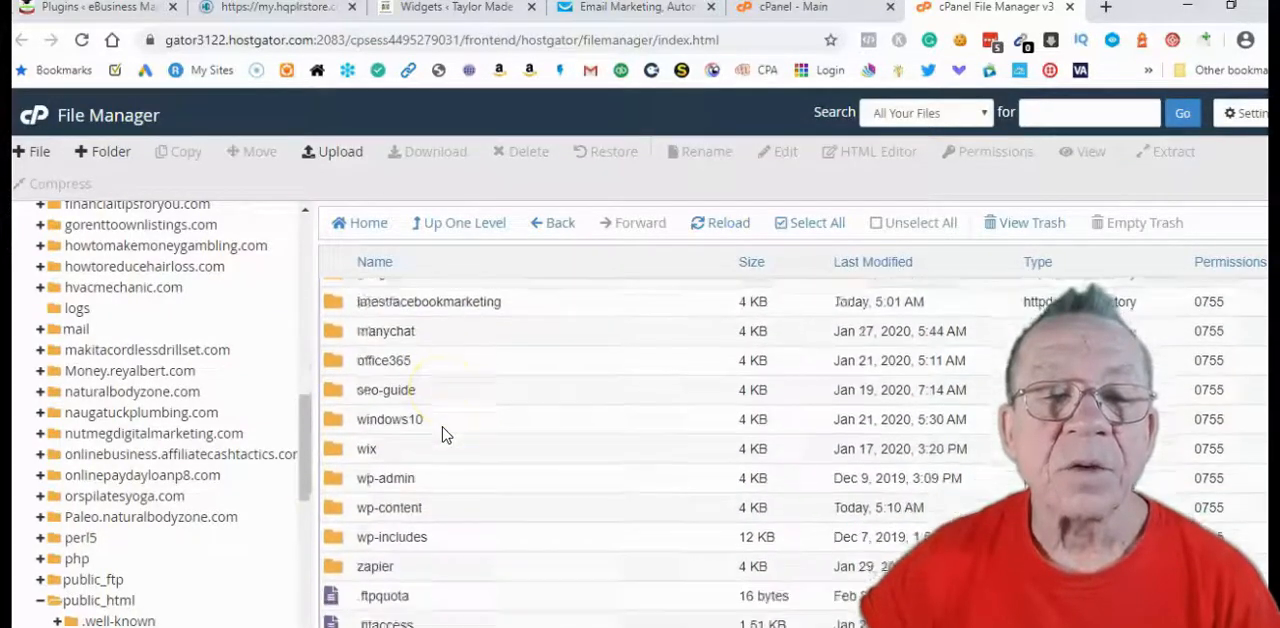
scroll(445, 435, up, 1)
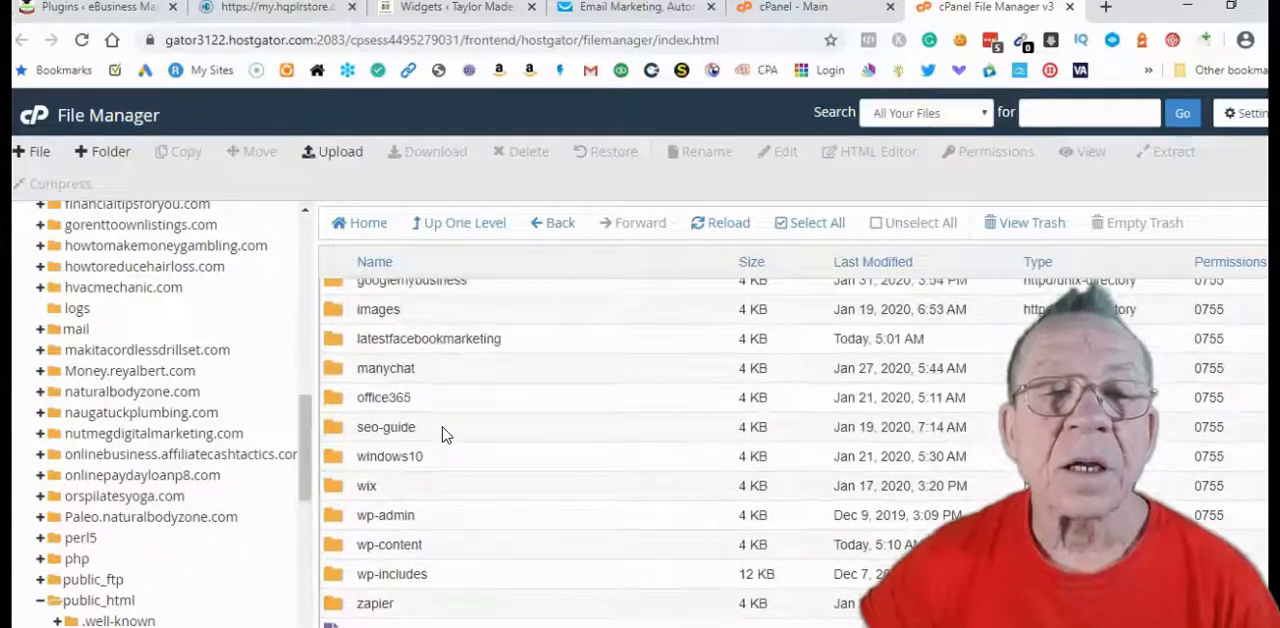
double_click(333, 339)
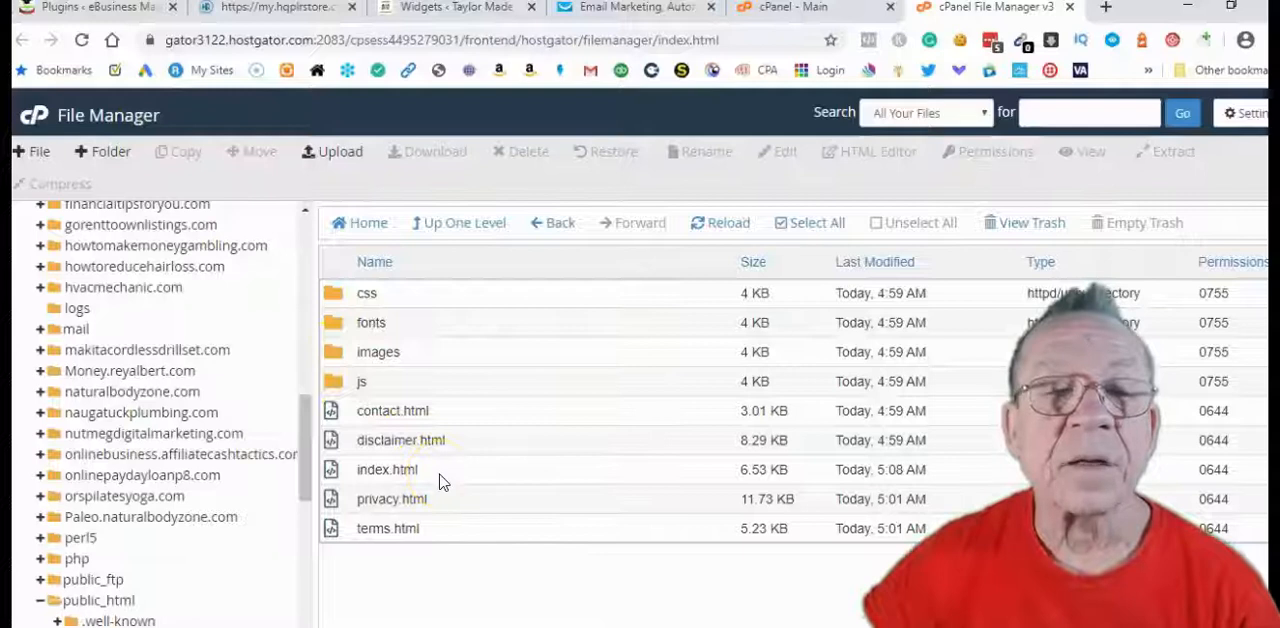
double_click(338, 358)
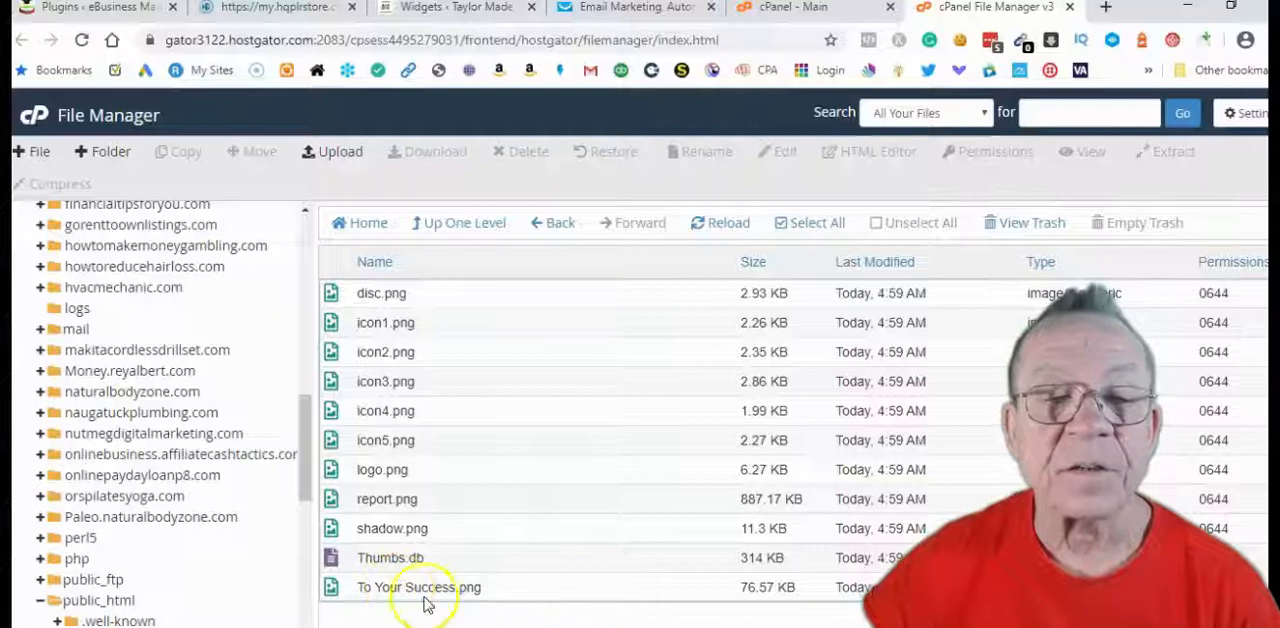
Copy the path of To Your Success.png from reyalbert.com onward out of the rename dialog, leaving the file name unchanged
click(330, 590)
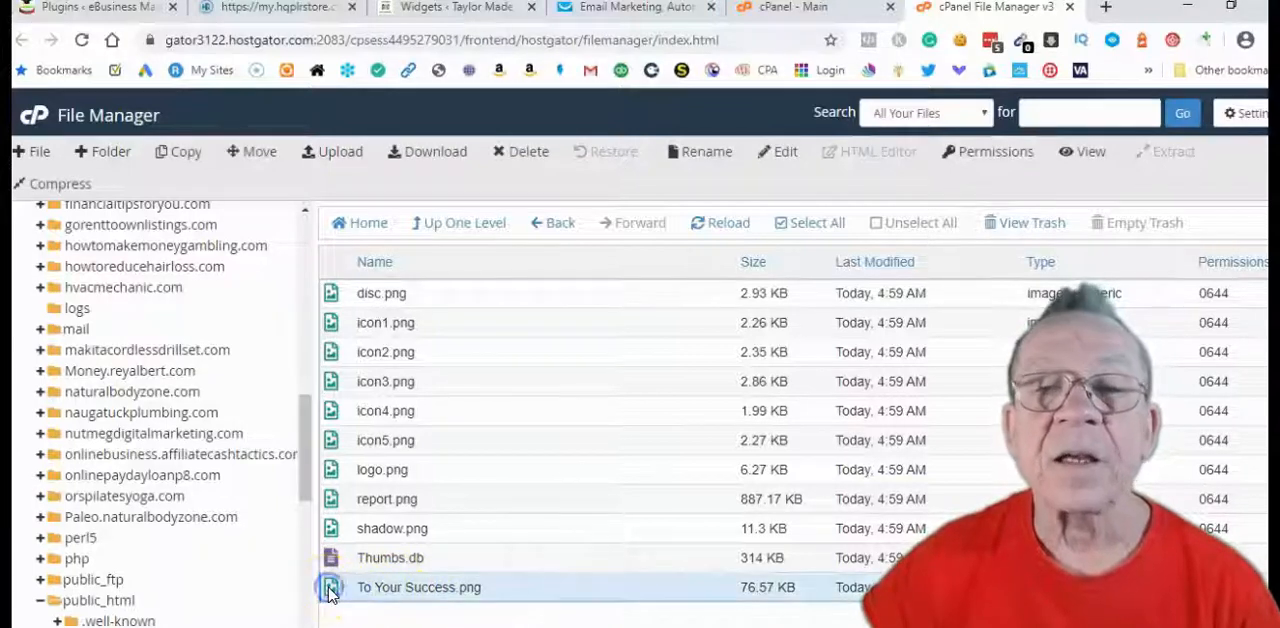
click(705, 155)
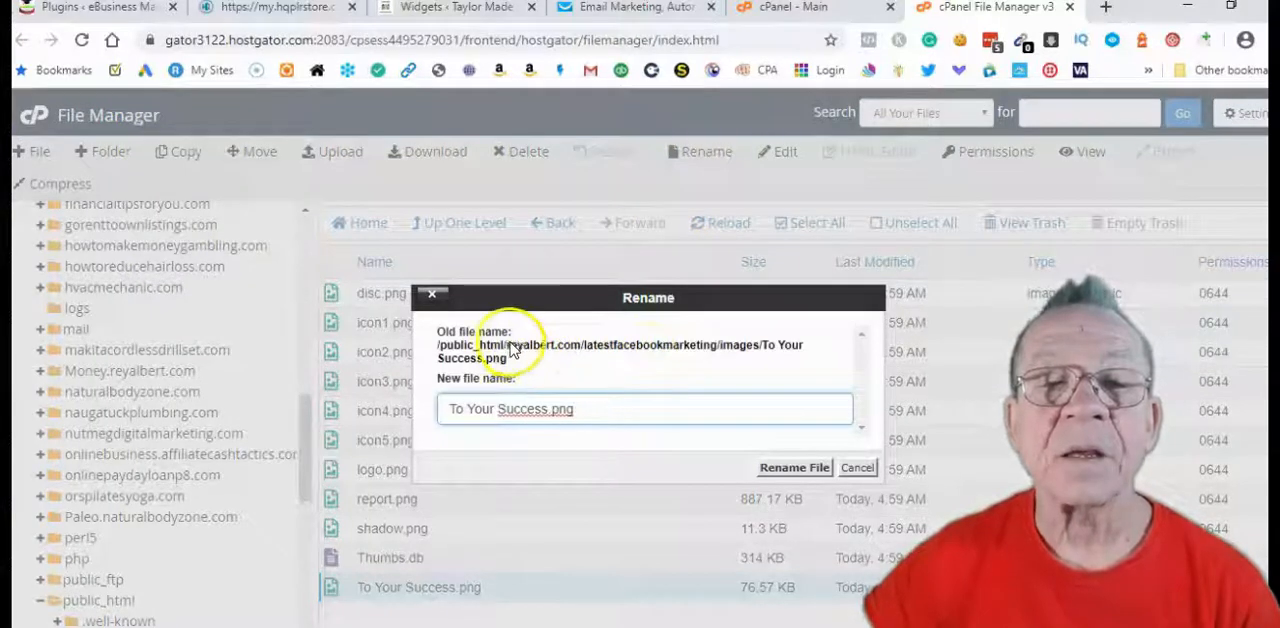
drag(508, 346, 527, 358)
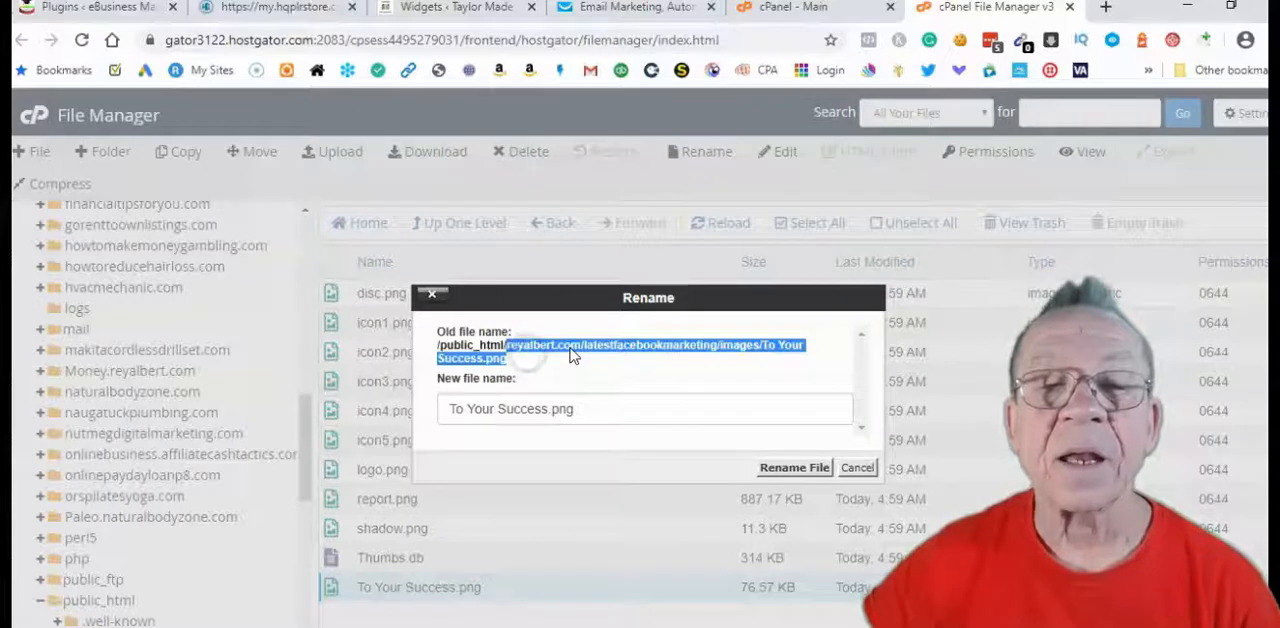
right_click(571, 356)
click(607, 364)
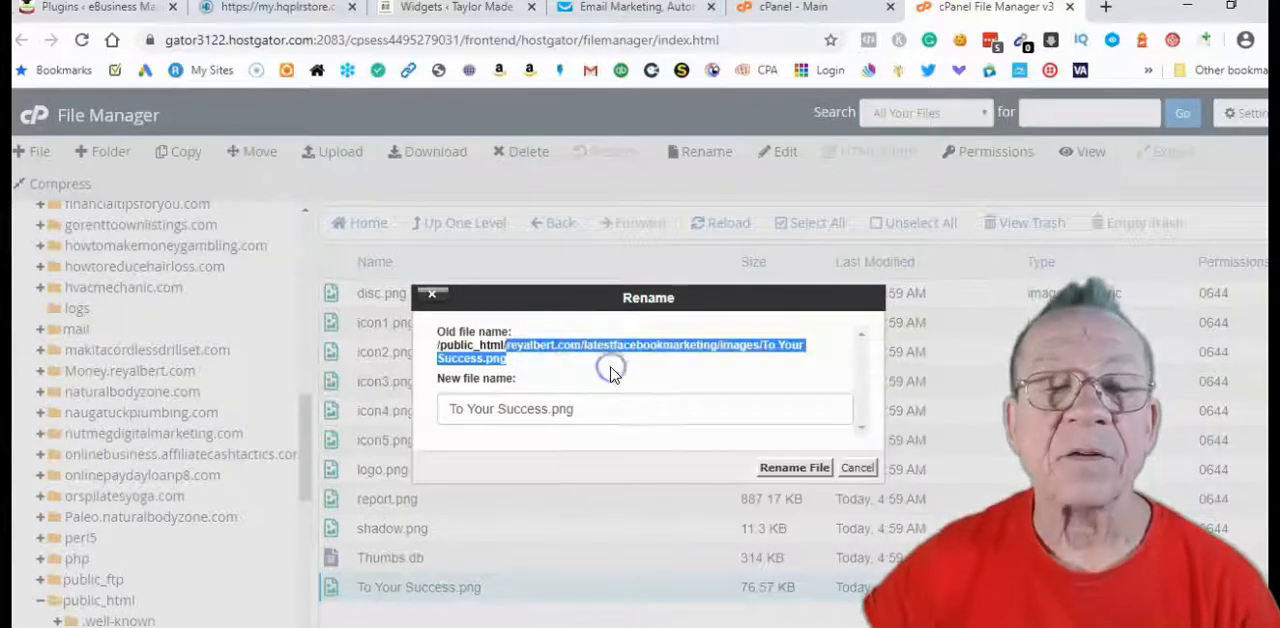
click(856, 469)
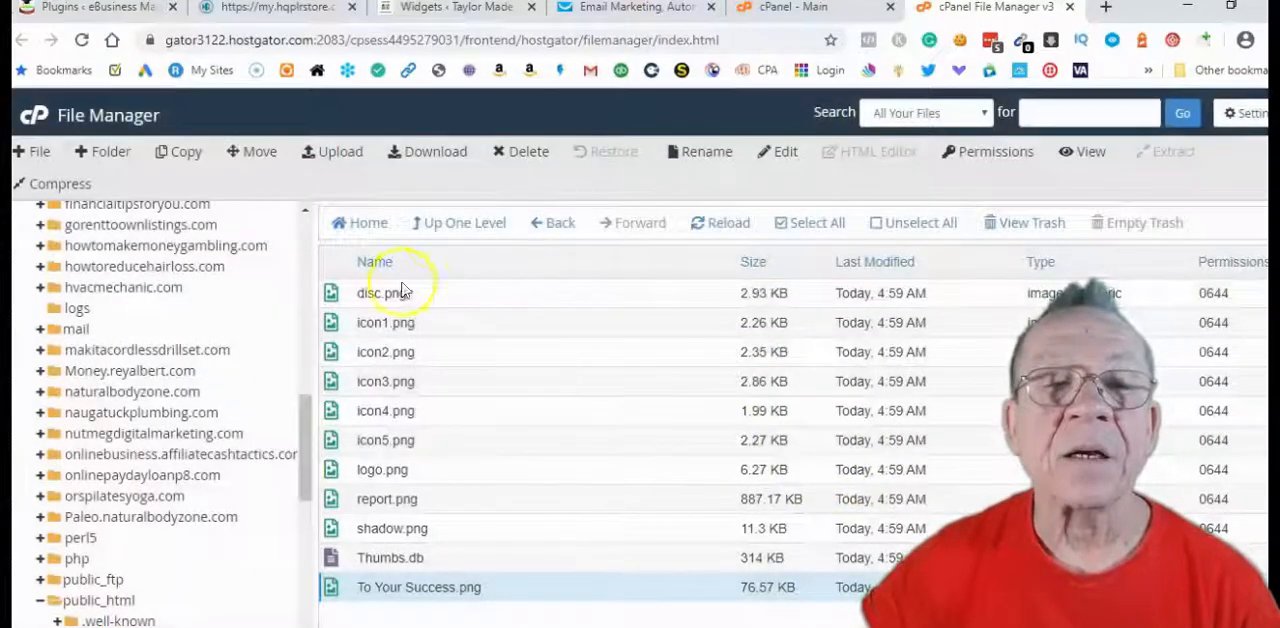
Return to the latestfacebookmarketing folder and open index.html in the code editor
click(458, 228)
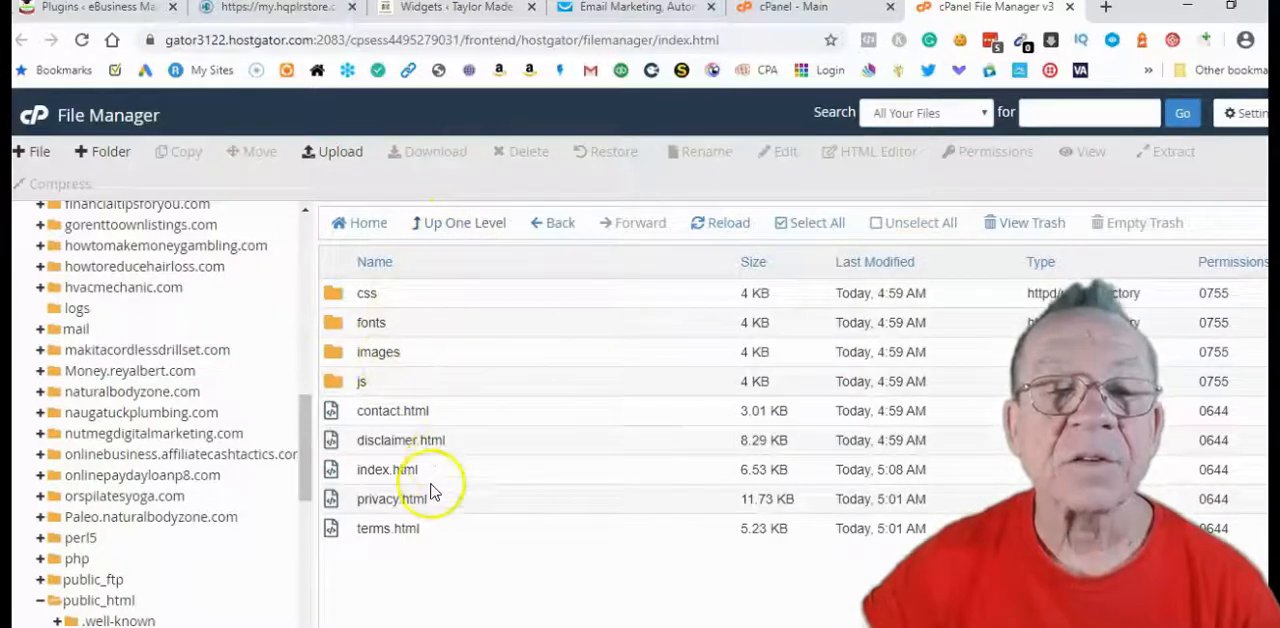
click(334, 478)
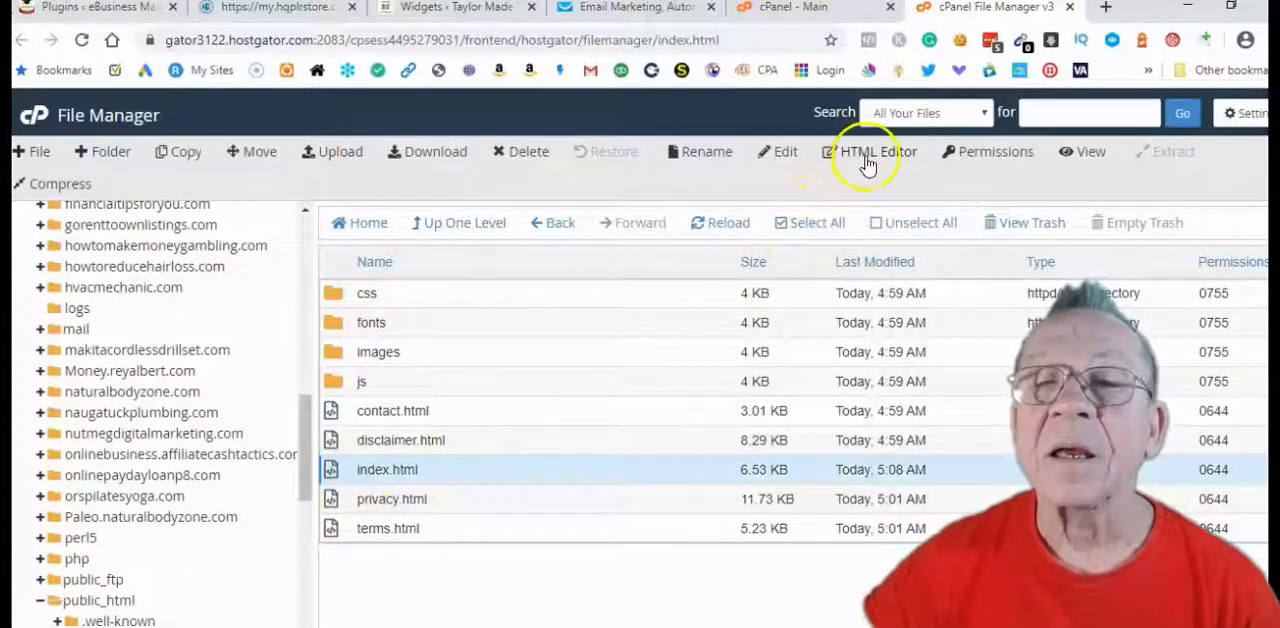
click(779, 156)
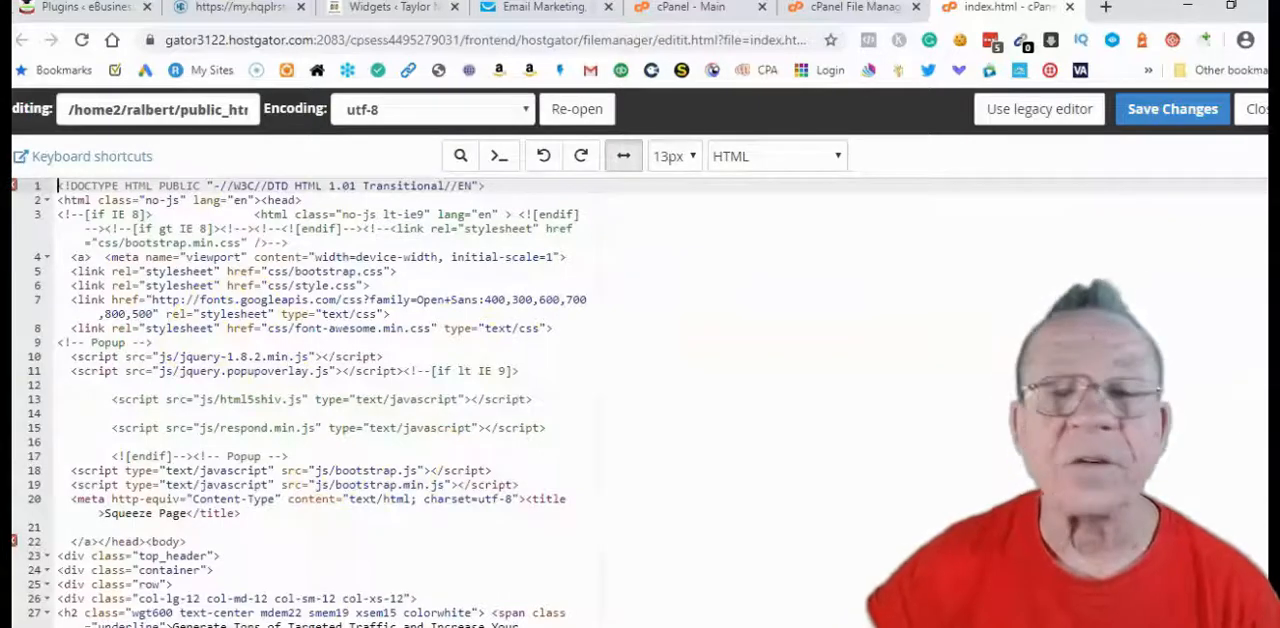
Replace the image source on line 119 with the copied path reyalbert.com/latestfacebookmarketing/images/To Your Success.png
scroll(745, 312, down, 15)
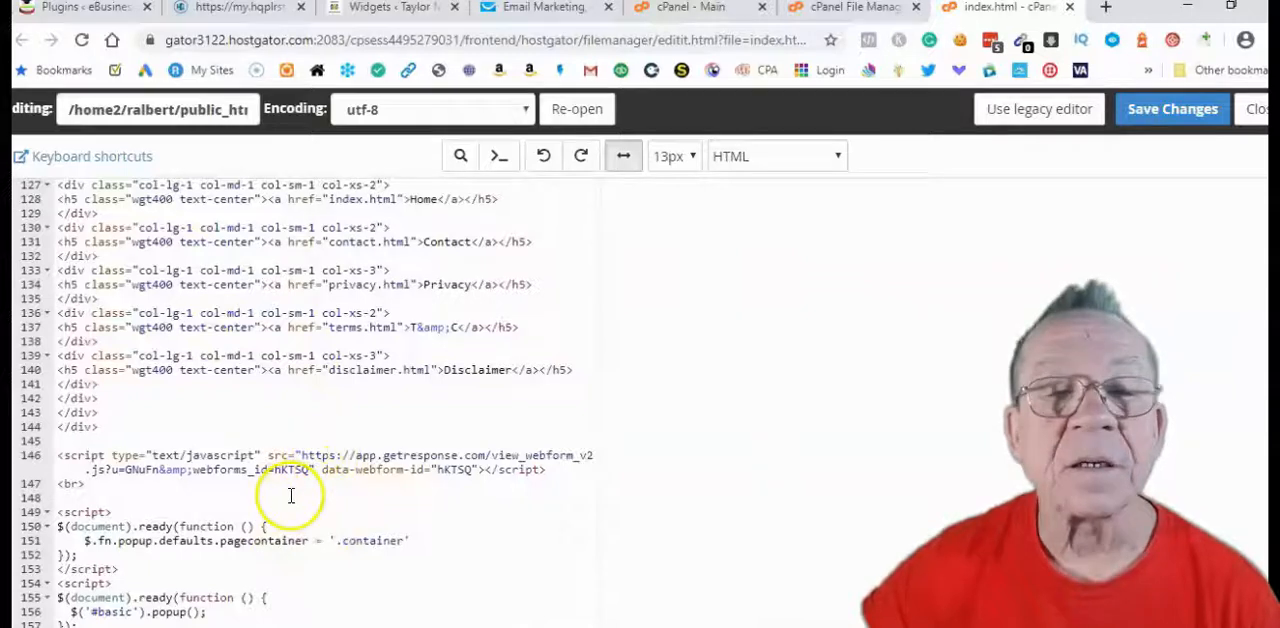
scroll(303, 462, up, 2)
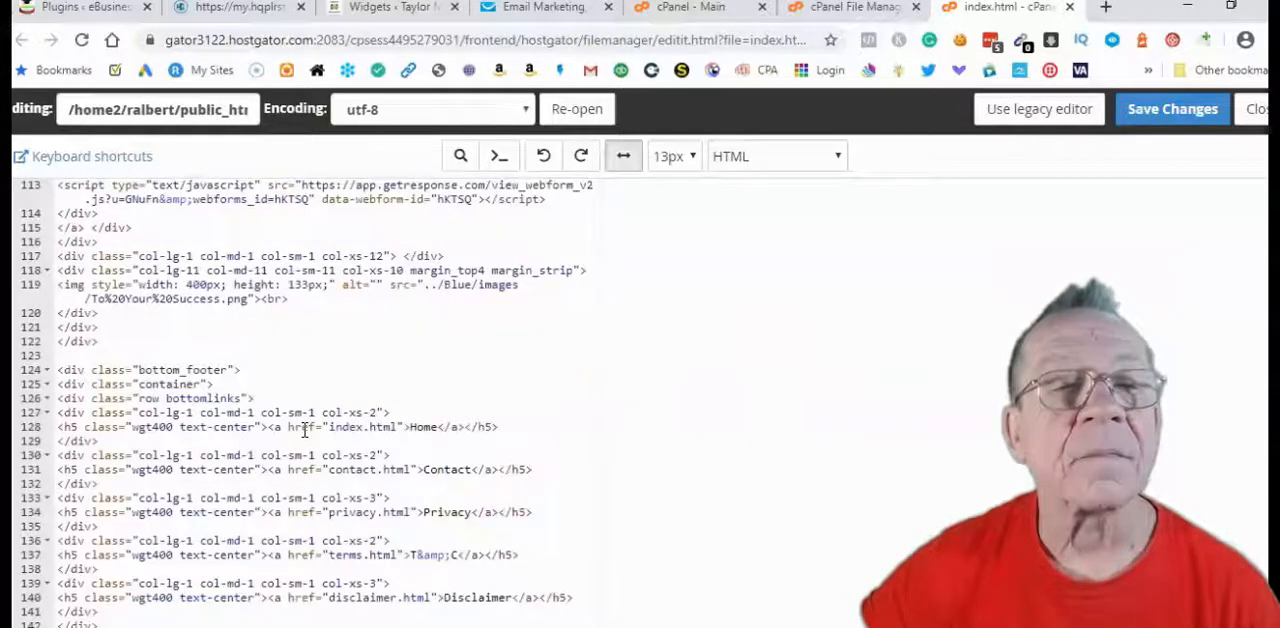
scroll(303, 430, up, 1)
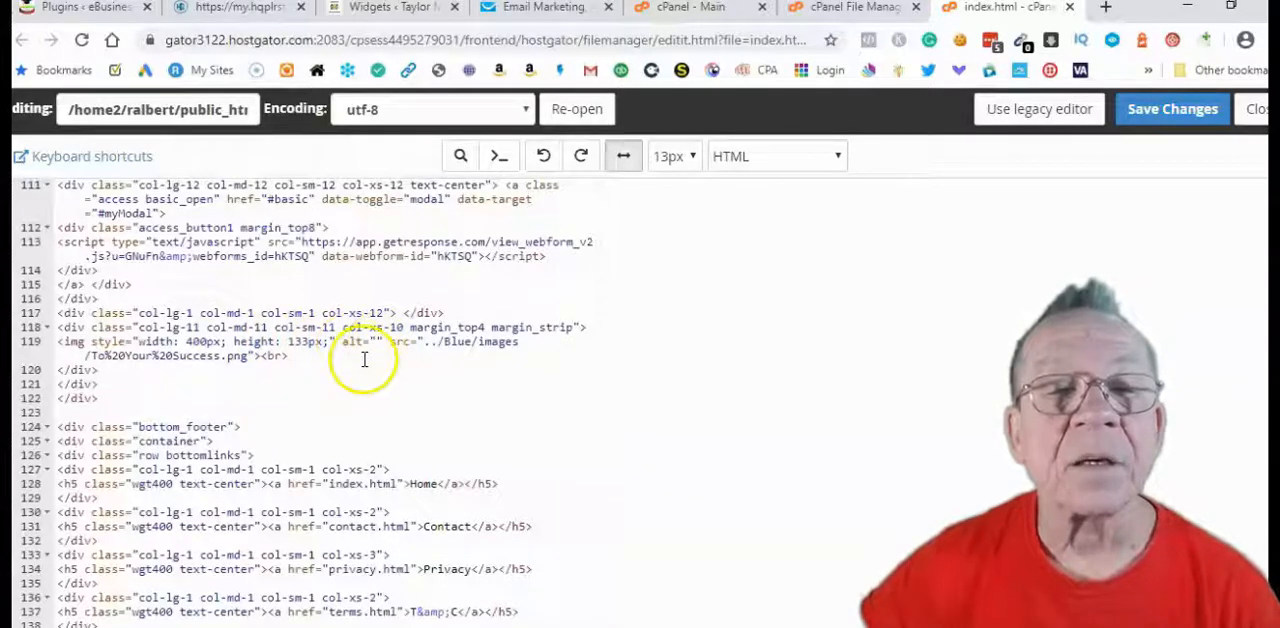
click(424, 343)
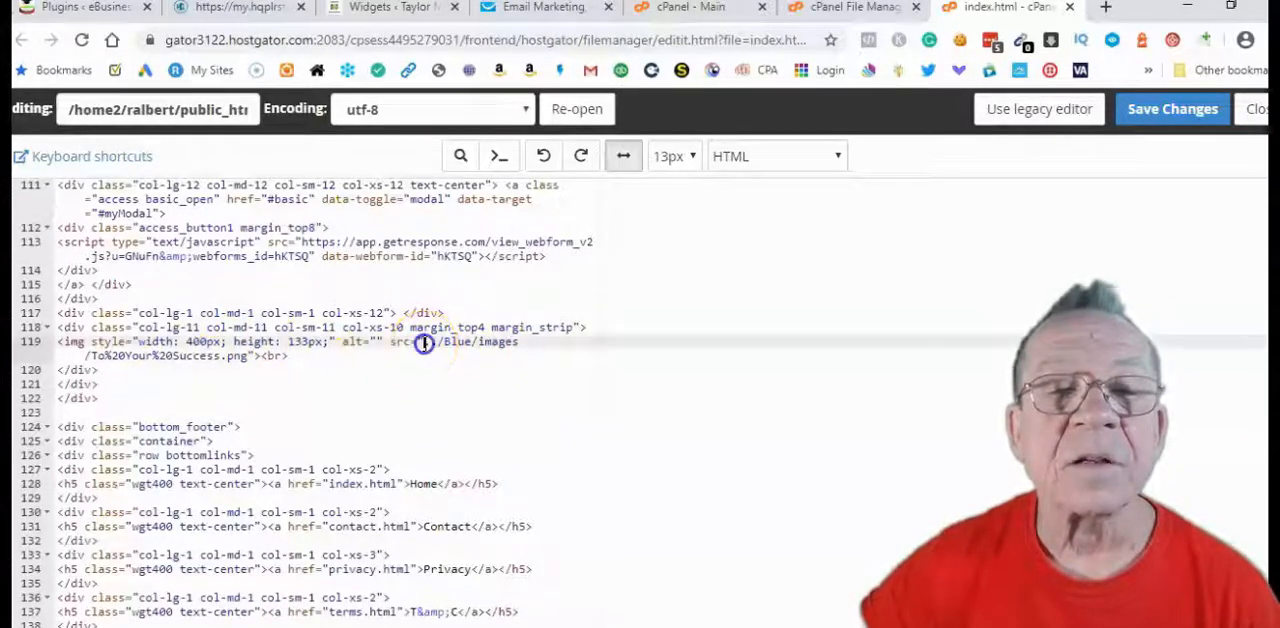
drag(410, 350, 298, 356)
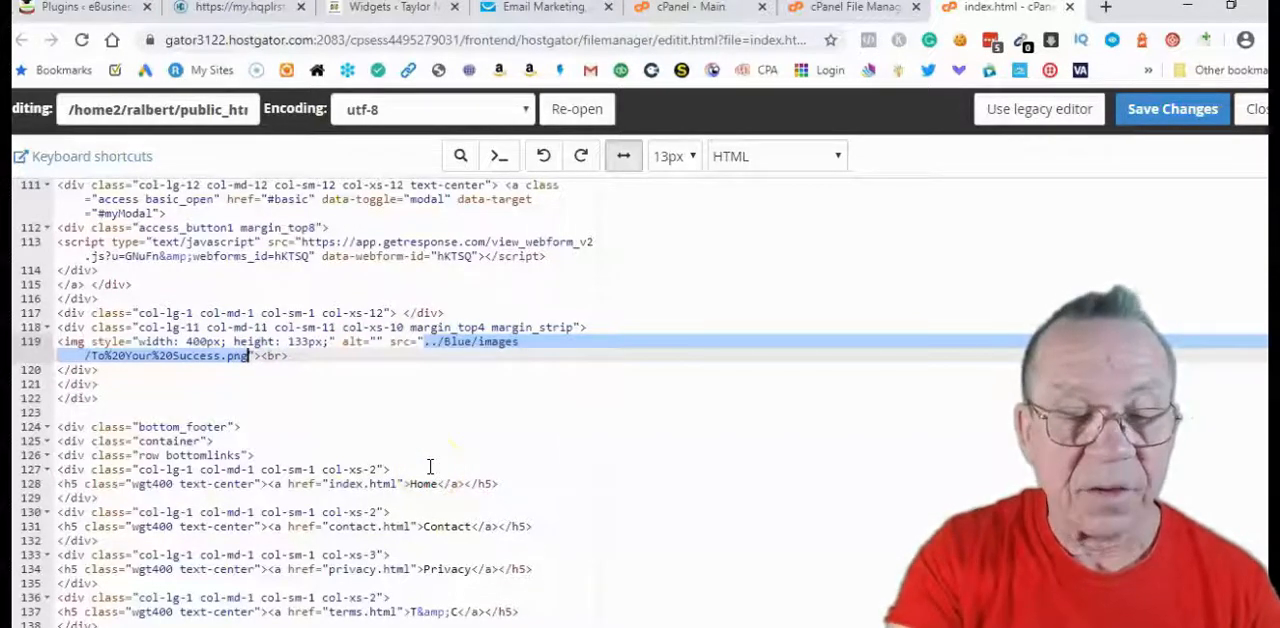
key(ctrl+v)
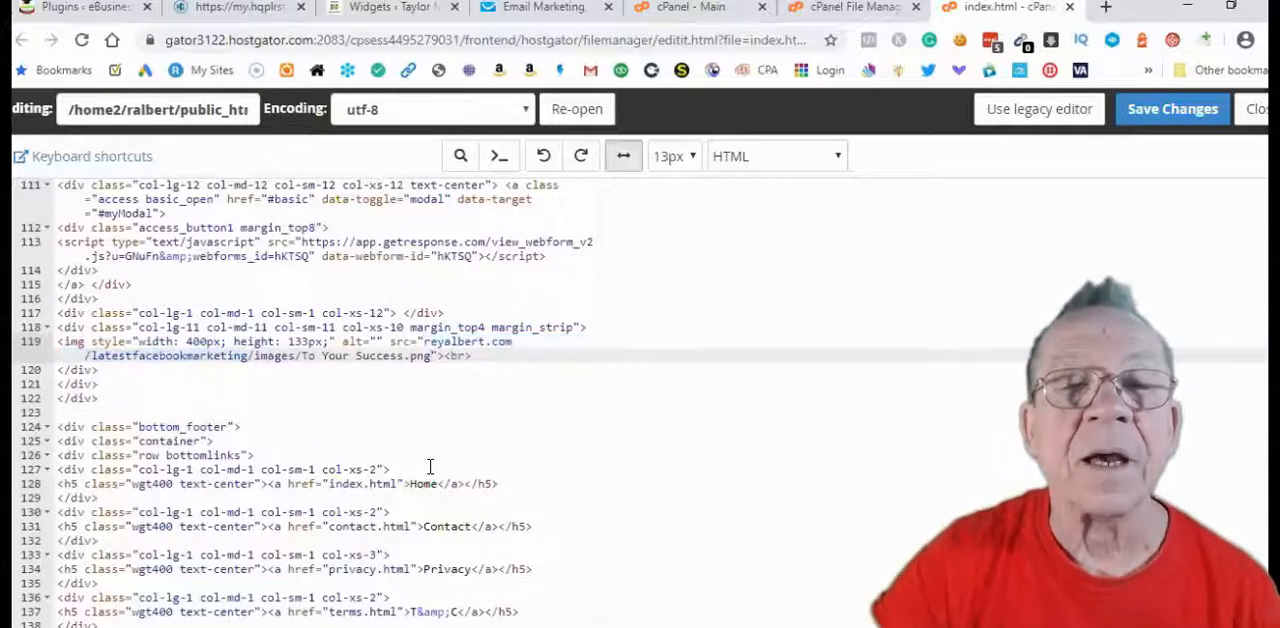
click(505, 343)
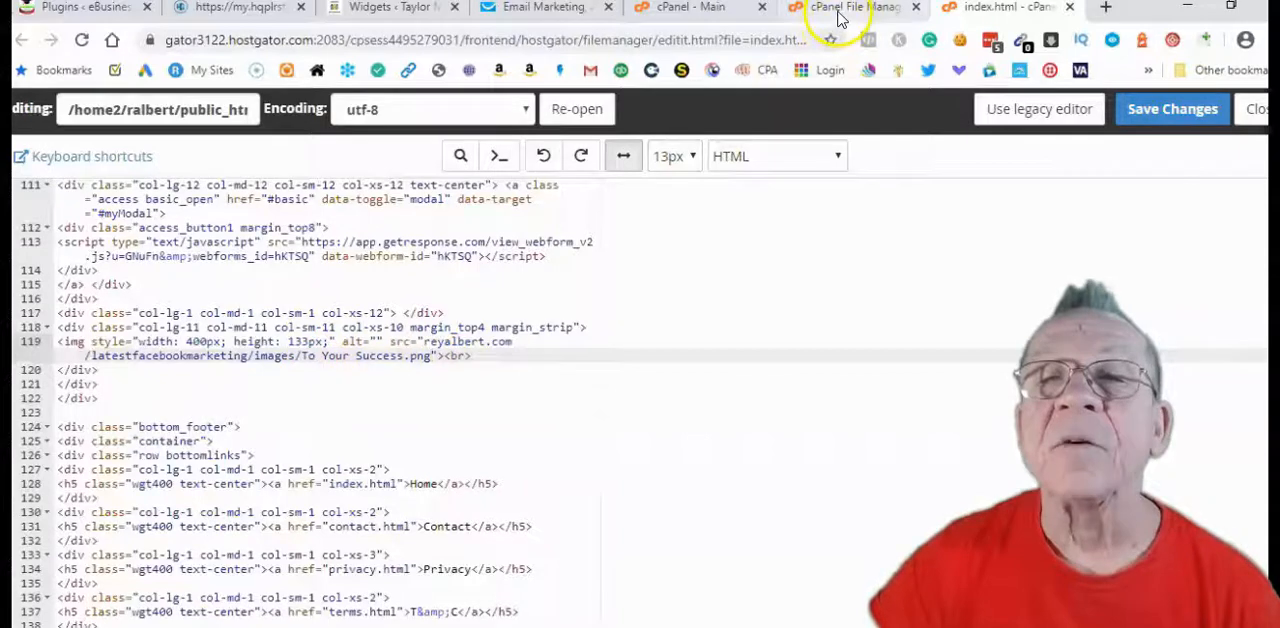
Check the download image's source on line 40 of index.html, and open the images folder in File Manager
scroll(520, 449, up, 10)
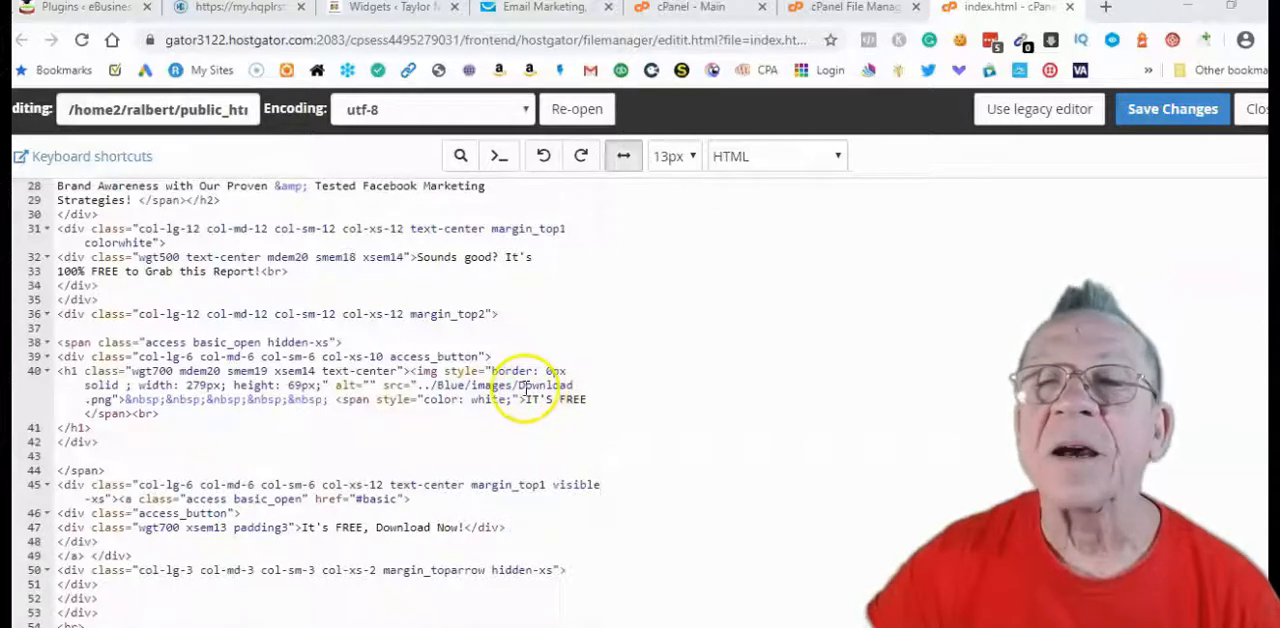
click(805, 17)
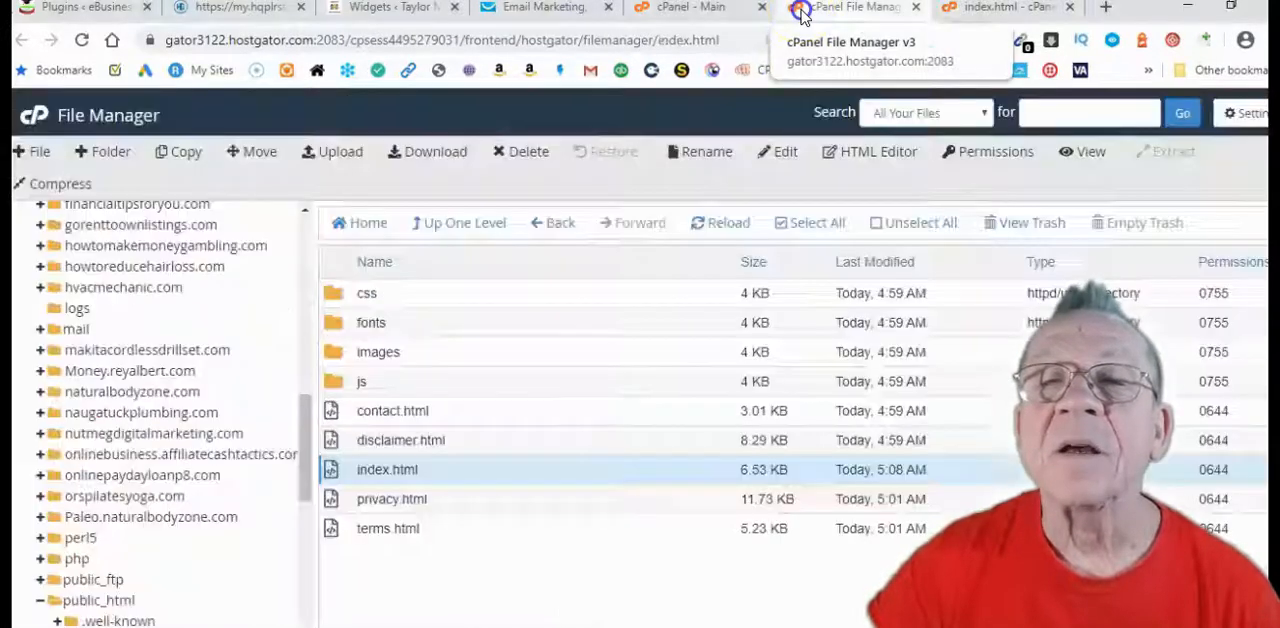
double_click(372, 350)
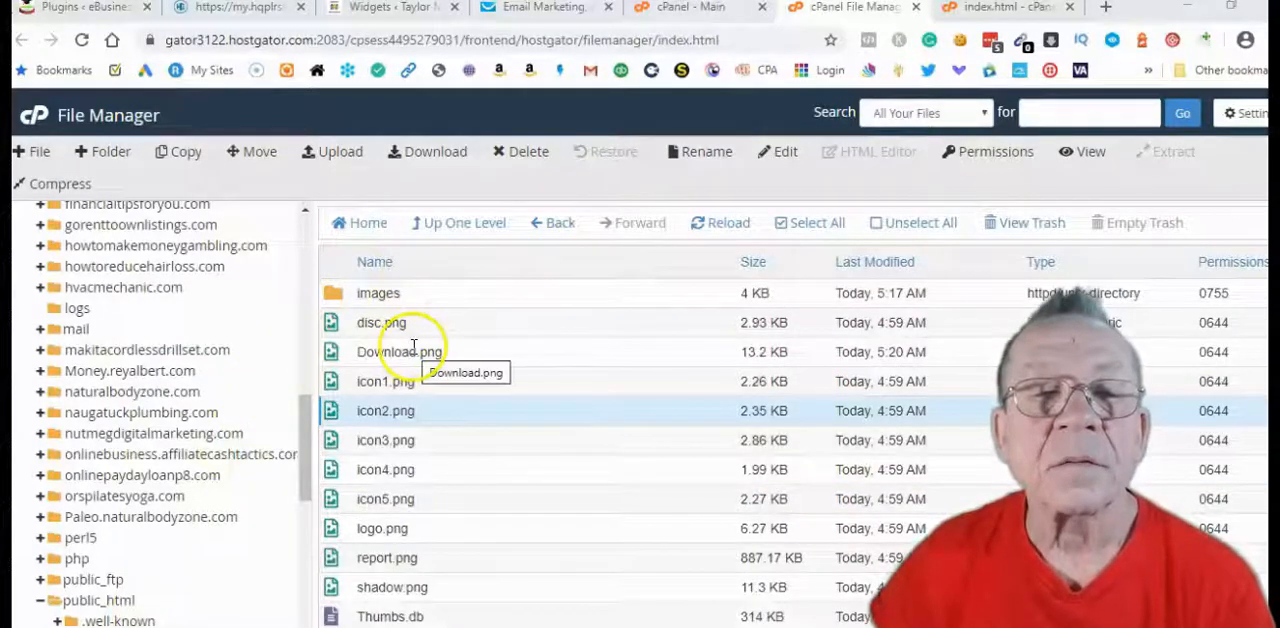
Copy the path of Download.png from reyalbert.com onward out of the rename dialog, leaving the file name unchanged
click(378, 352)
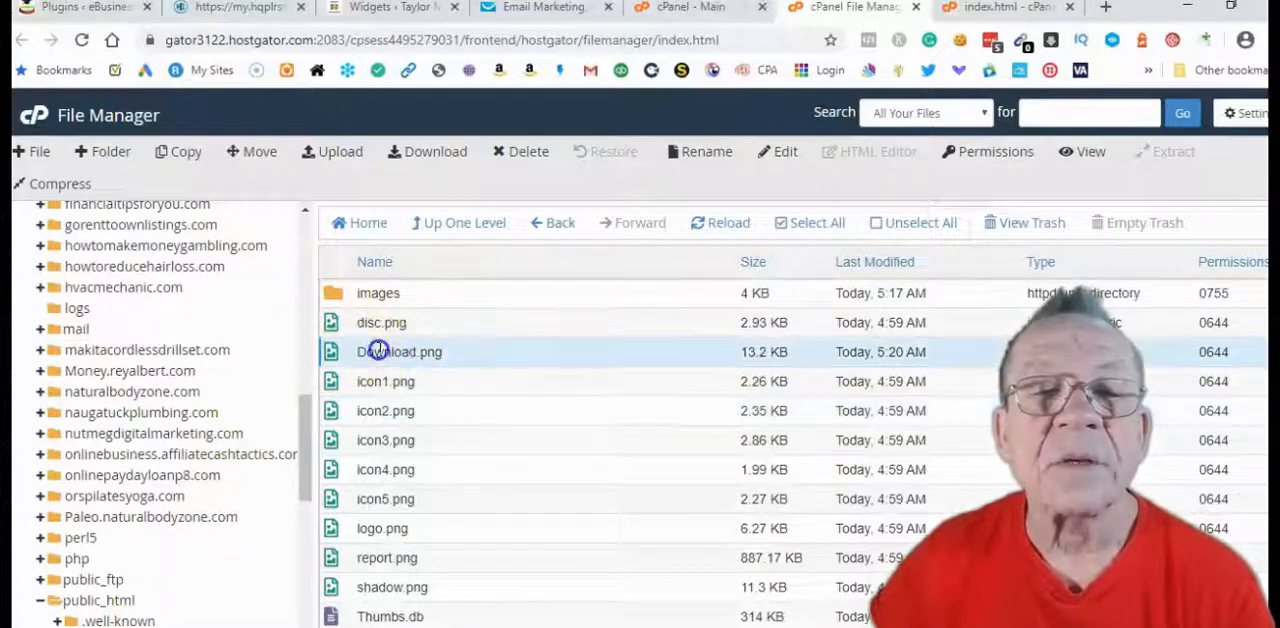
click(710, 154)
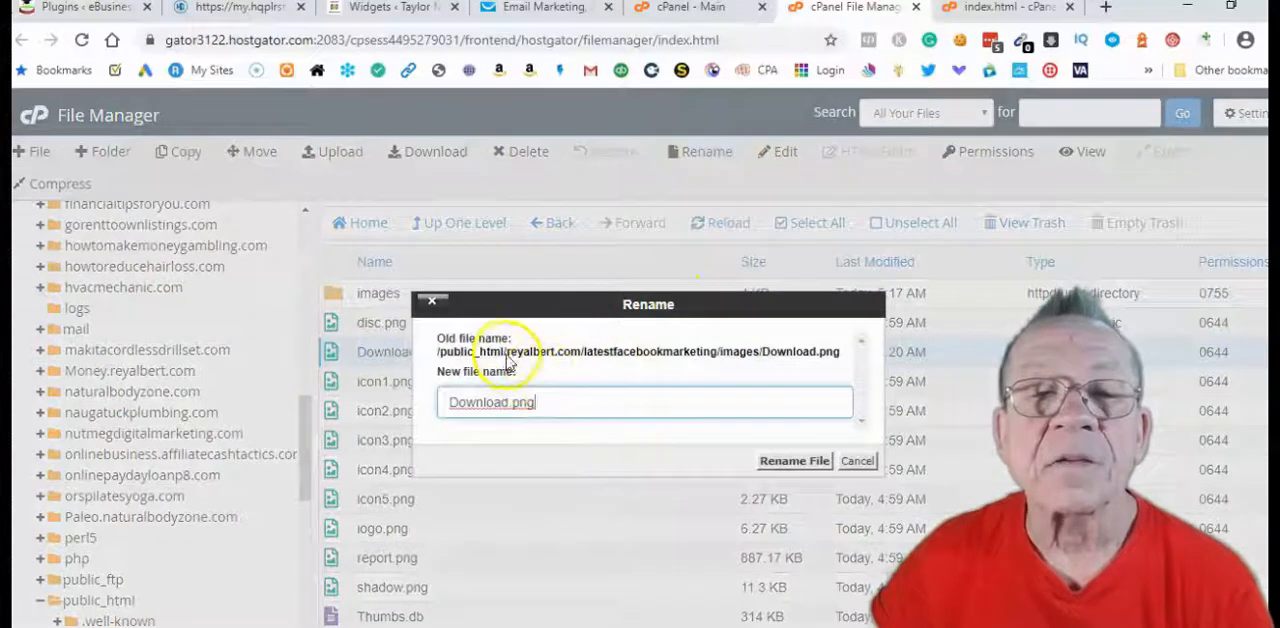
click(510, 358)
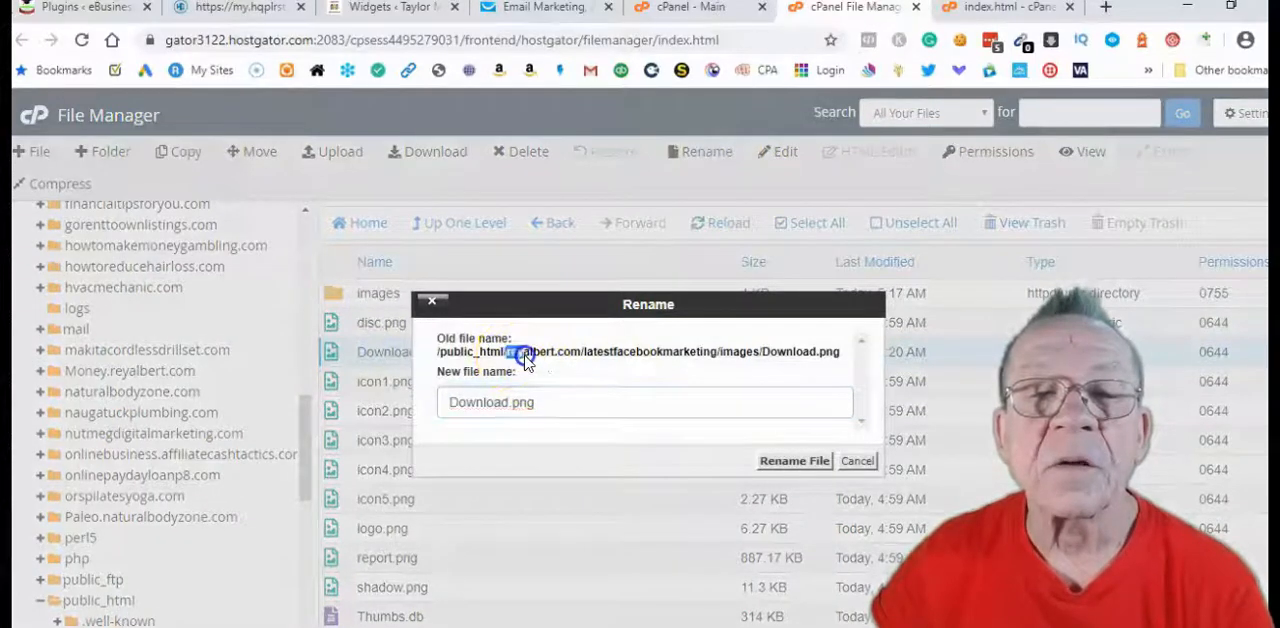
drag(557, 361, 653, 361)
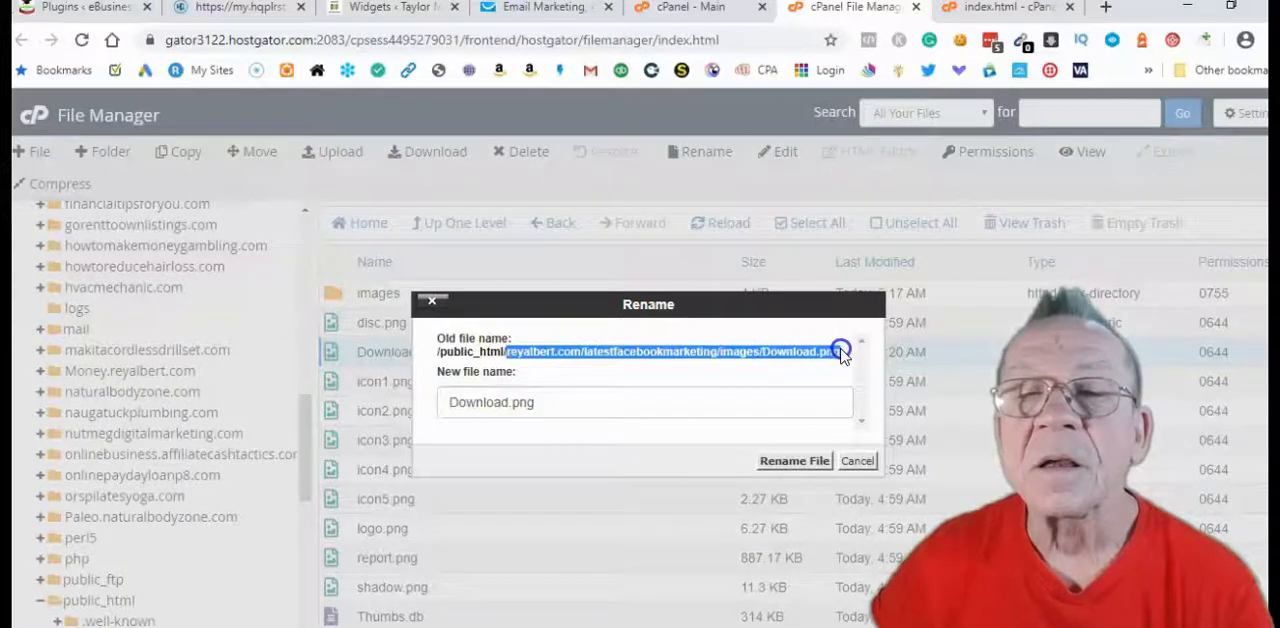
right_click(797, 355)
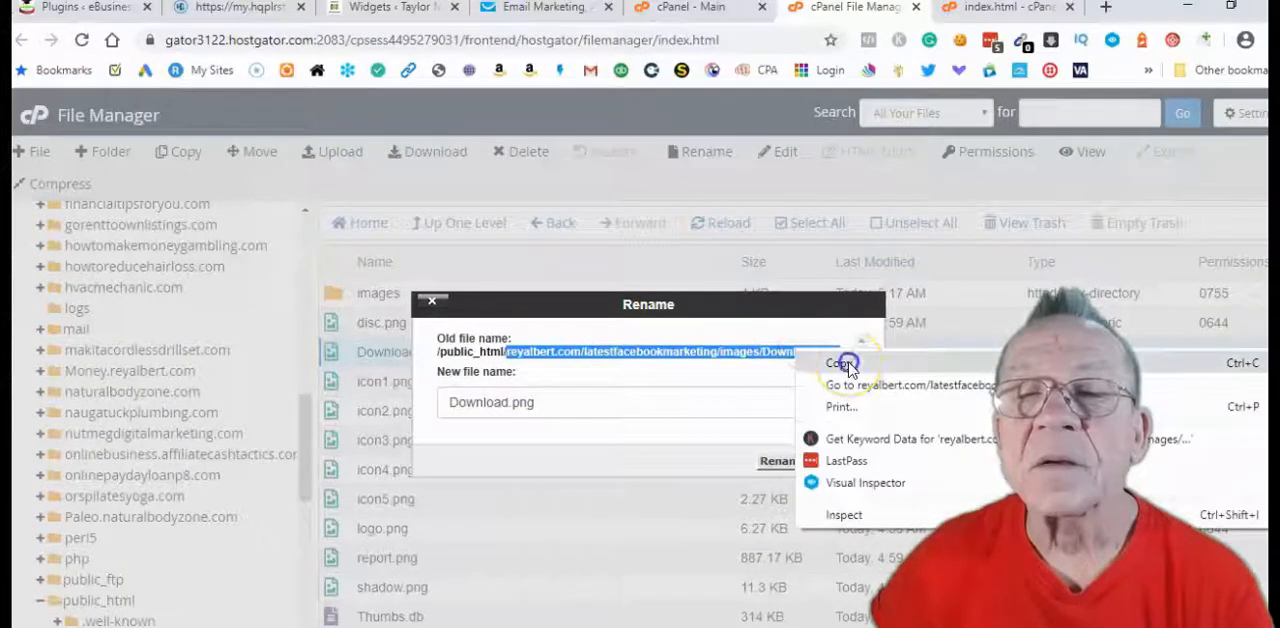
click(834, 361)
click(800, 468)
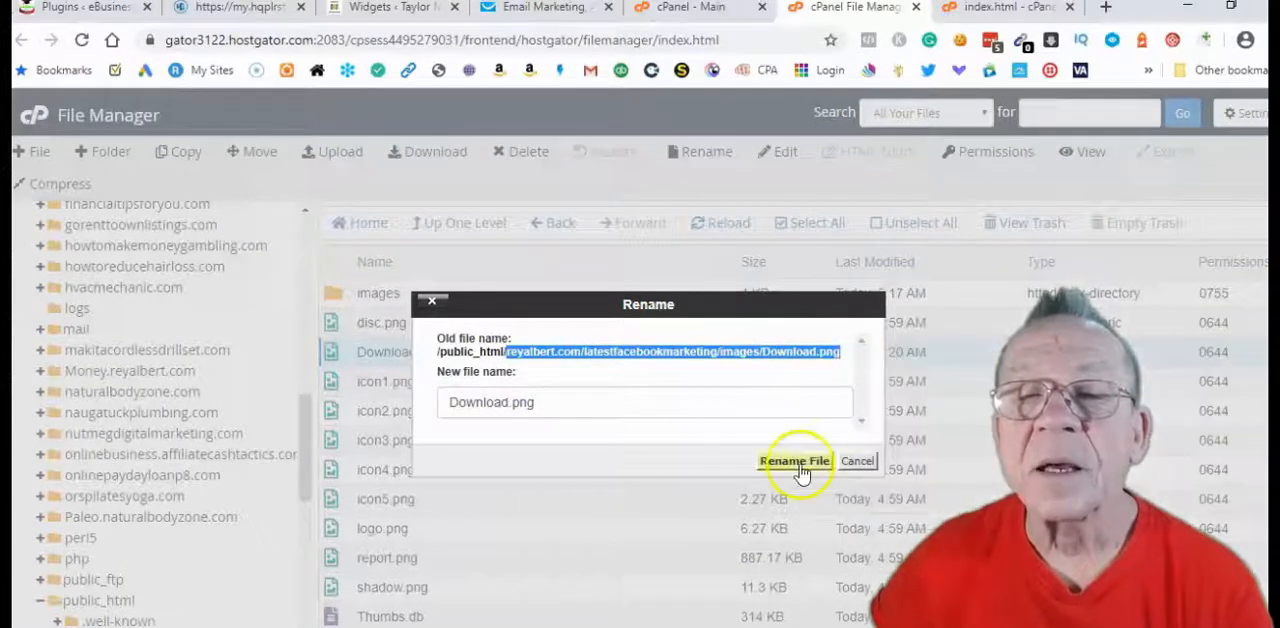
click(857, 462)
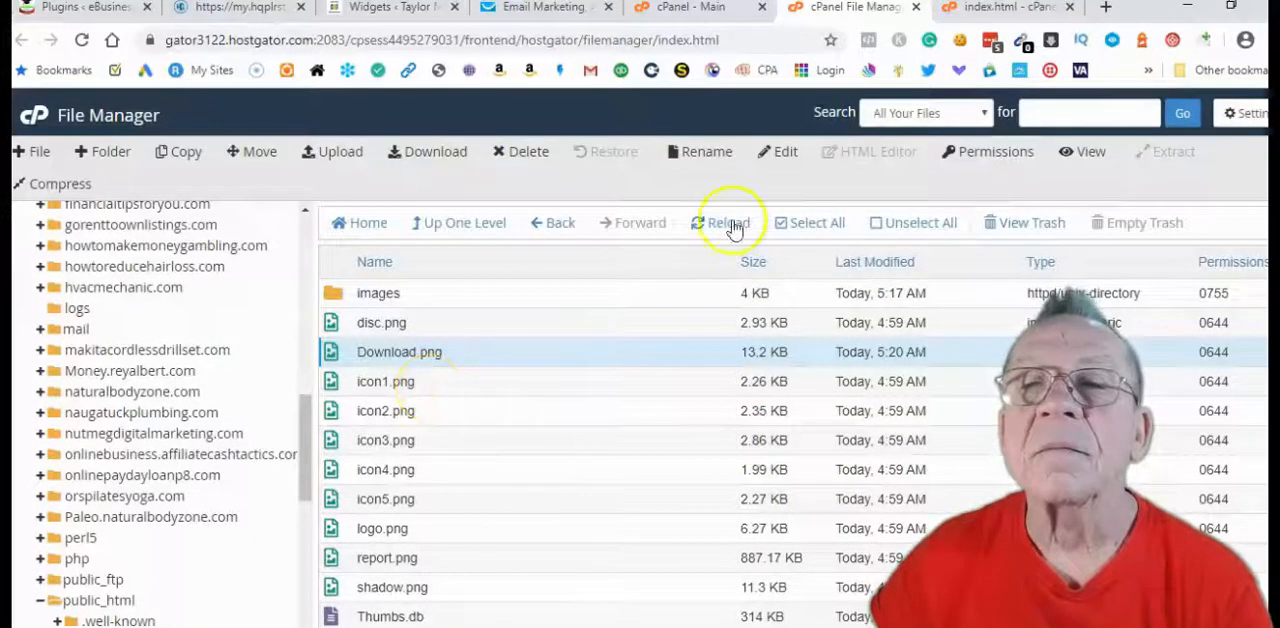
click(1008, 8)
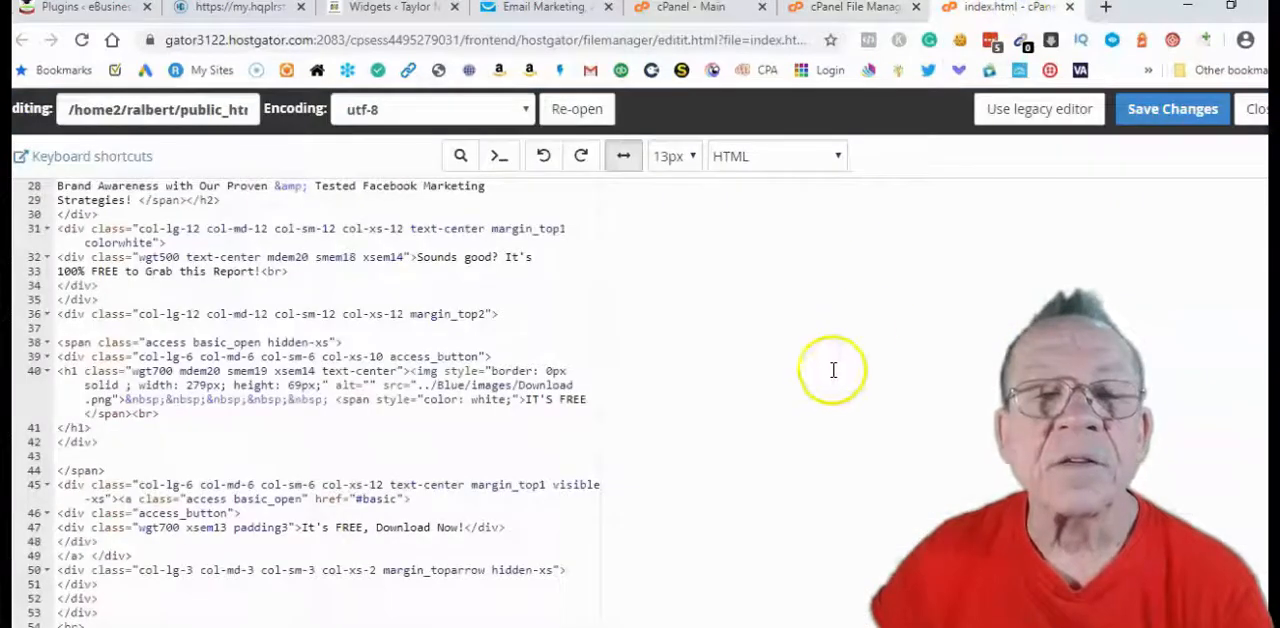
click(416, 386)
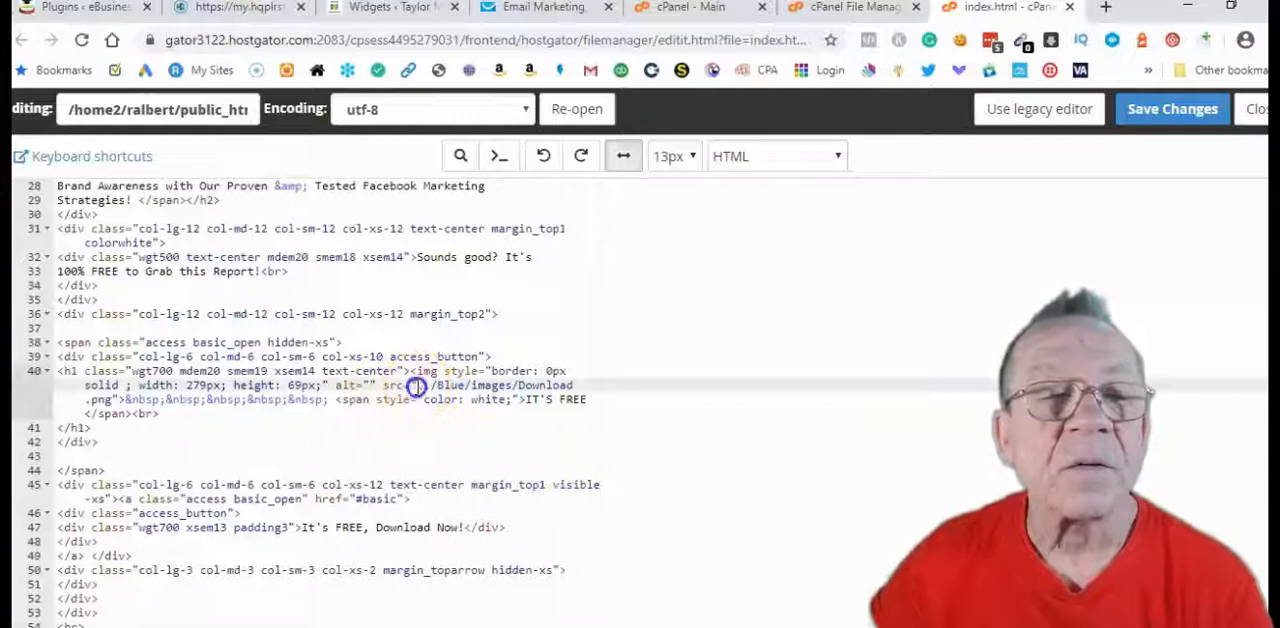
drag(414, 388, 108, 393)
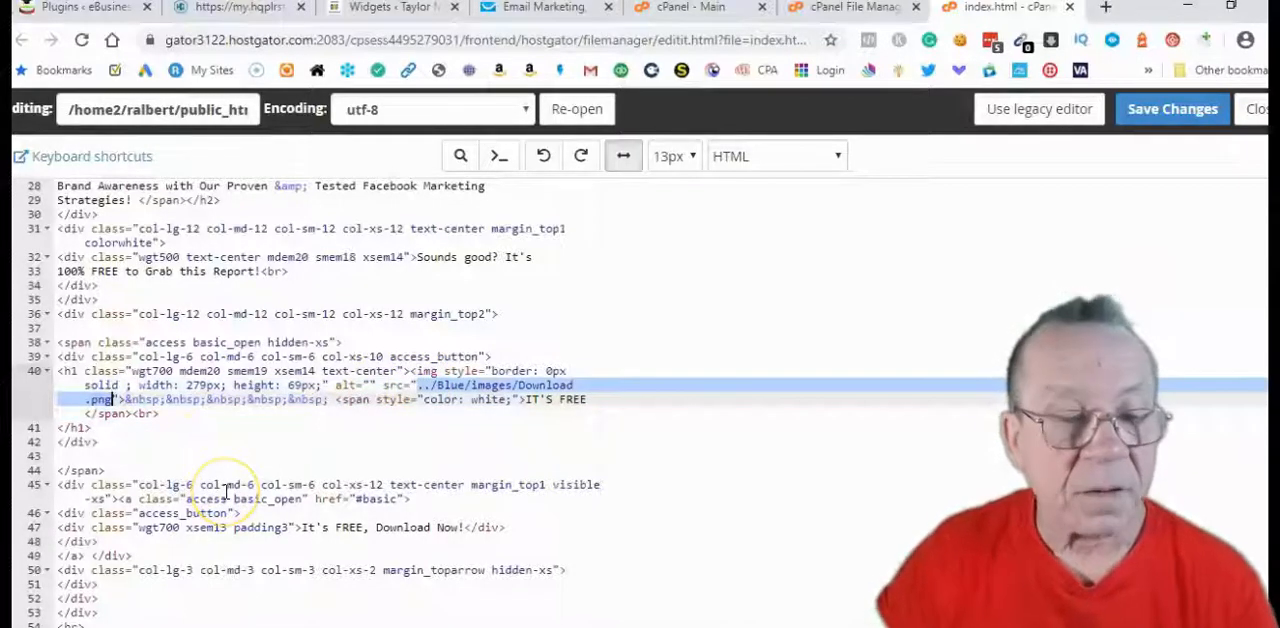
key(ctrl+v)
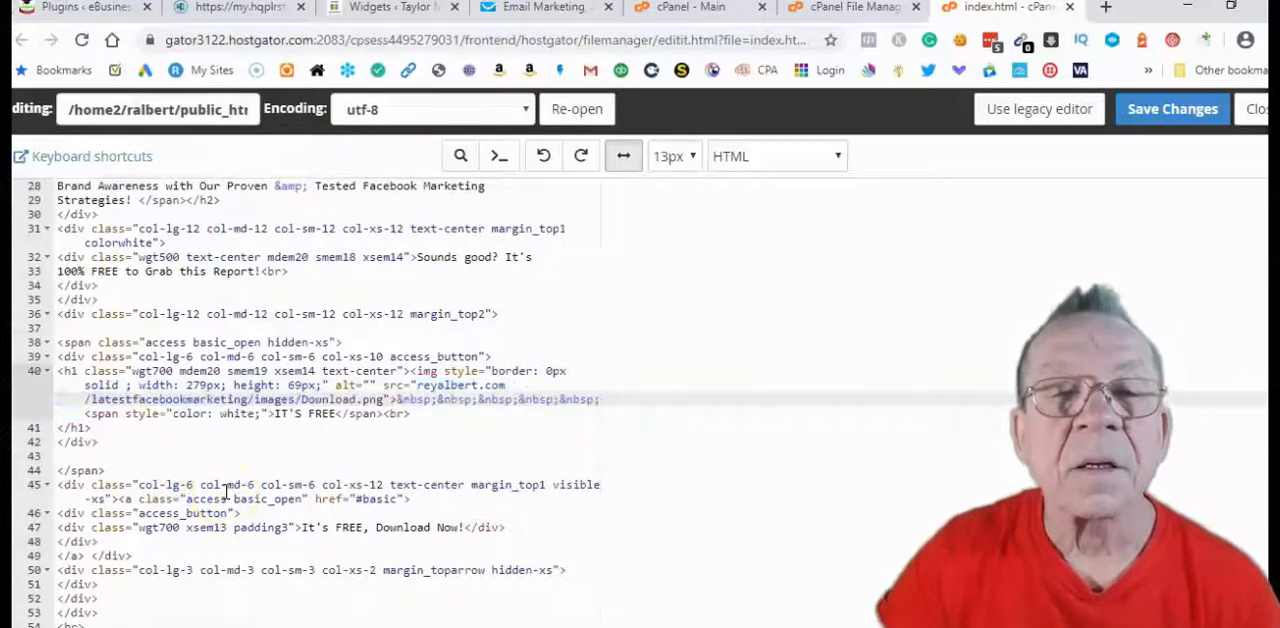
click(416, 388)
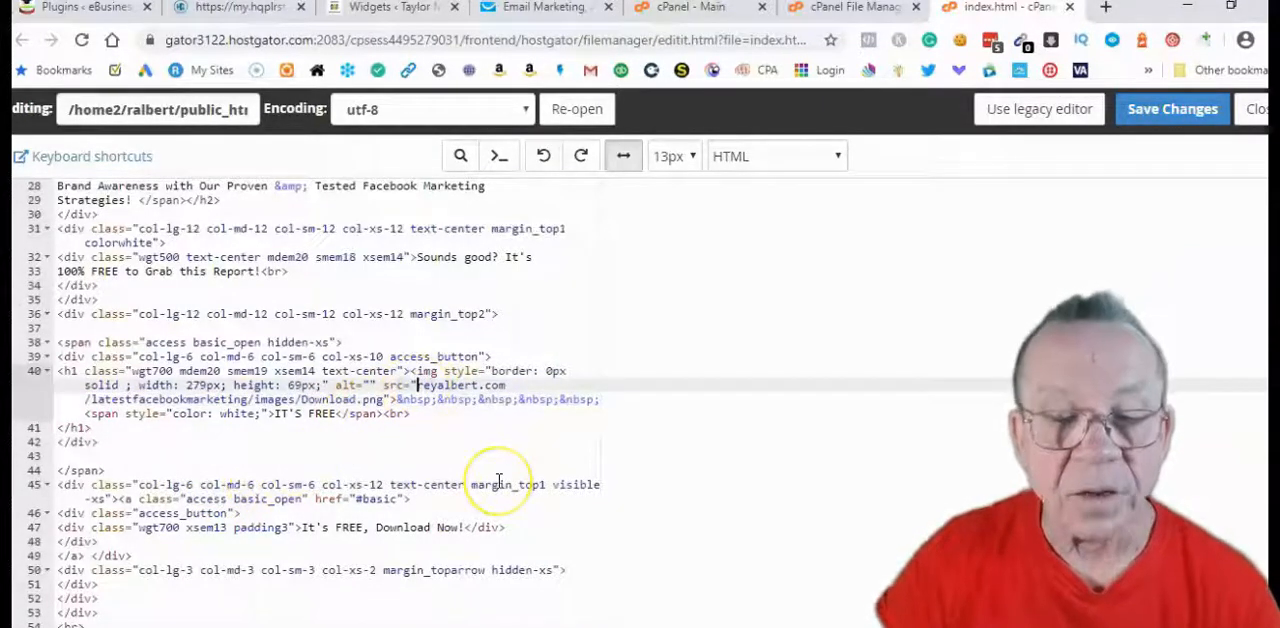
text(https://)
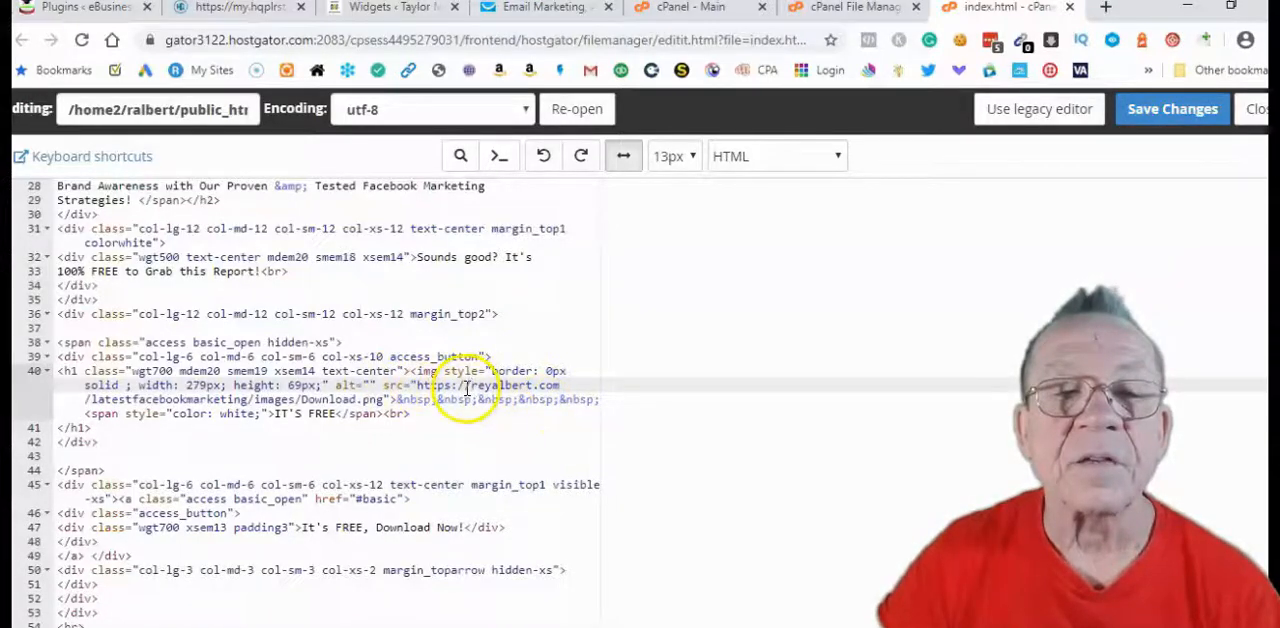
scroll(470, 390, down, 8)
scroll(469, 393, down, 10)
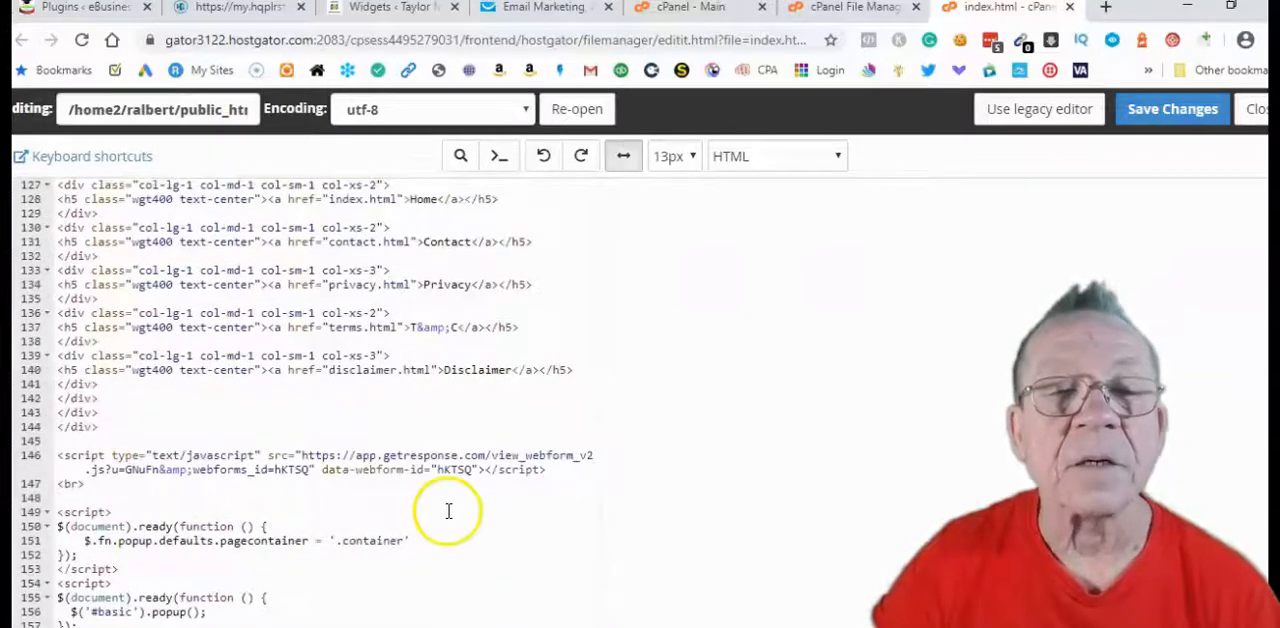
scroll(450, 510, up, 2)
scroll(447, 500, up, 1)
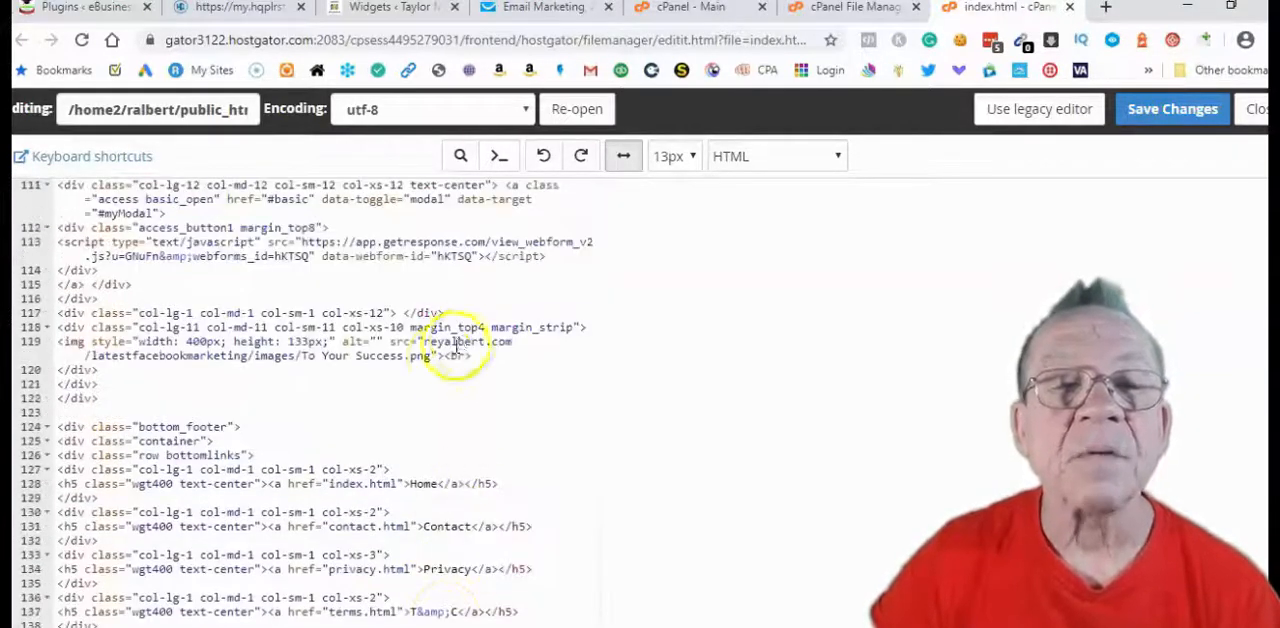
click(425, 341)
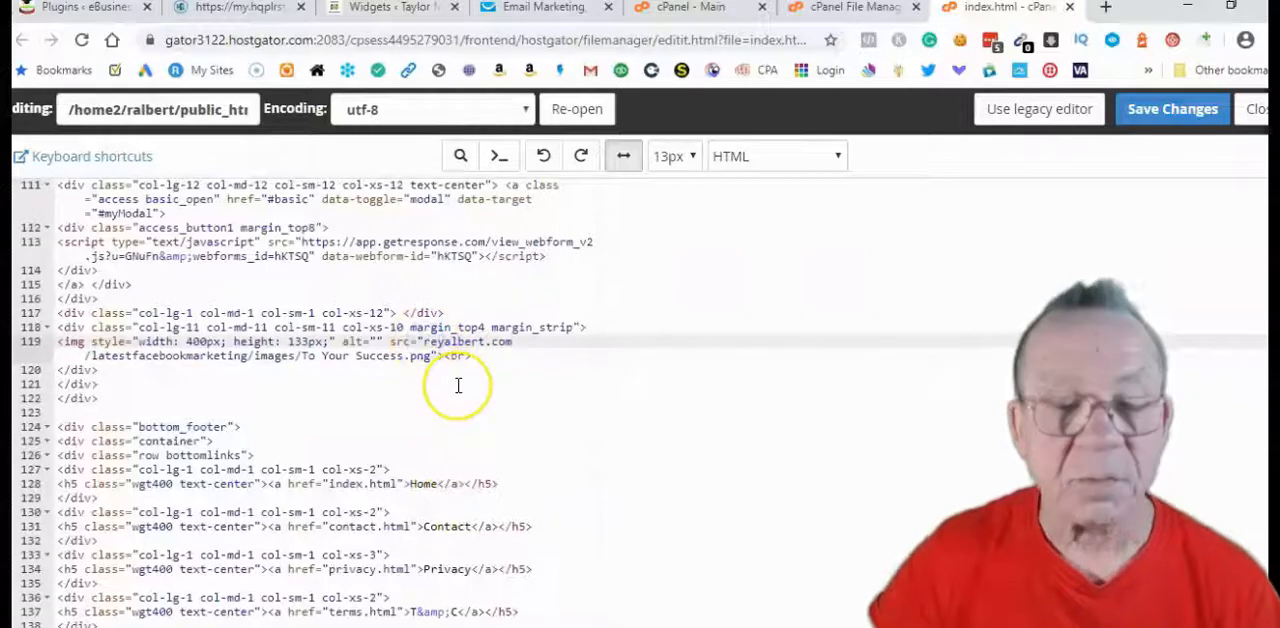
text(http://)
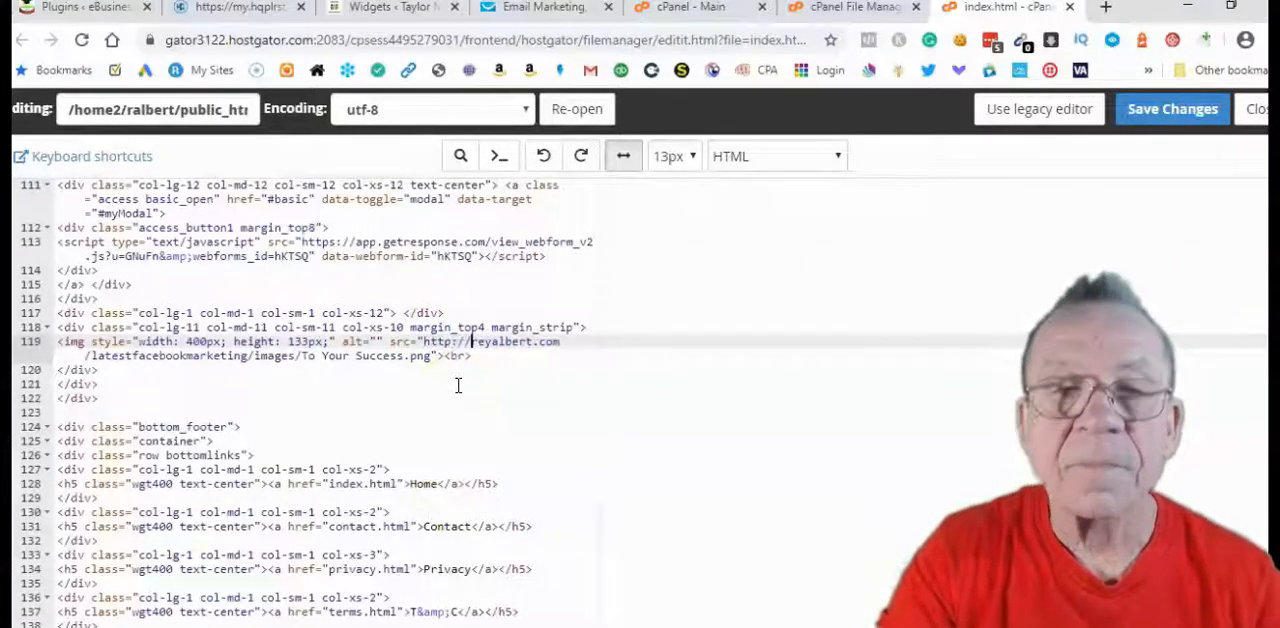
Save index.html, close its editor tab, and return to the latestfacebookmarketing folder in File Manager
click(1185, 108)
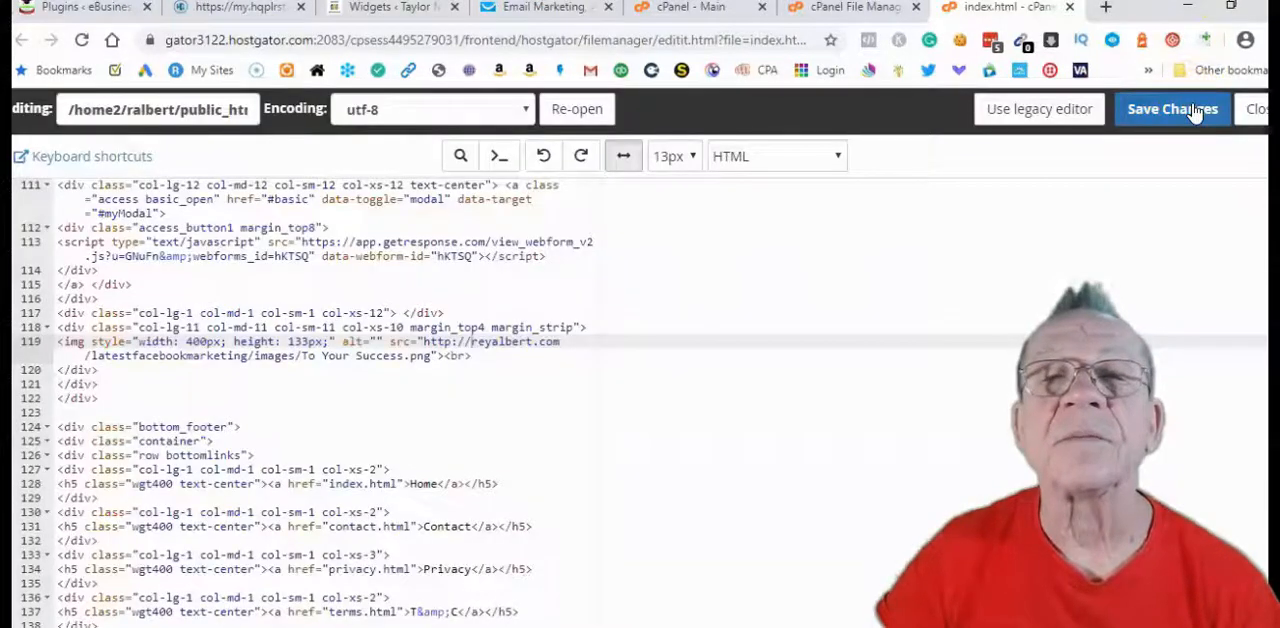
click(1071, 9)
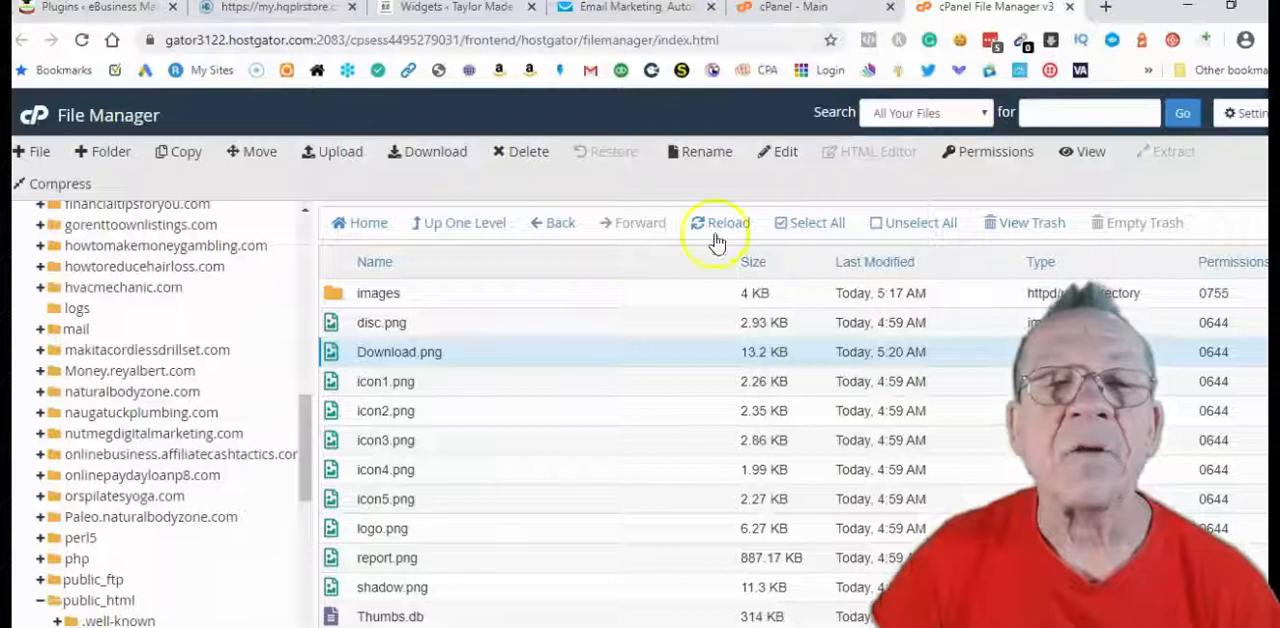
click(453, 229)
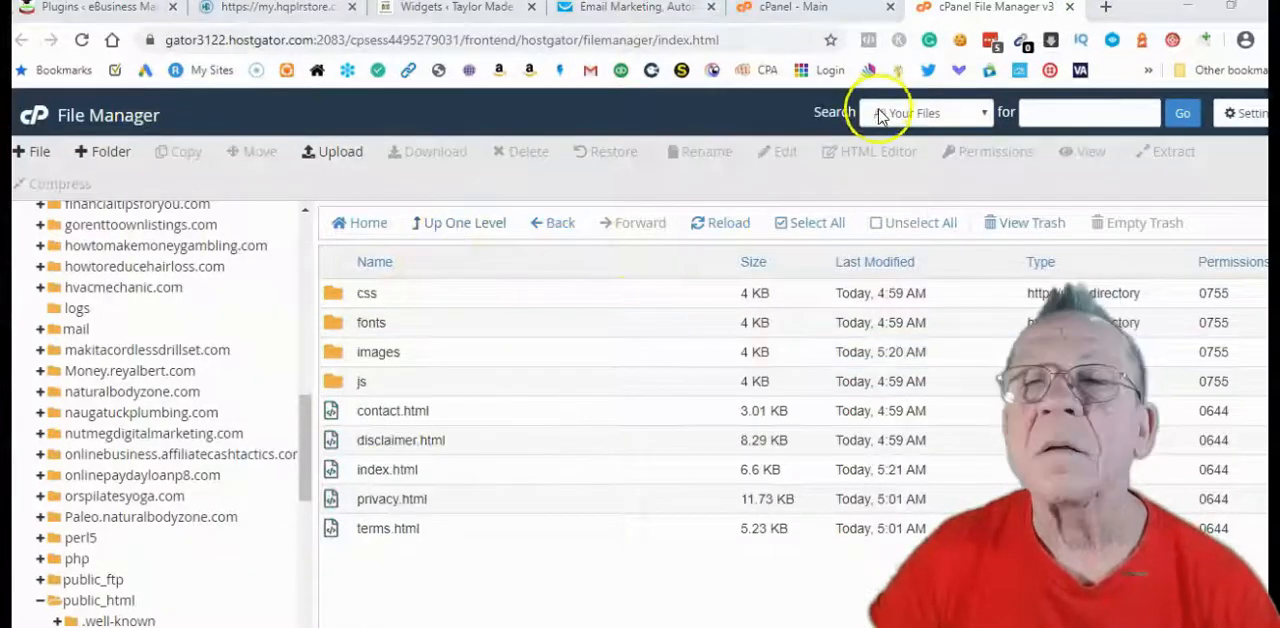
Open reyalbert.com/latestfacebookmarketing in a new browser tab and check the Download Now images, opt-in forms and signature image
click(1107, 10)
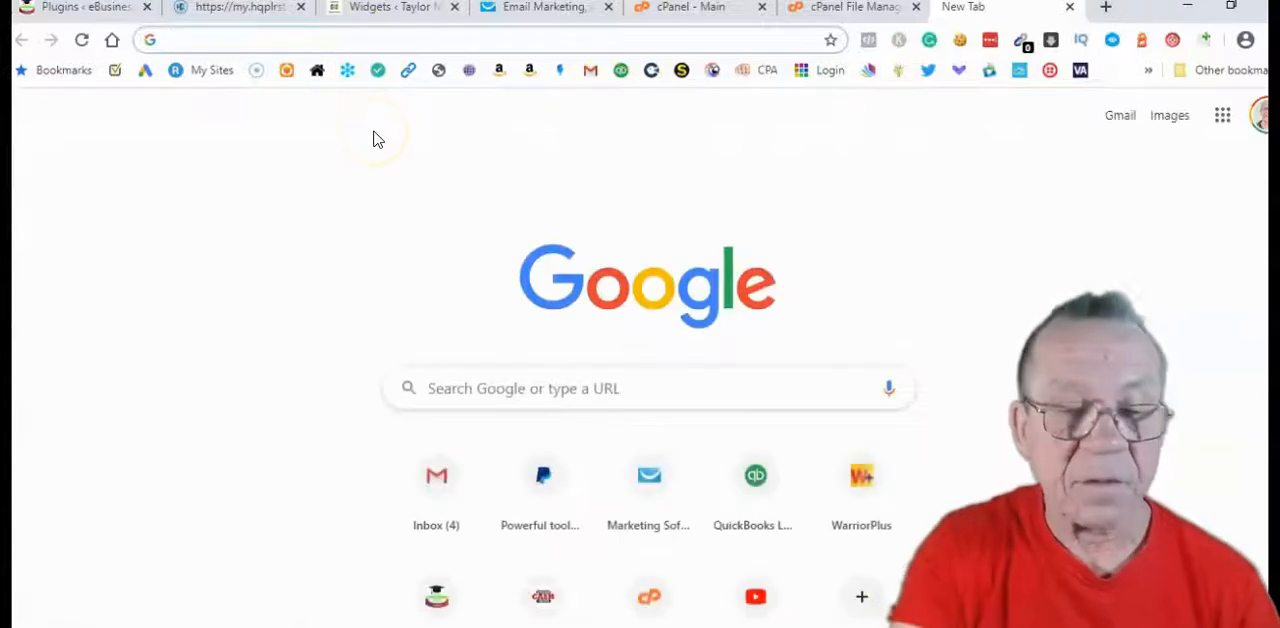
key(ctrl+v)
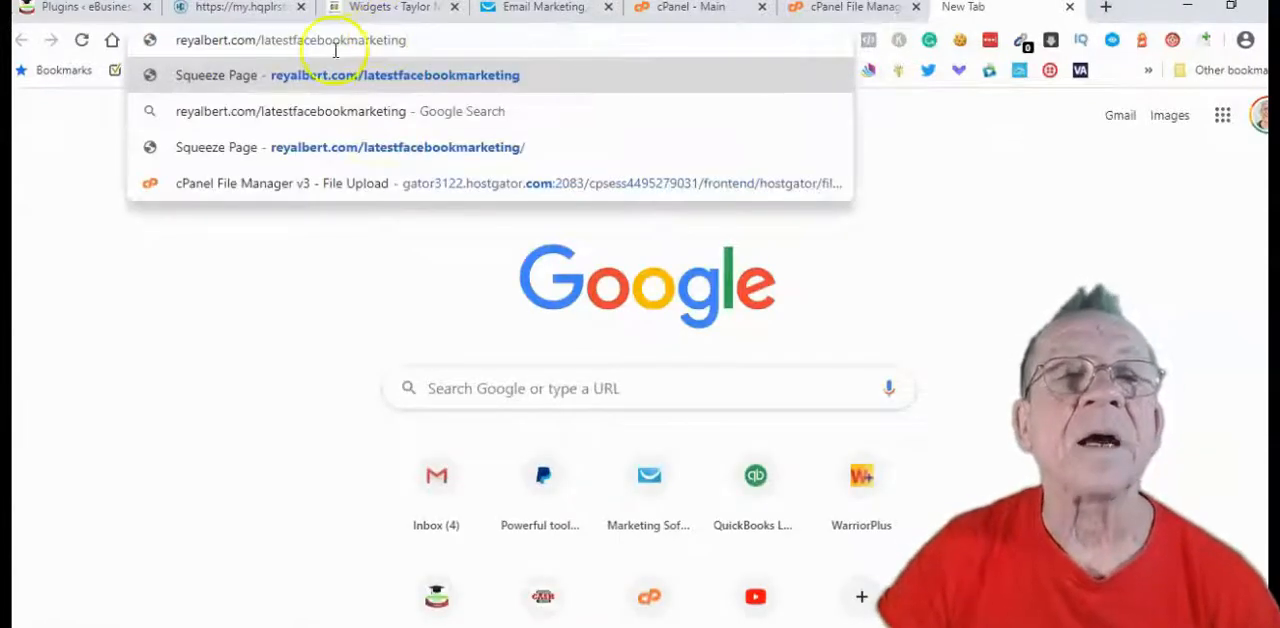
click(393, 77)
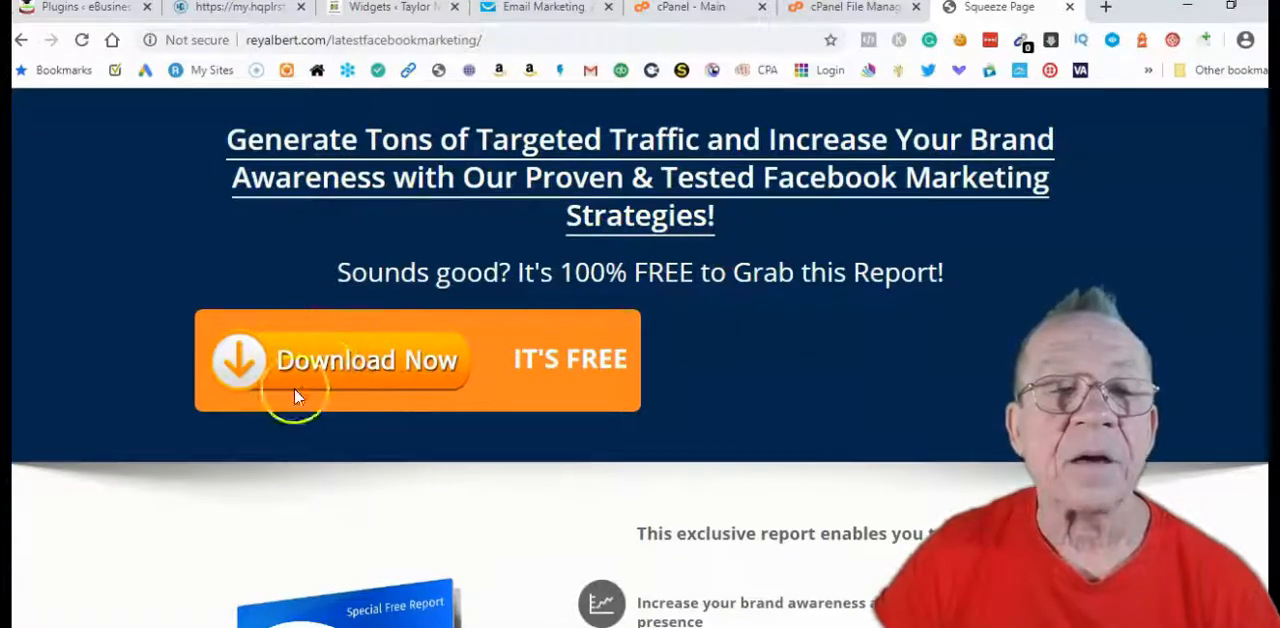
scroll(700, 232, down, 5)
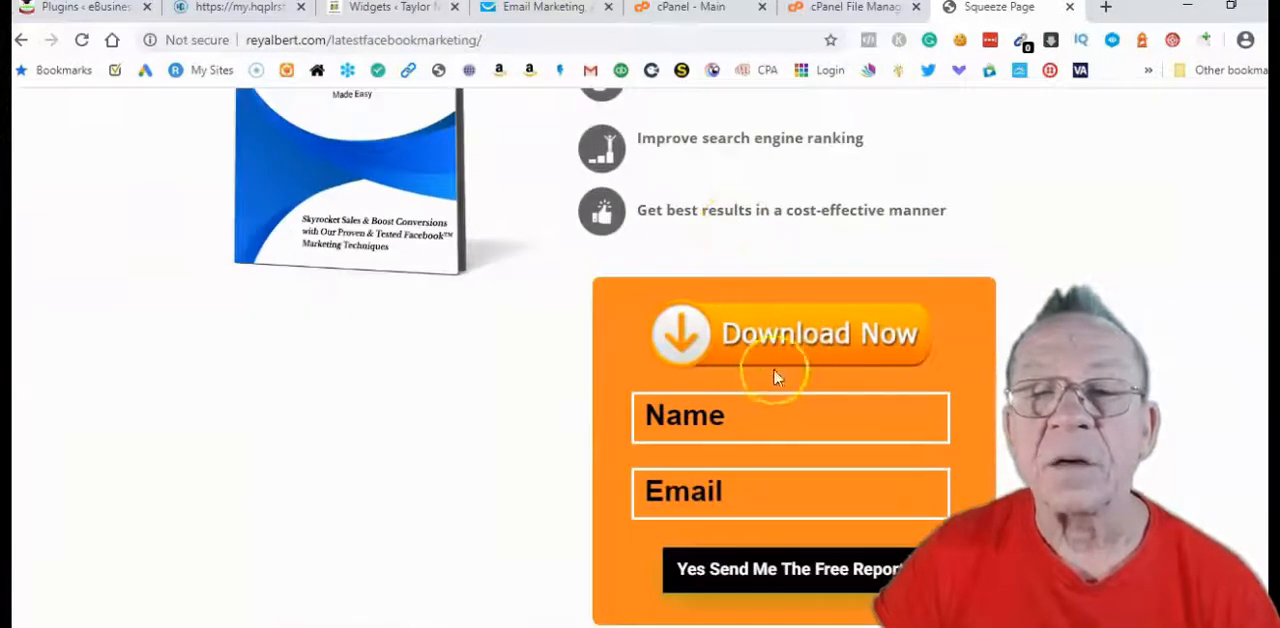
scroll(799, 418, down, 3)
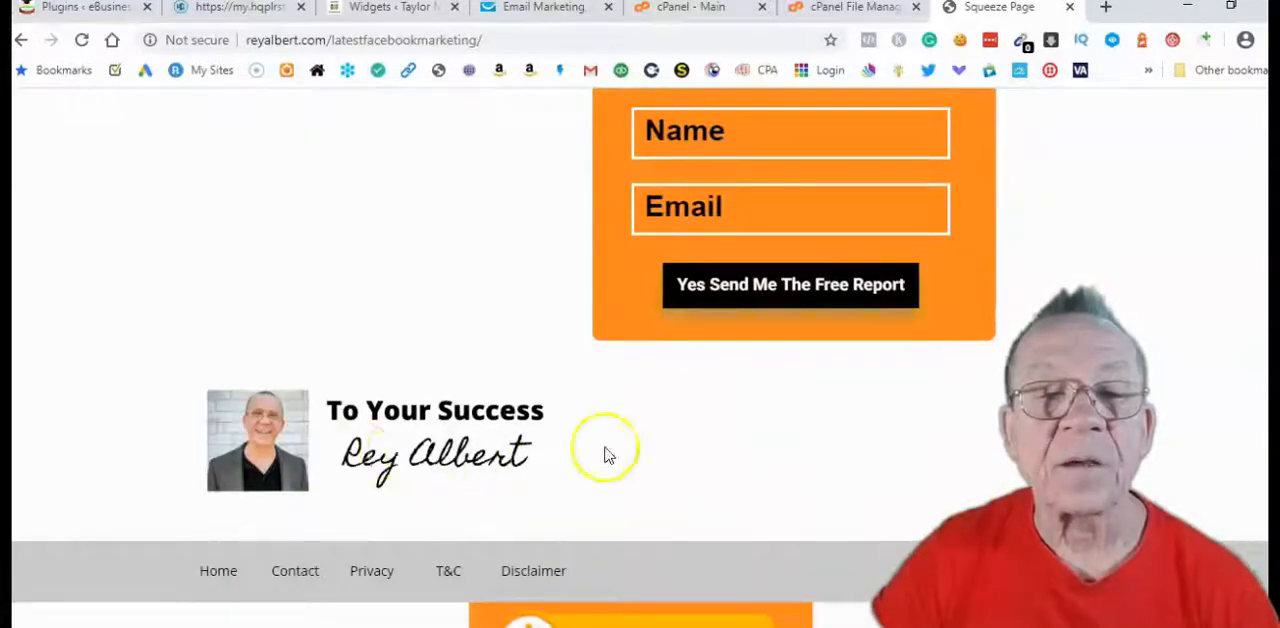
scroll(530, 465, down, 3)
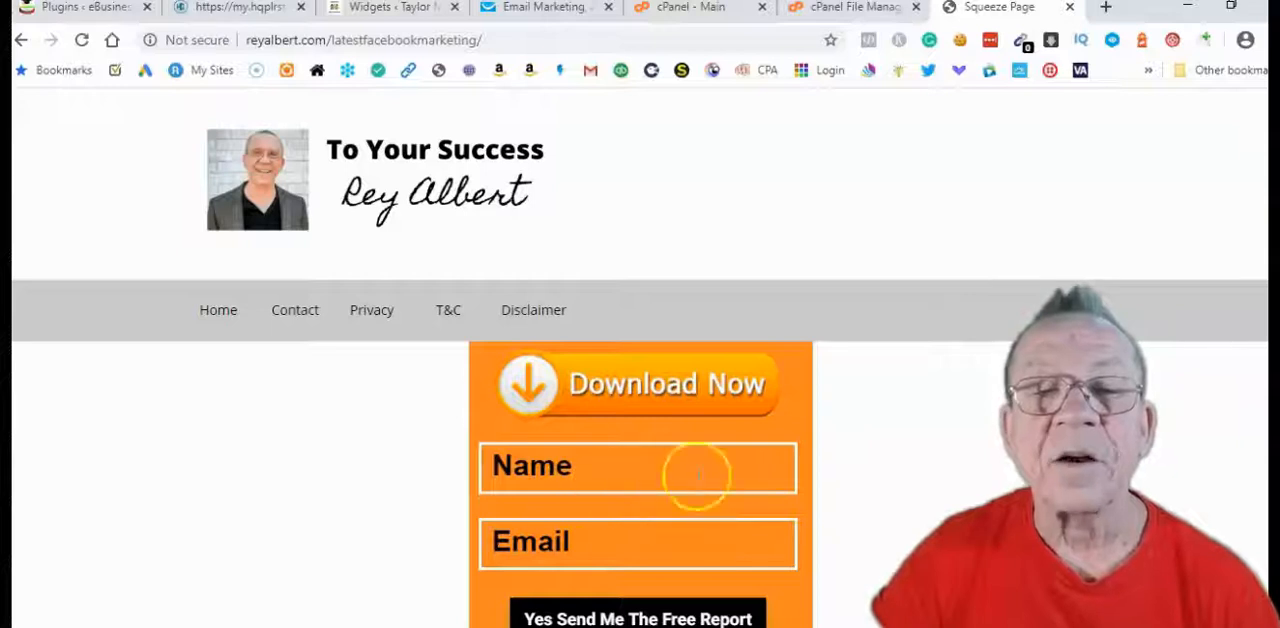
scroll(692, 452, up, 8)
scroll(697, 424, up, 5)
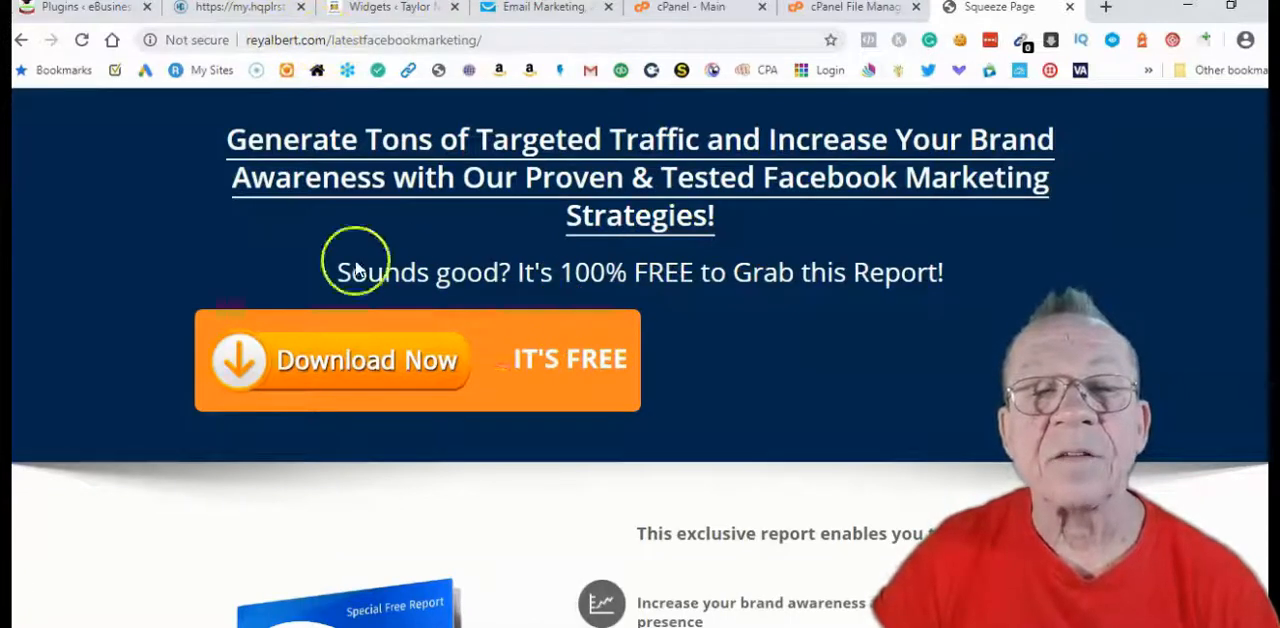
scroll(776, 300, down, 2)
scroll(776, 300, up, 2)
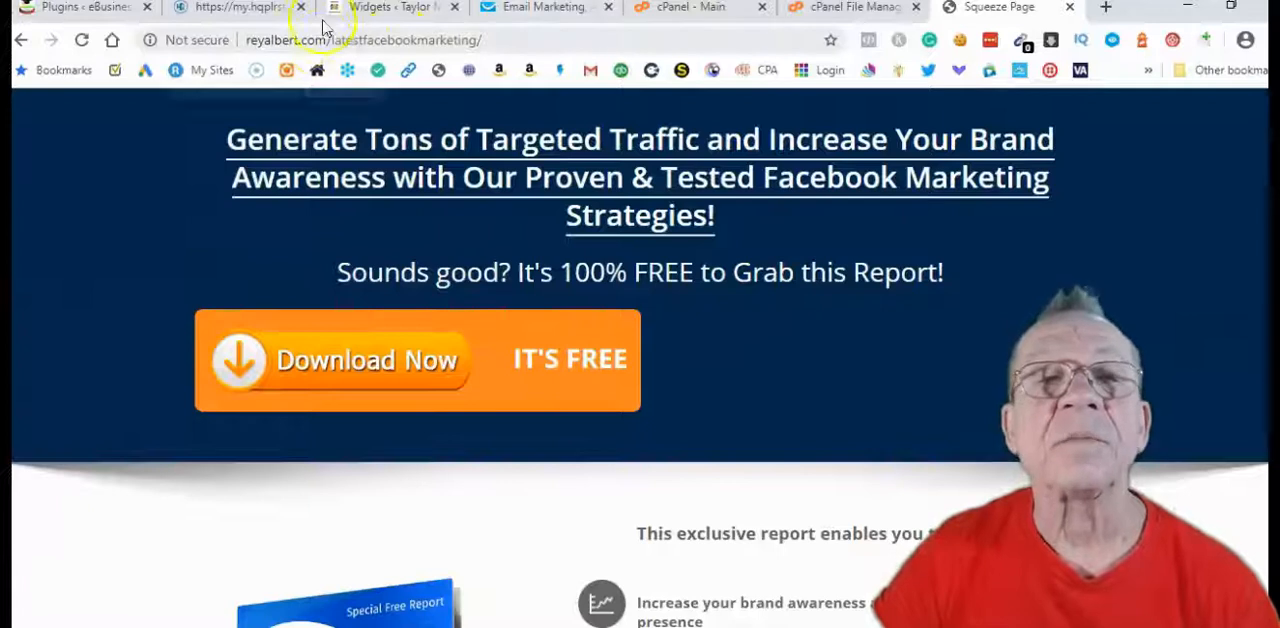
Switch to GetResponse and open the list of existing autoresponders
click(531, 9)
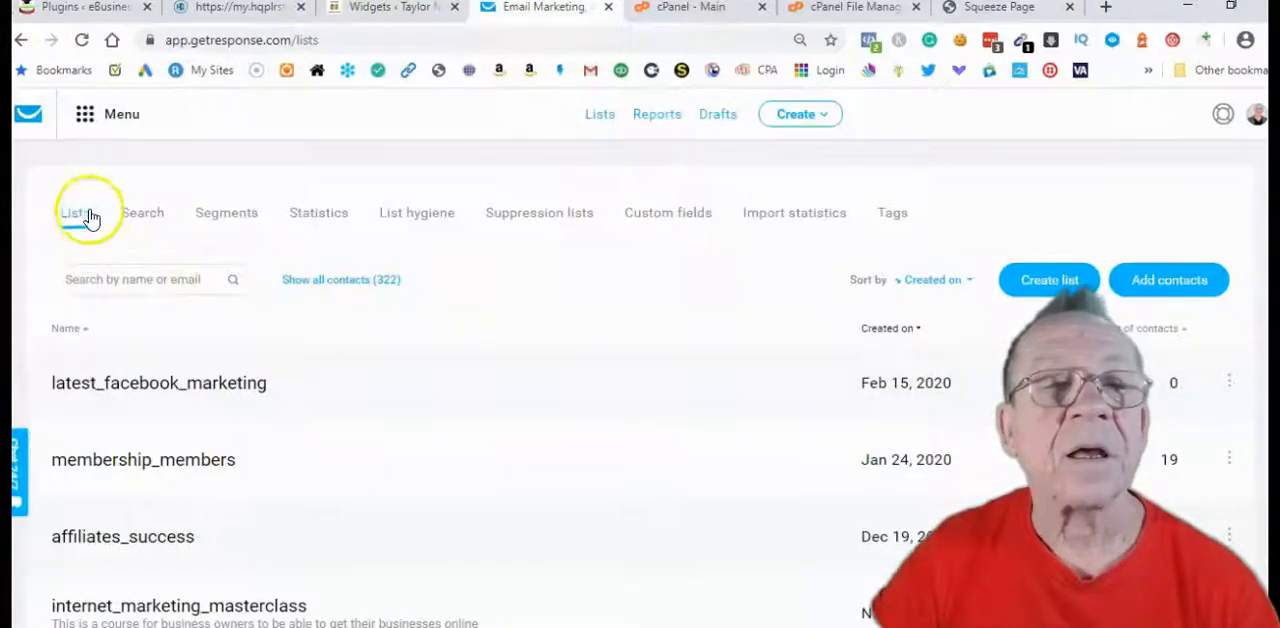
click(88, 121)
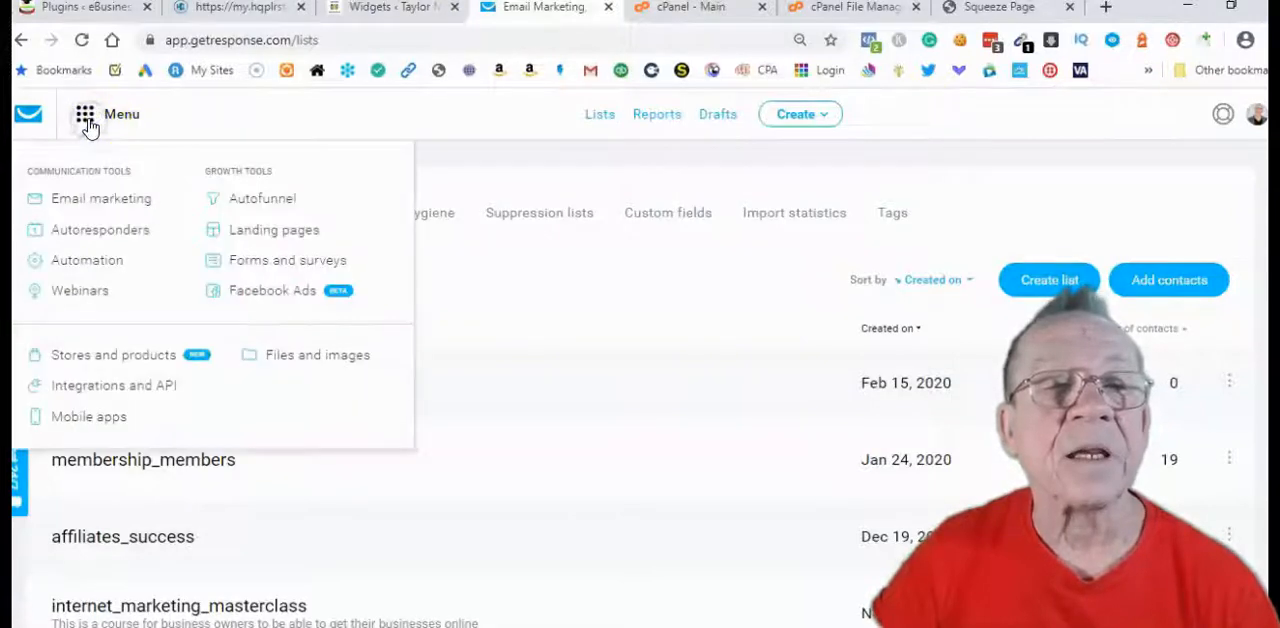
click(110, 229)
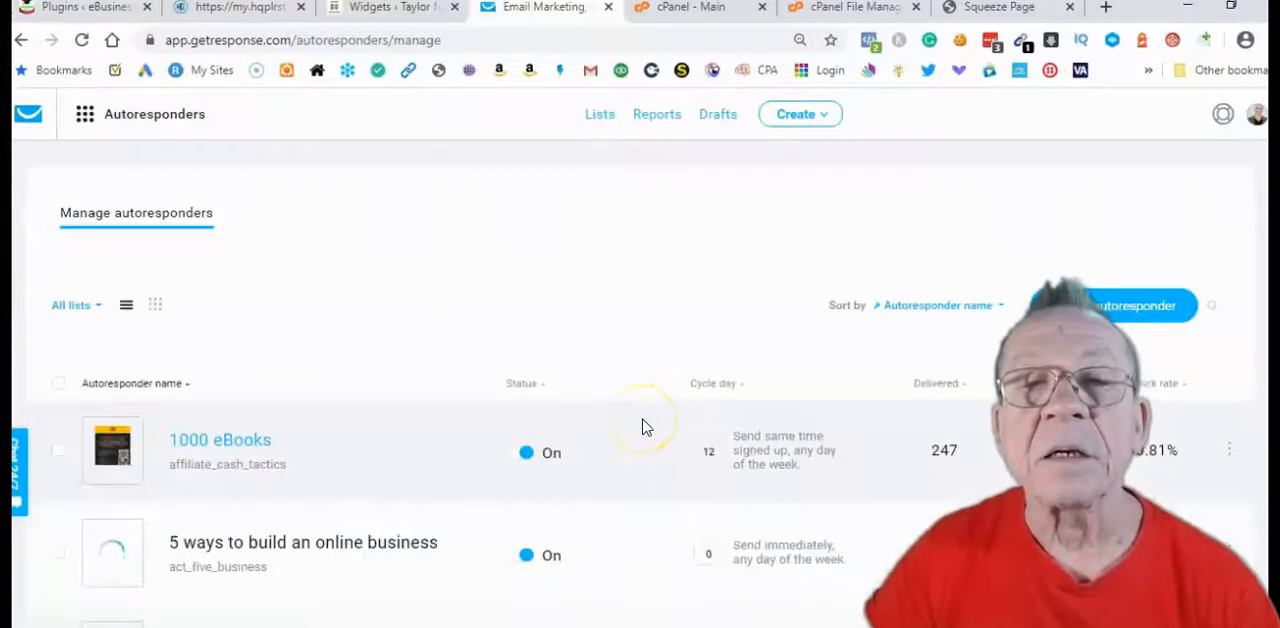
scroll(708, 345, down, 1)
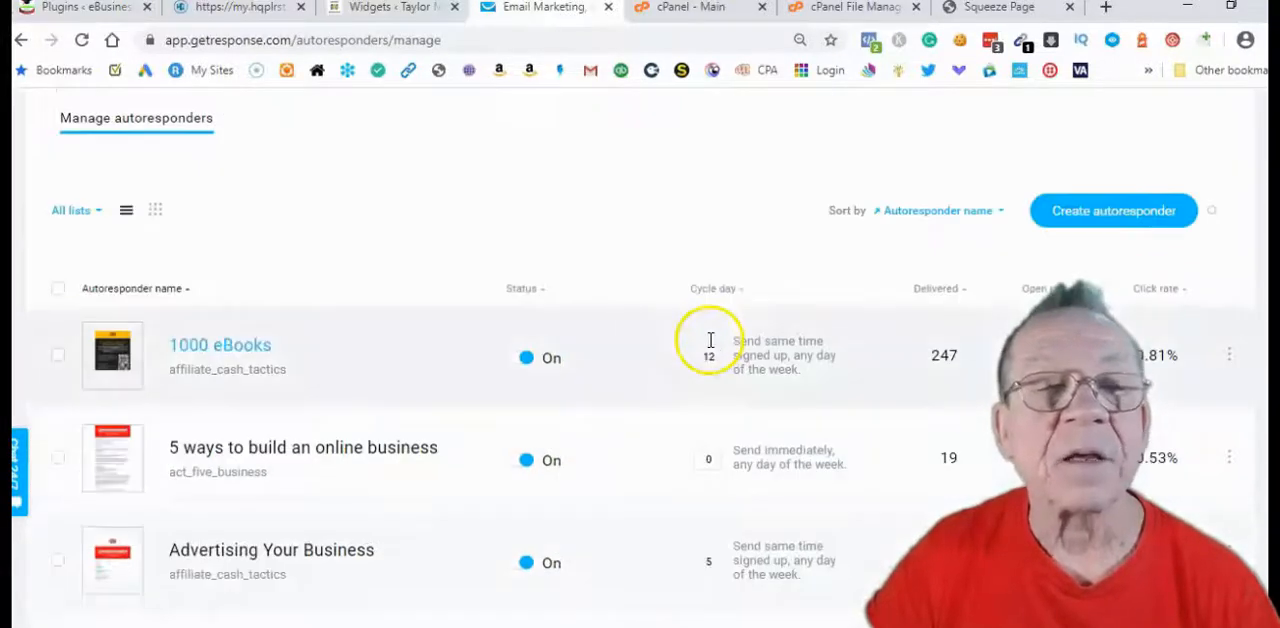
Filter the autoresponders so that only those of the latest_facebook_marketing list are shown
click(98, 211)
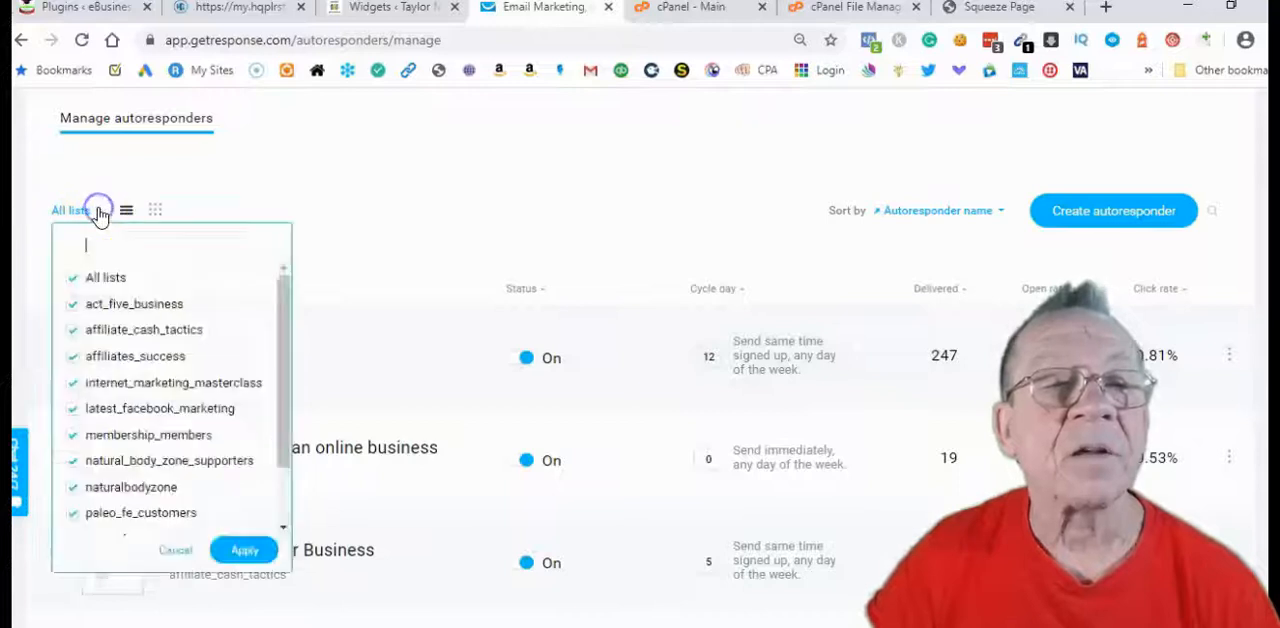
click(74, 280)
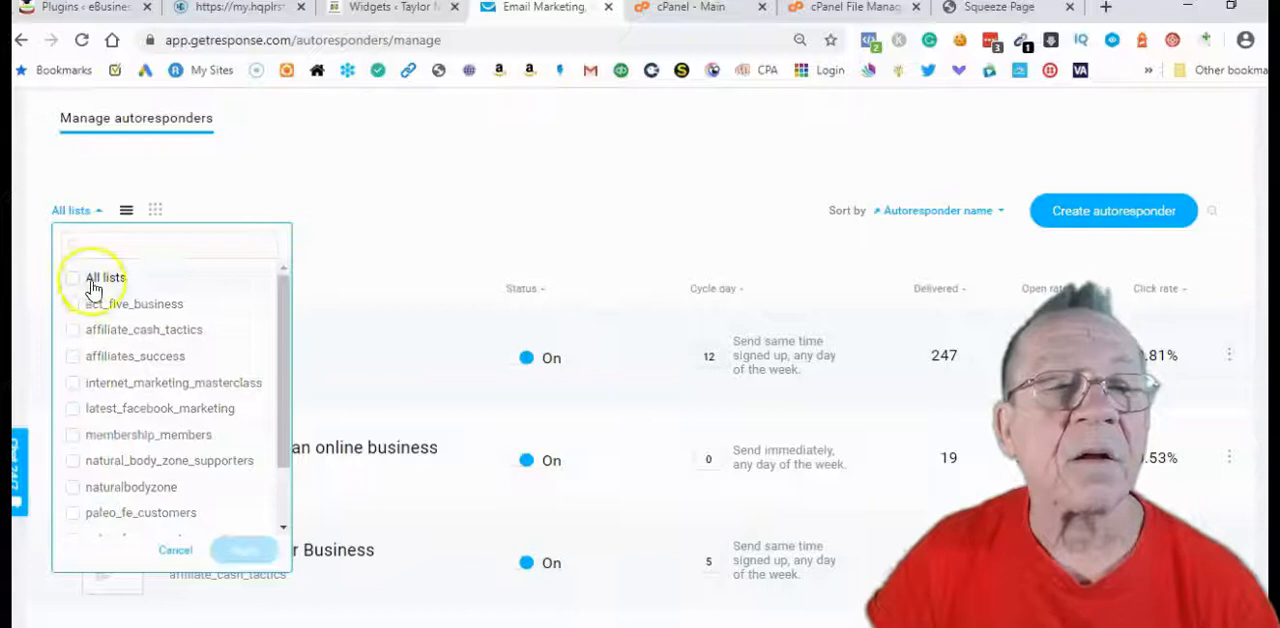
click(77, 411)
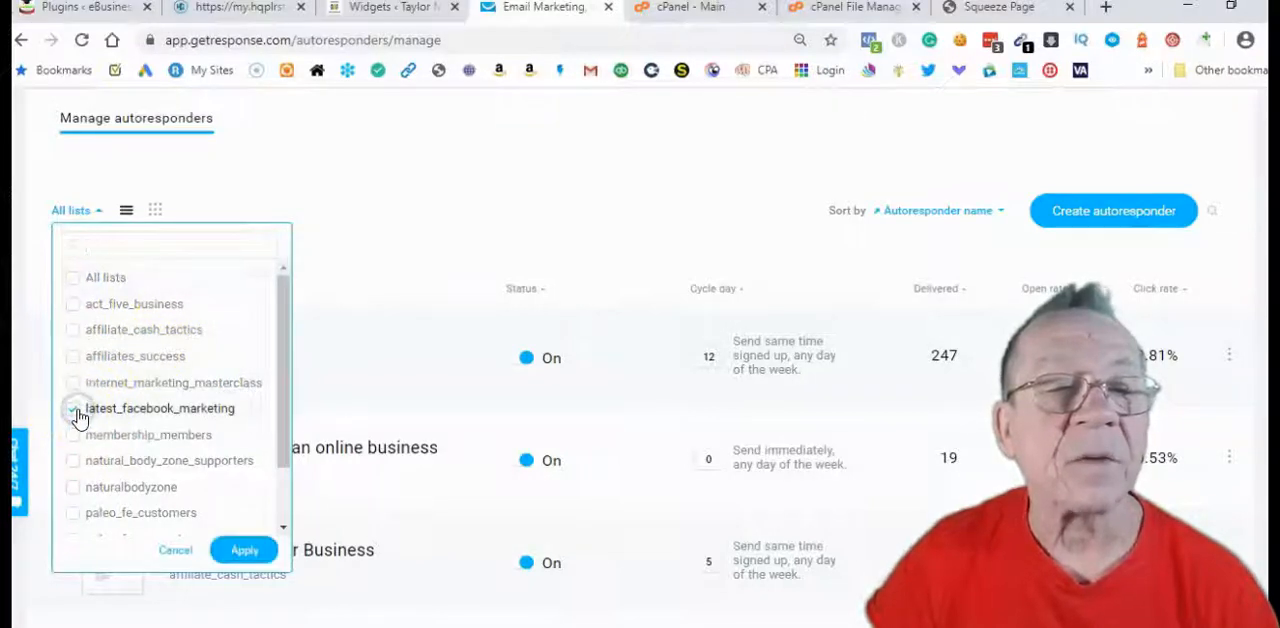
click(244, 550)
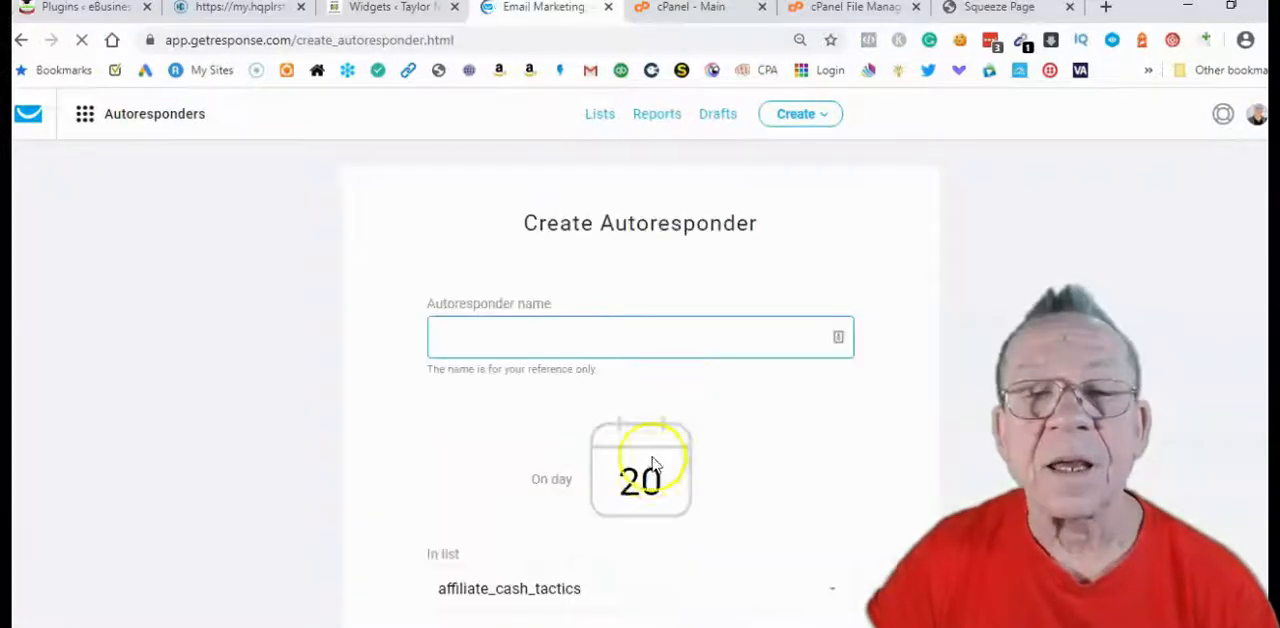
Start a new autoresponder, set it to day 0 and name it "free guide"
click(662, 482)
key(BackSpace)
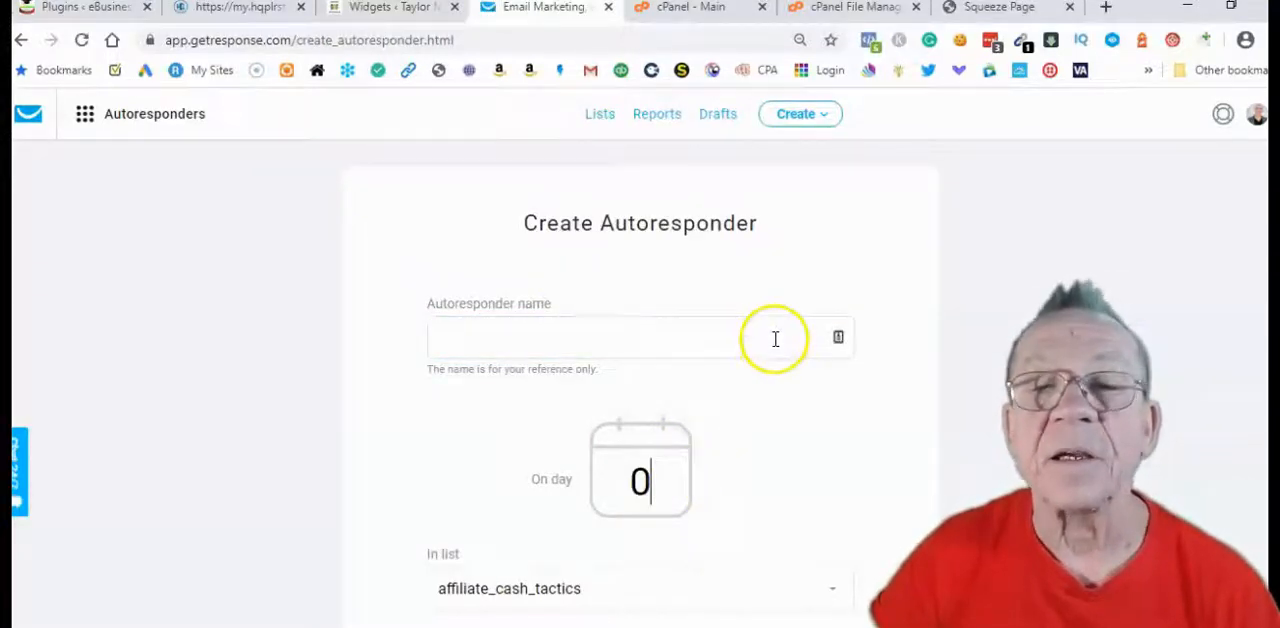
click(686, 339)
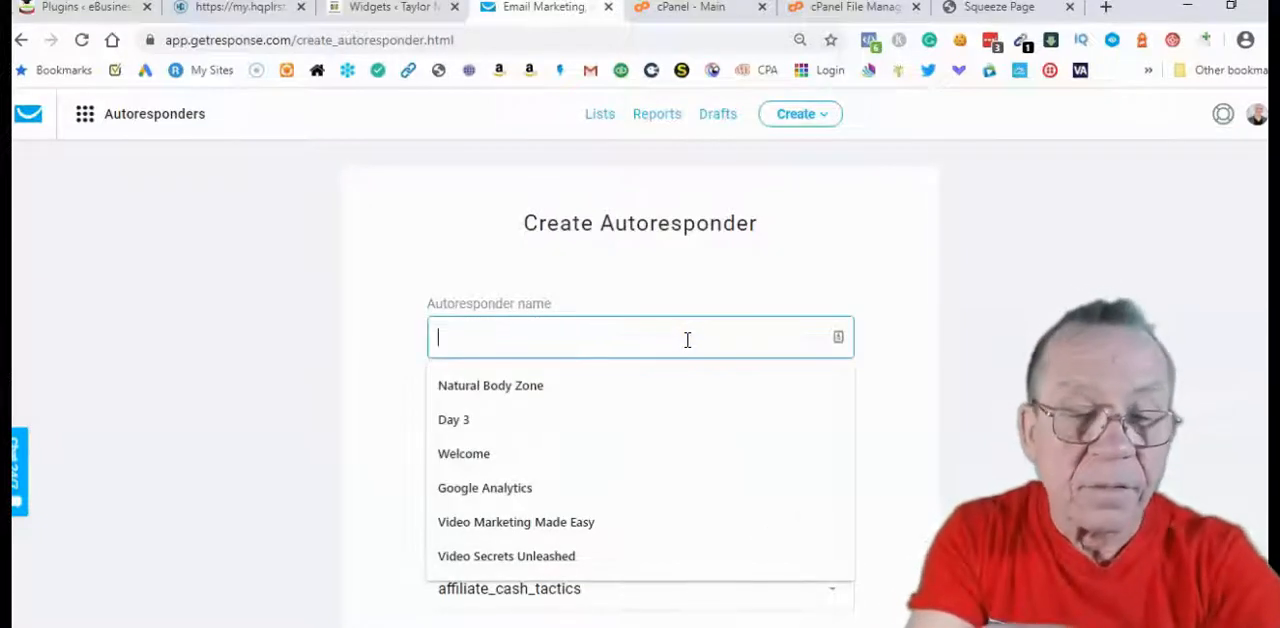
text(free)
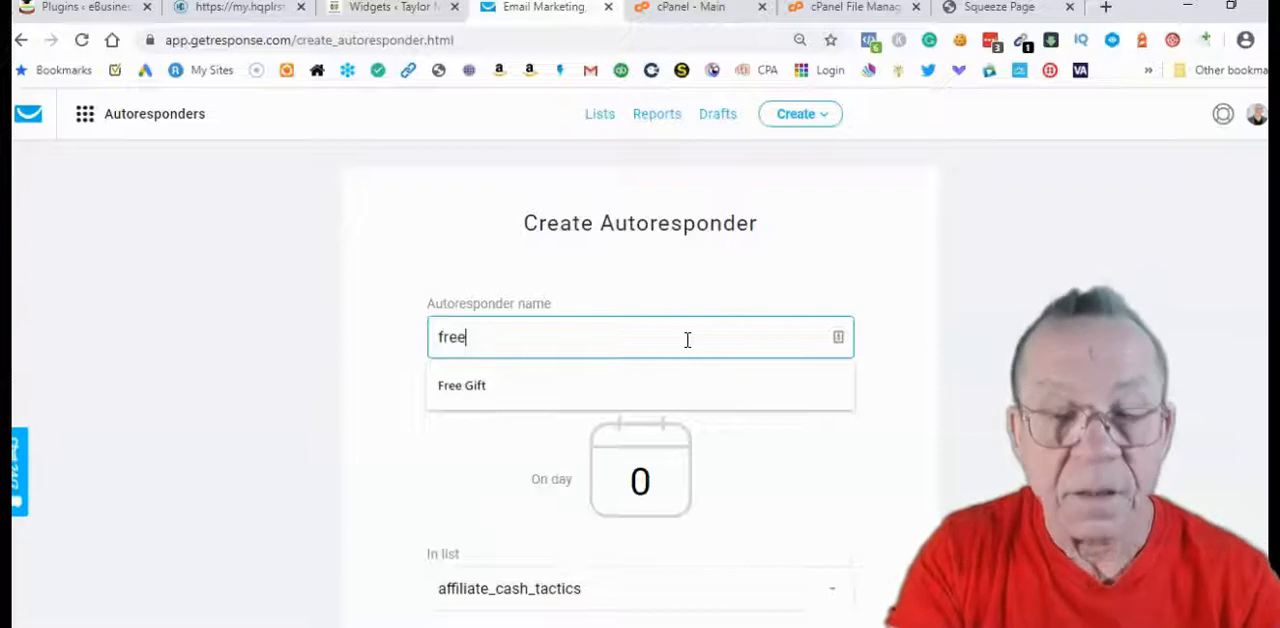
text( guide)
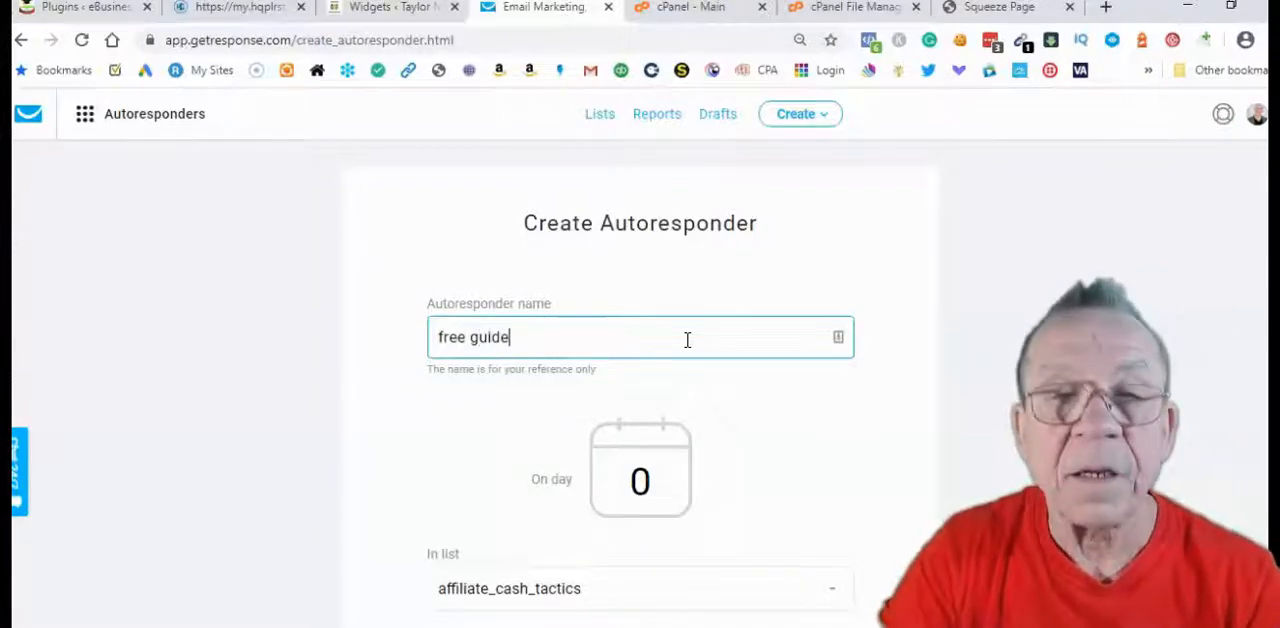
Assign the new autoresponder to the latest_facebook_marketing list
scroll(687, 340, down, 3)
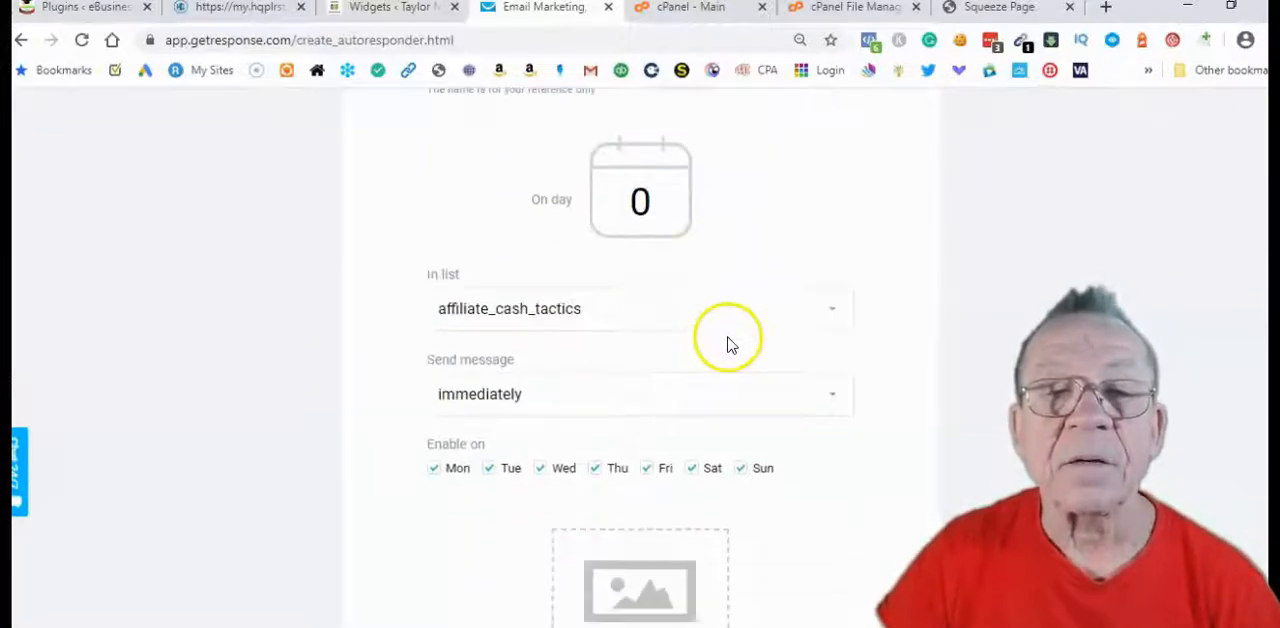
click(668, 312)
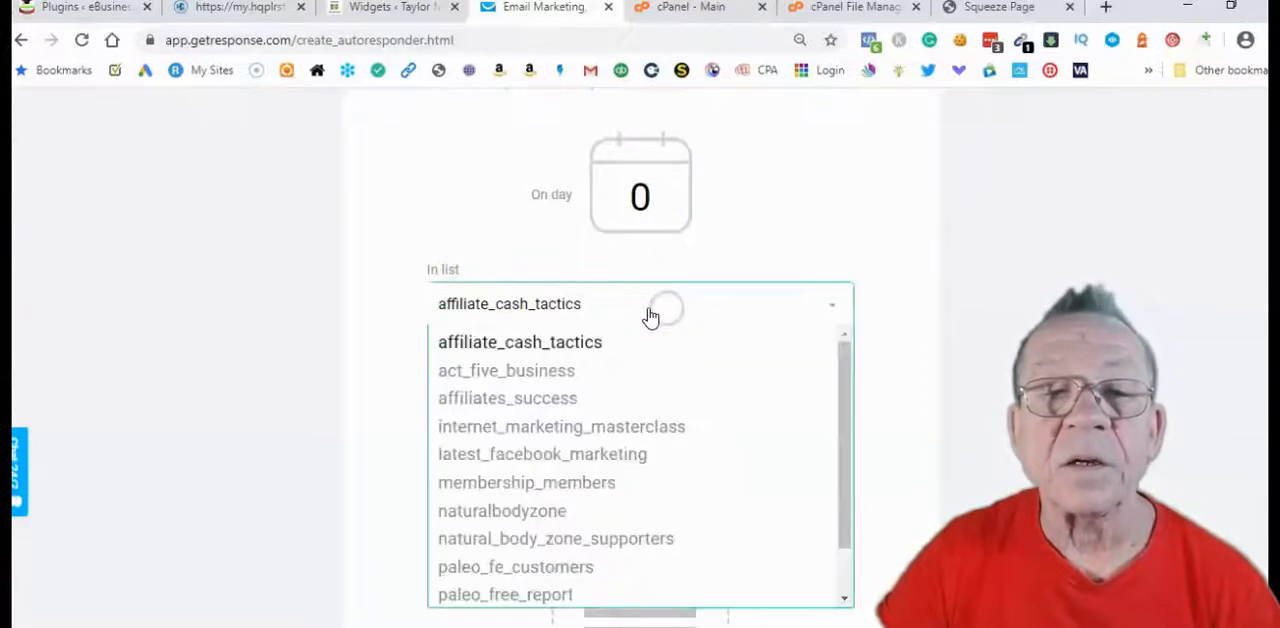
scroll(660, 465, down, 1)
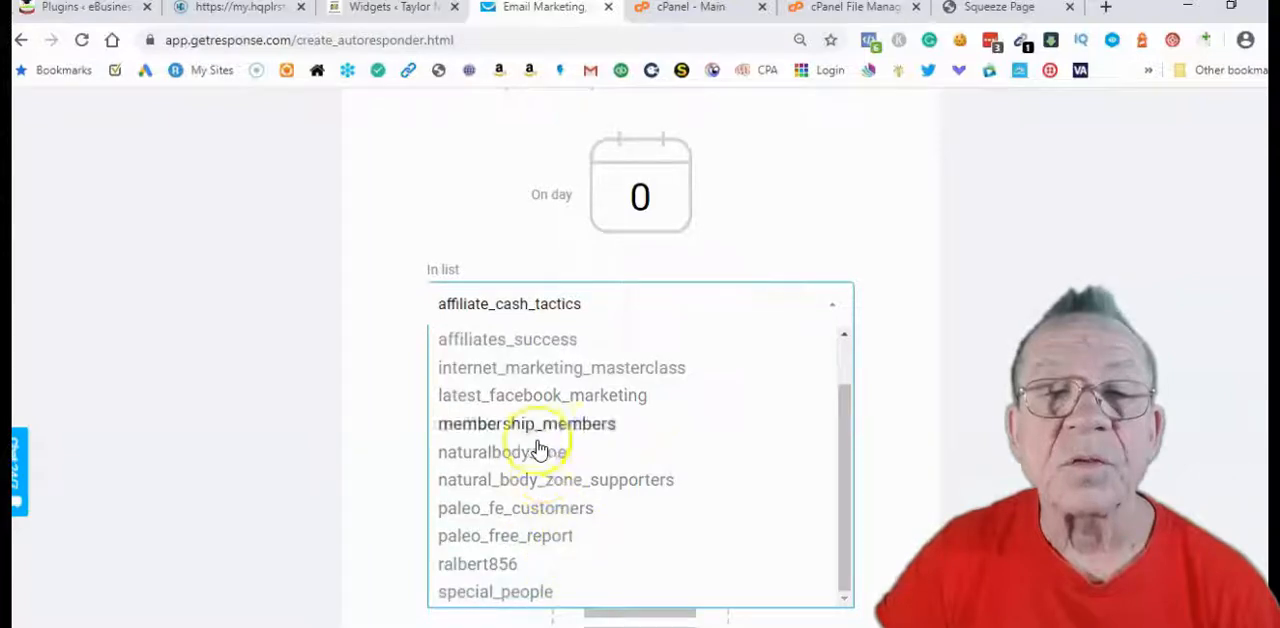
click(535, 402)
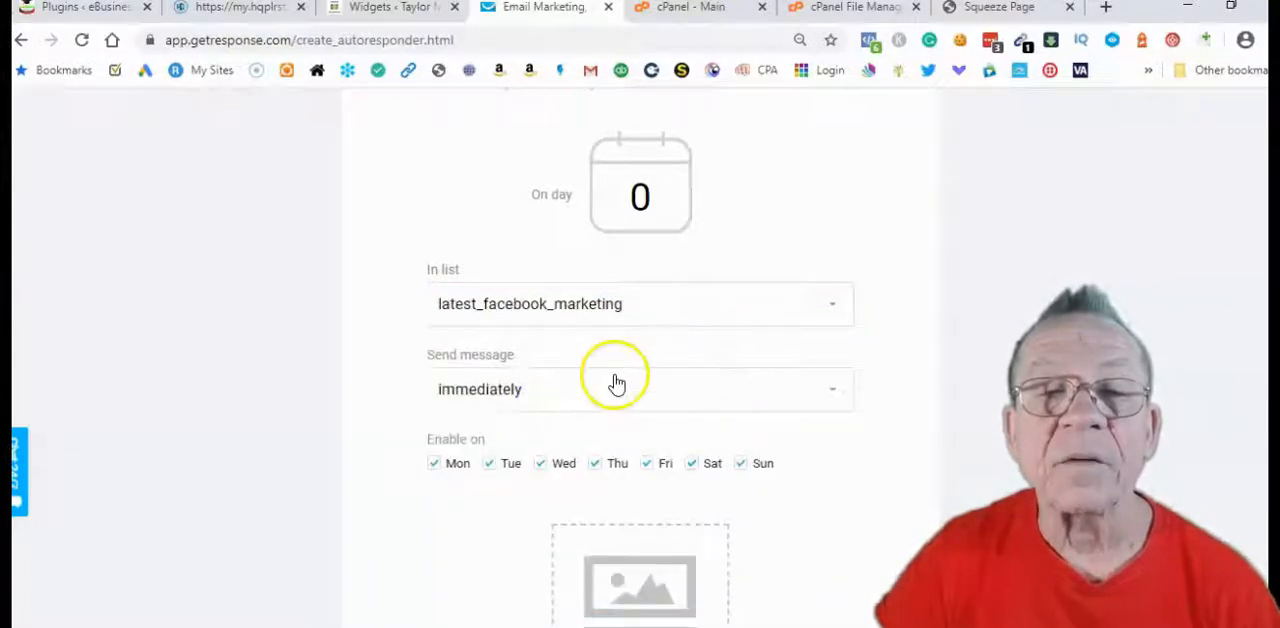
Create a new email for the autoresponder and set its message name to "thankyou"
scroll(614, 380, down, 1)
scroll(810, 370, down, 3)
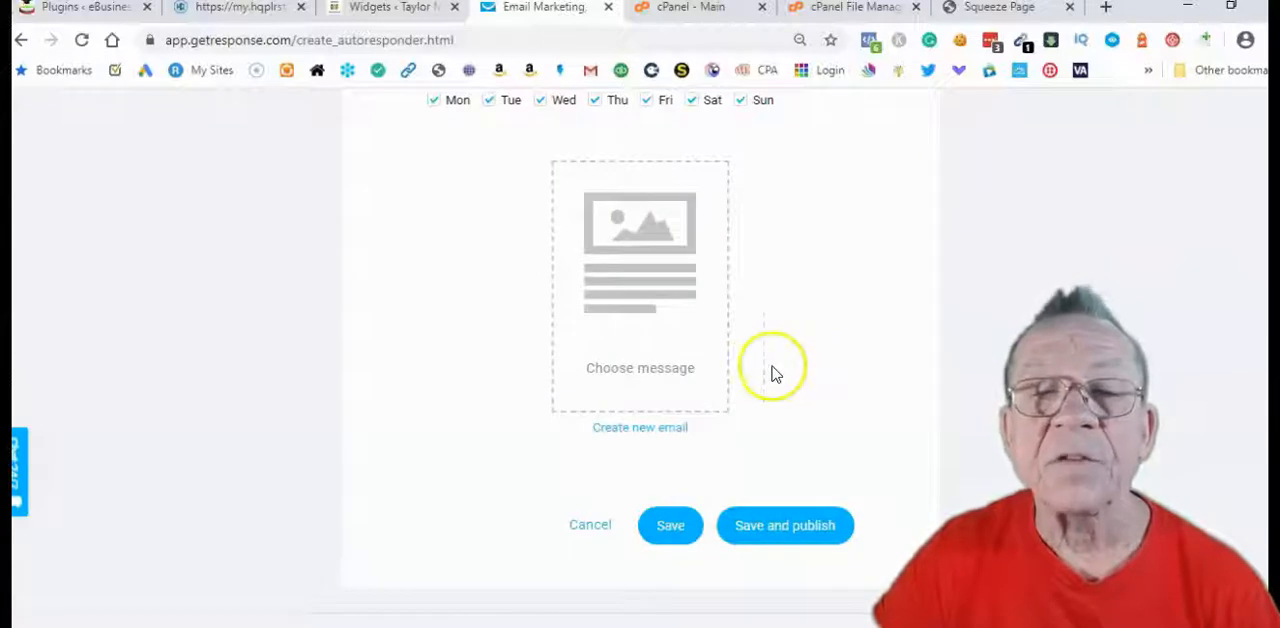
click(632, 431)
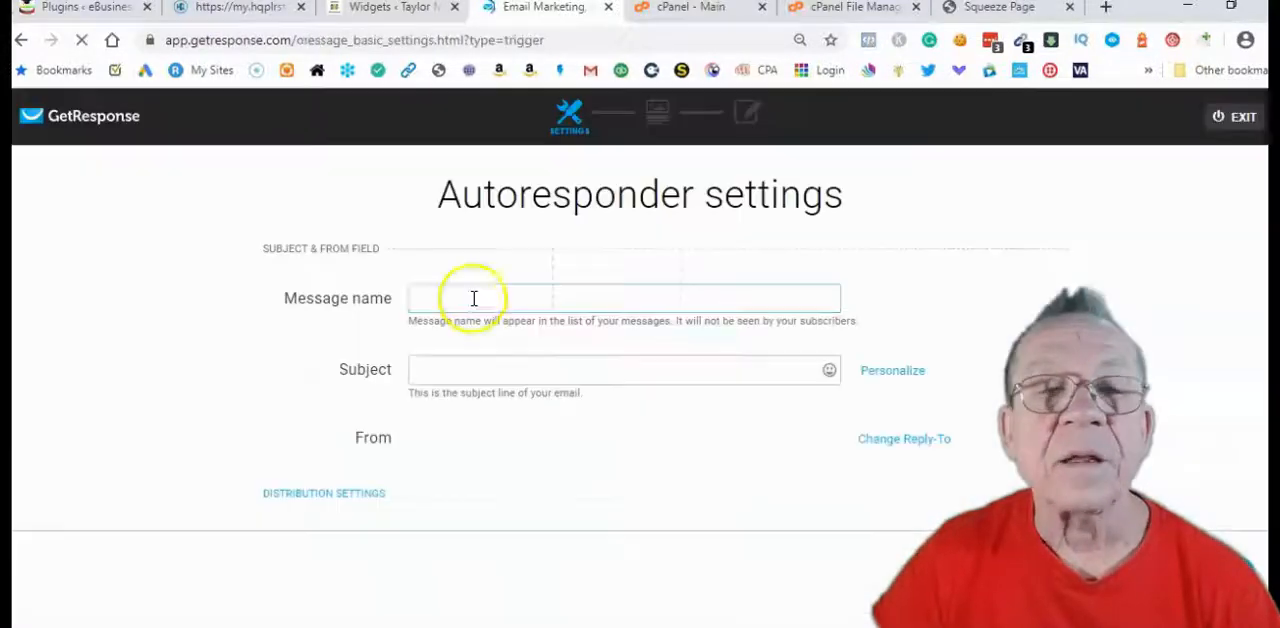
click(471, 297)
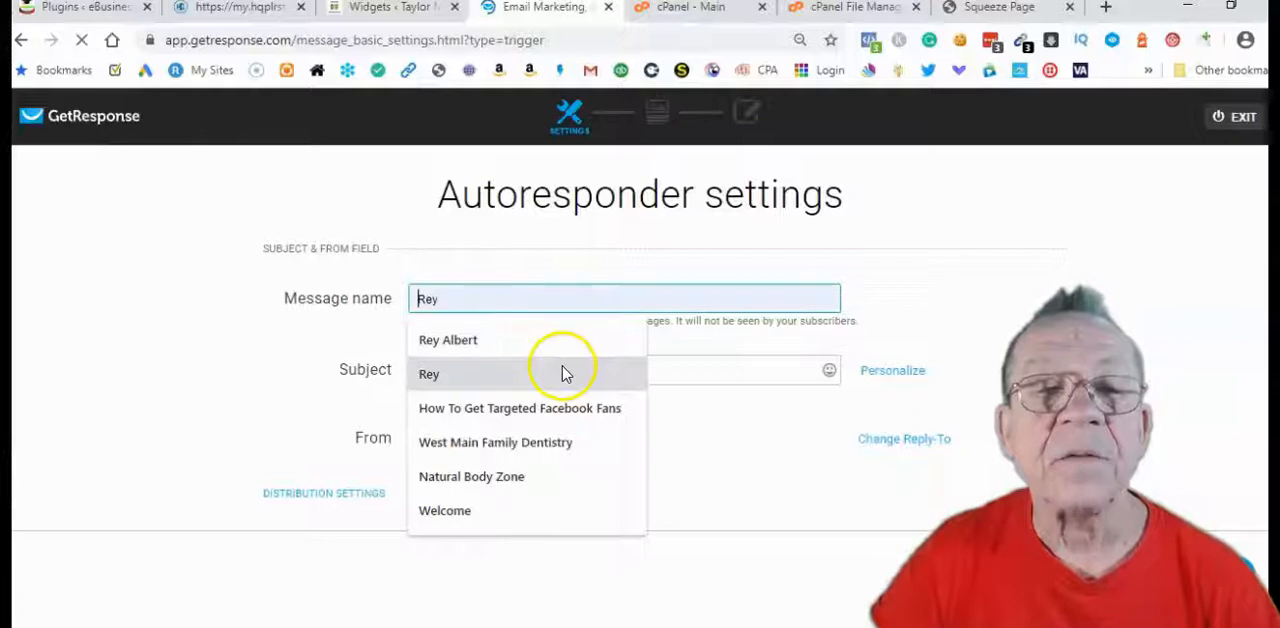
text(tha)
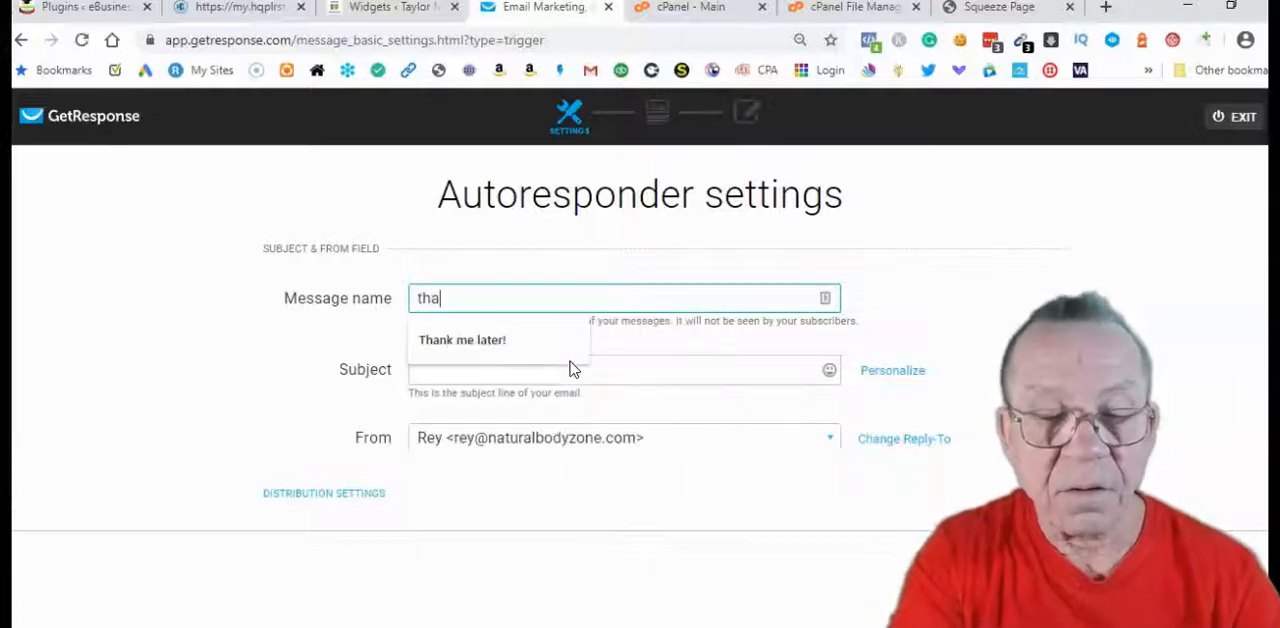
text(nkyou)
Set the email's subject line to "Your Free Report is now ready"
click(561, 373)
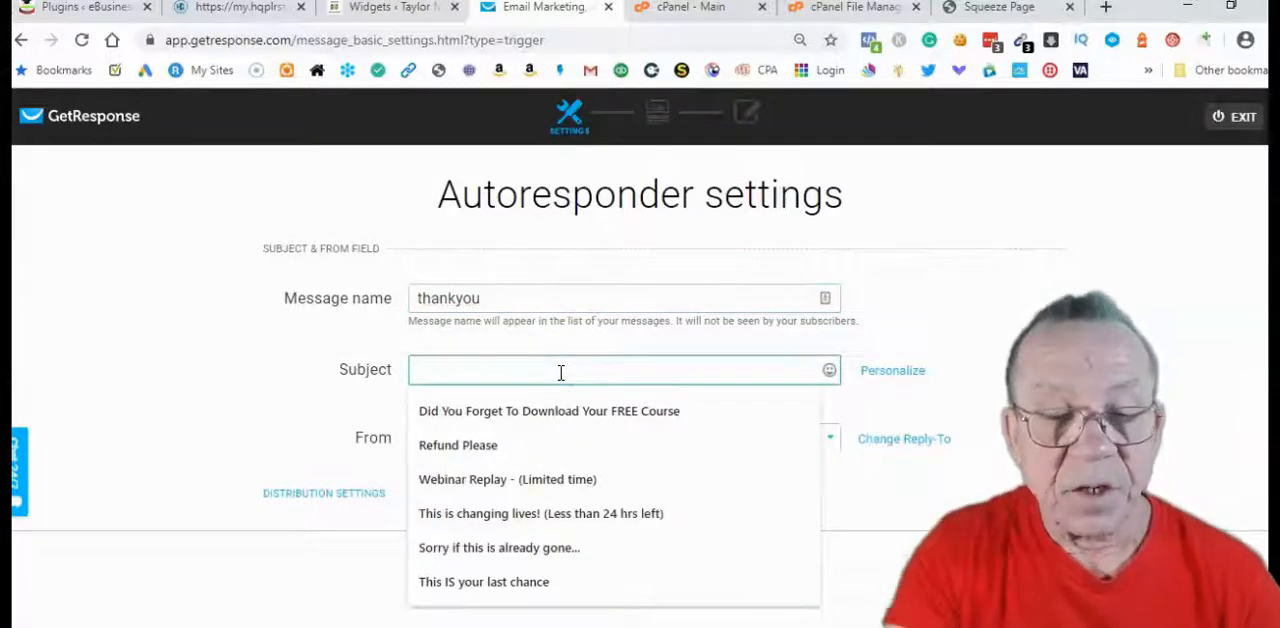
text(Your )
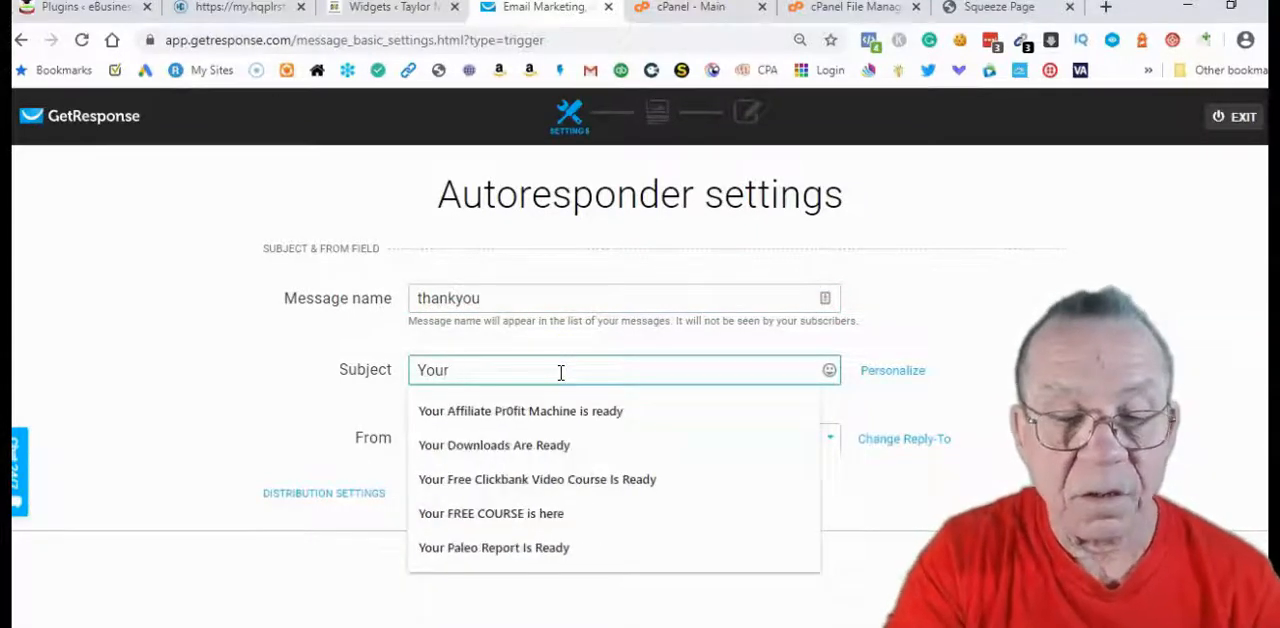
text(Free Report is)
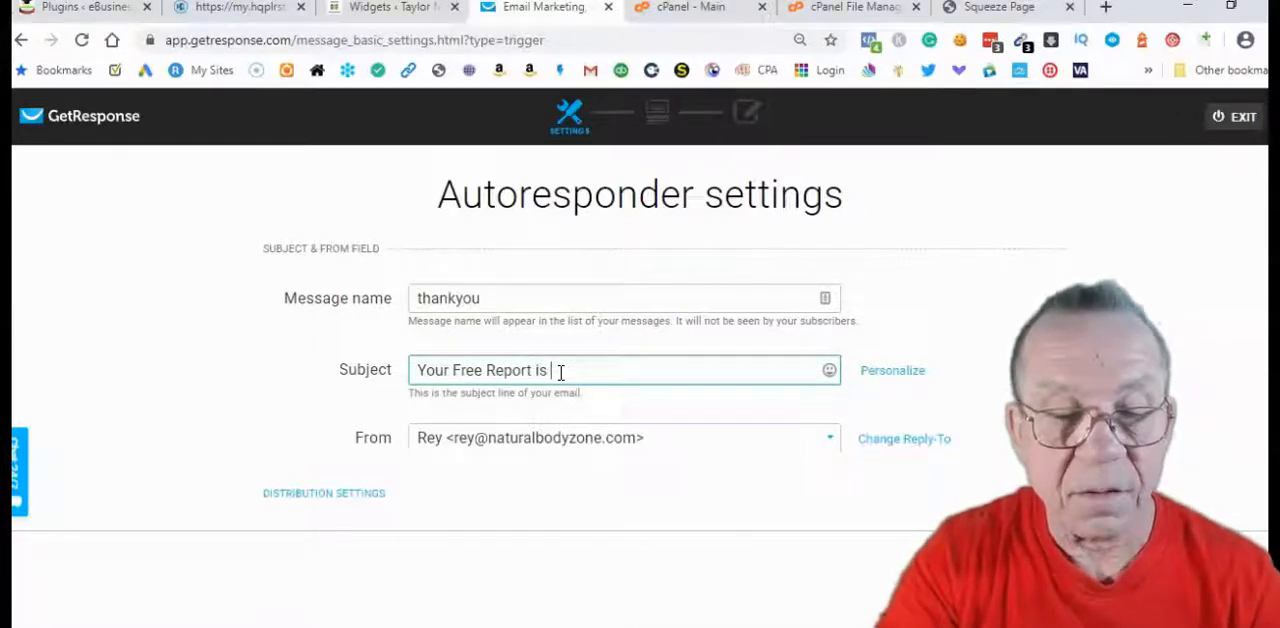
text( now ready)
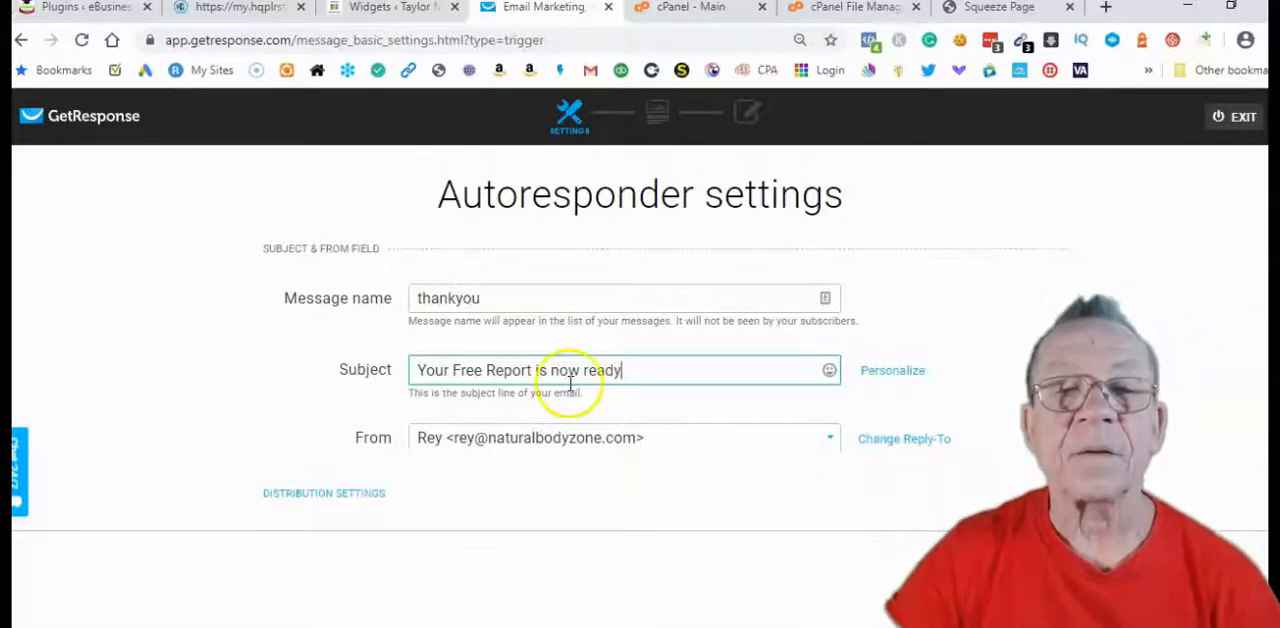
Proceed with a plain-text email and write "Thank you your free report link is below" as its message
scroll(706, 448, down, 1)
scroll(900, 416, down, 1)
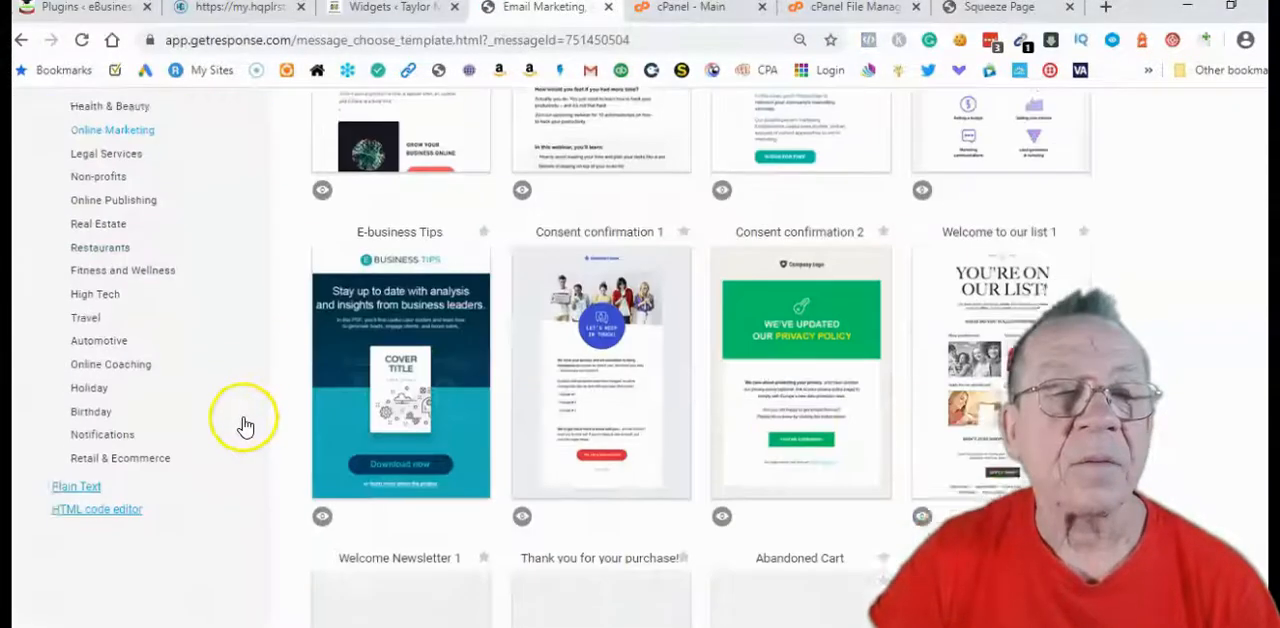
scroll(243, 420, down, 3)
scroll(243, 420, up, 2)
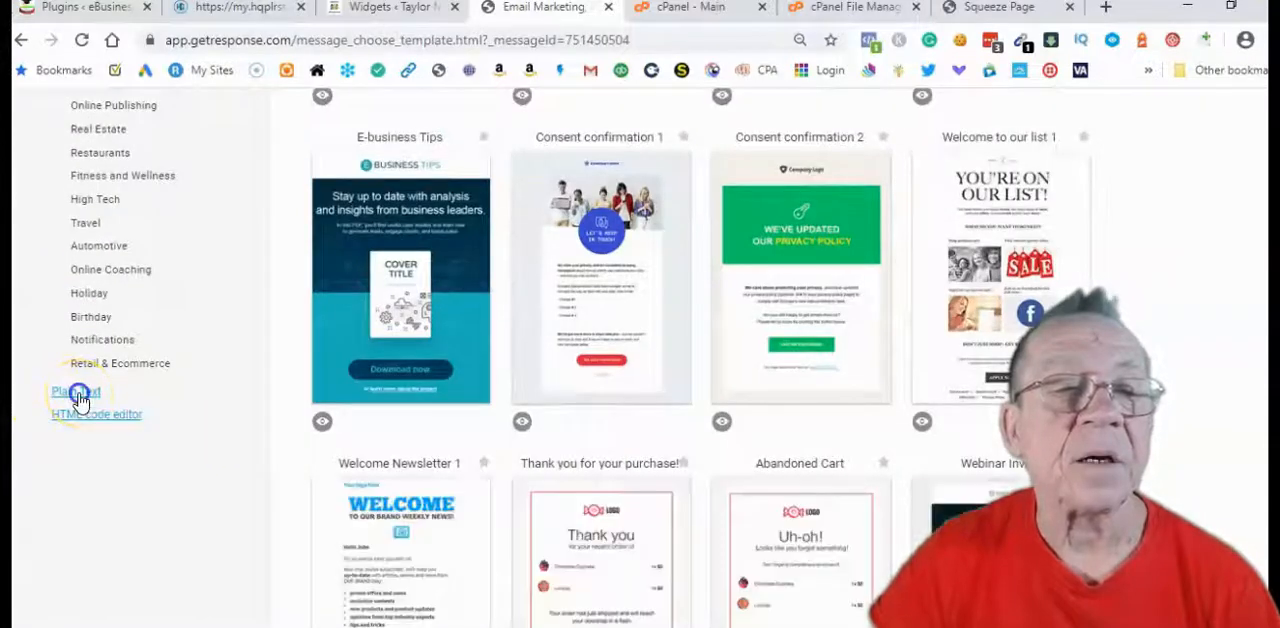
click(537, 243)
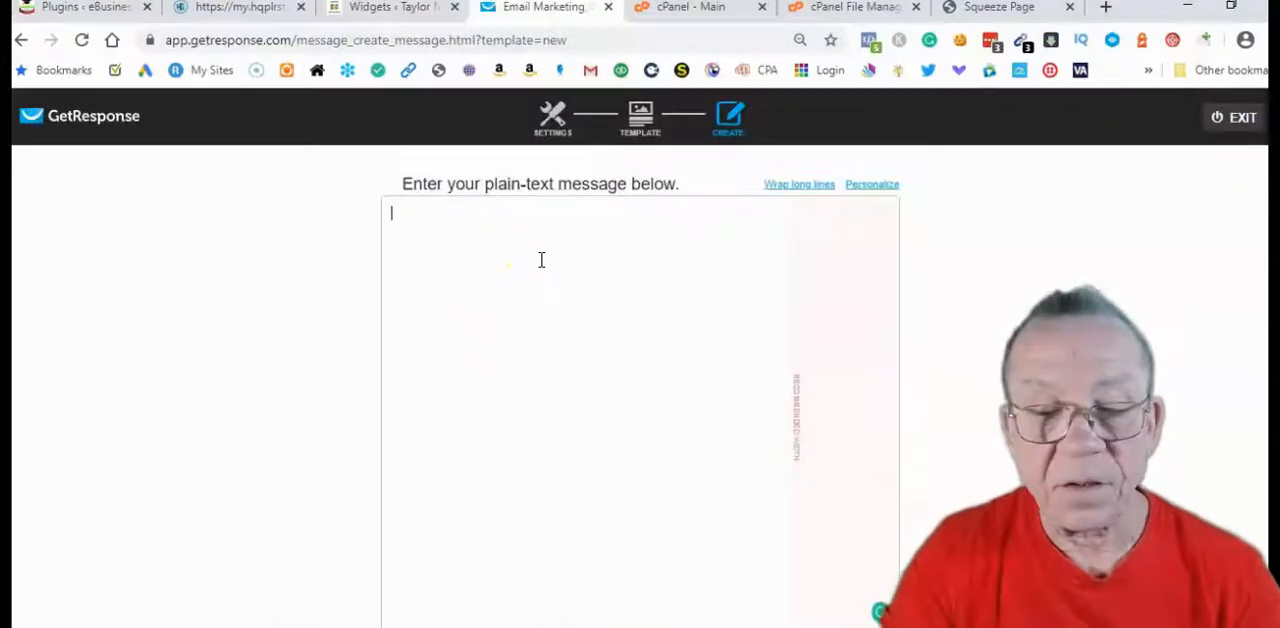
text(Thank you)
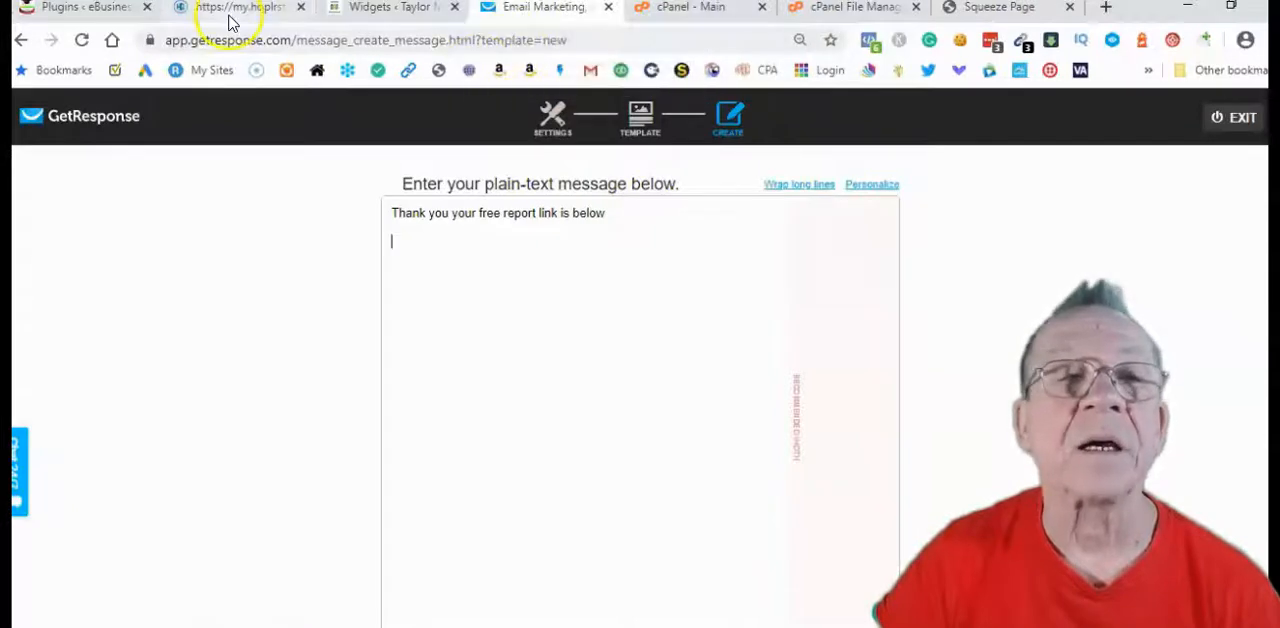
Switch to the WordPress admin, go to the Media Library and open the file chooser for a new upload
click(114, 14)
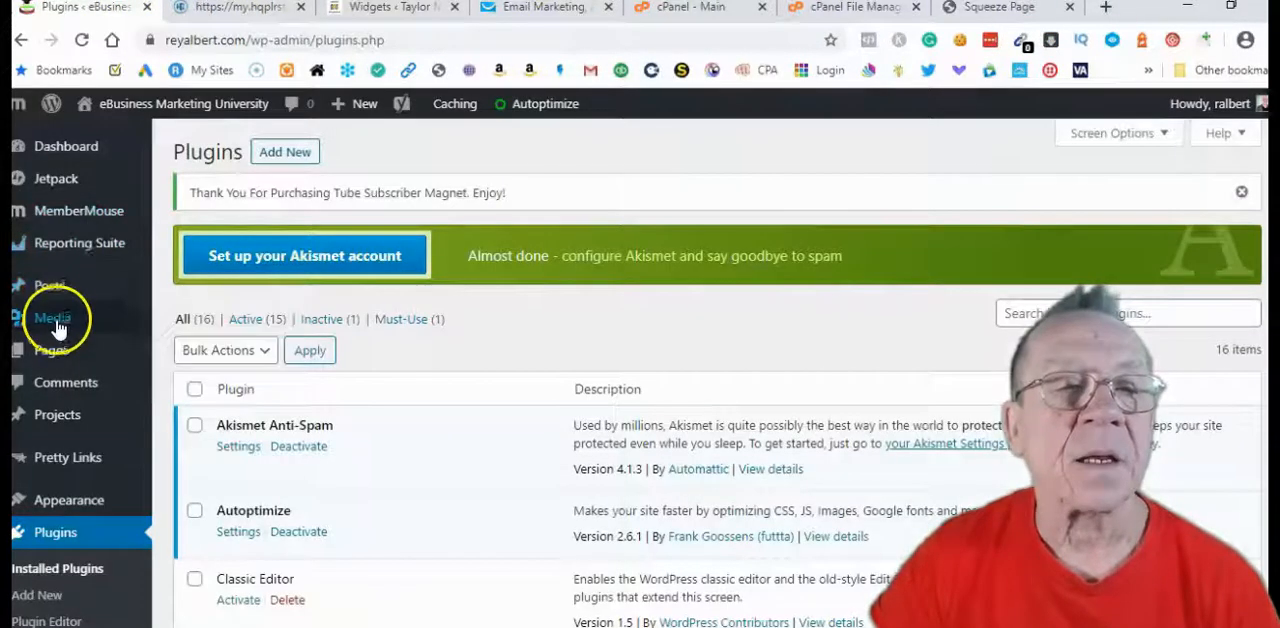
mouse_move(57, 328)
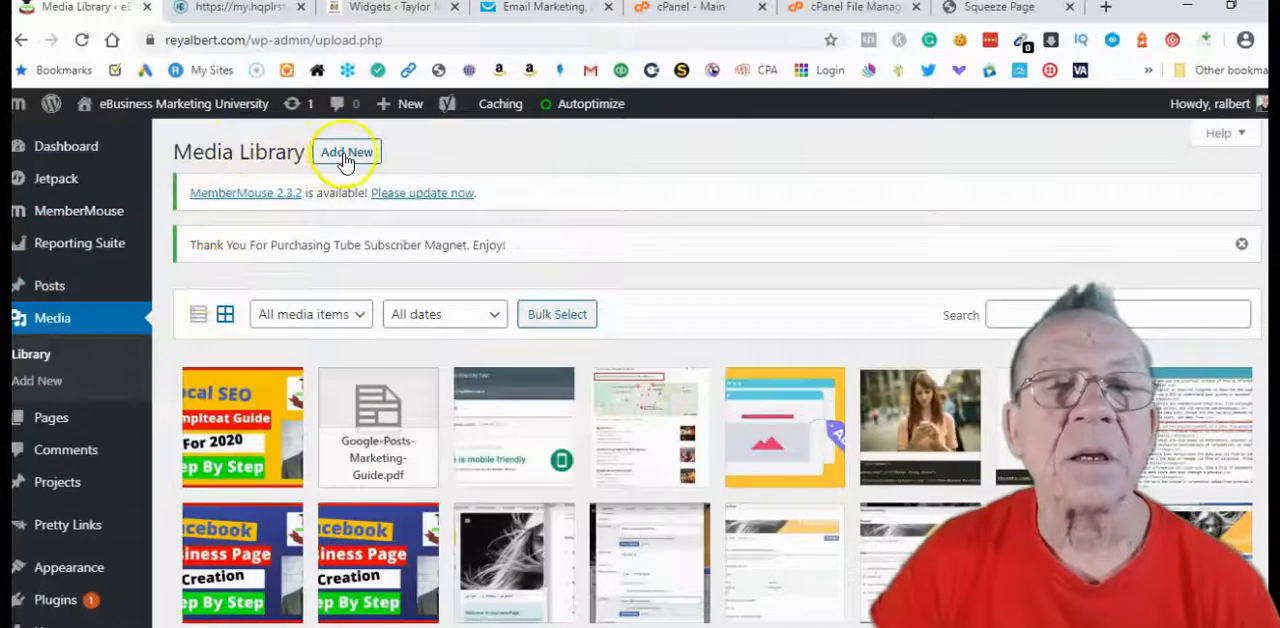
click(345, 155)
click(724, 405)
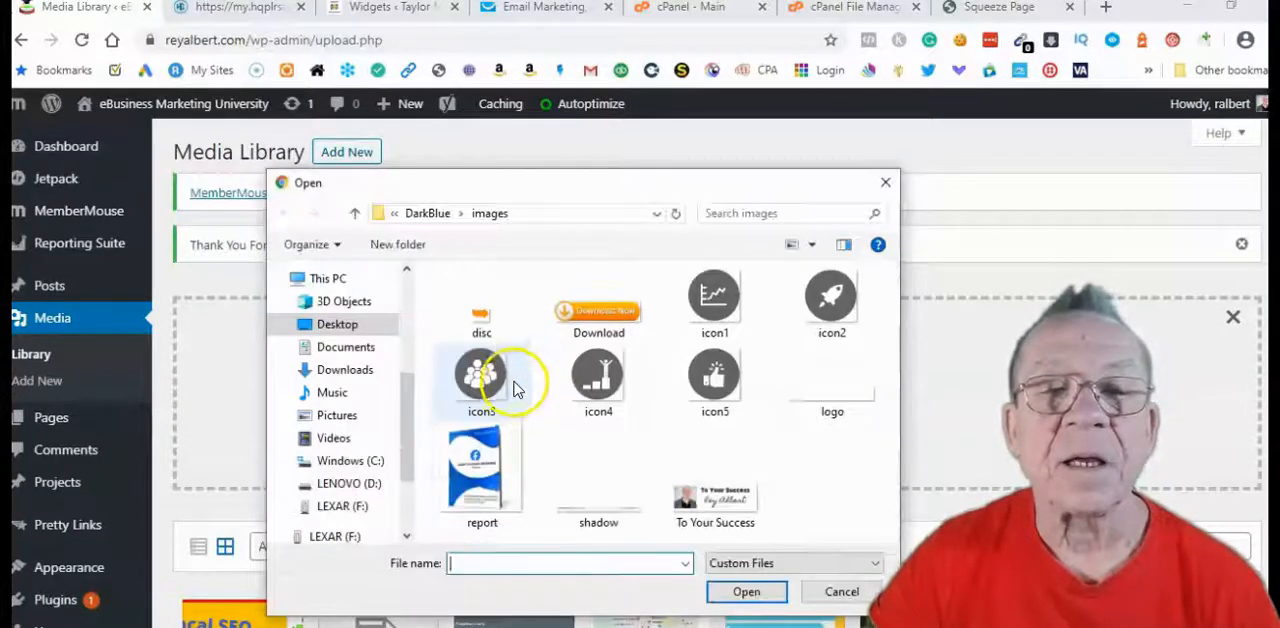
Upload the Latest Facebook Marketing - Special Free Report PDF from the 3. Special Free Report folder within upgrade > Build Your List
click(392, 214)
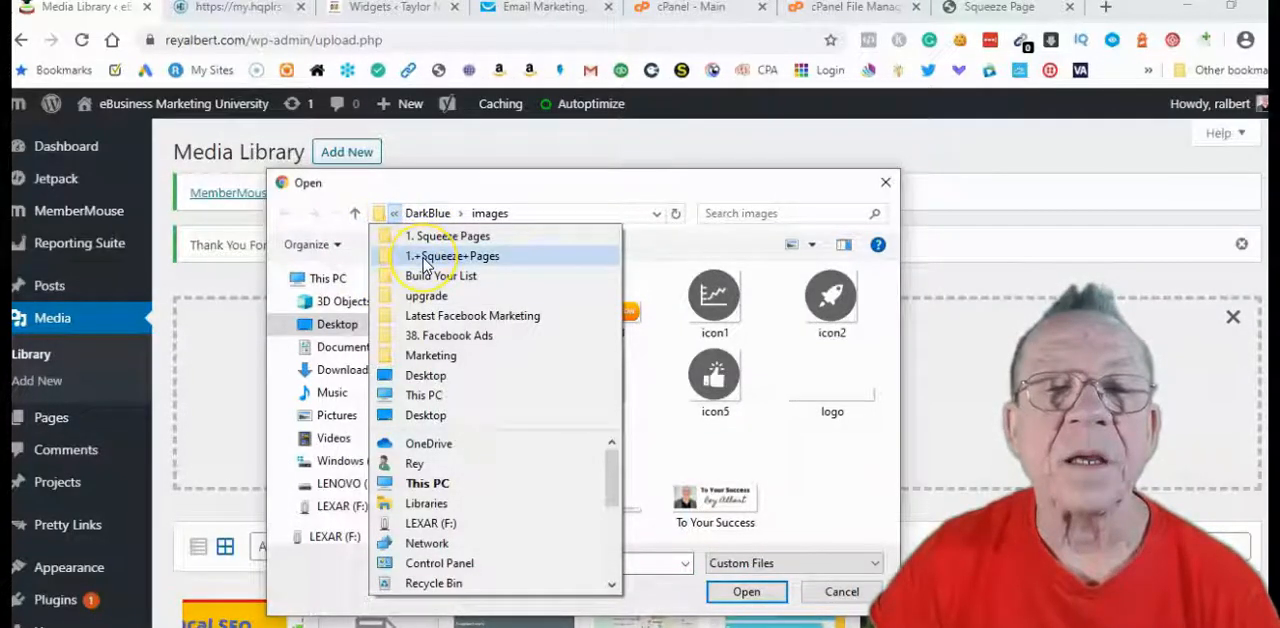
click(428, 316)
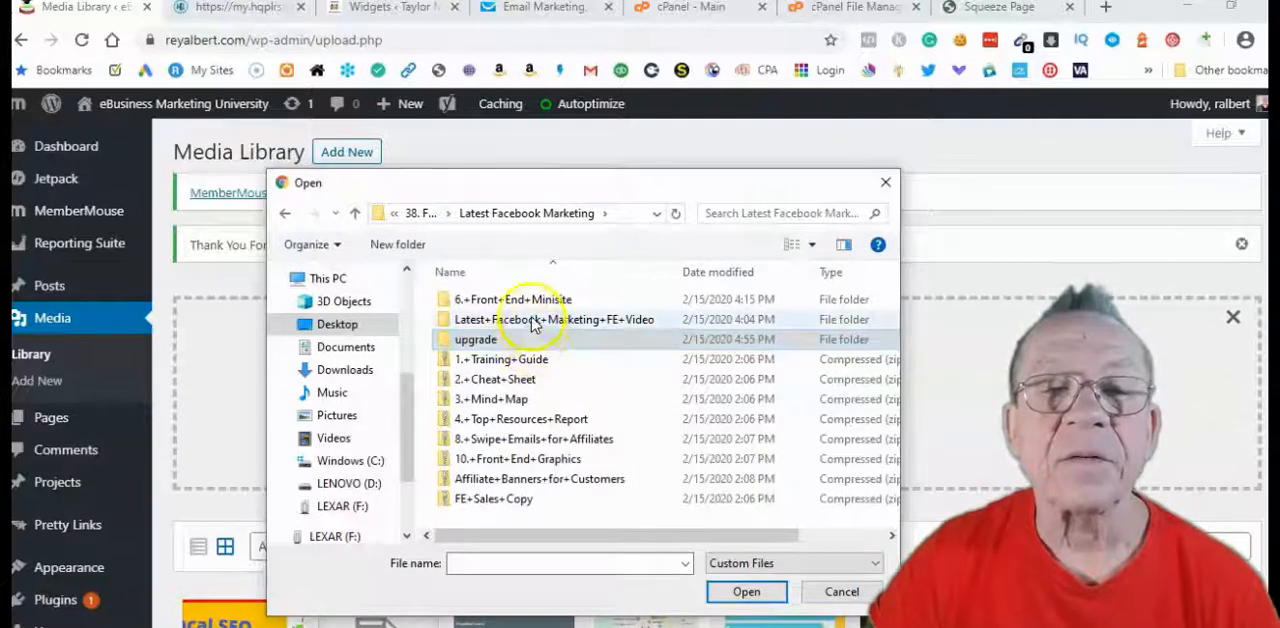
double_click(475, 339)
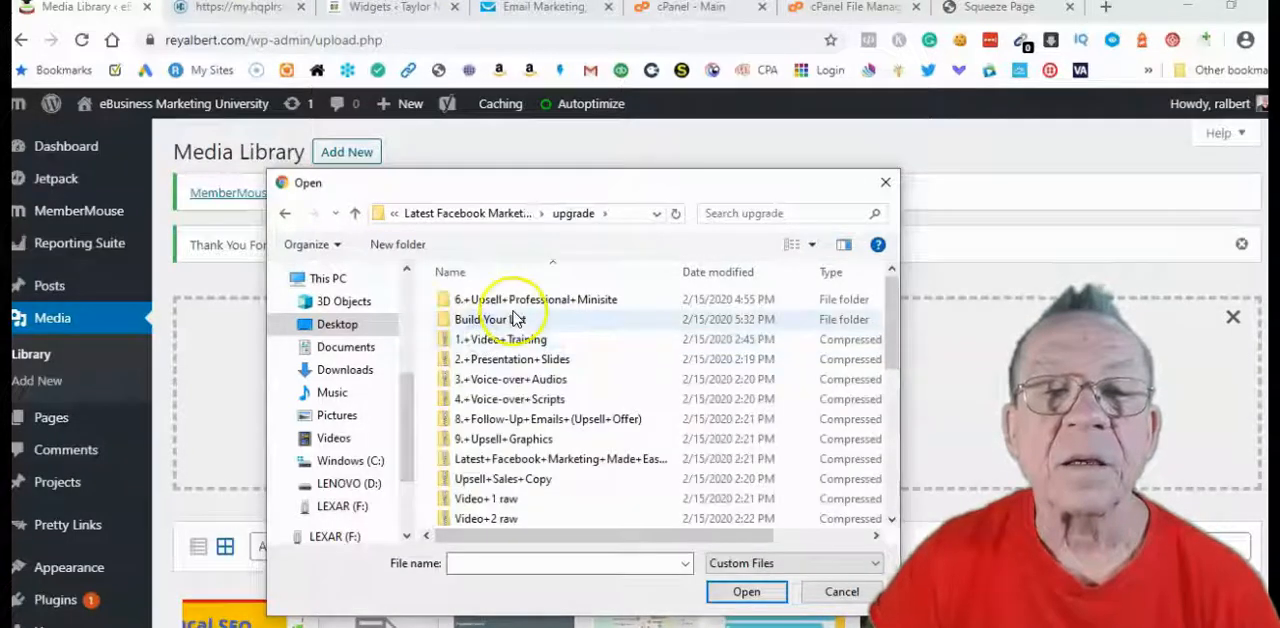
double_click(488, 319)
click(614, 303)
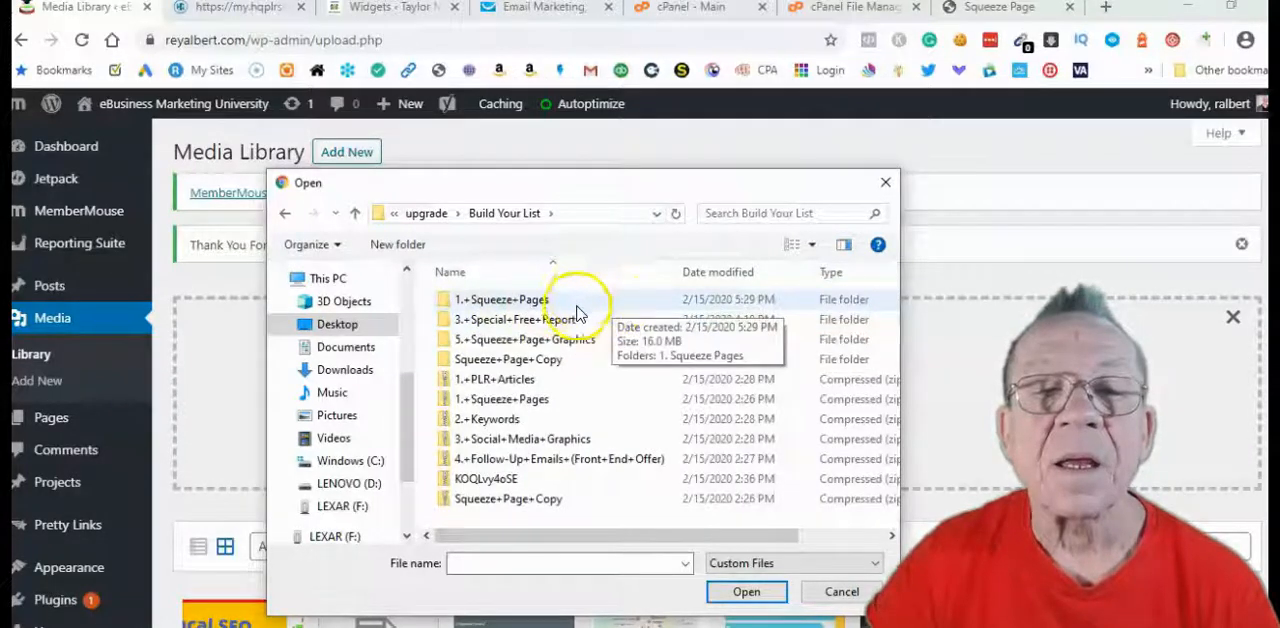
double_click(522, 321)
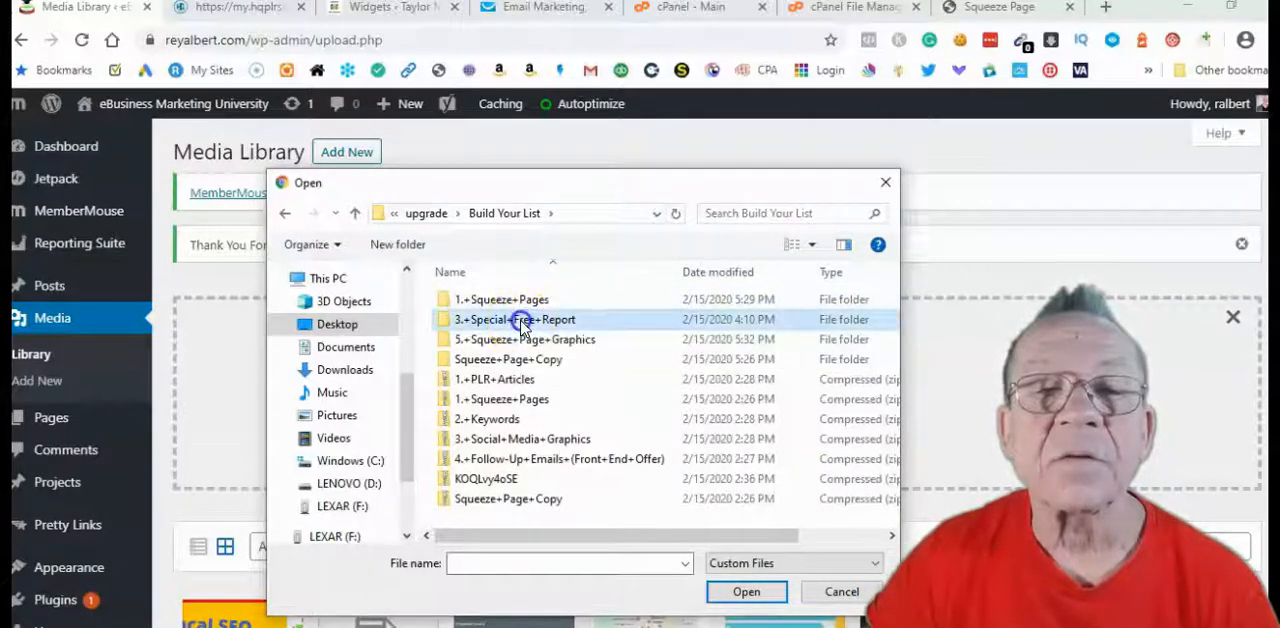
double_click(519, 300)
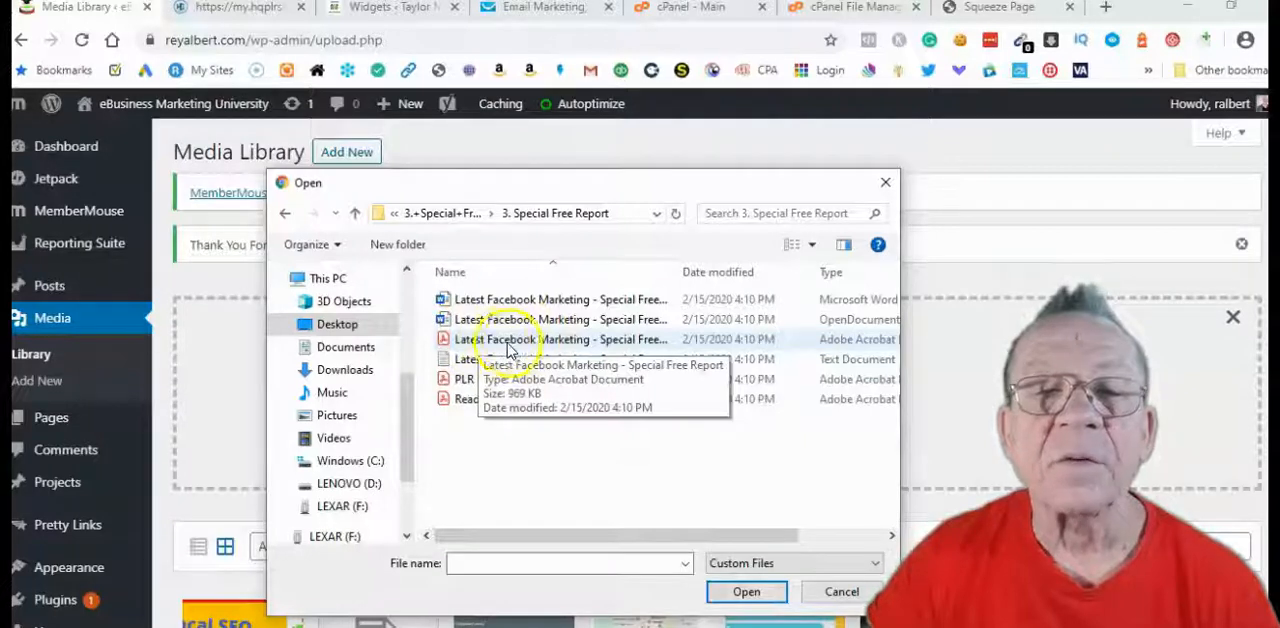
click(494, 341)
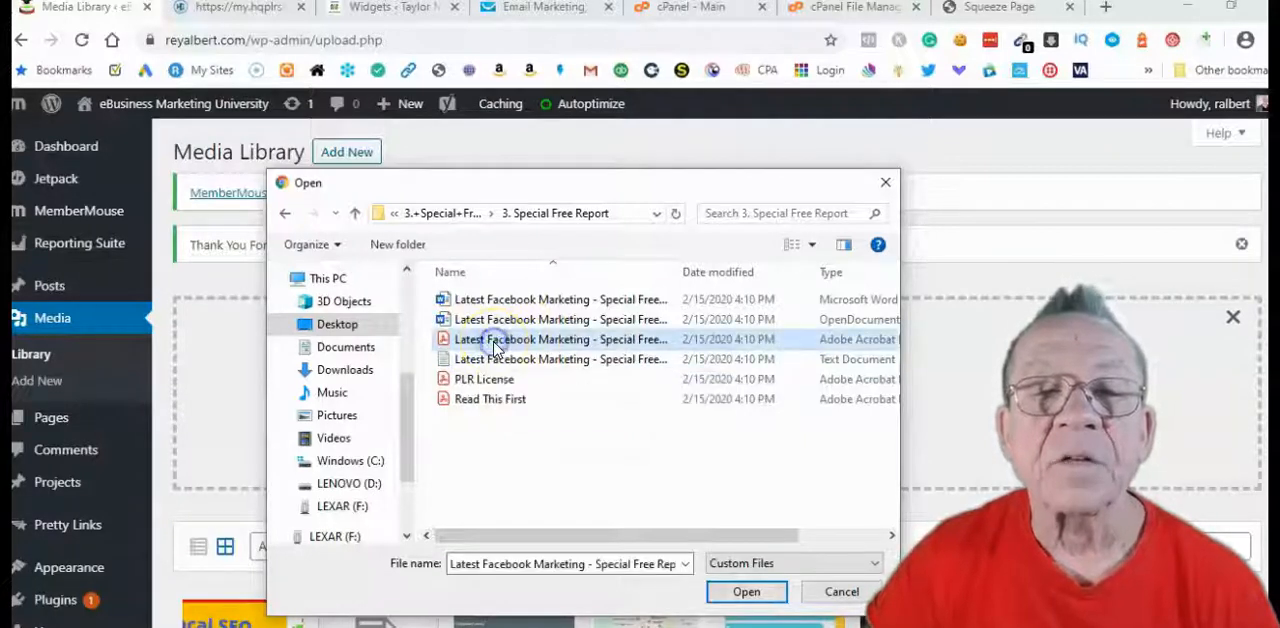
click(746, 591)
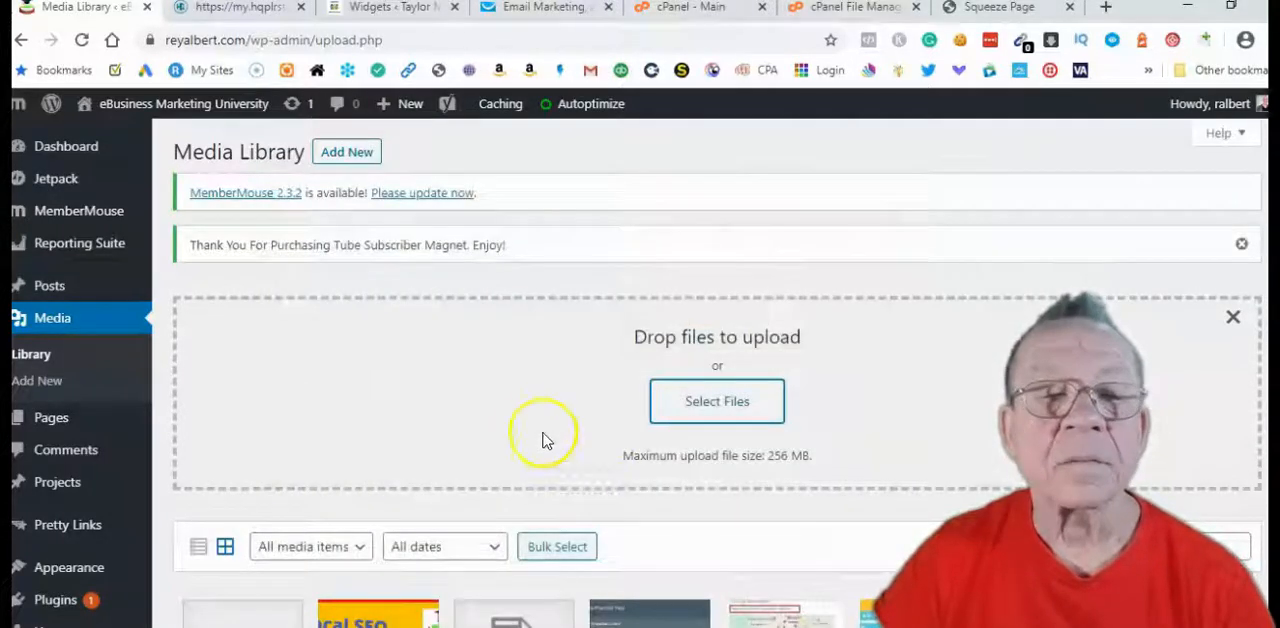
Open the attachment details of the uploaded Latest Facebook Marketing - Special Free Report PDF and copy its file URL
scroll(557, 449, down, 2)
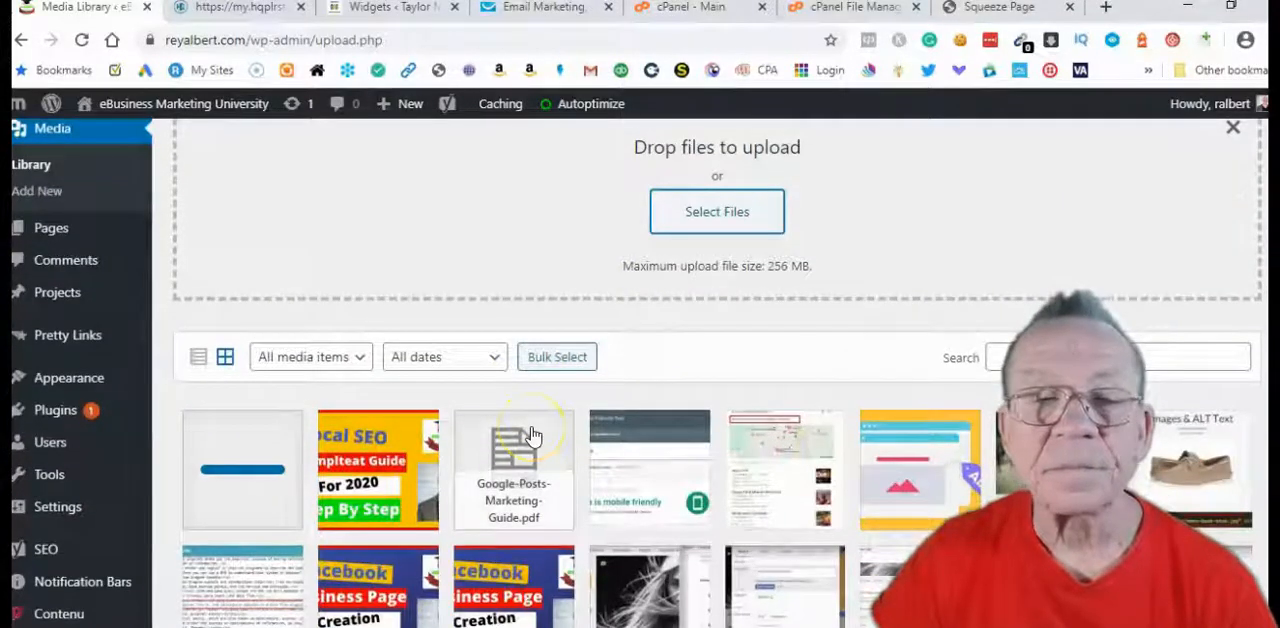
click(288, 450)
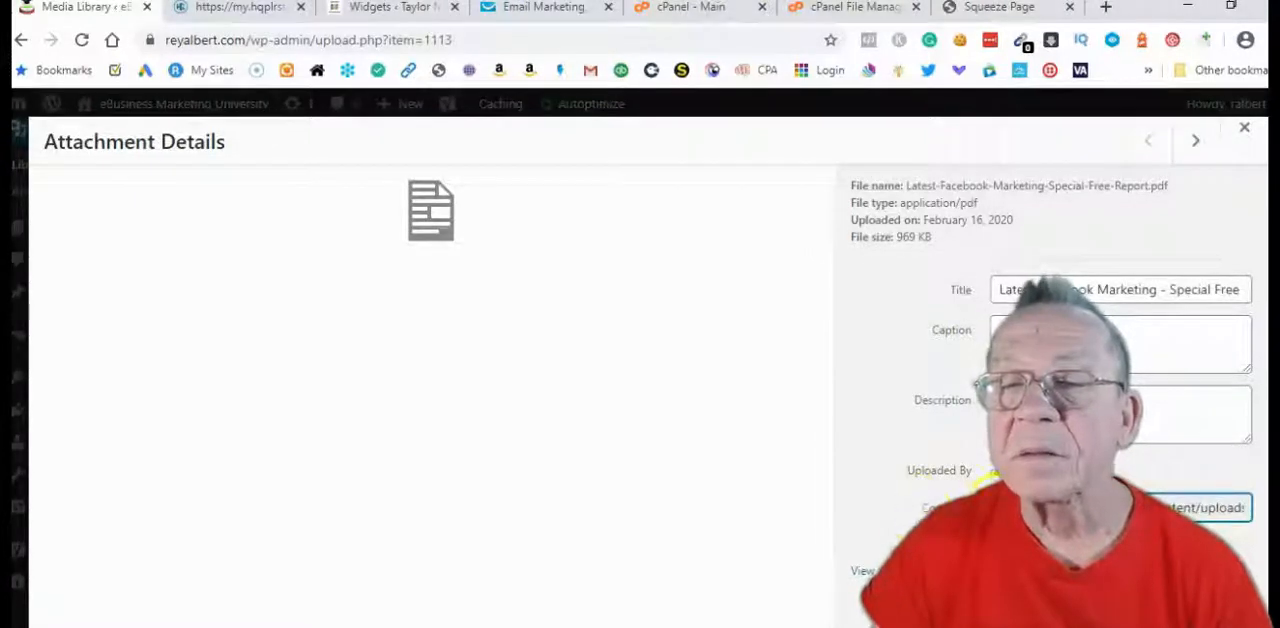
right_click(1218, 502)
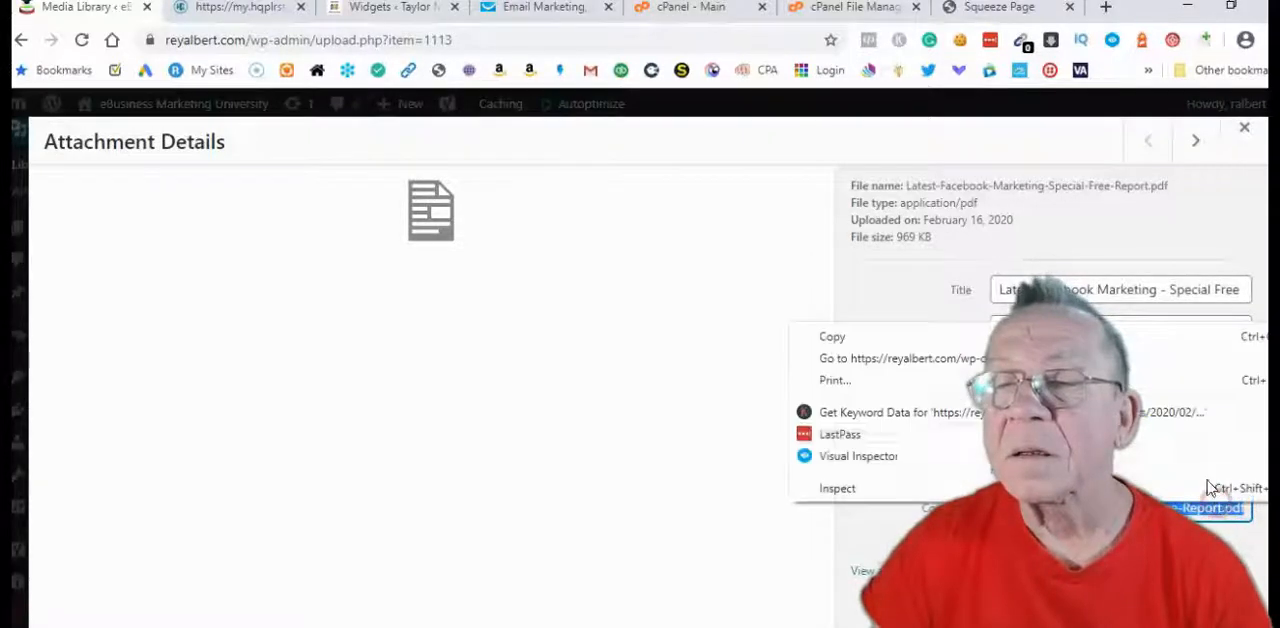
click(836, 330)
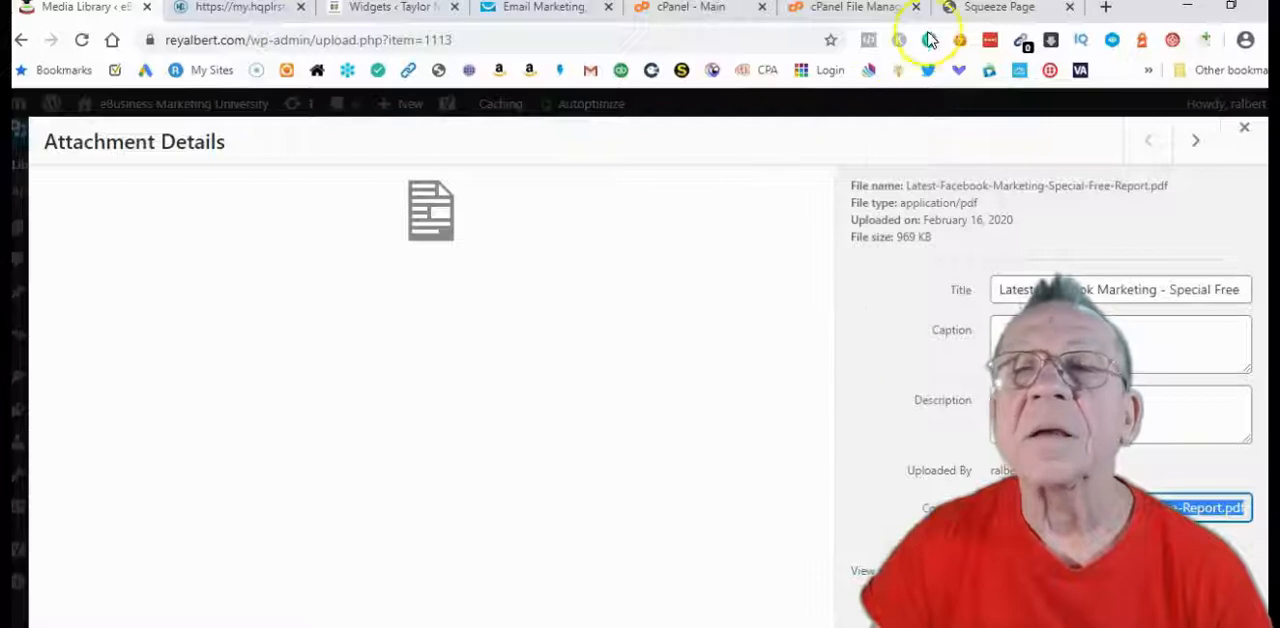
Switch to GetResponse, paste the PDF link below the thank-you line after a blank line, and save the autoresponder
click(526, 8)
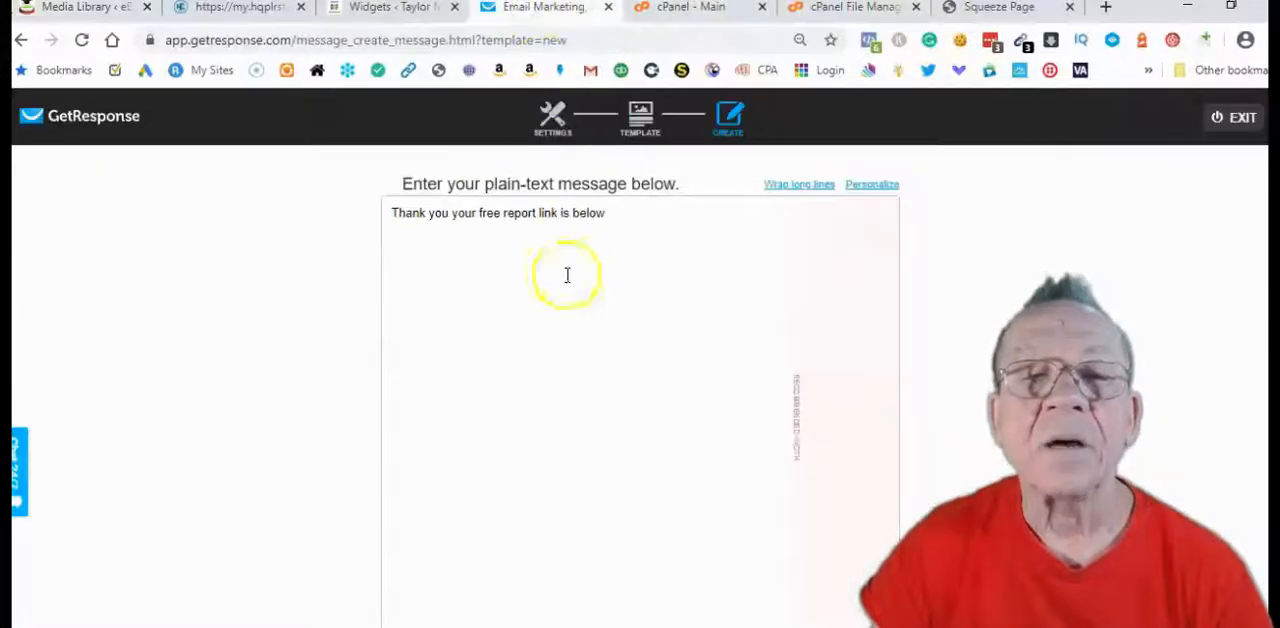
key(Return)
key(Return)
text(https://reyalbert.com/wp-content/uploads/2020/02/Latest-Facebook-Marketing-Special-Free-Report.pdf)
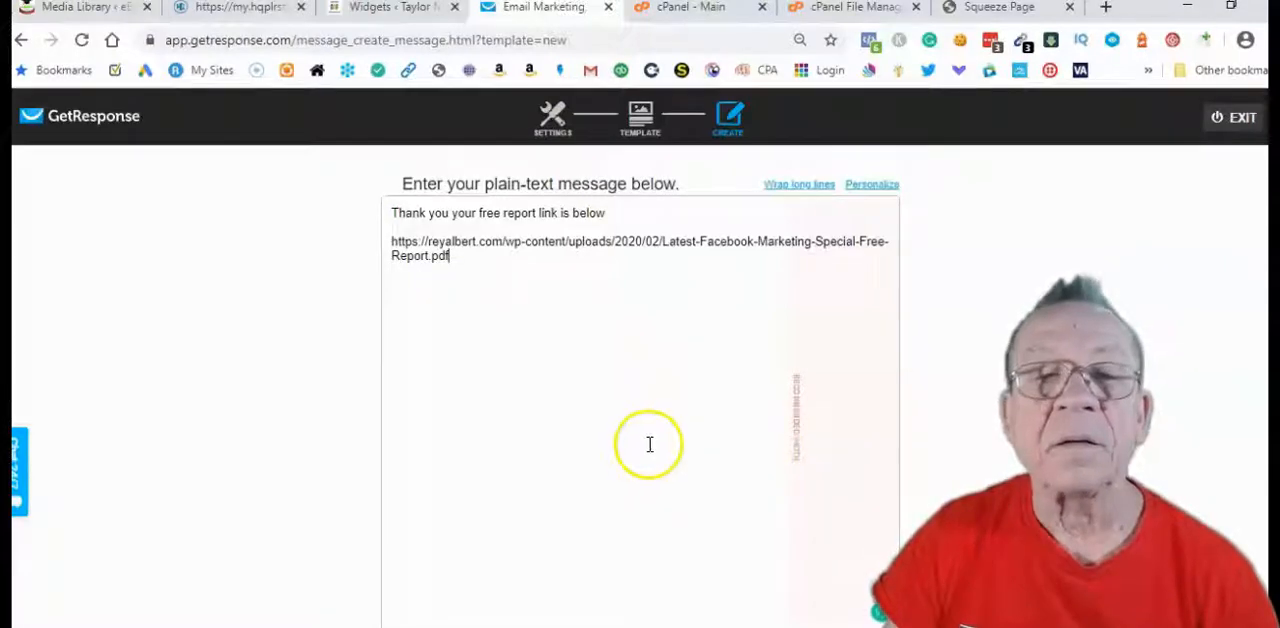
scroll(654, 447, down, 1)
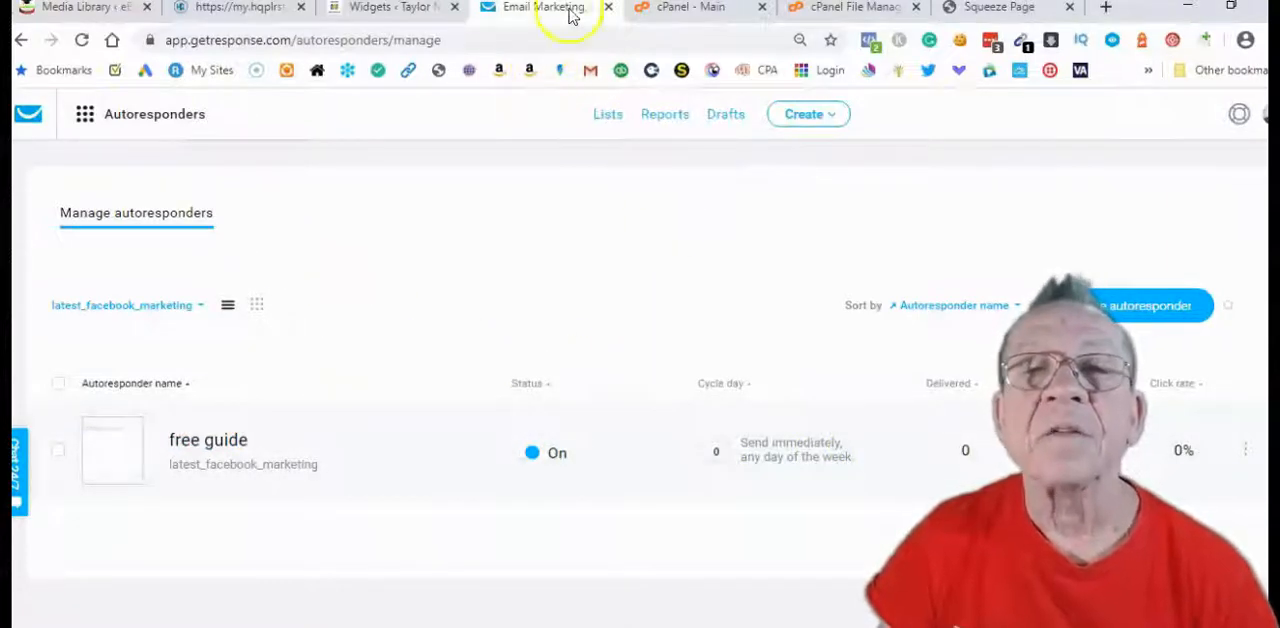
Switch to the live squeeze page and review its benefits list and the Name and Email opt-in form
click(972, 8)
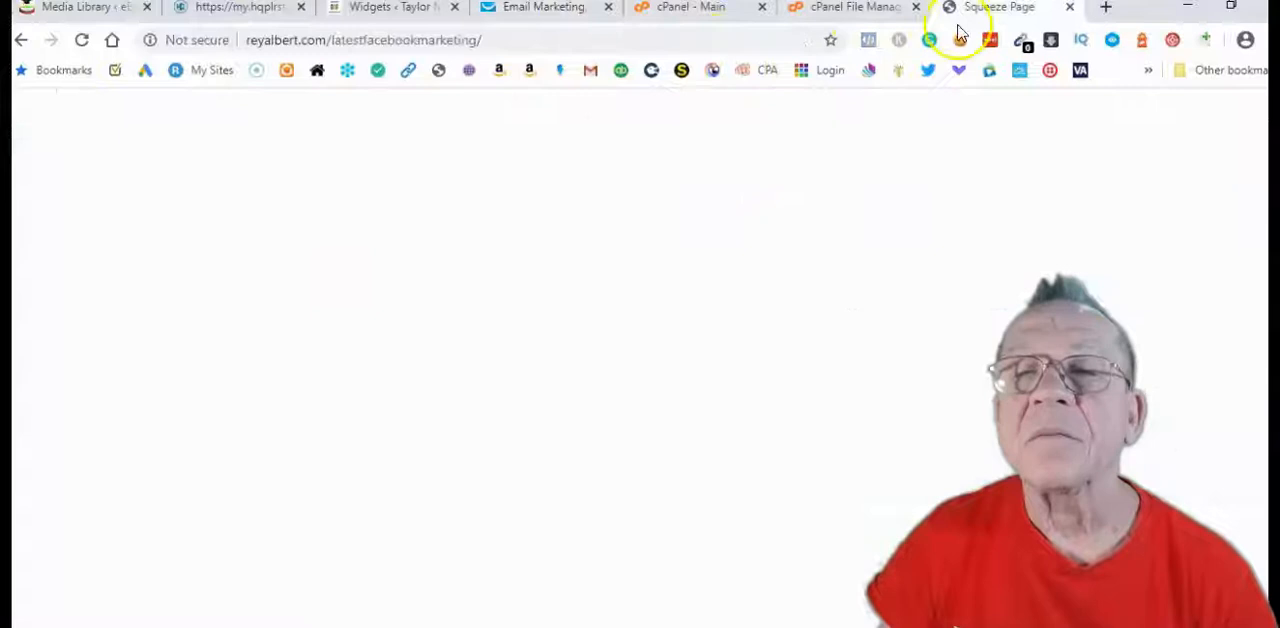
scroll(715, 320, down, 4)
scroll(730, 328, down, 4)
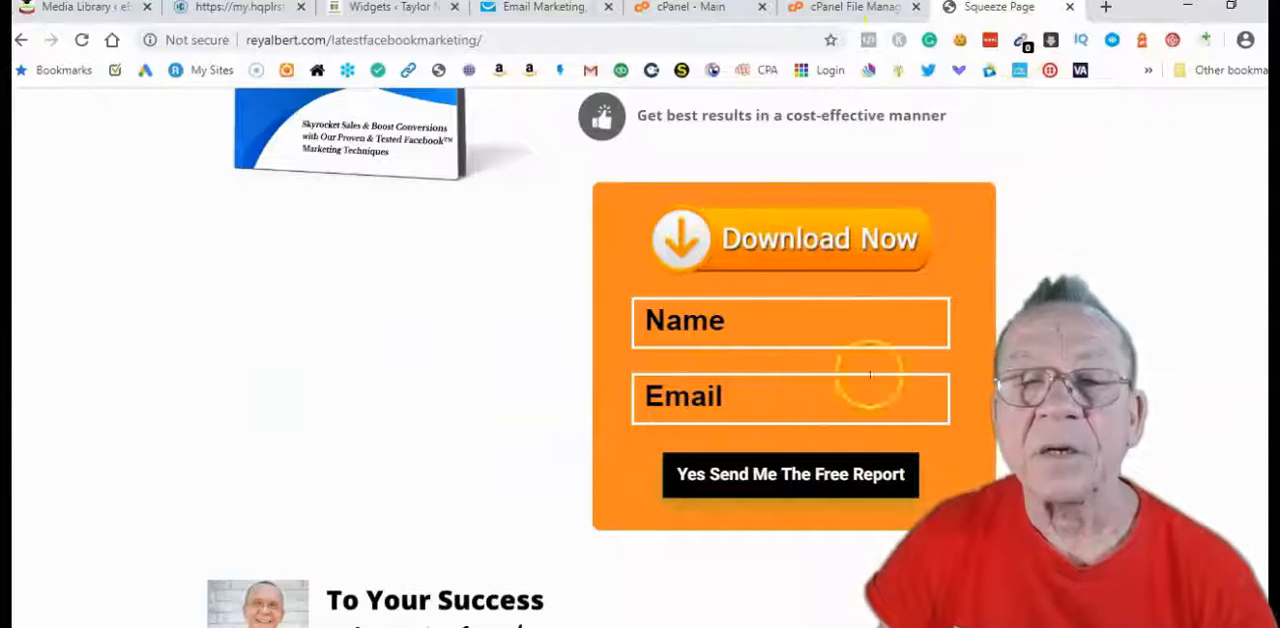
scroll(800, 388, up, 3)
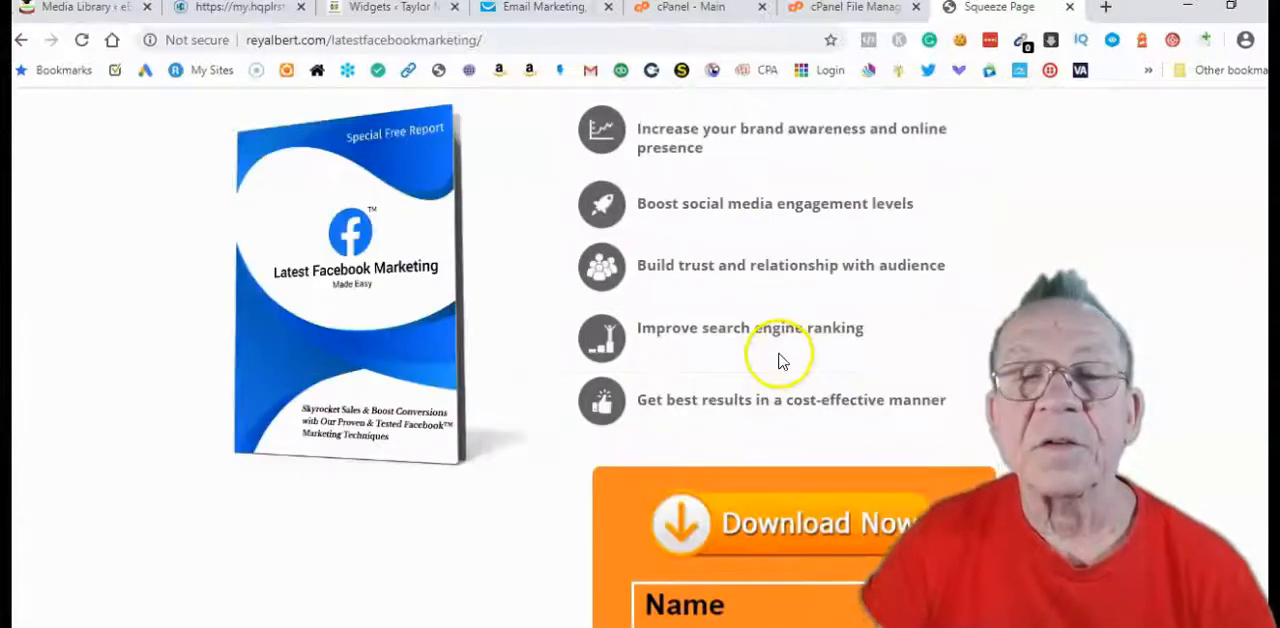